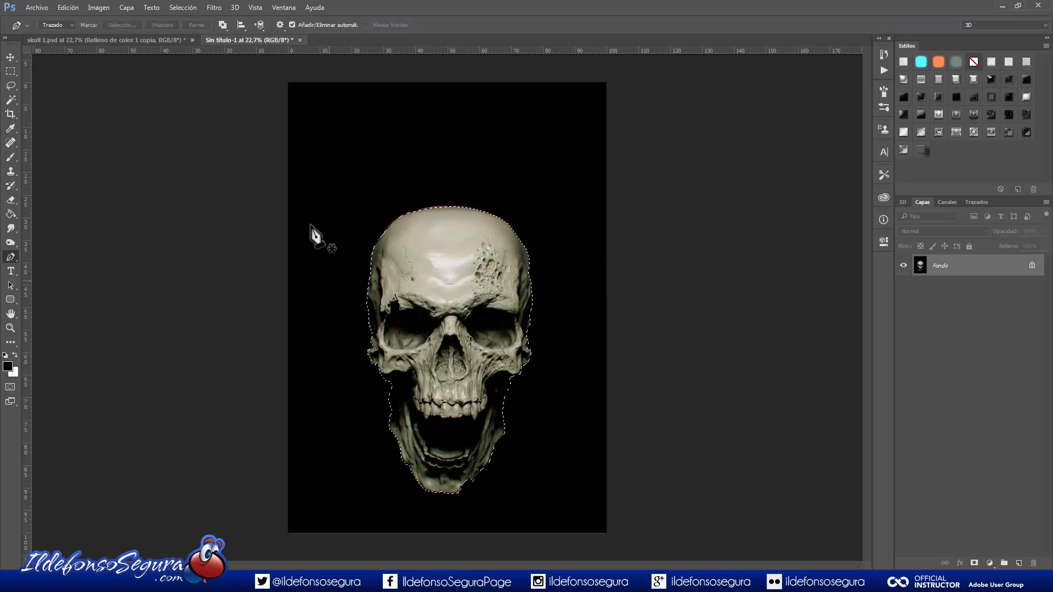
Step: Copy the selected skull from the background onto its own new layer and name that layer "skull"
click(126, 8)
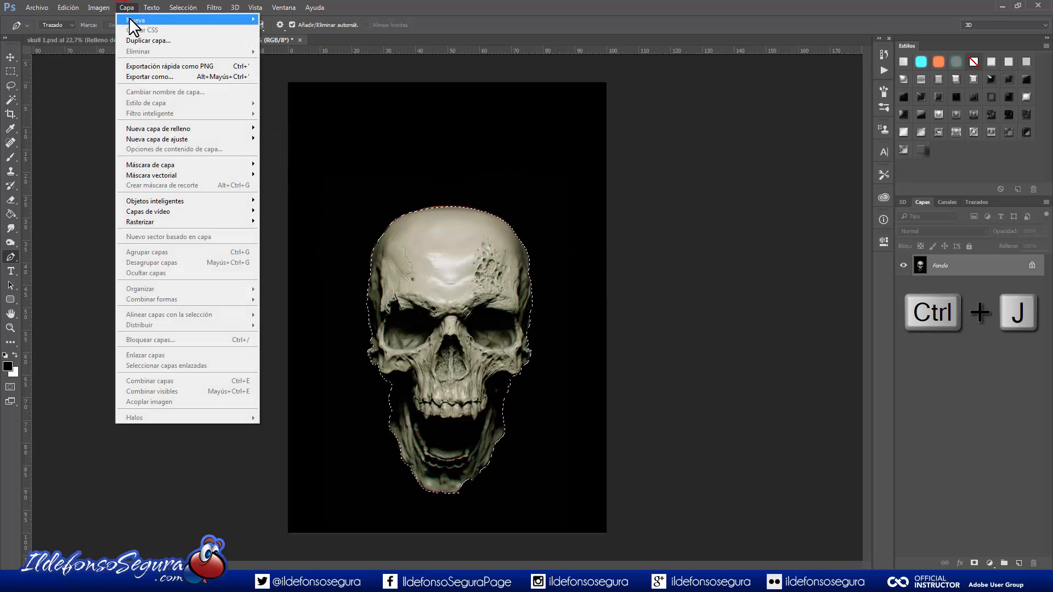
mouse_move(136, 19)
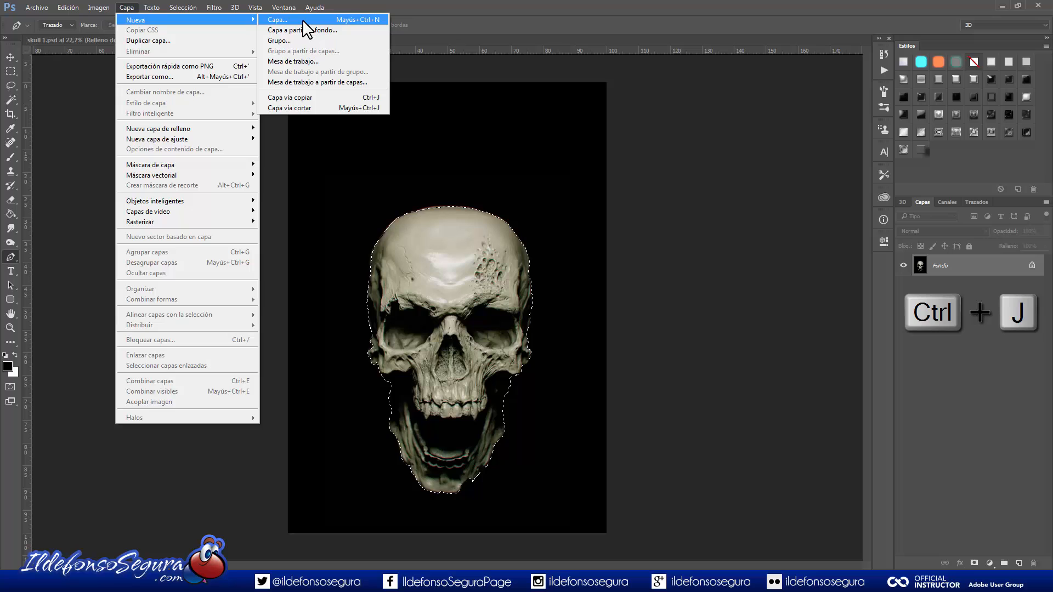
click(330, 95)
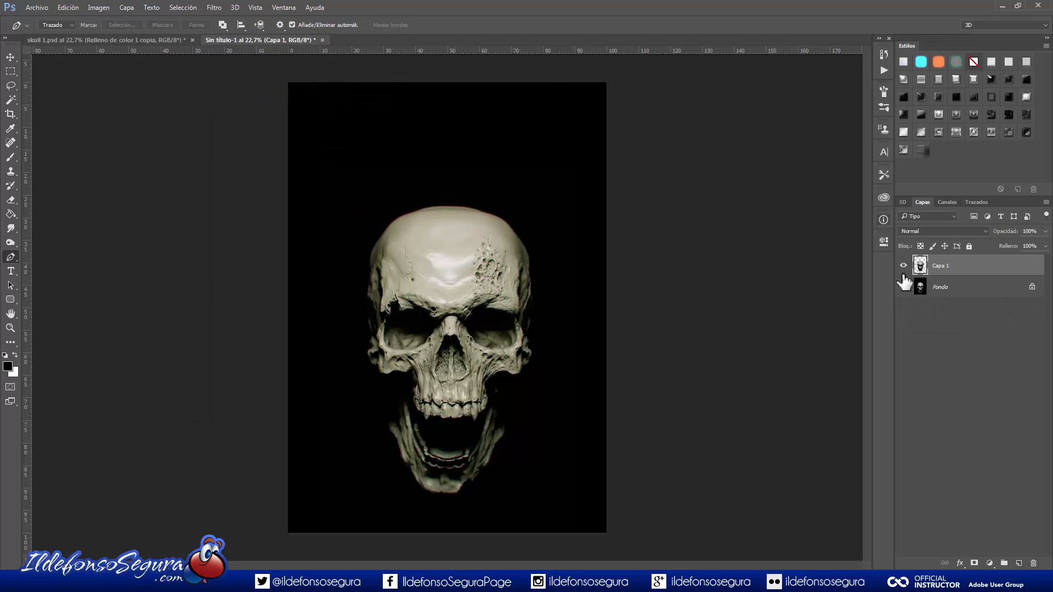
click(904, 287)
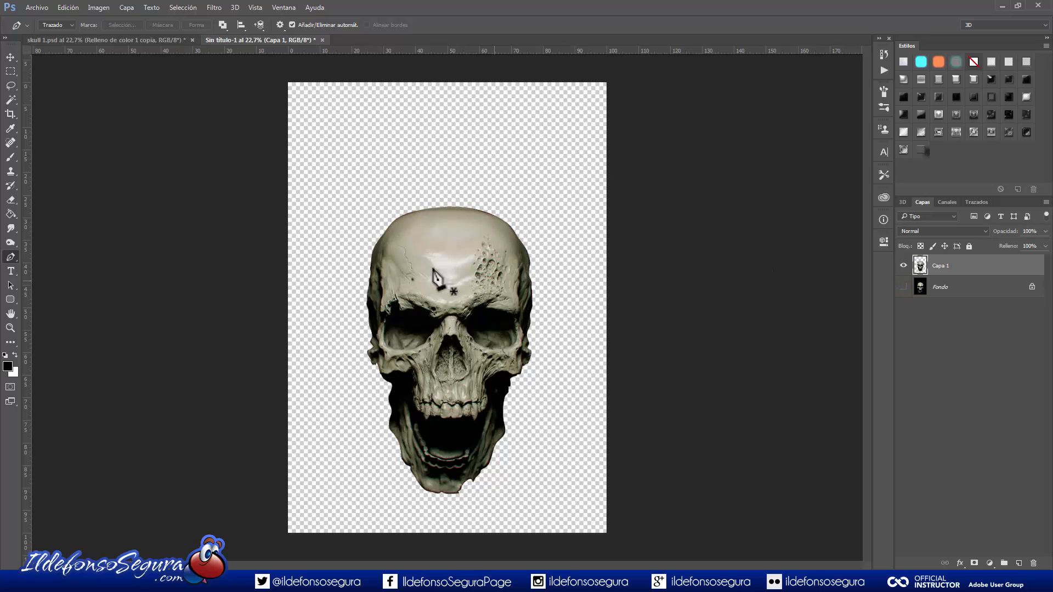
click(903, 286)
double_click(940, 266)
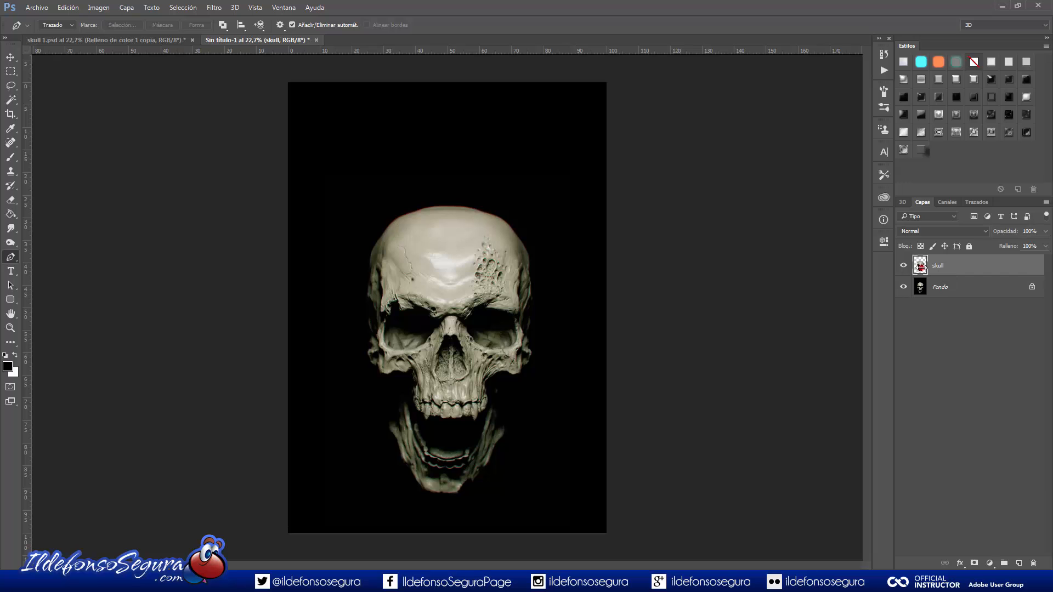
Step: Duplicate the skull layer as "skull copia" and set the copy's blend mode to Sobreexpos. lineal (Añadir)
right_click(957, 270)
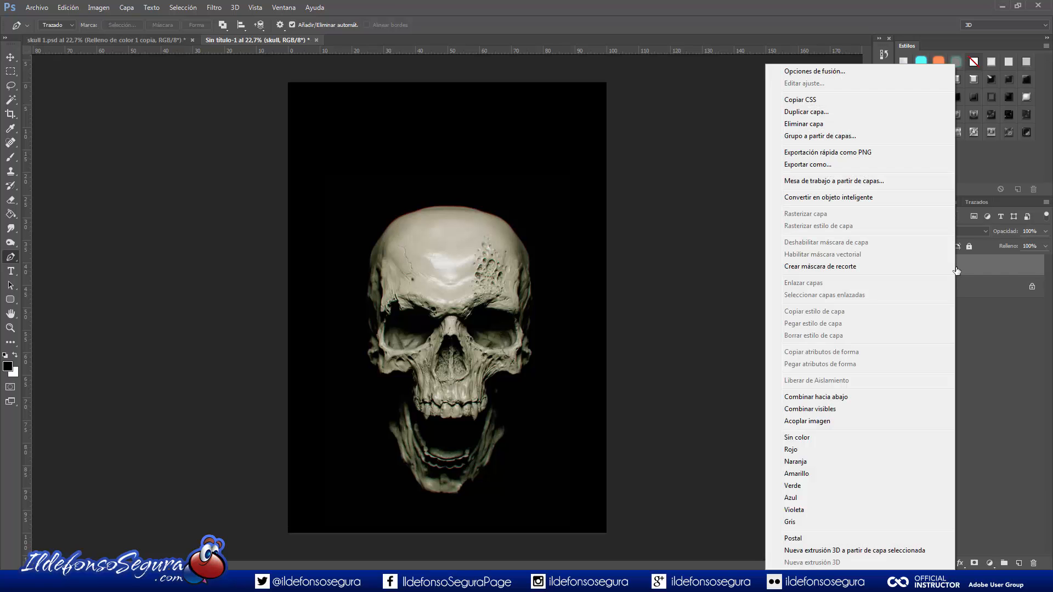
click(825, 111)
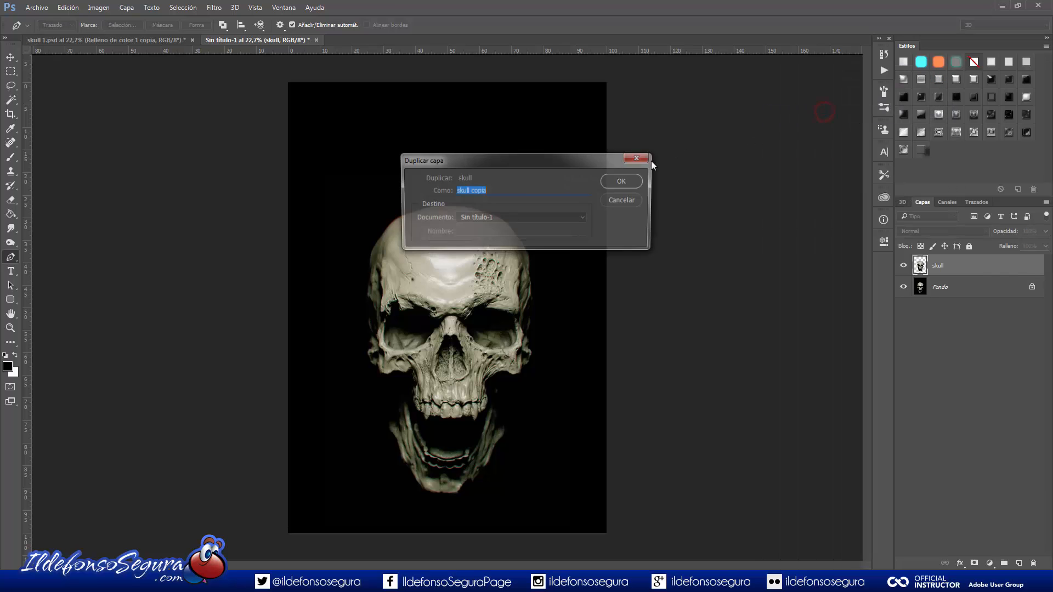
click(622, 177)
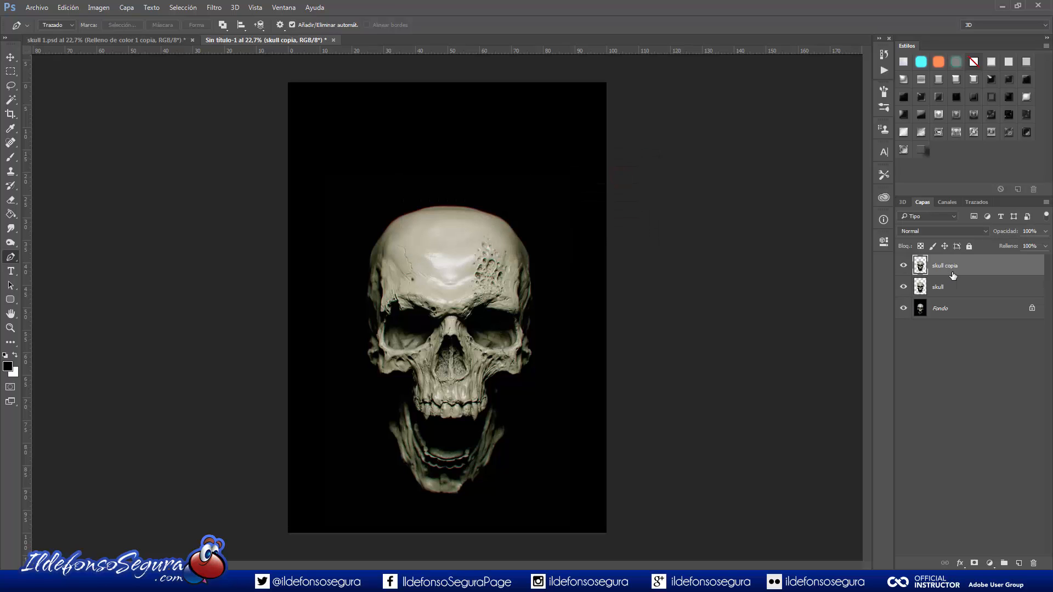
click(941, 230)
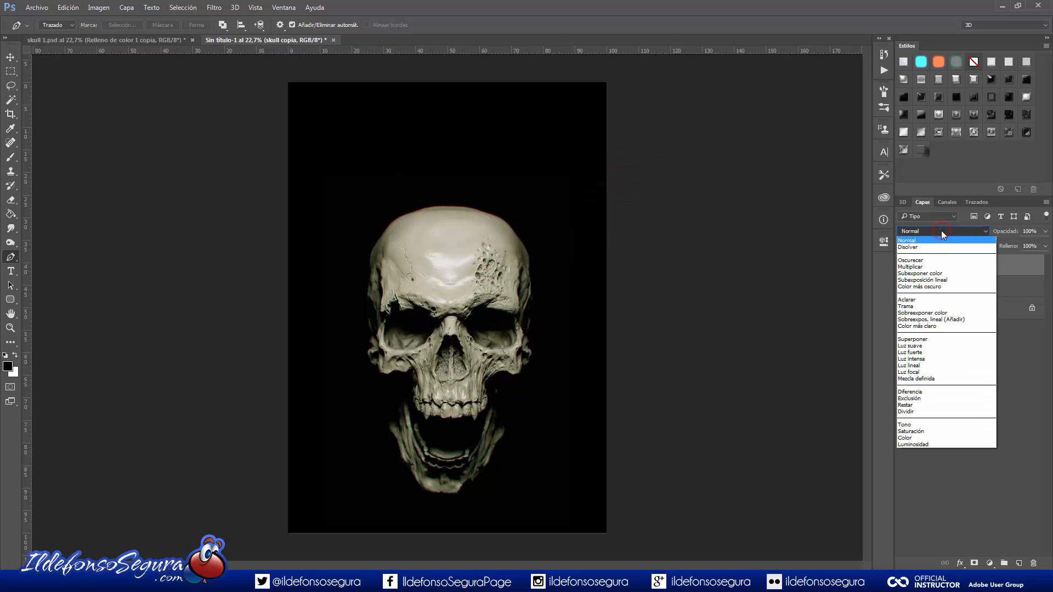
click(946, 319)
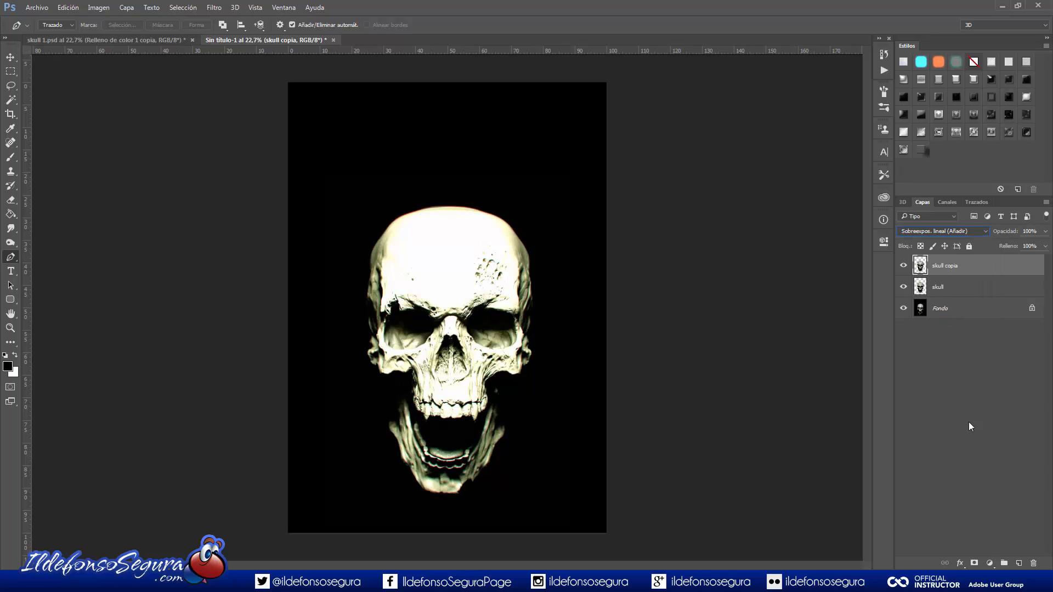
Step: Add a layer mask to skull copia and paint black over the centre of the forehead with a large soft brush
click(975, 563)
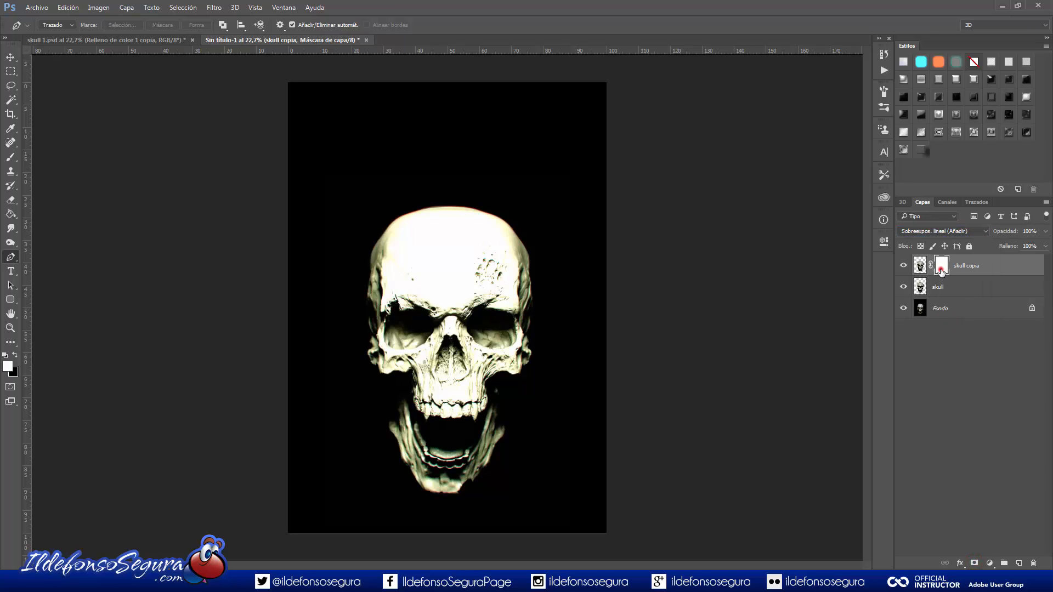
click(16, 159)
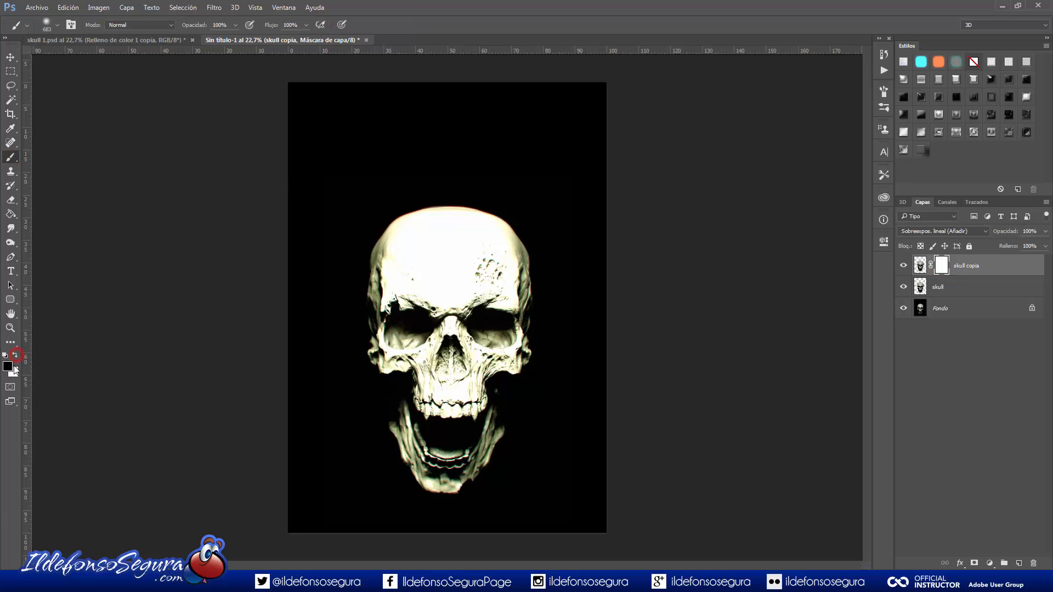
drag(449, 273, 444, 272)
click(449, 264)
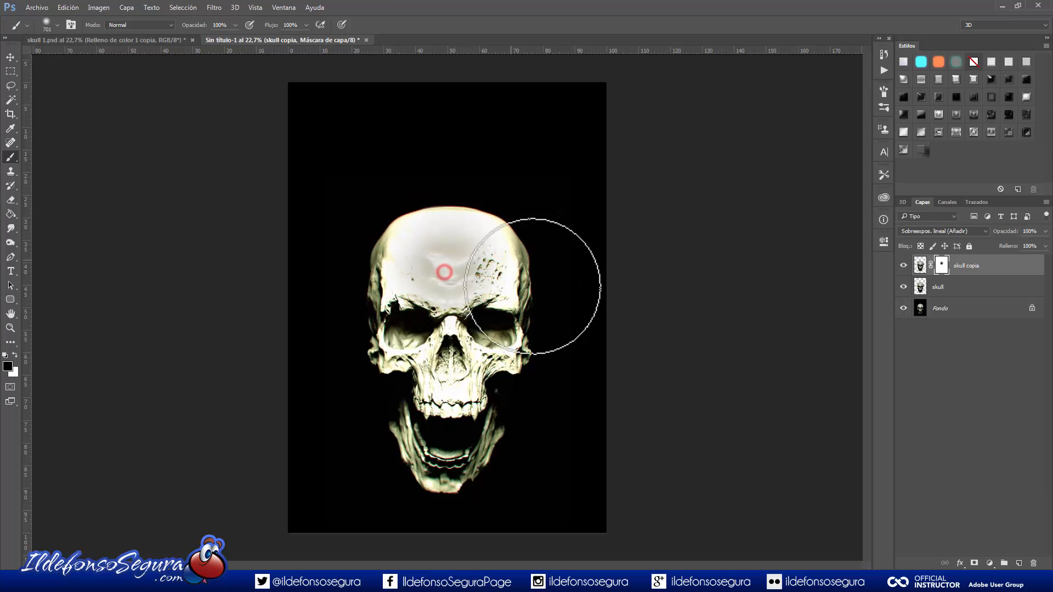
click(448, 267)
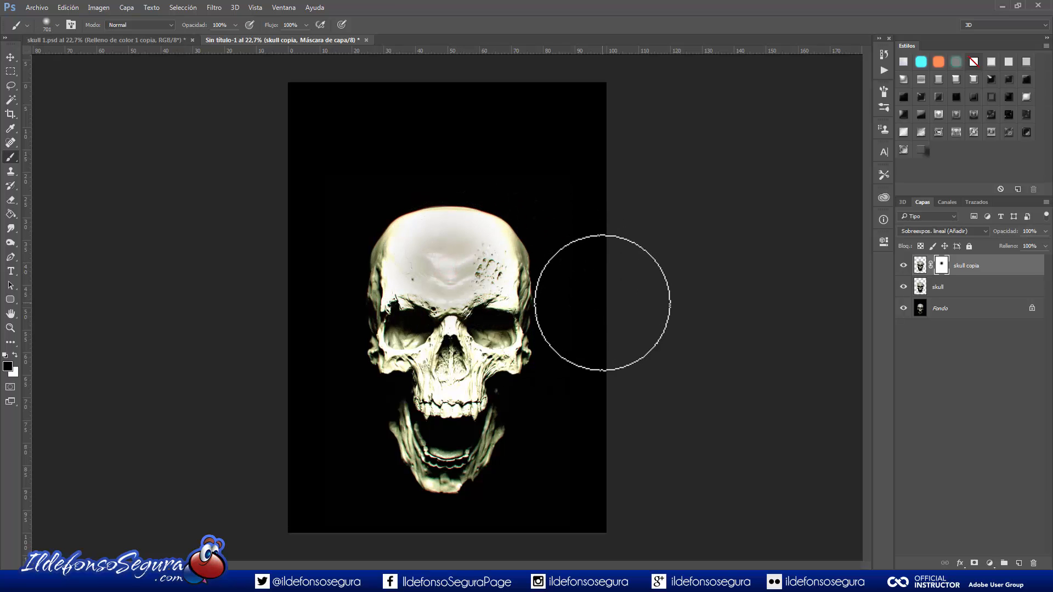
Step: Set the density of the skull copia layer mask to 30%
double_click(942, 267)
click(854, 300)
text(30)
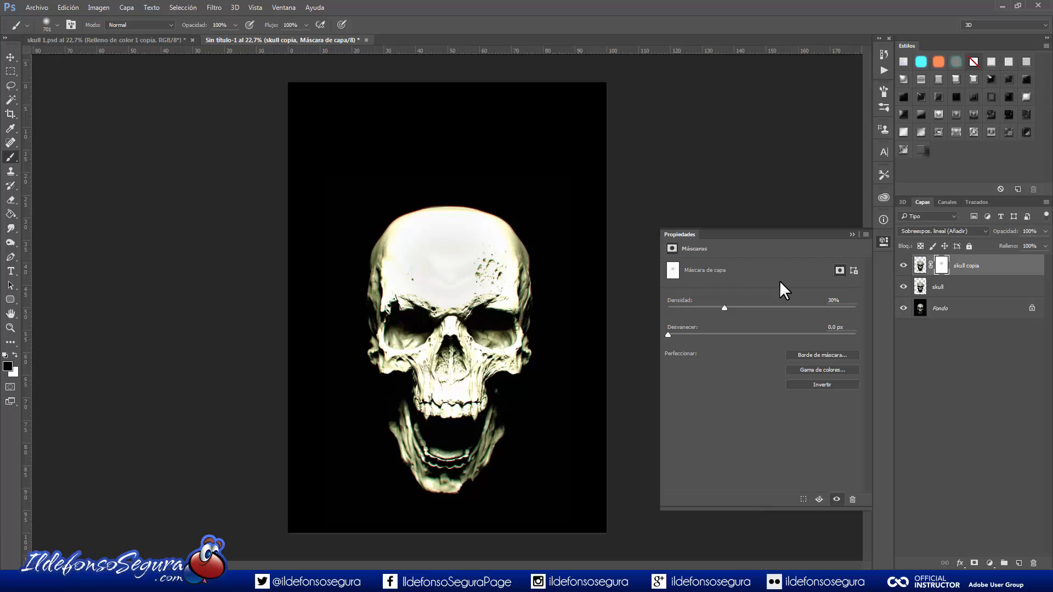
click(852, 234)
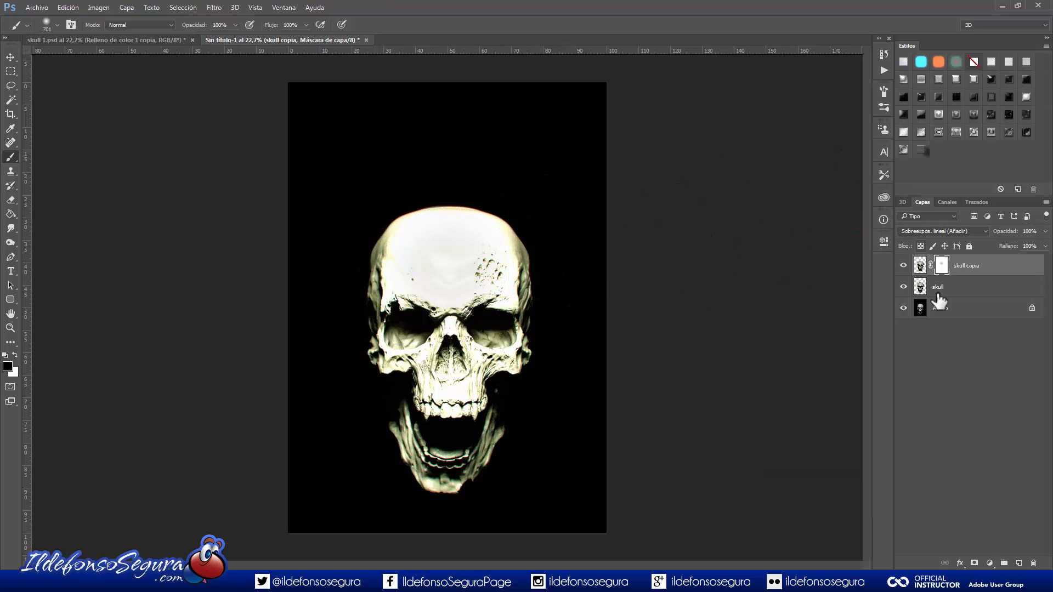
Step: Add a Curves adjustment layer above skull copia and raise its RGB curve with two points, the lower one at input 95, output 114
click(990, 563)
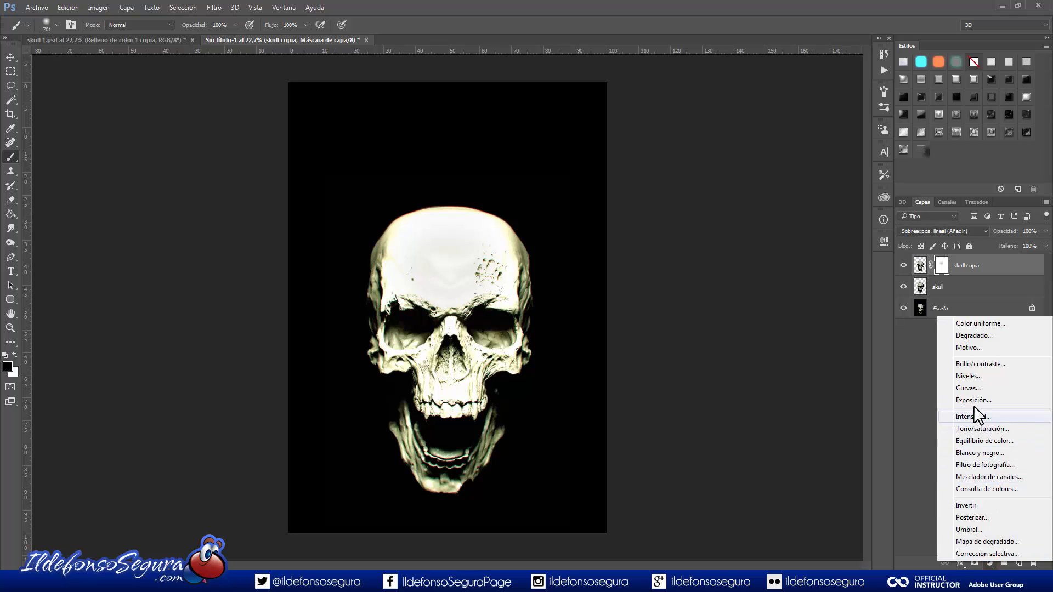
click(967, 386)
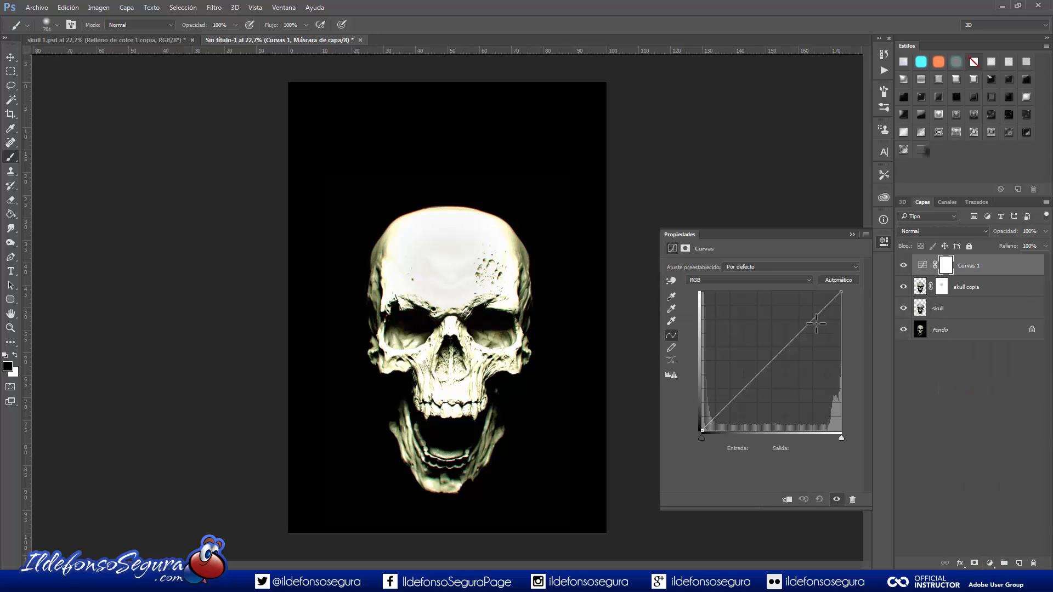
drag(760, 370, 755, 364)
drag(804, 324, 789, 312)
drag(755, 365, 752, 368)
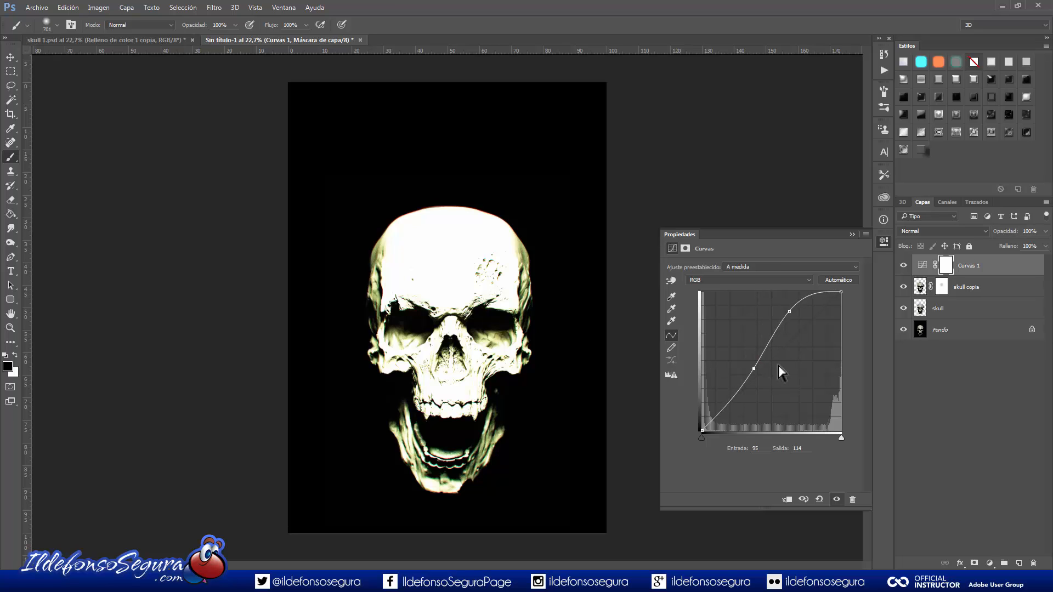
Step: Lower the white end of the Curves layer's red channel to output 50
click(772, 280)
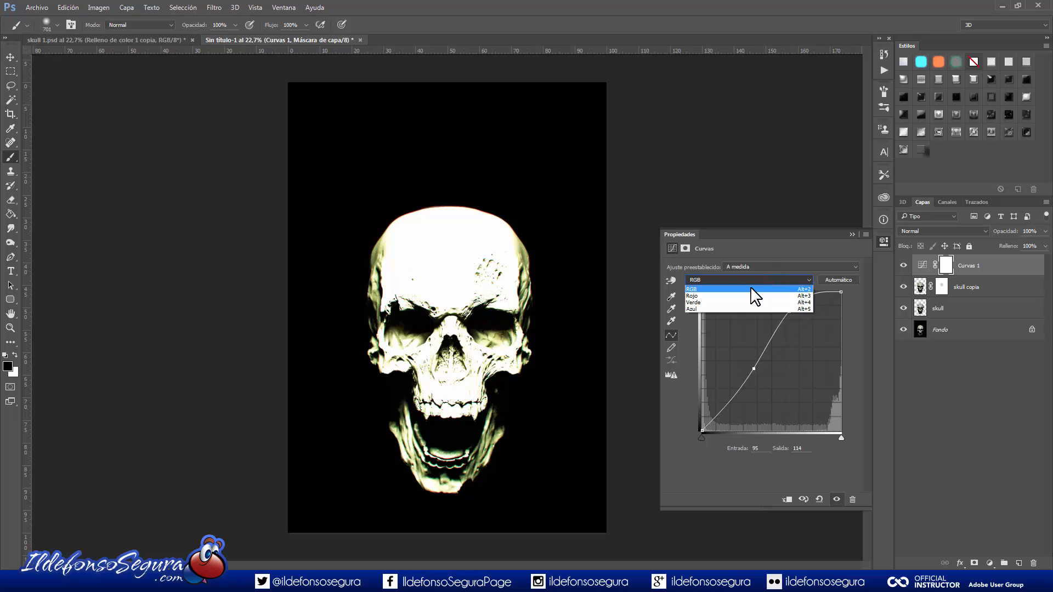
click(740, 297)
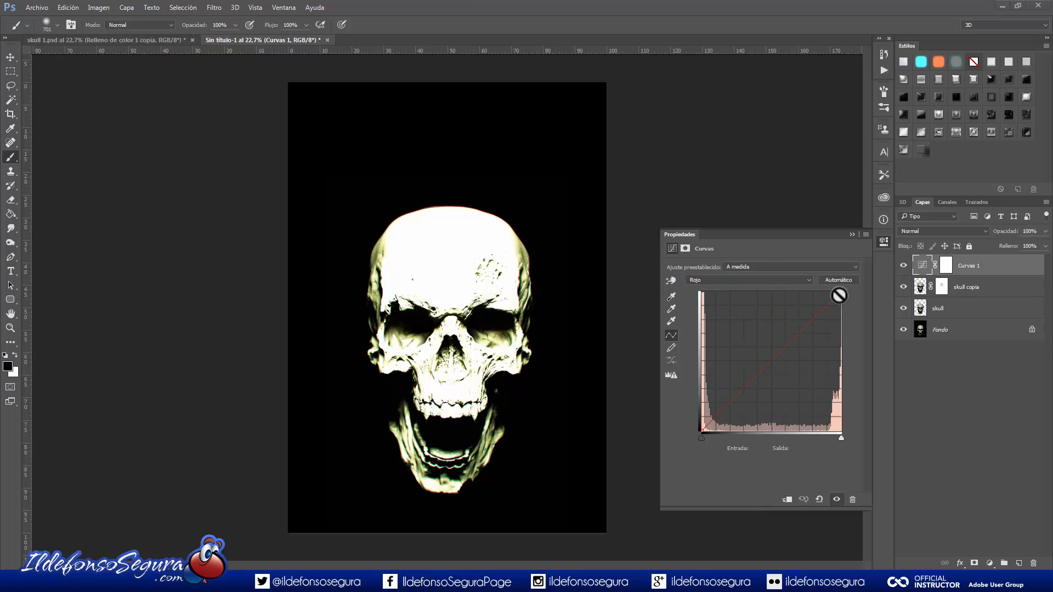
drag(843, 294, 877, 403)
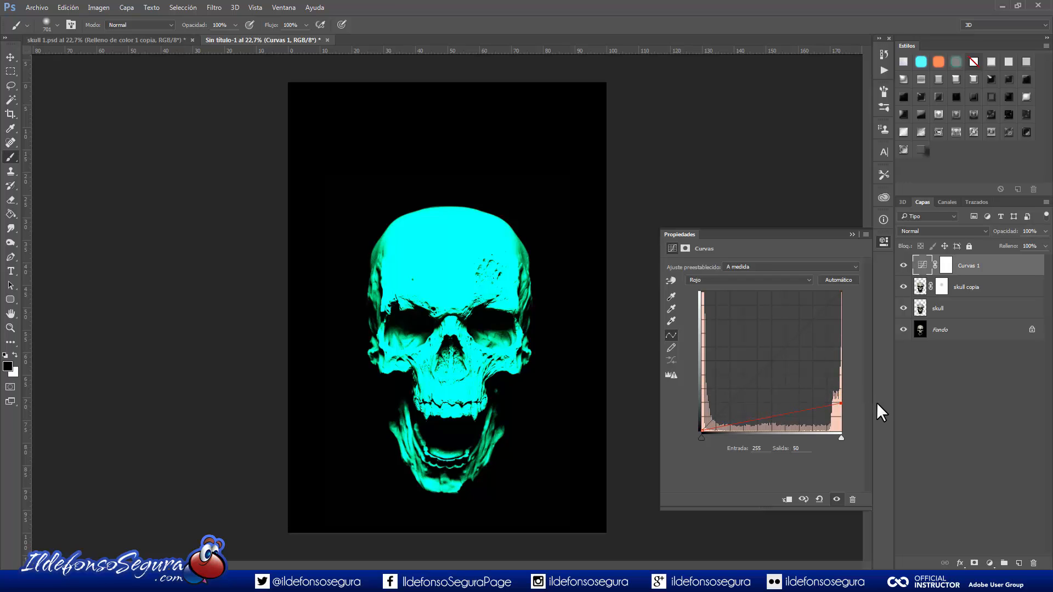
Step: Invert the slope of the Curves layer's green channel, with the black end at output 211 and the white end at output 0
click(769, 280)
click(745, 301)
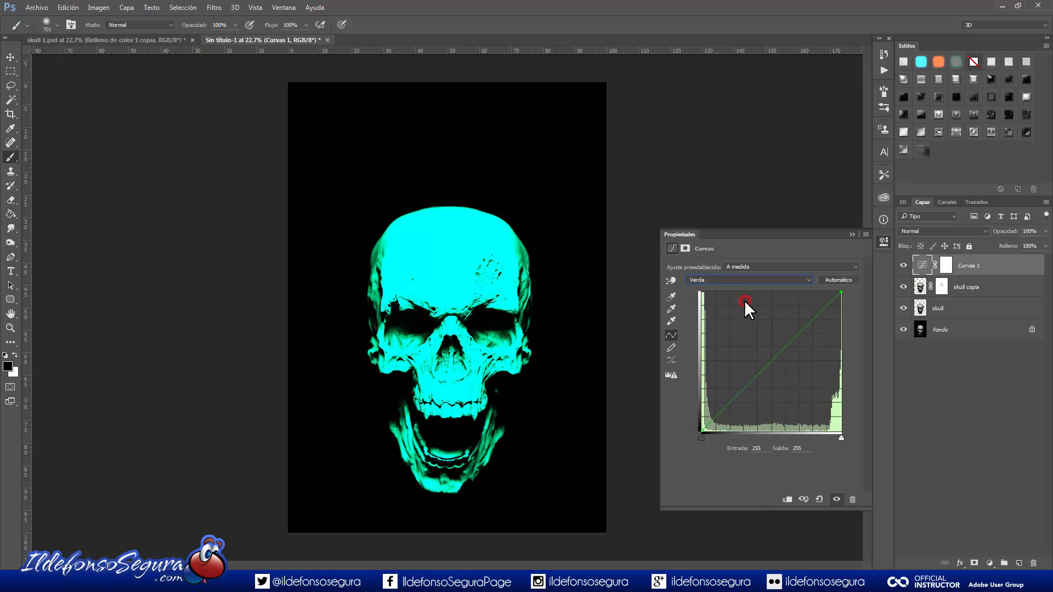
drag(840, 292, 841, 411)
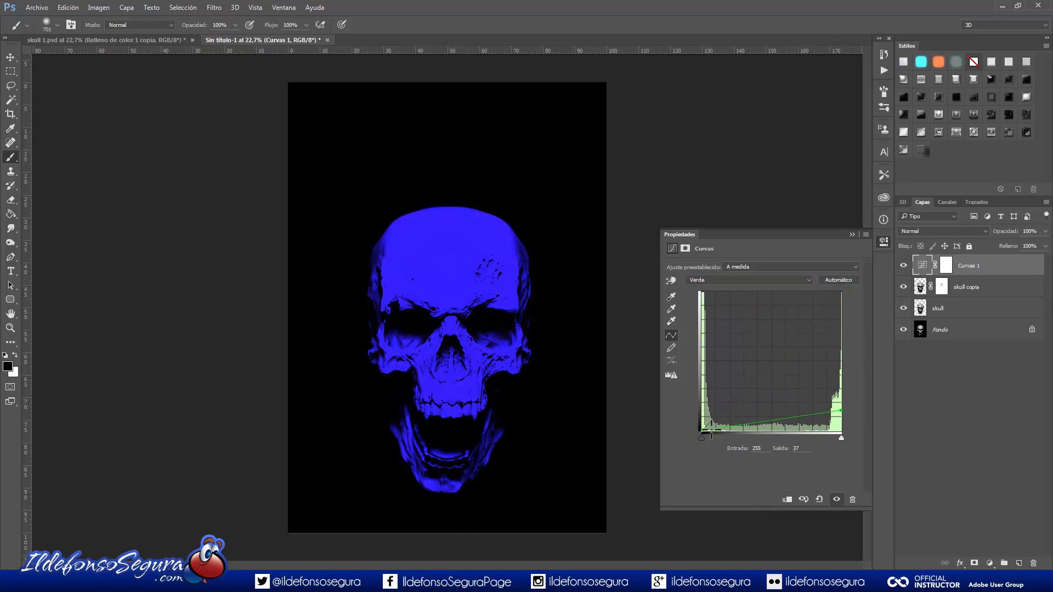
drag(701, 432, 684, 315)
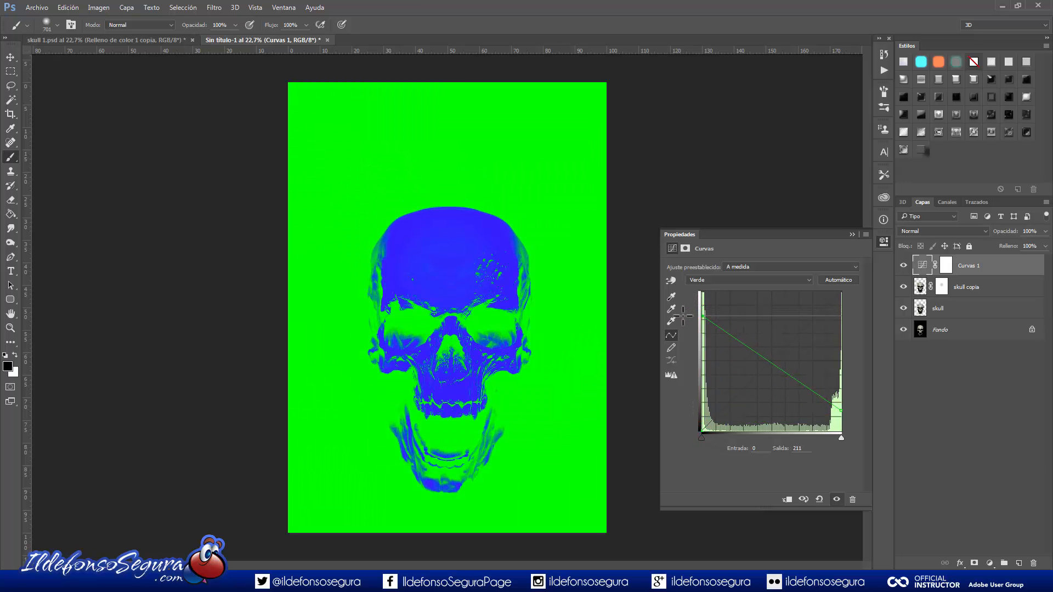
drag(841, 413, 849, 440)
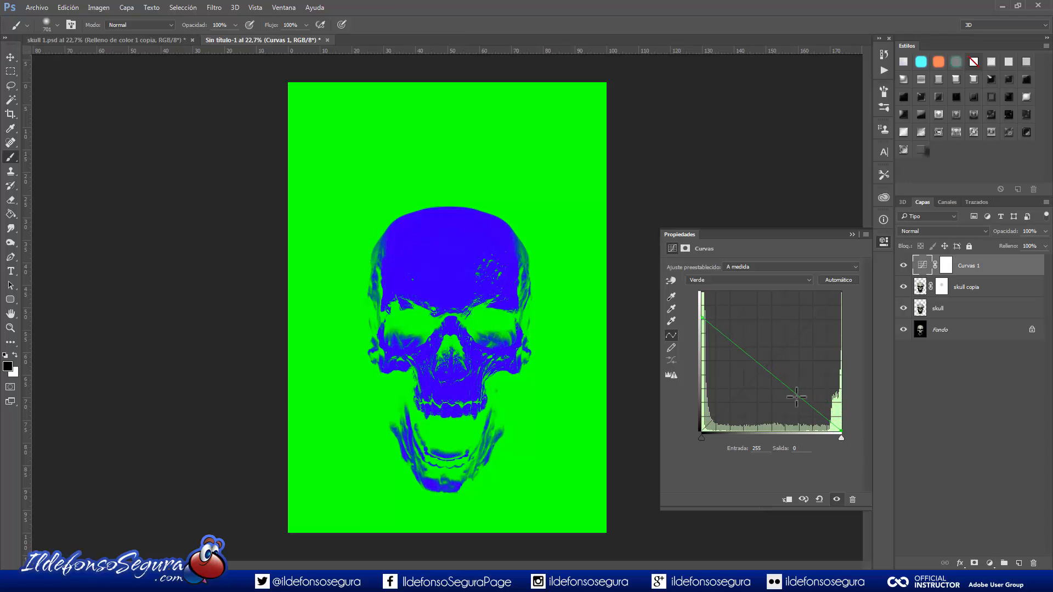
Step: Flatten the Curves layer's blue channel to output 80 at the white end and 65 at the black end, and return to the RGB curve
click(735, 279)
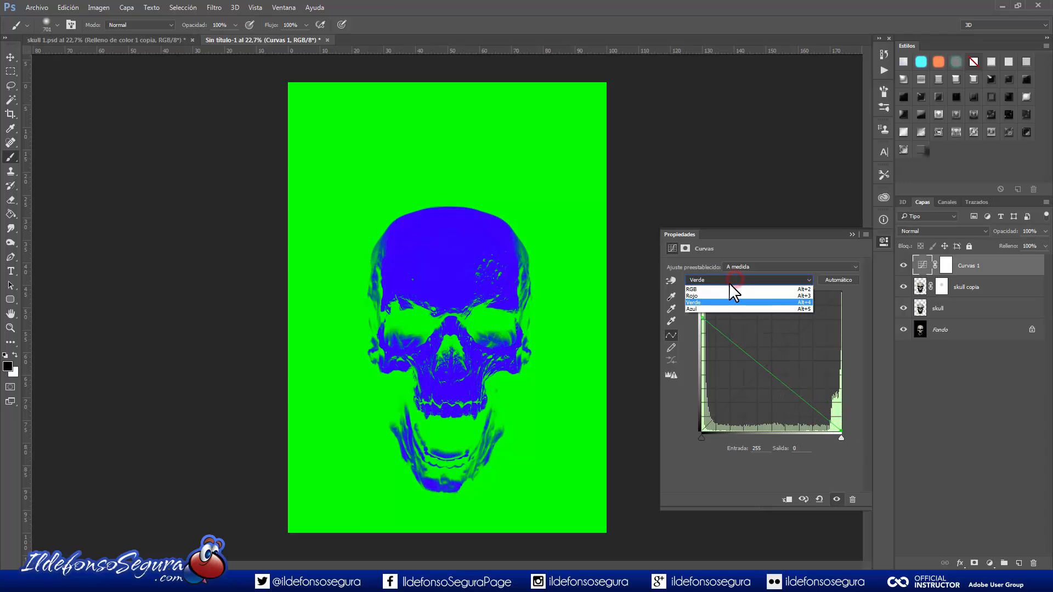
click(716, 308)
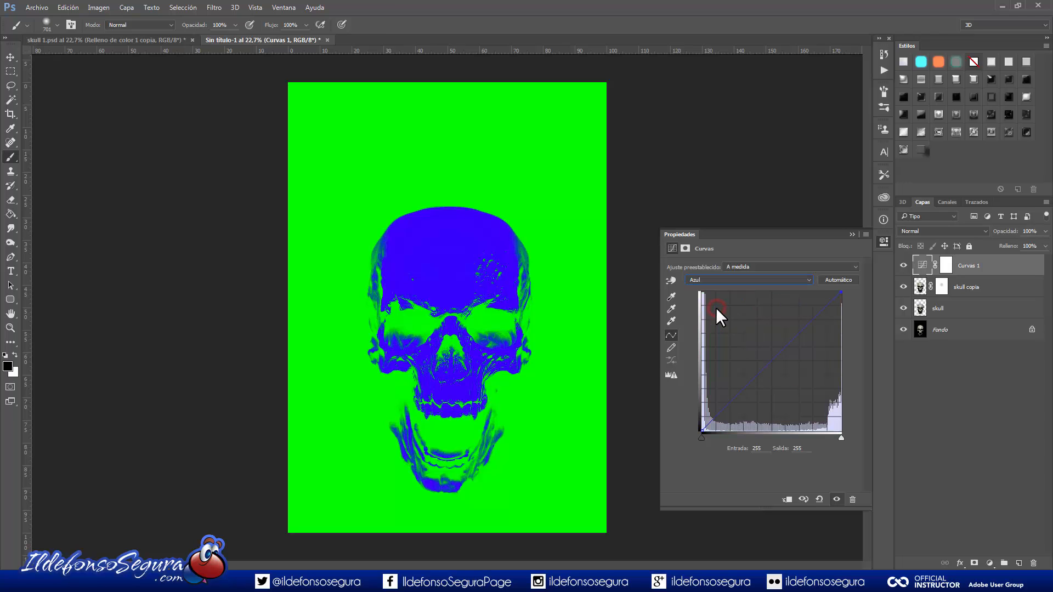
drag(841, 297, 861, 390)
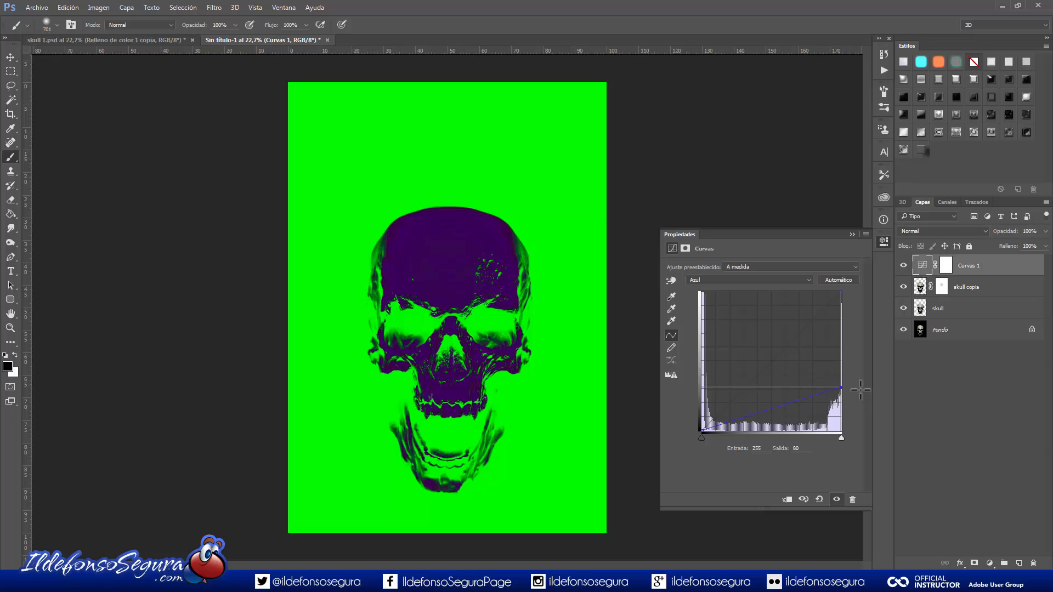
drag(701, 431, 695, 396)
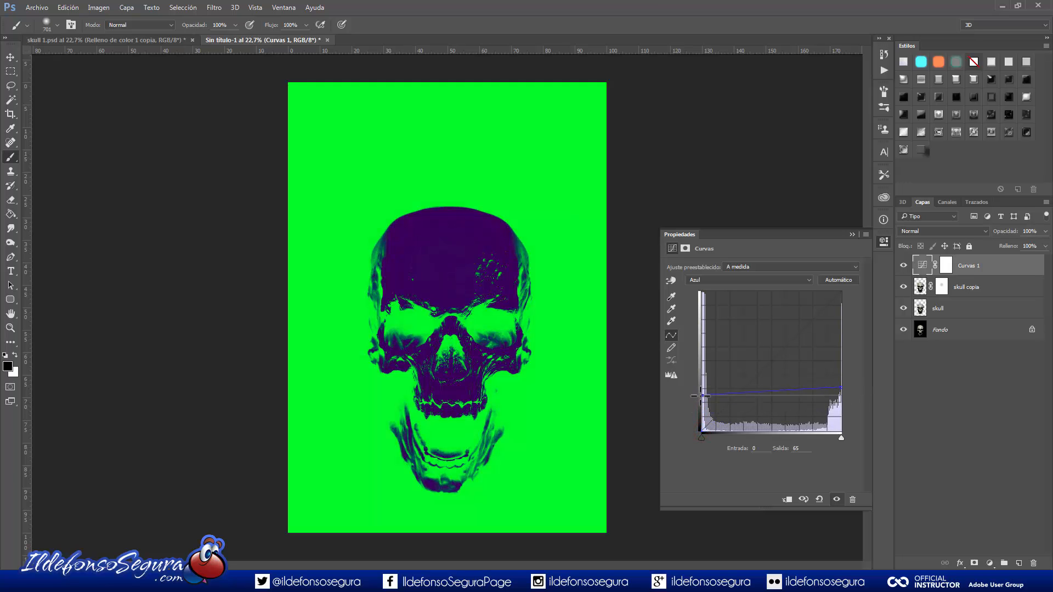
click(729, 278)
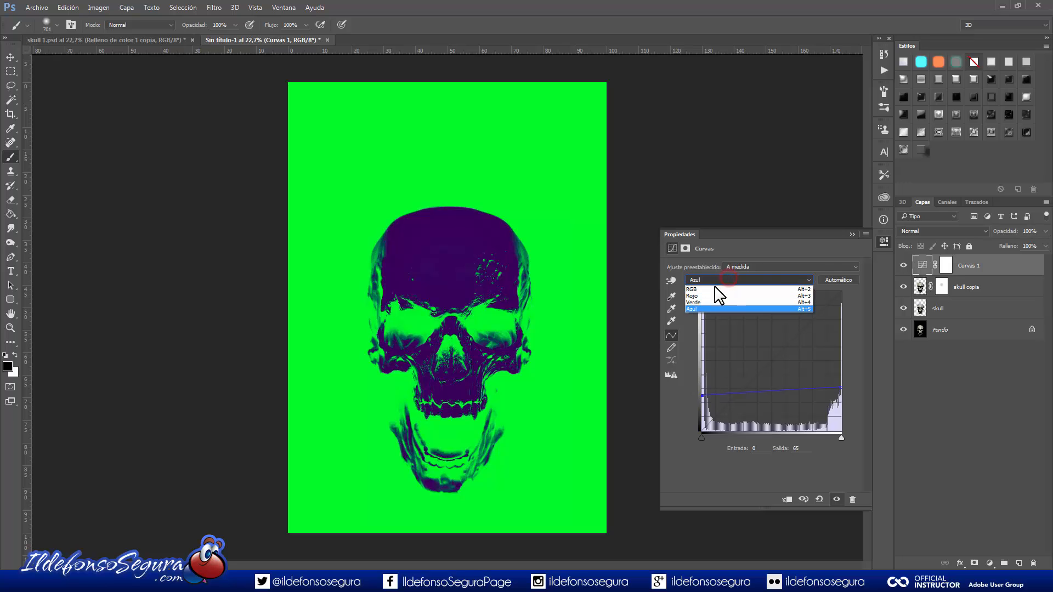
click(713, 289)
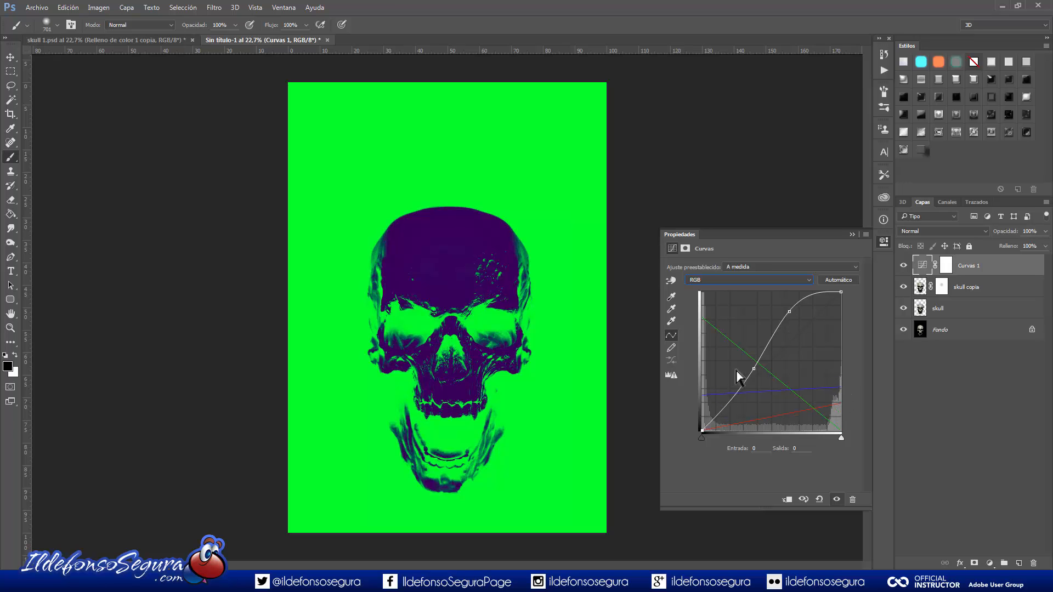
Step: Set the Curves layer's blend mode to Restar and its opacity to 73%
click(938, 232)
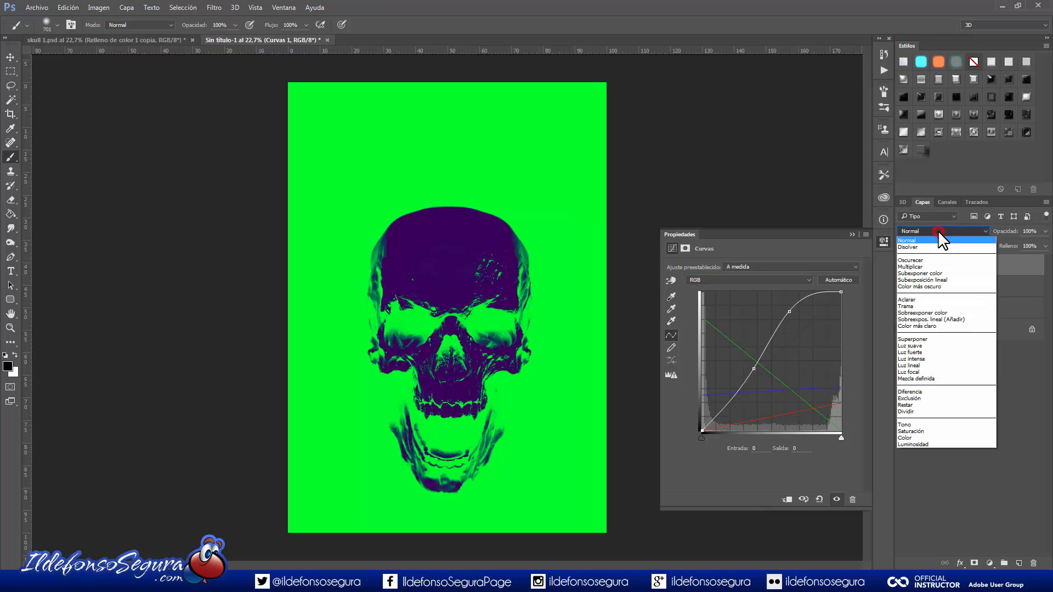
click(910, 405)
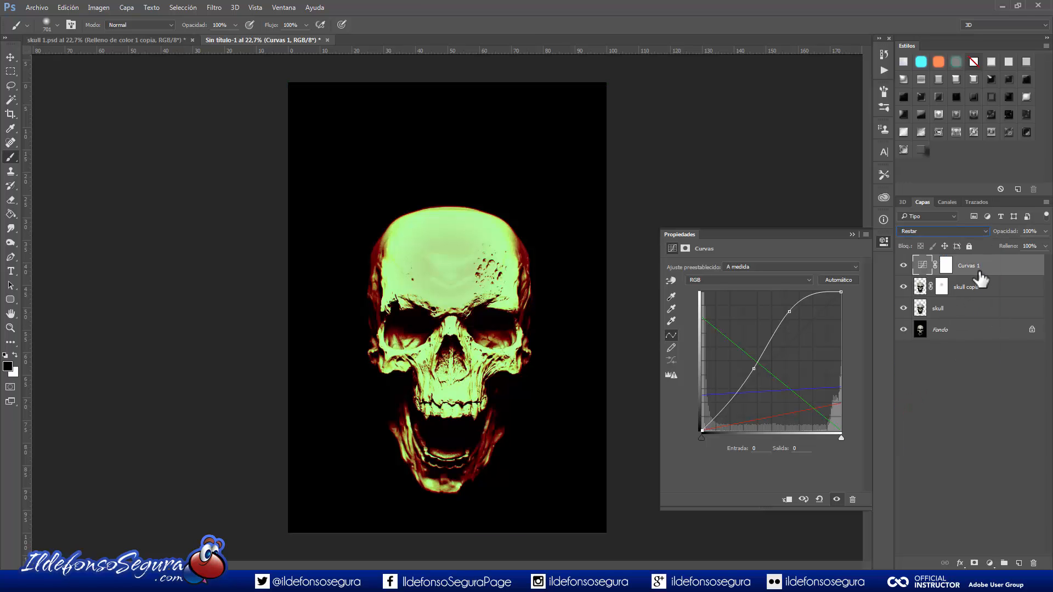
click(1031, 231)
text(73)
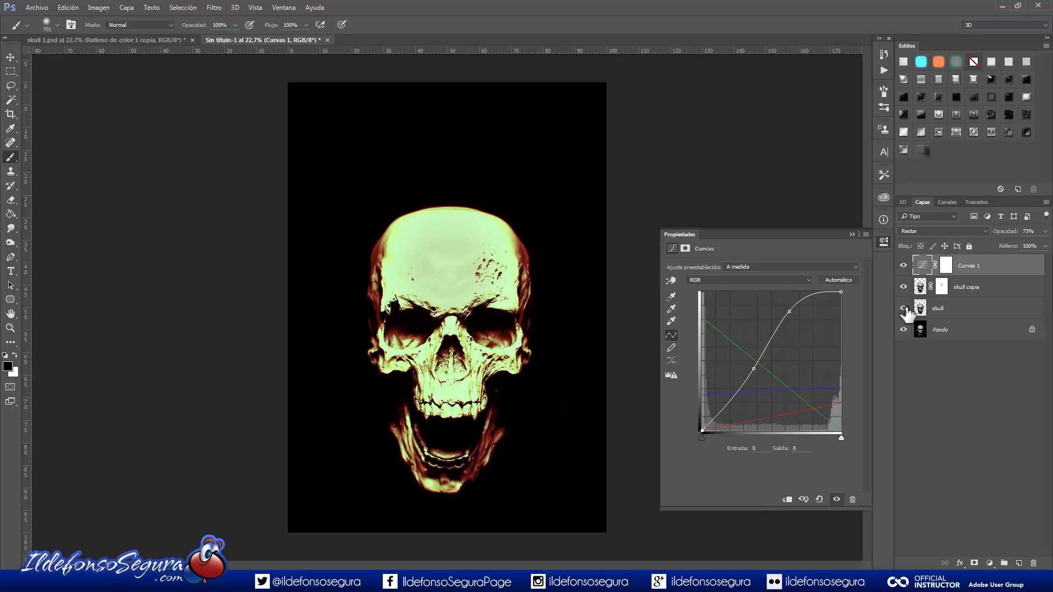
Step: Add a solid color fill layer of 6f2200 above the Curves layer and set its blend mode to Superponer
click(851, 233)
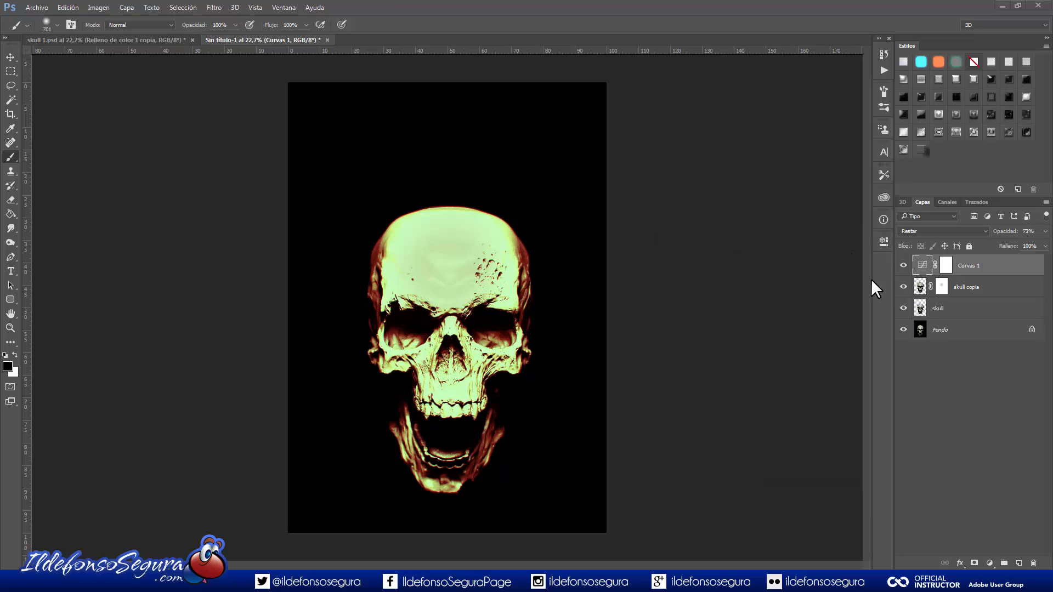
click(990, 563)
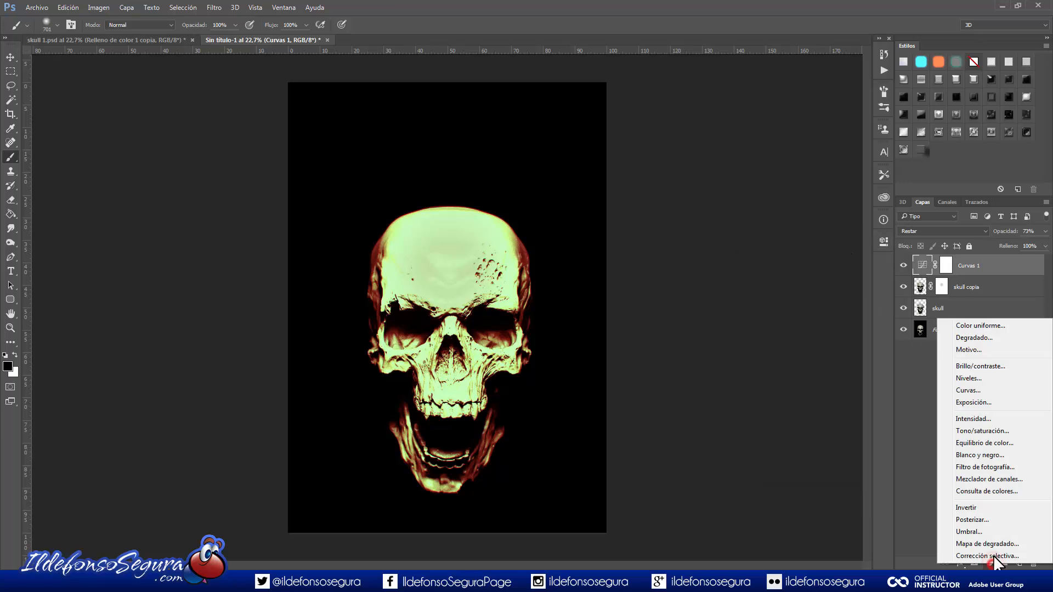
click(977, 326)
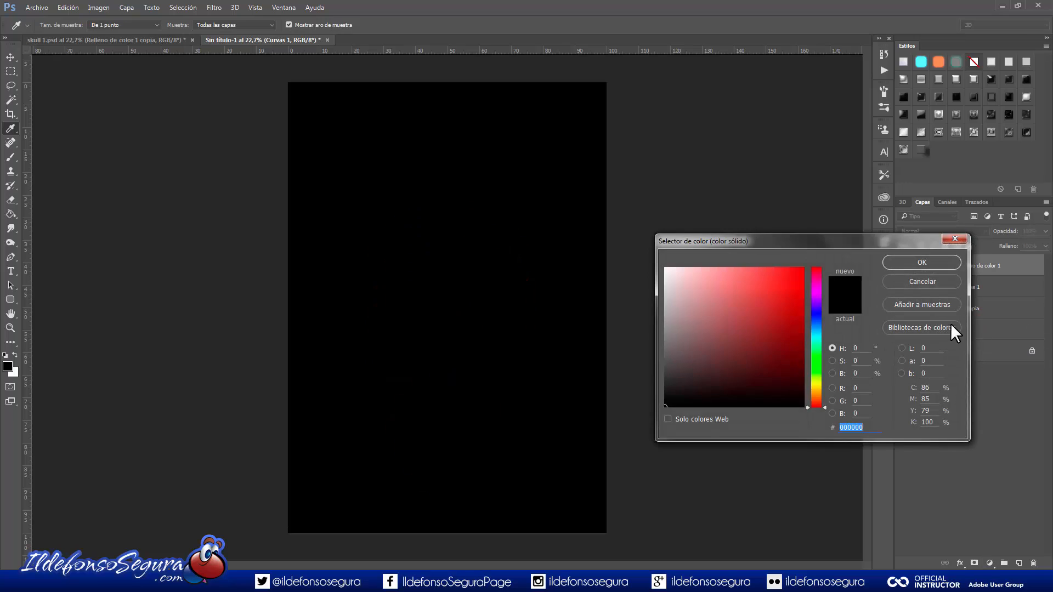
text(6f2200)
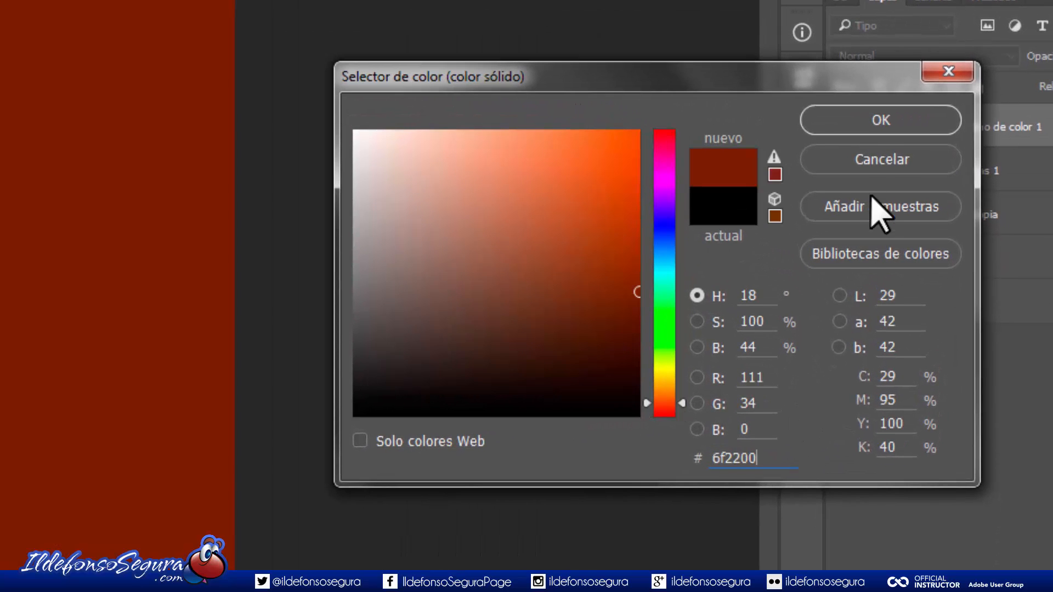
click(883, 123)
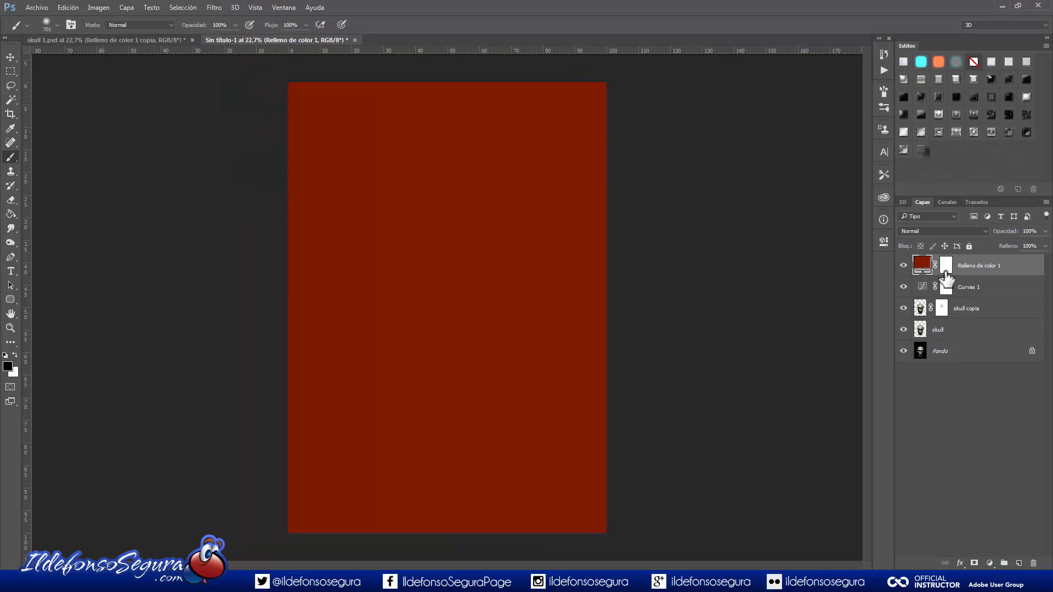
click(936, 232)
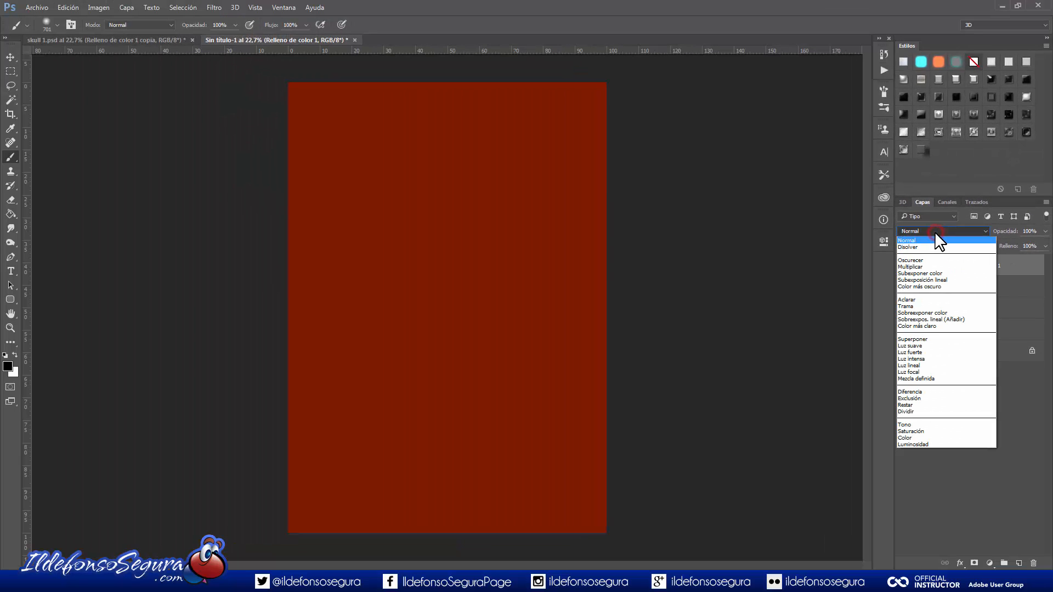
click(924, 341)
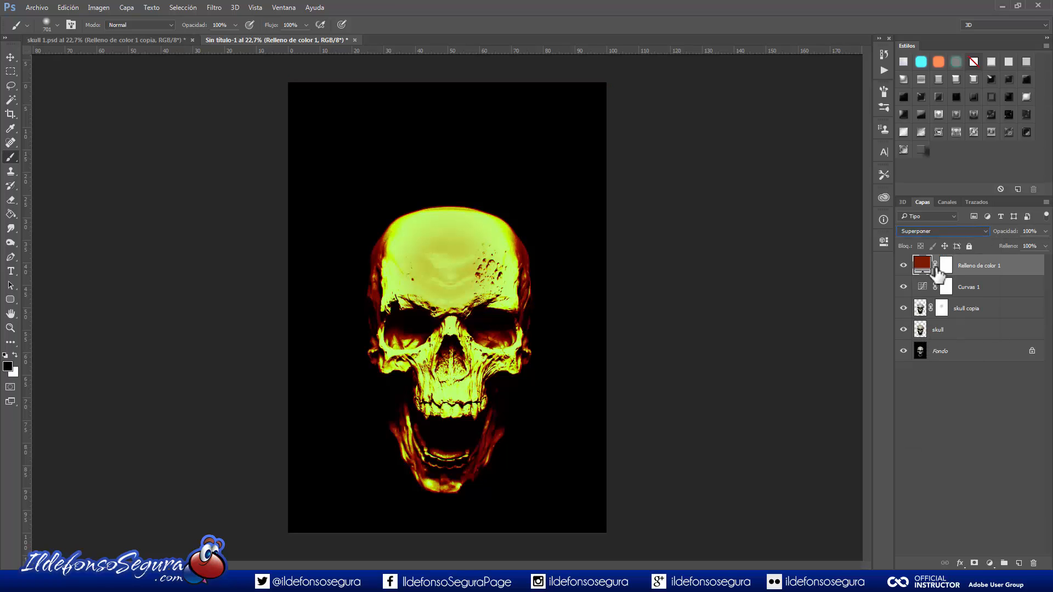
Step: Replace the red fill layer's mask with one made from the outline of the skull layer
key(ctrl)
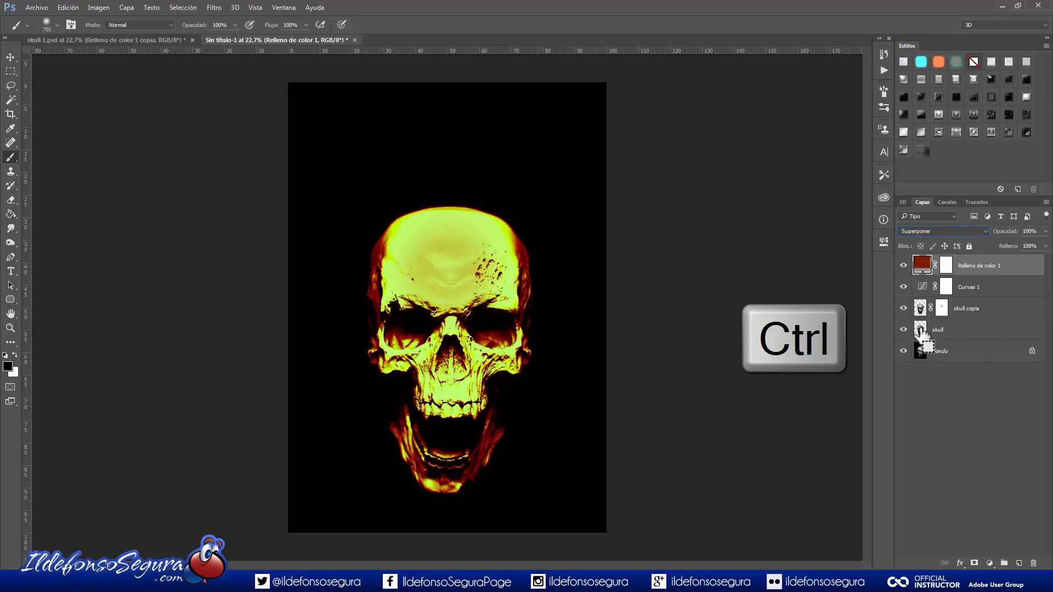
ctrl+click(921, 331)
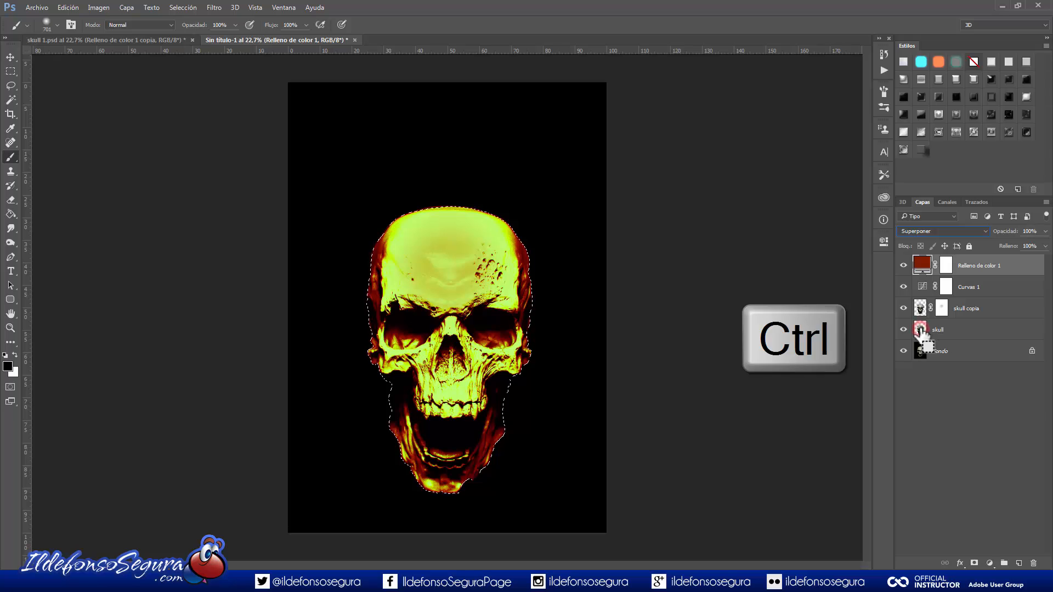
click(946, 267)
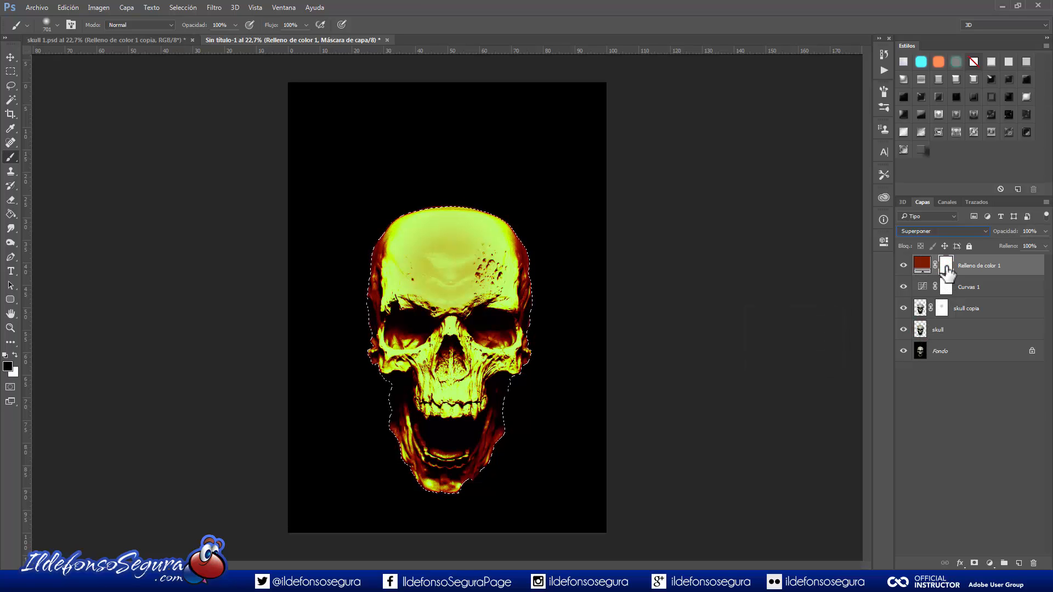
right_click(947, 269)
click(939, 291)
click(974, 563)
Step: Add a solid color fill layer of ffb400 on top and copy the red fill layer's skull mask onto it
click(989, 563)
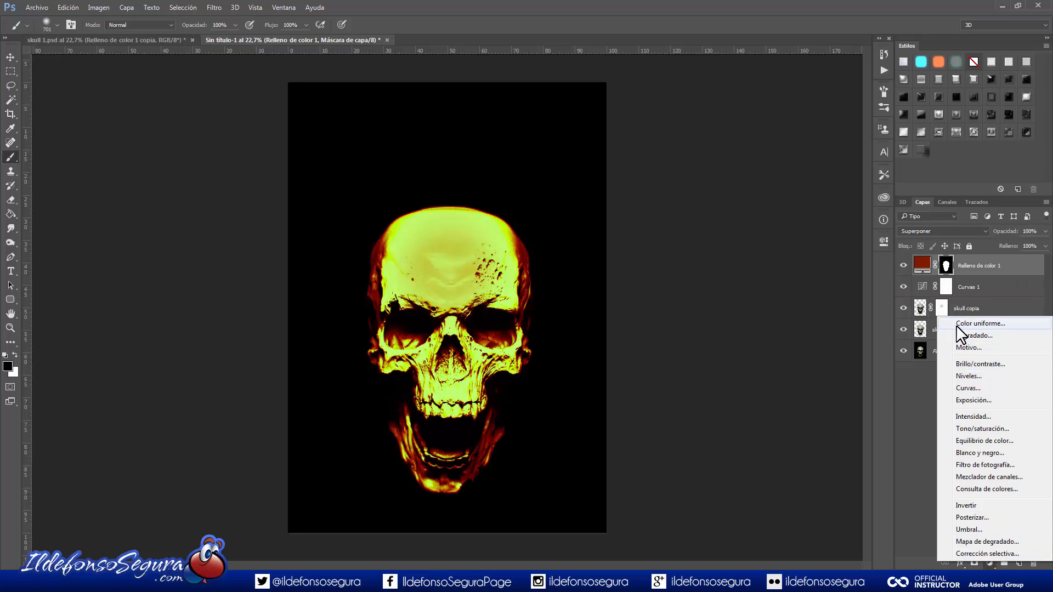
click(958, 325)
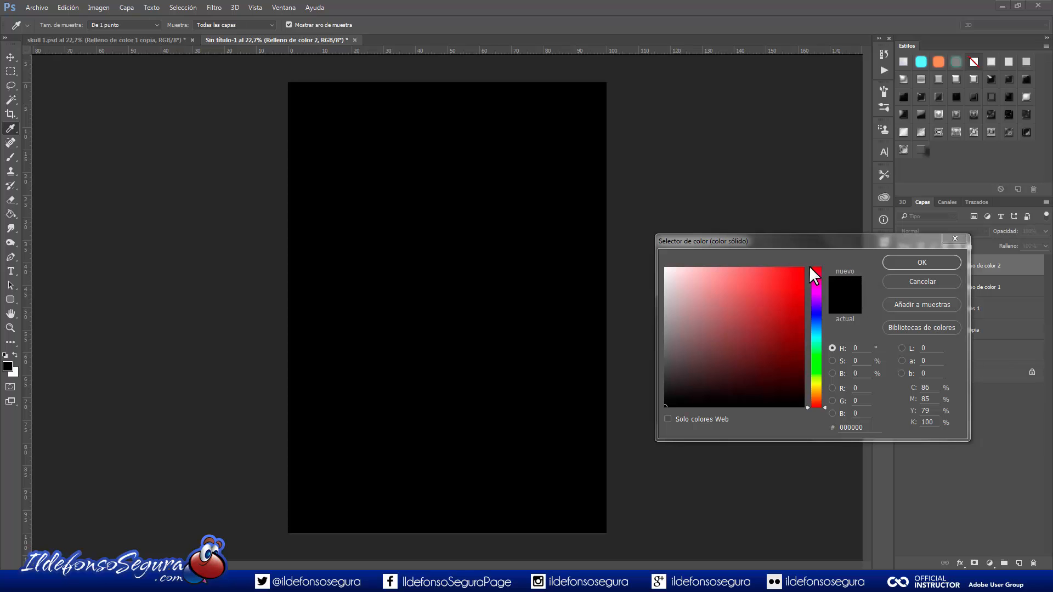
double_click(853, 427)
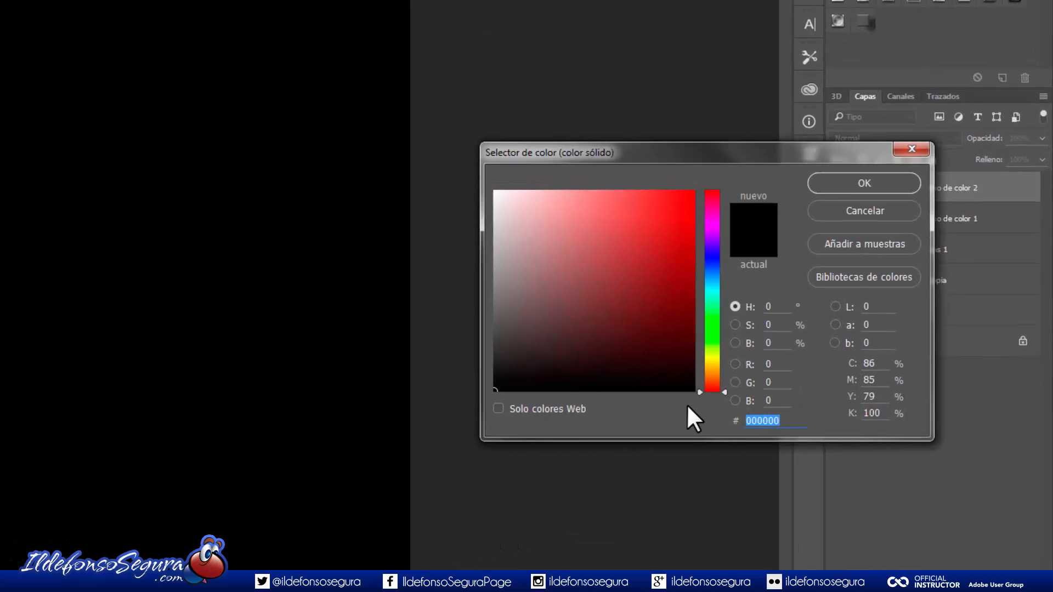
text(ffb400)
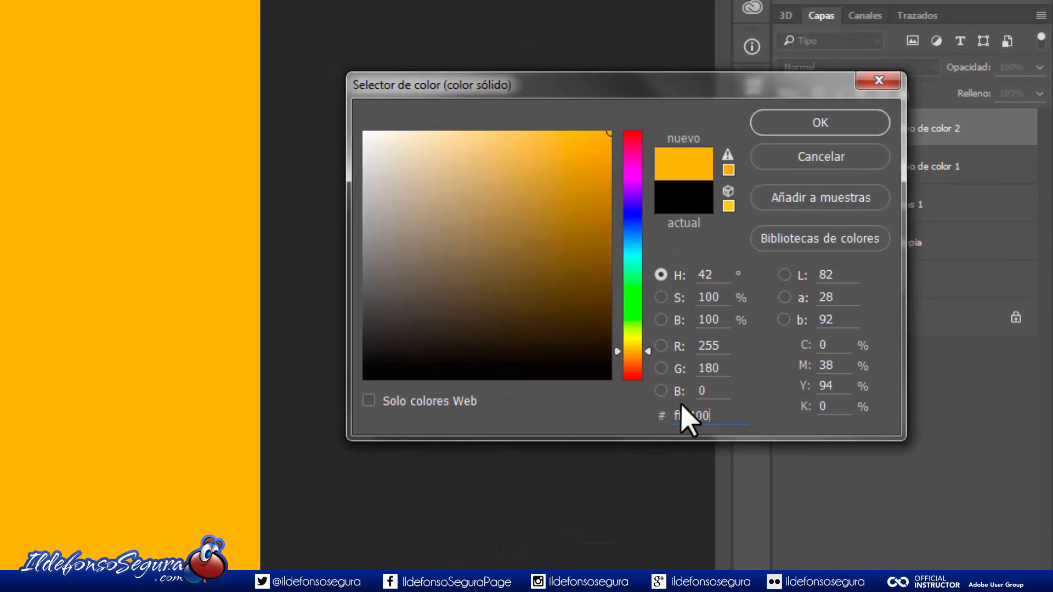
click(803, 124)
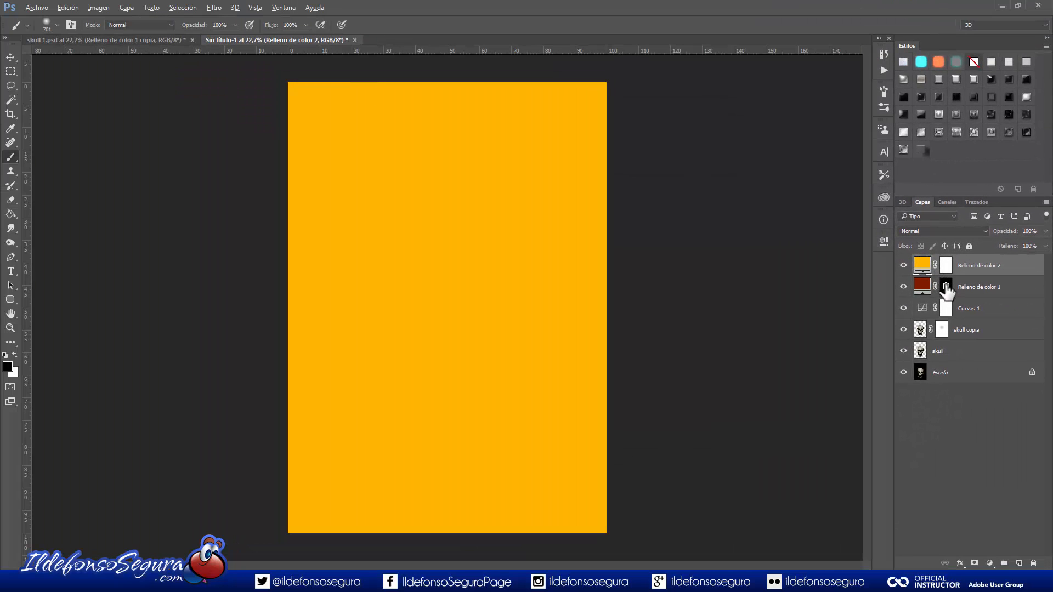
drag(947, 288, 947, 260)
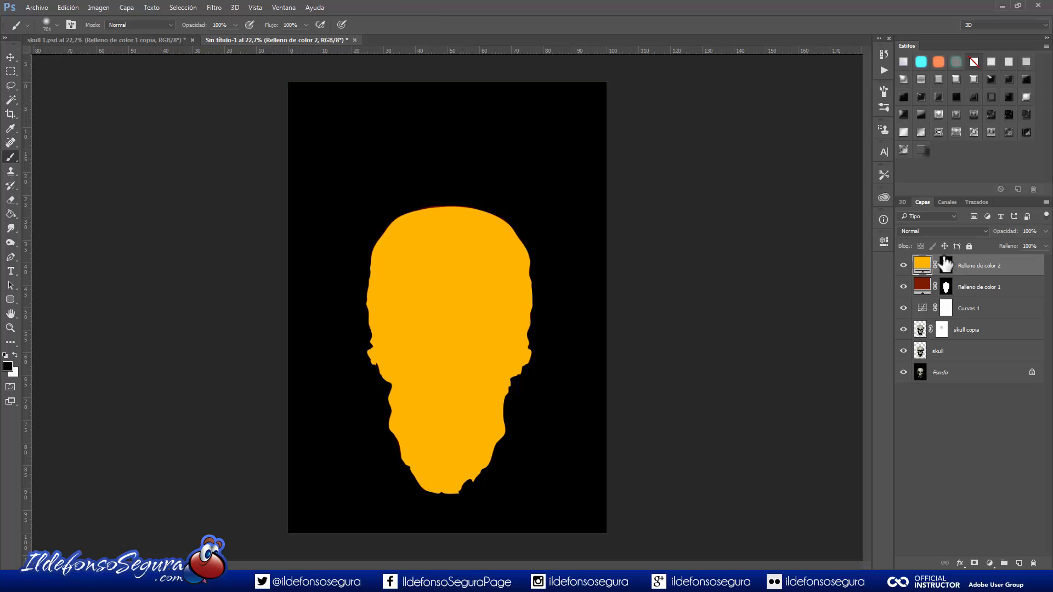
Step: Set the orange fill layer's blend mode to Luz suave and its opacity to 40%
click(936, 230)
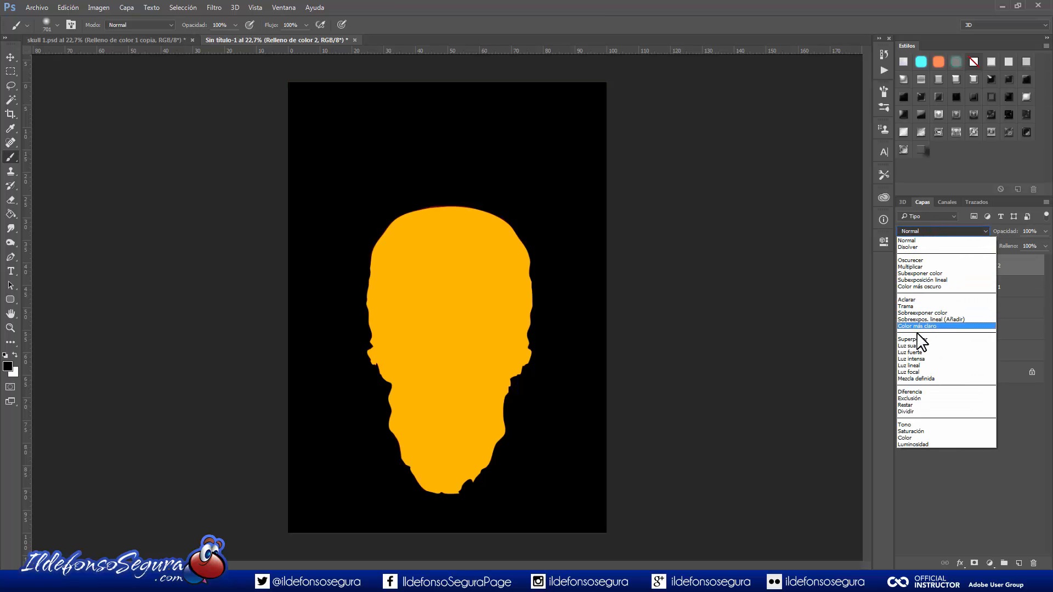
click(916, 346)
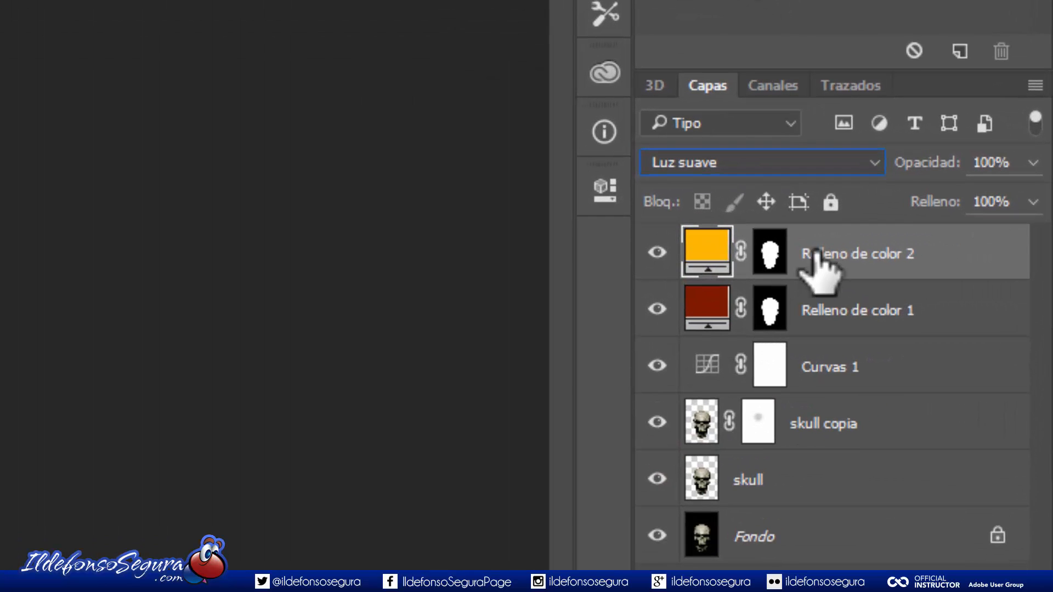
click(990, 161)
text(40)
key(Return)
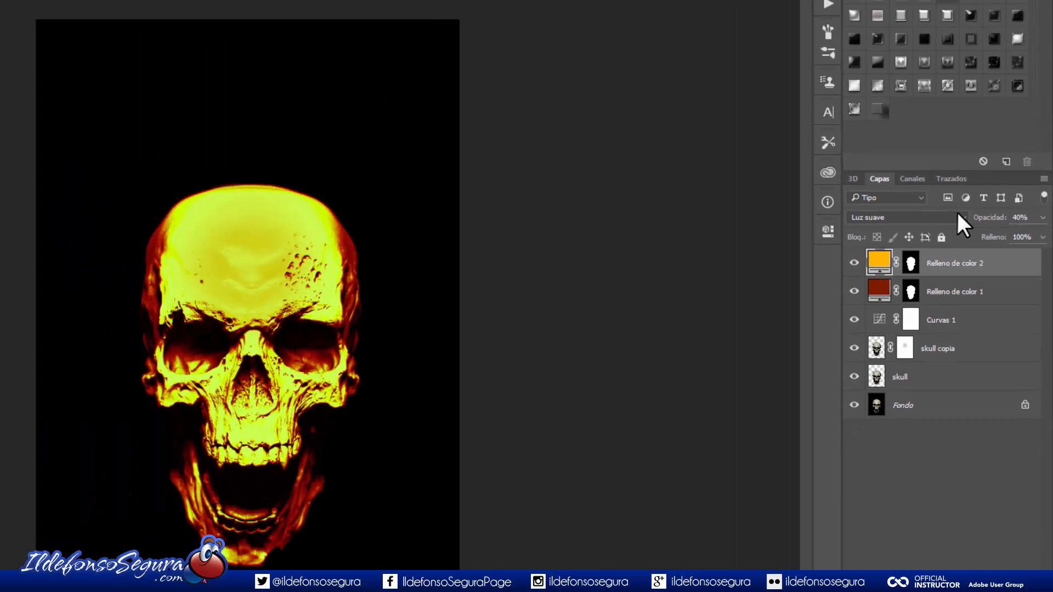
Step: Clip the Curvas 1 adjustment layer to the skull copia layer with a clipping mask
click(971, 310)
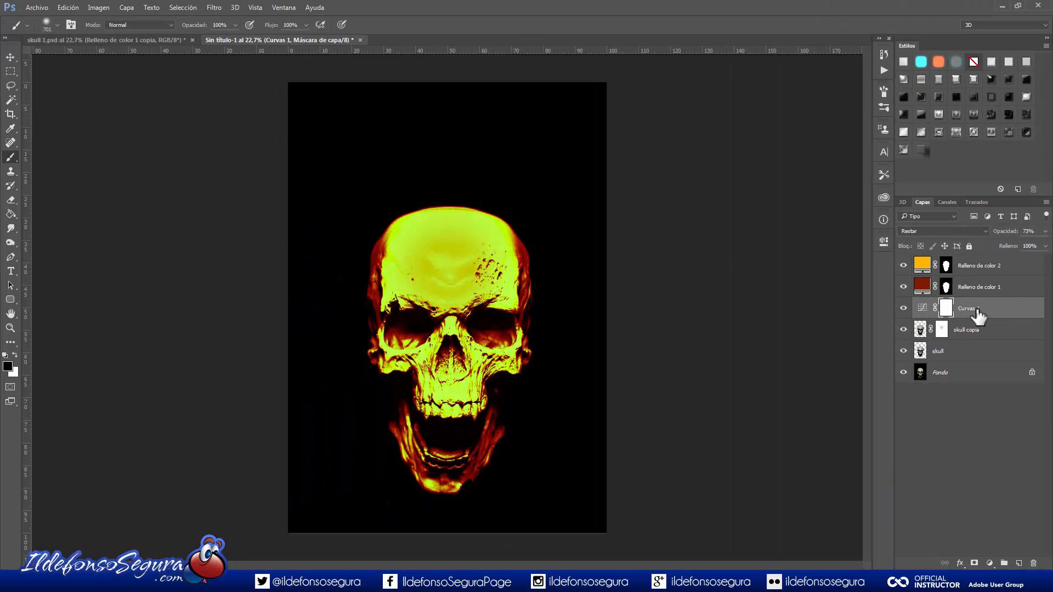
right_click(977, 310)
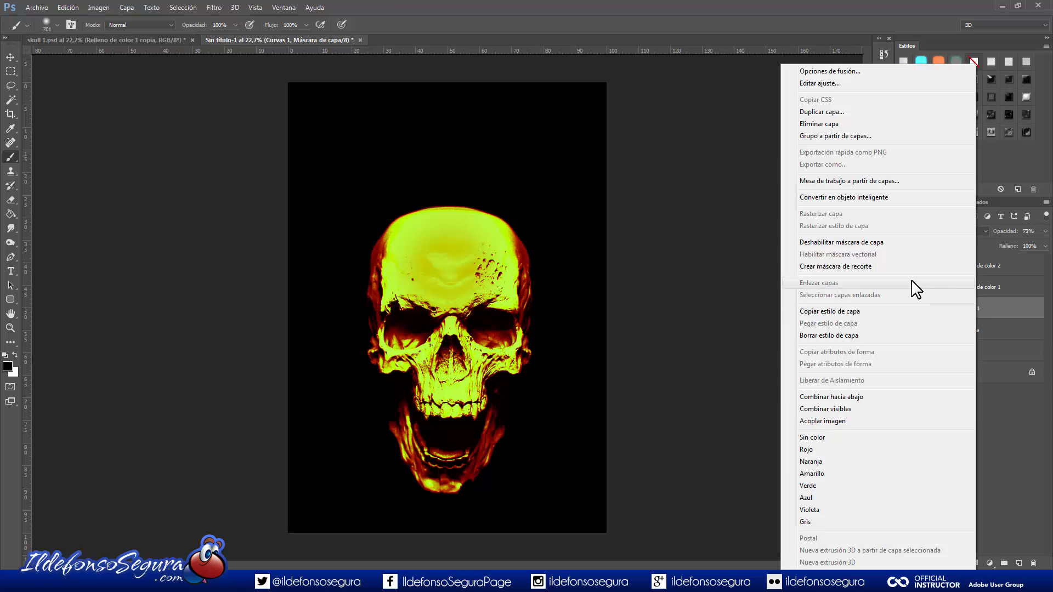
click(890, 268)
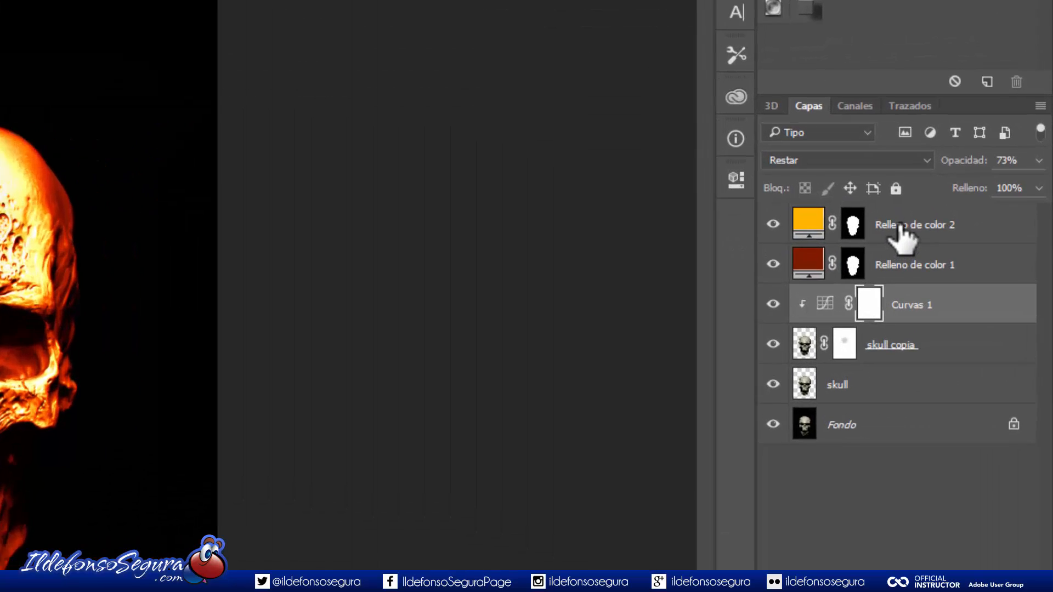
Step: Convert all layers from Relleno de color 2 down to skull into one smart object, and briefly open its contents to check them
click(903, 227)
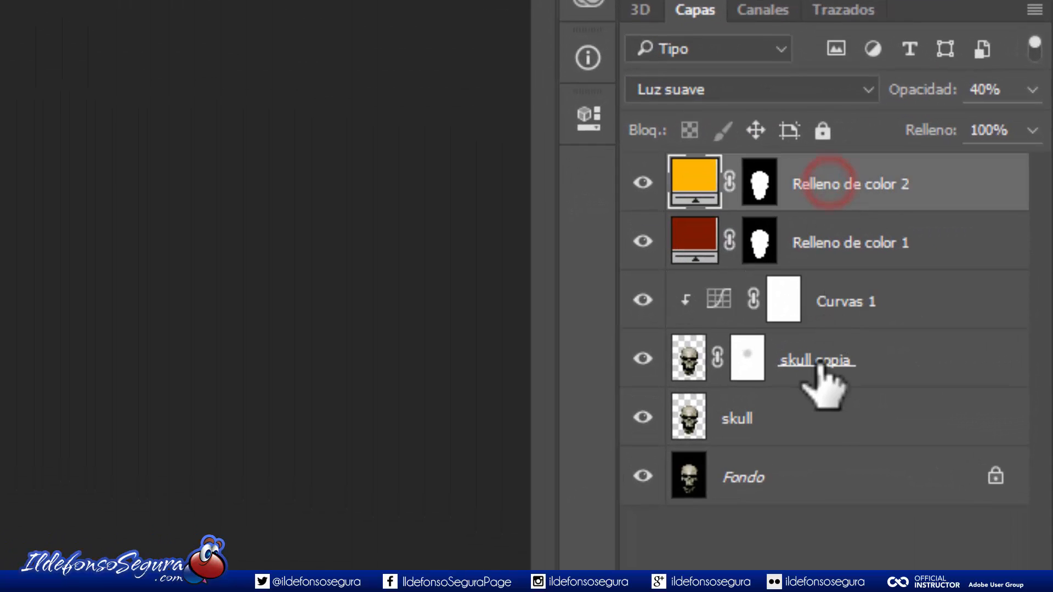
shift+click(818, 418)
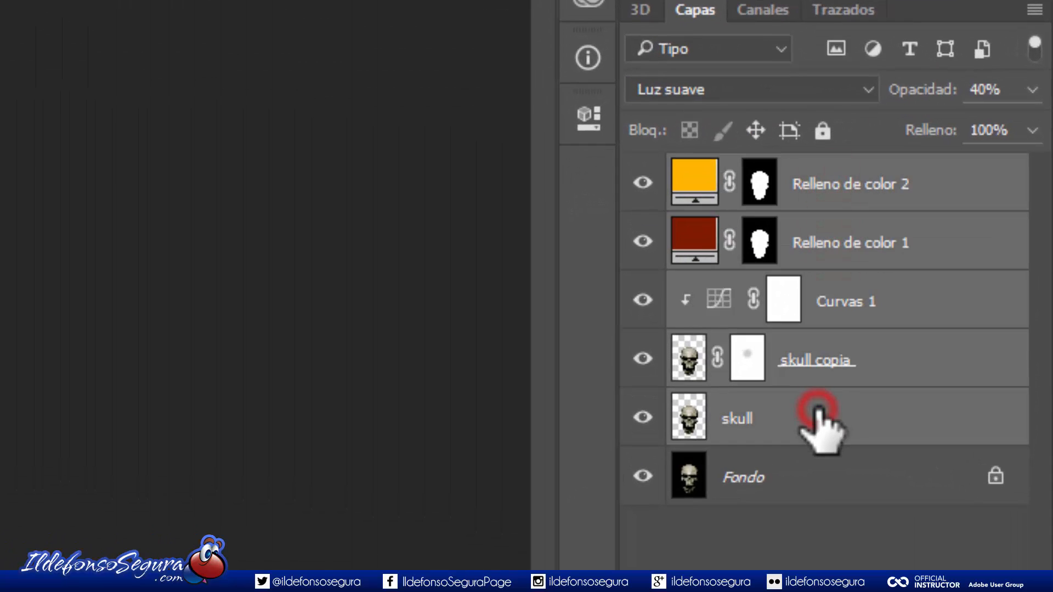
click(1034, 10)
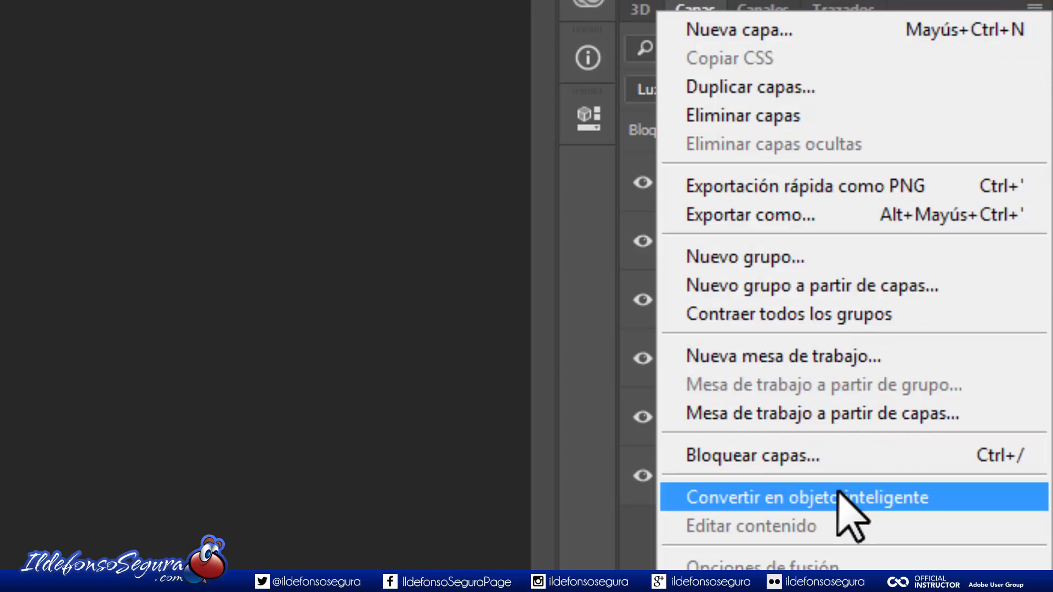
click(859, 494)
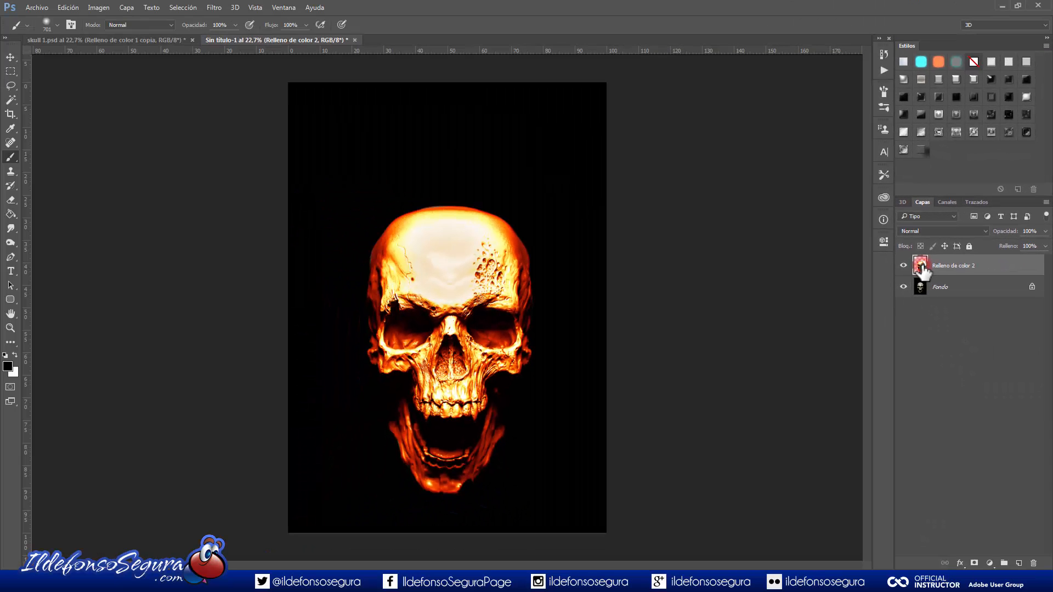
double_click(922, 267)
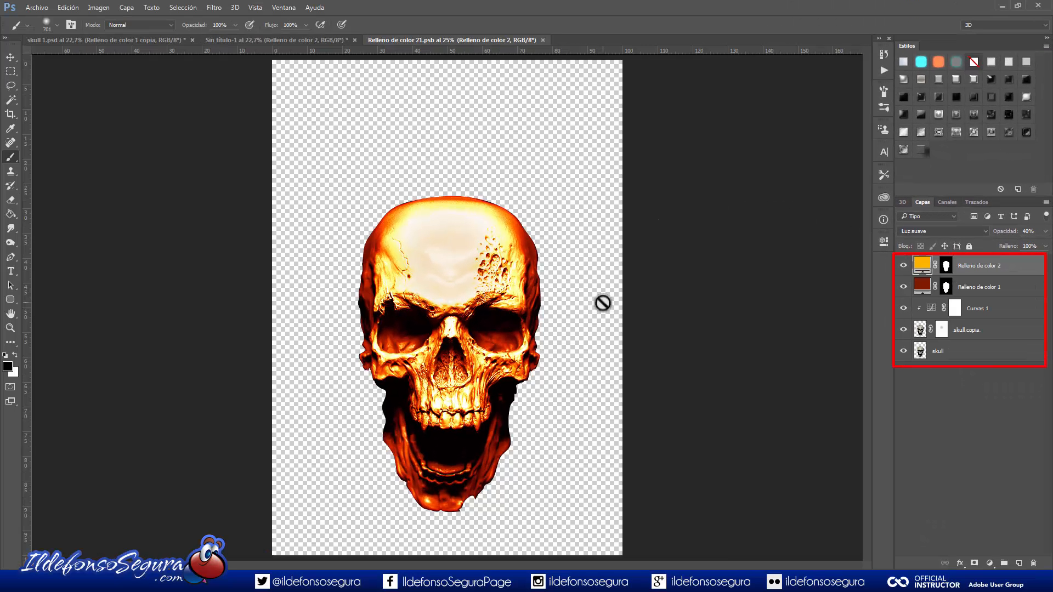
click(543, 40)
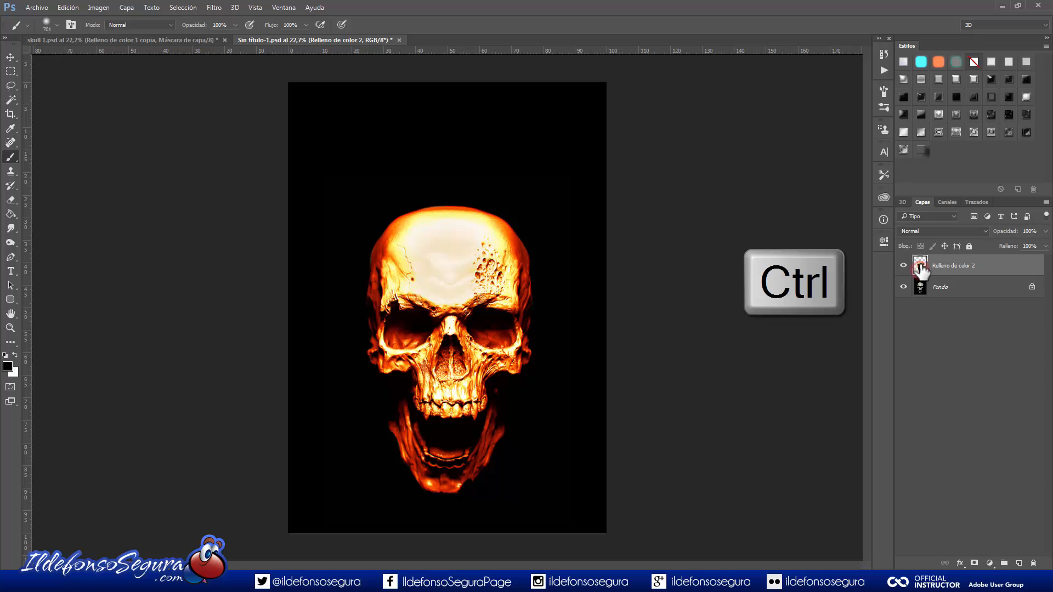
Step: Load the skull smart object's outline as a selection and contract it by 15 pixels
ctrl+click(921, 266)
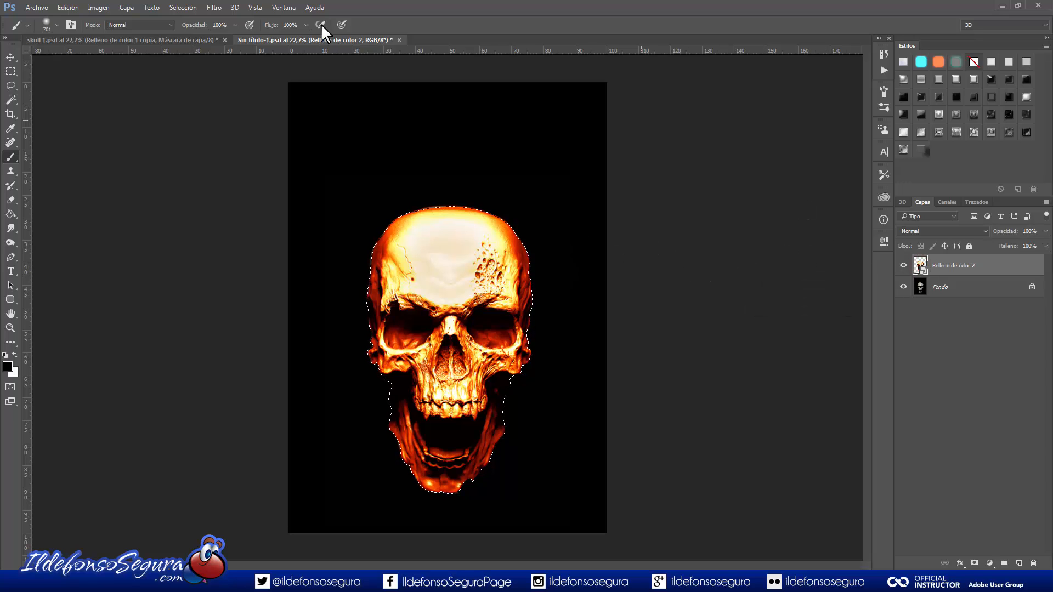
click(176, 7)
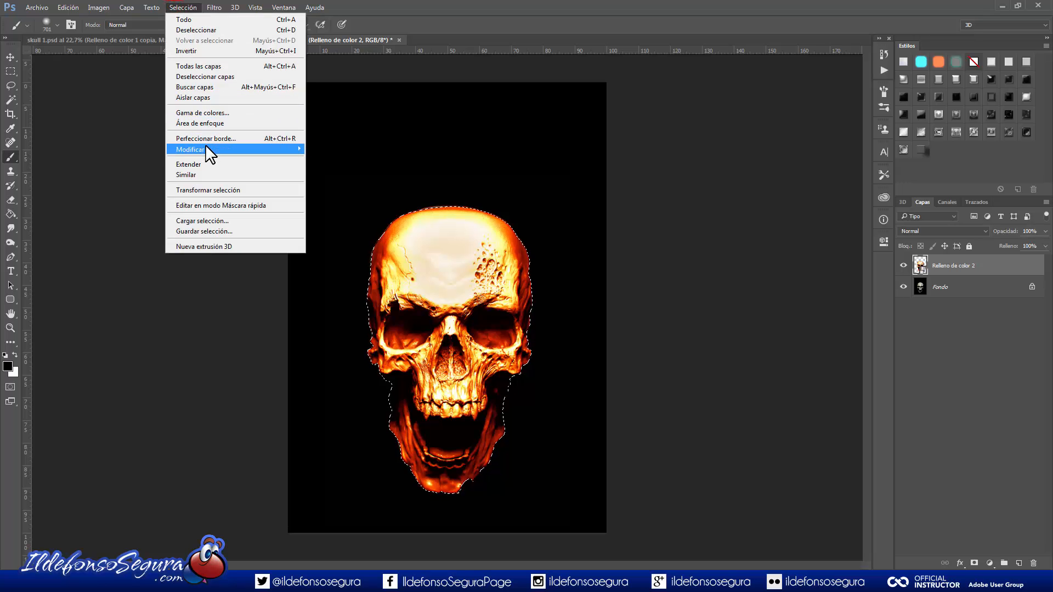
mouse_move(206, 146)
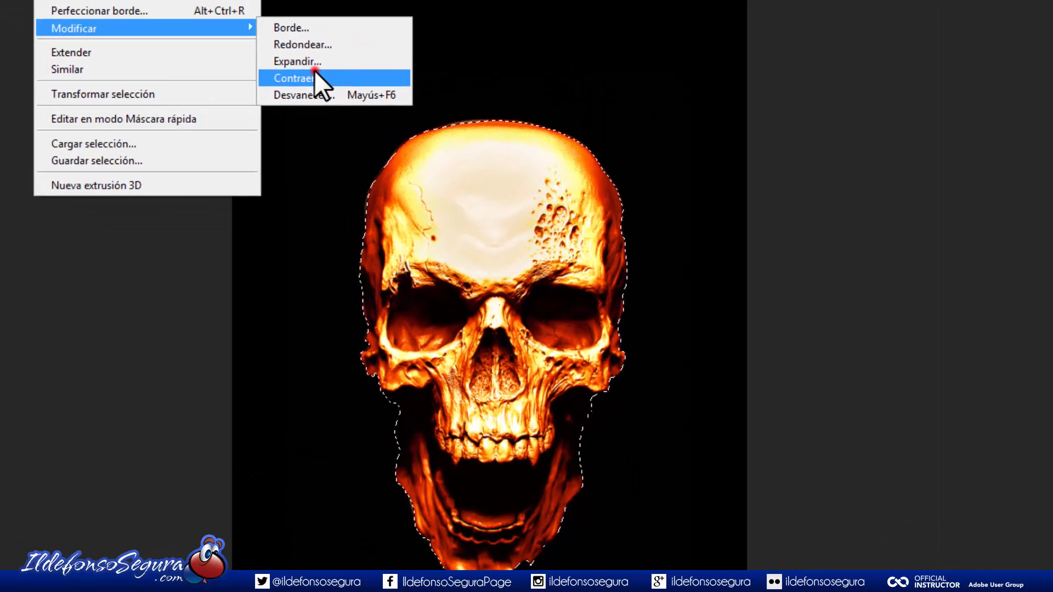
click(314, 73)
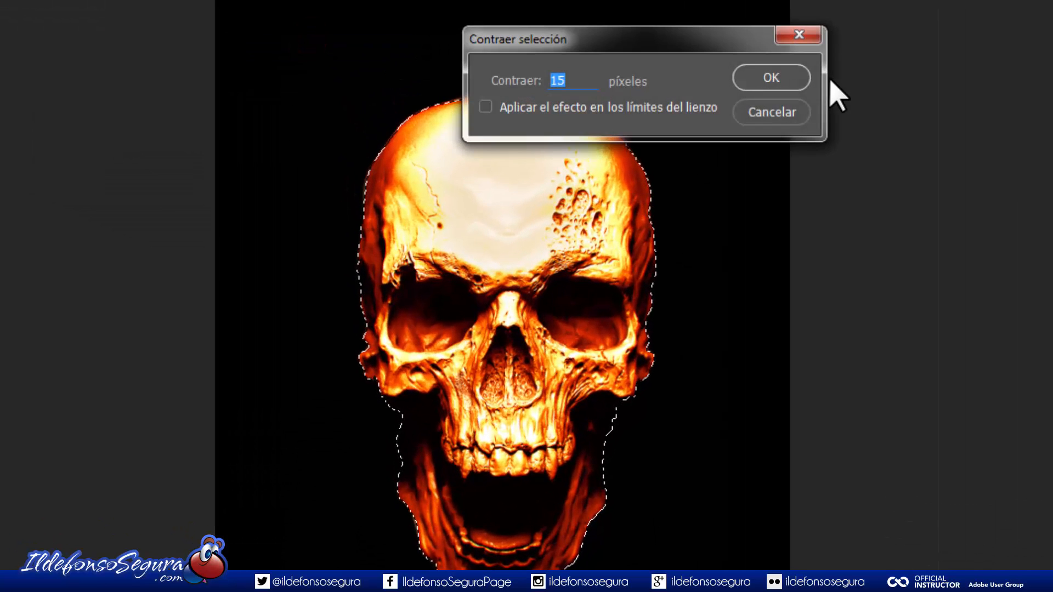
click(770, 80)
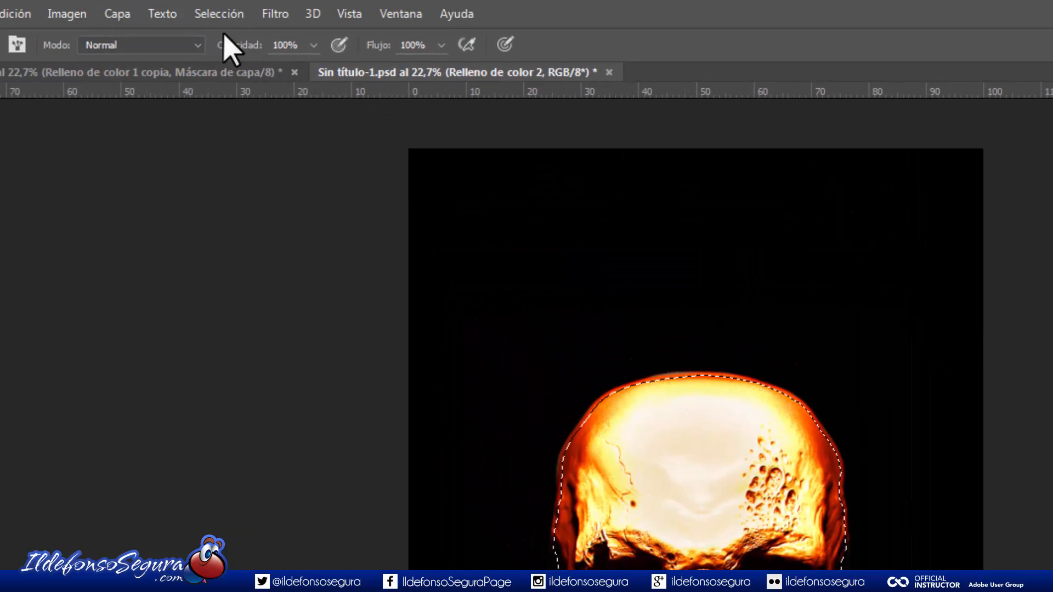
Step: Feather the skull selection by 20 pixels and turn it into a layer mask on the Relleno de color 2 layer
click(198, 13)
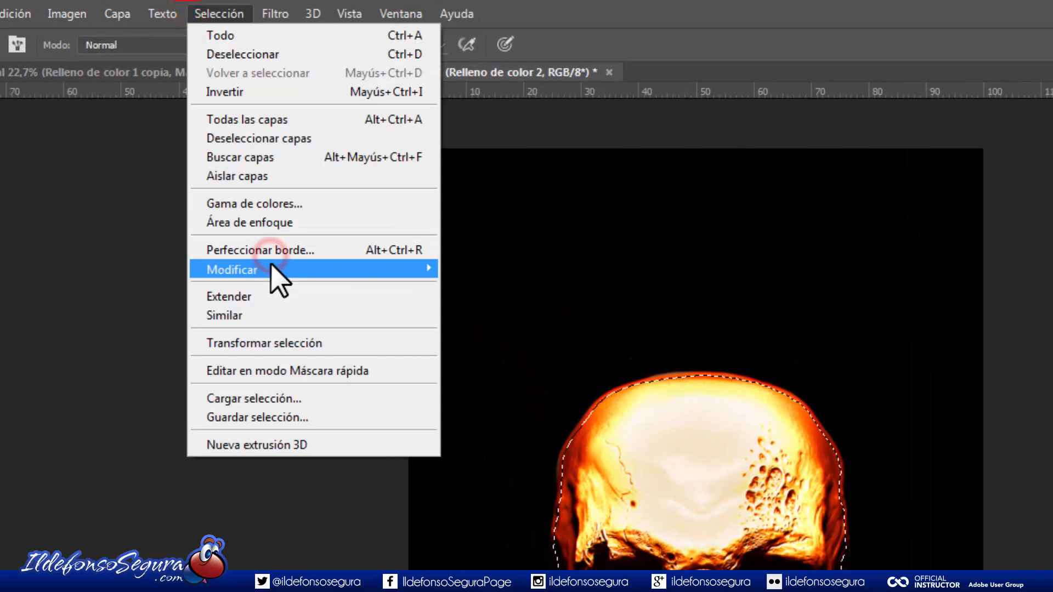
mouse_move(270, 274)
click(527, 343)
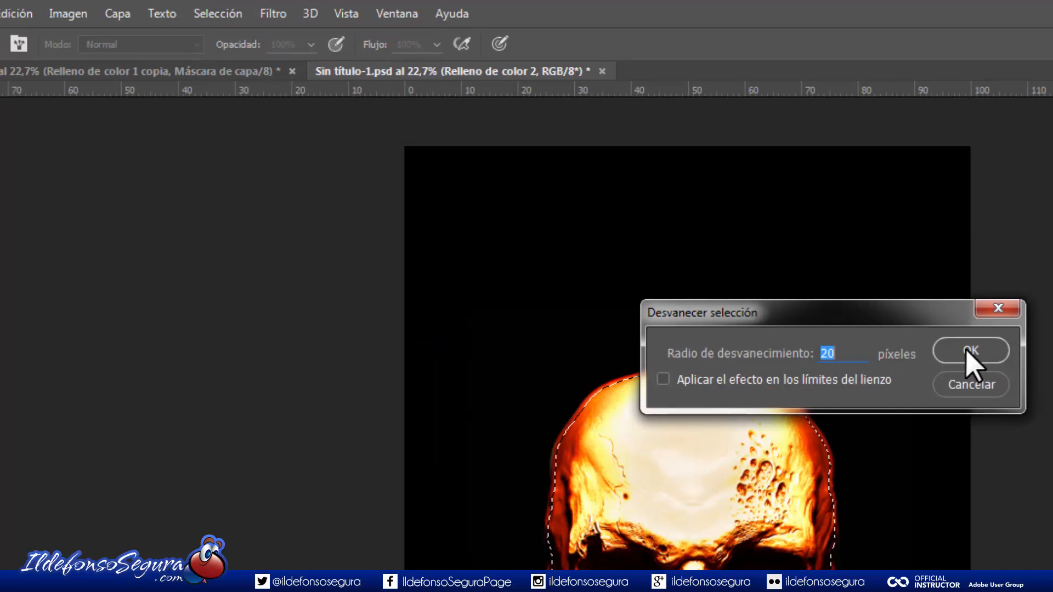
click(977, 357)
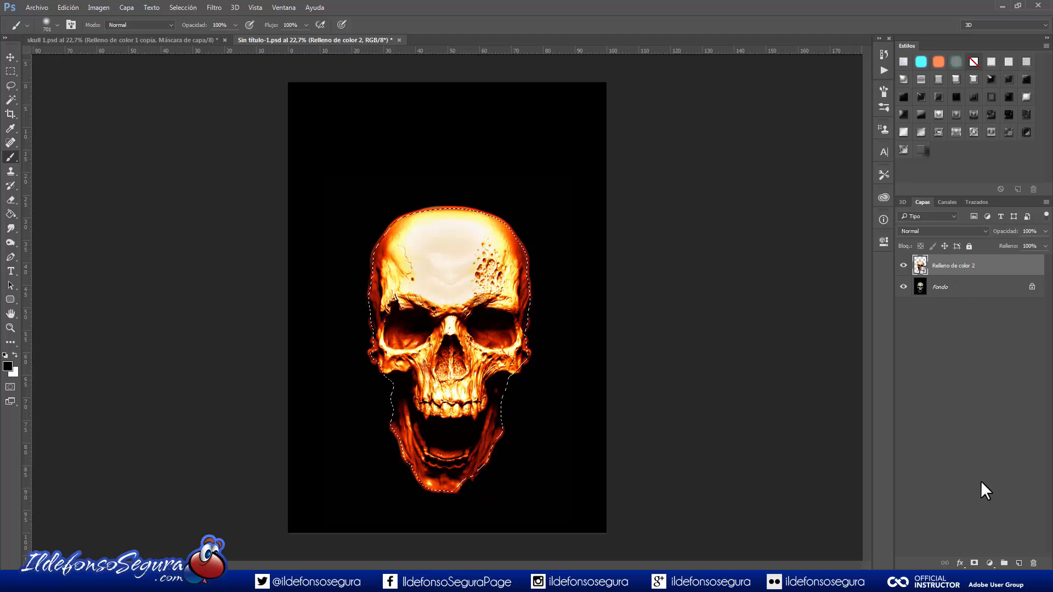
click(974, 564)
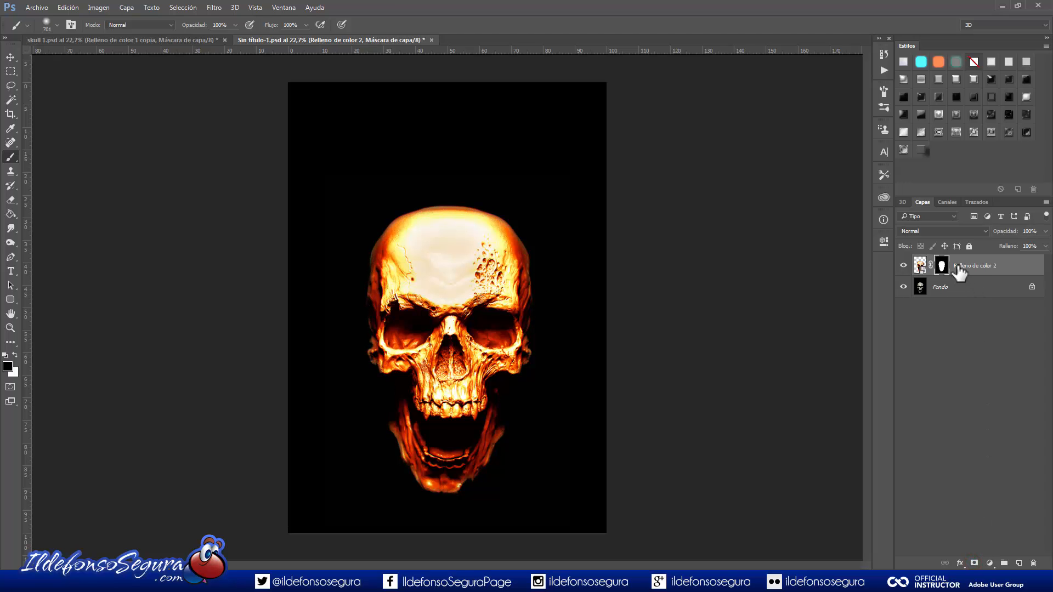
Step: Compare the skull's edges with its layer mask disabled and enabled while the Fondo layer is temporarily hidden
click(904, 286)
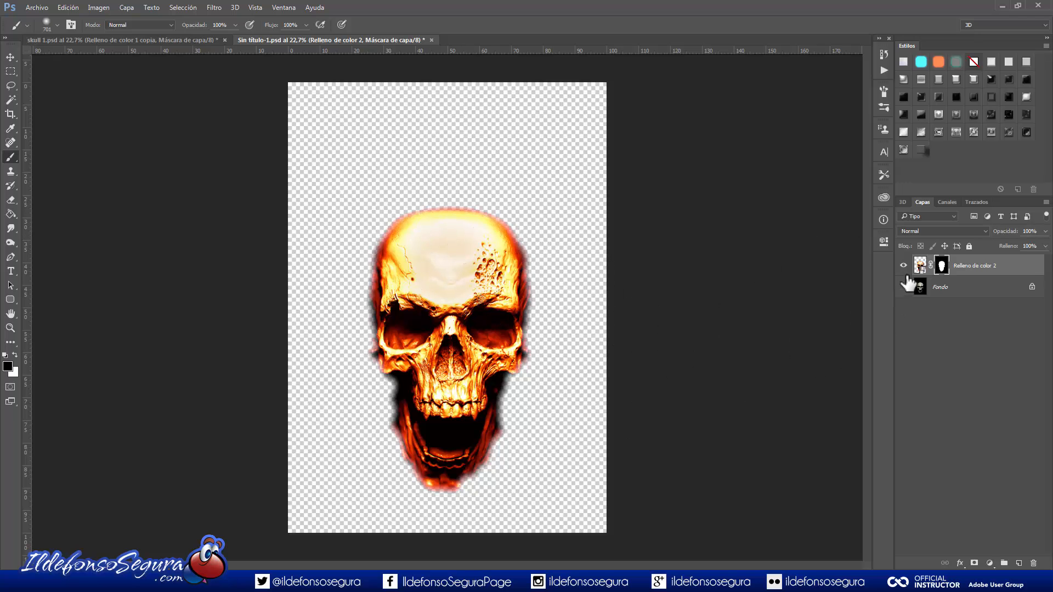
shift+click(942, 267)
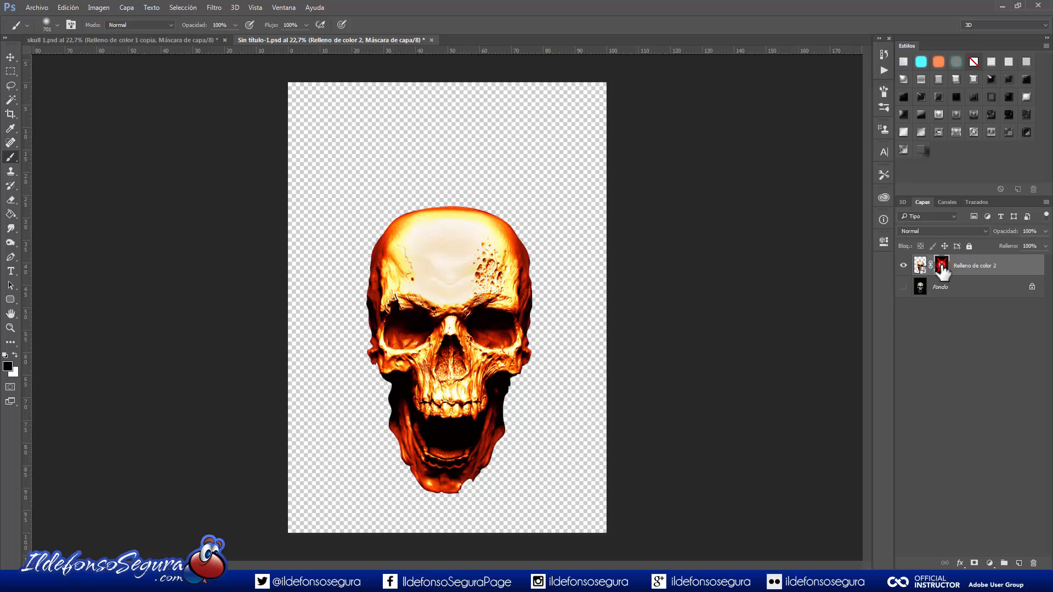
shift+click(941, 266)
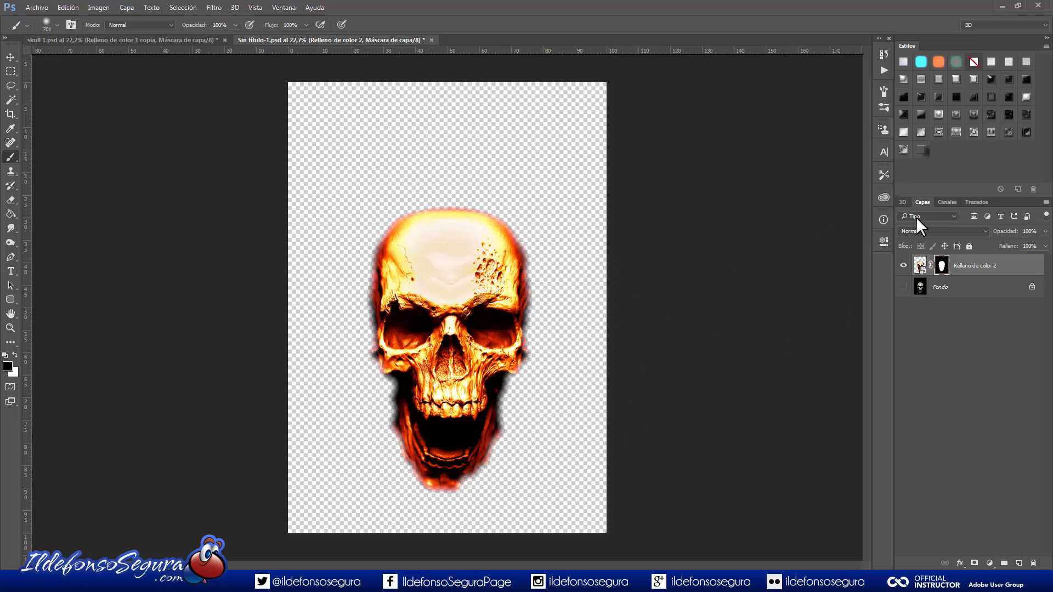
click(903, 287)
Step: Duplicate the Relleno de color 2 smart object together with its mask and hide the copy
click(920, 266)
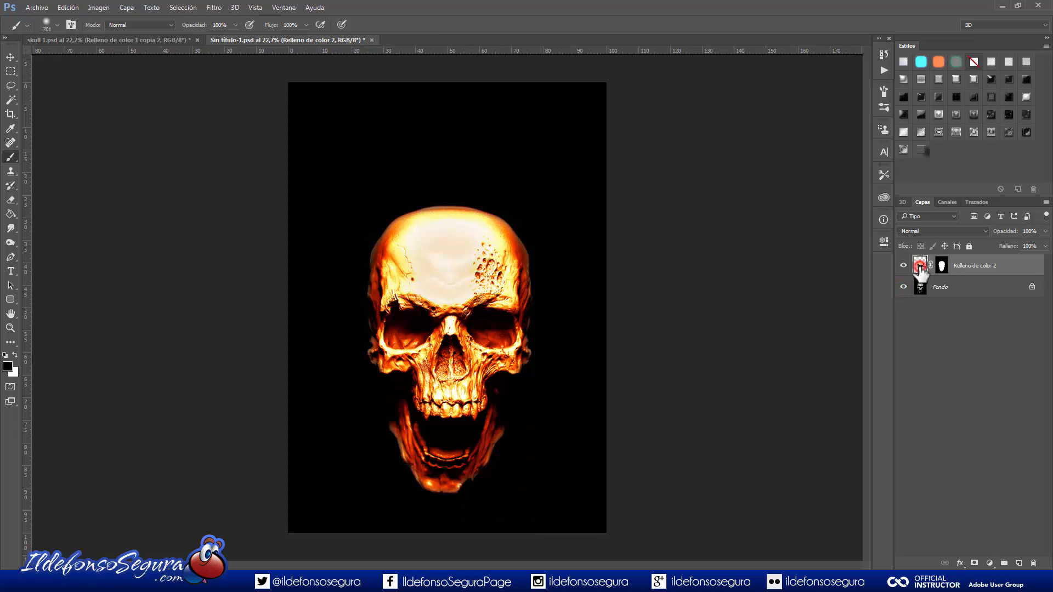
key(ctrl+j)
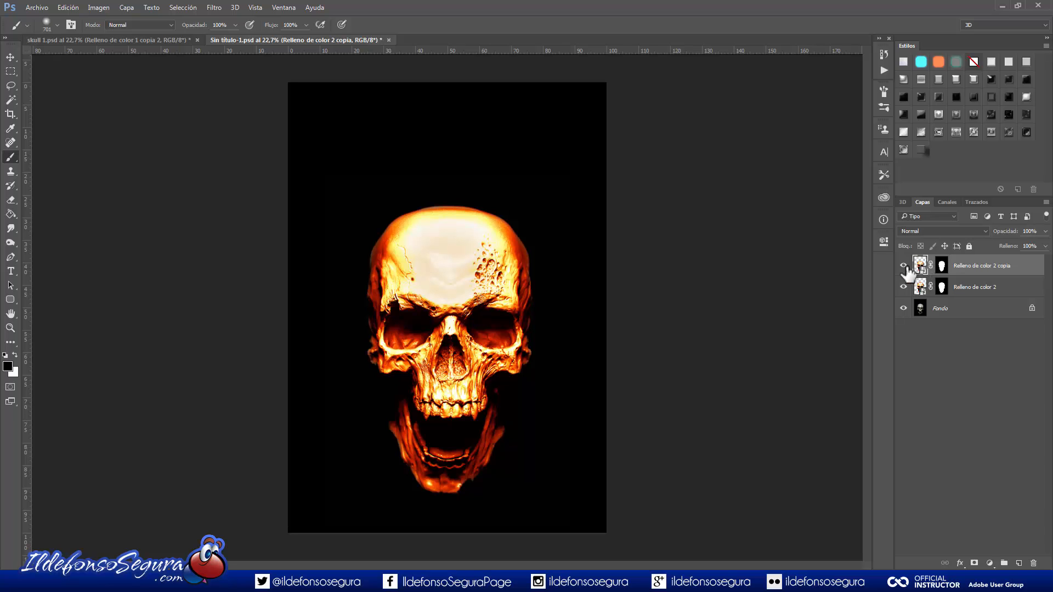
click(904, 266)
Step: Sharpen the original Relleno de color 2 layer with Enfoque suavizado: amount 231%, radius 2,8 px, noise reduction 28%, removing Desenfoque de lente
click(921, 291)
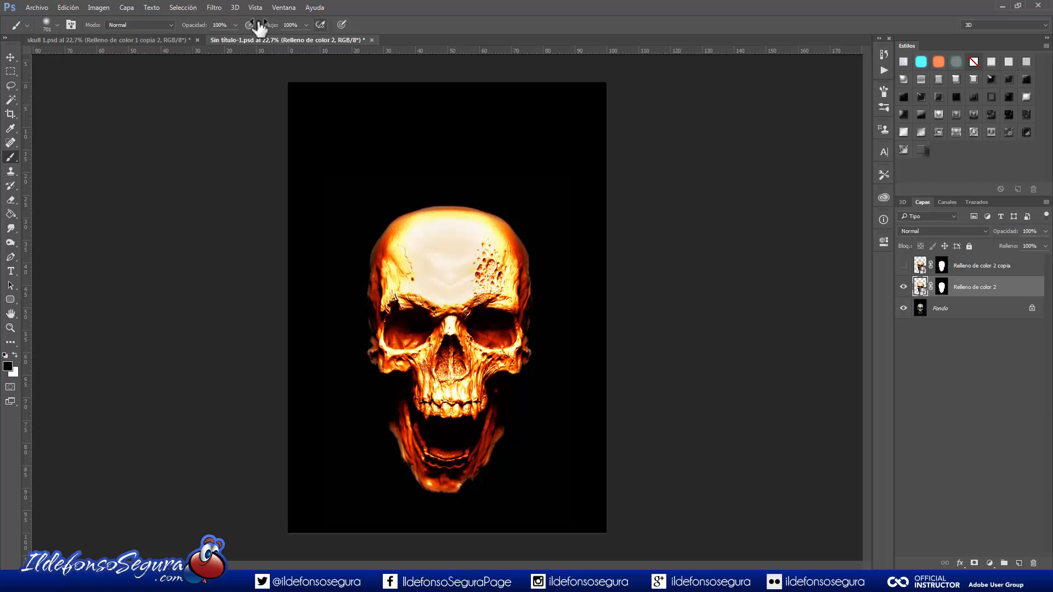
click(216, 6)
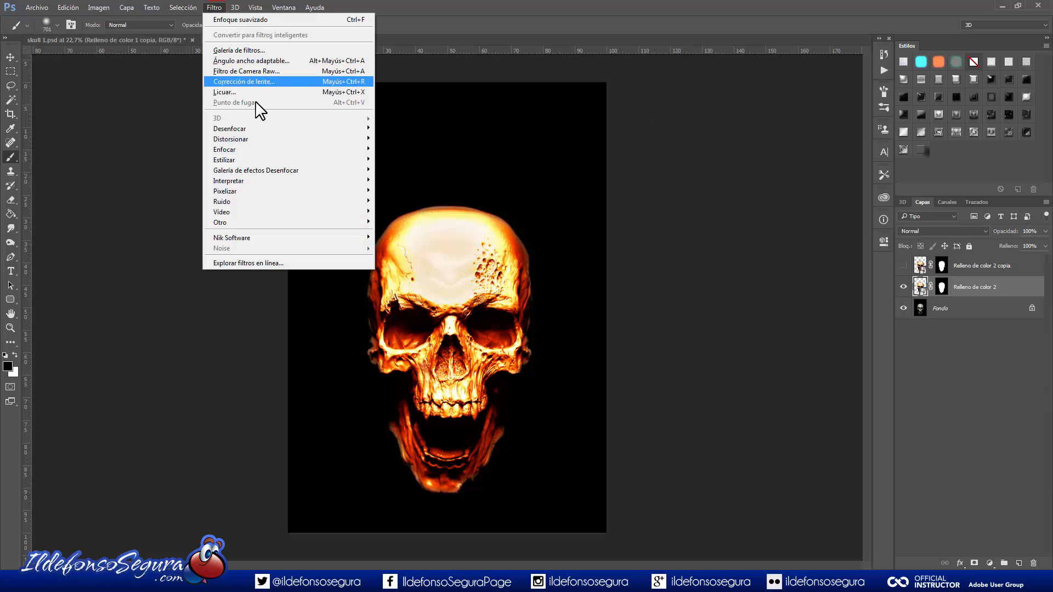
mouse_move(238, 151)
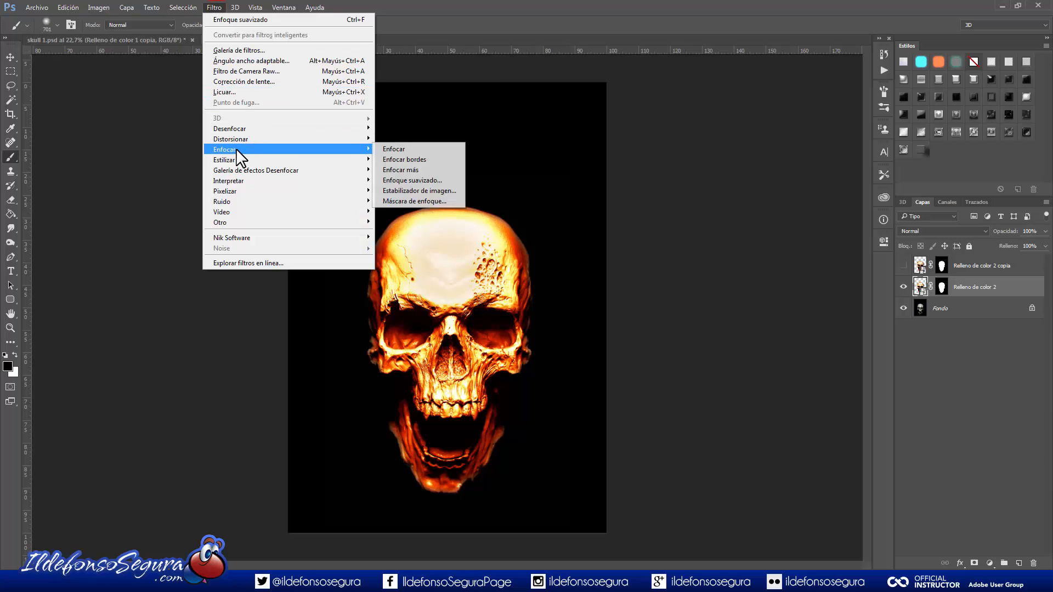
click(435, 178)
drag(635, 278, 617, 356)
click(591, 357)
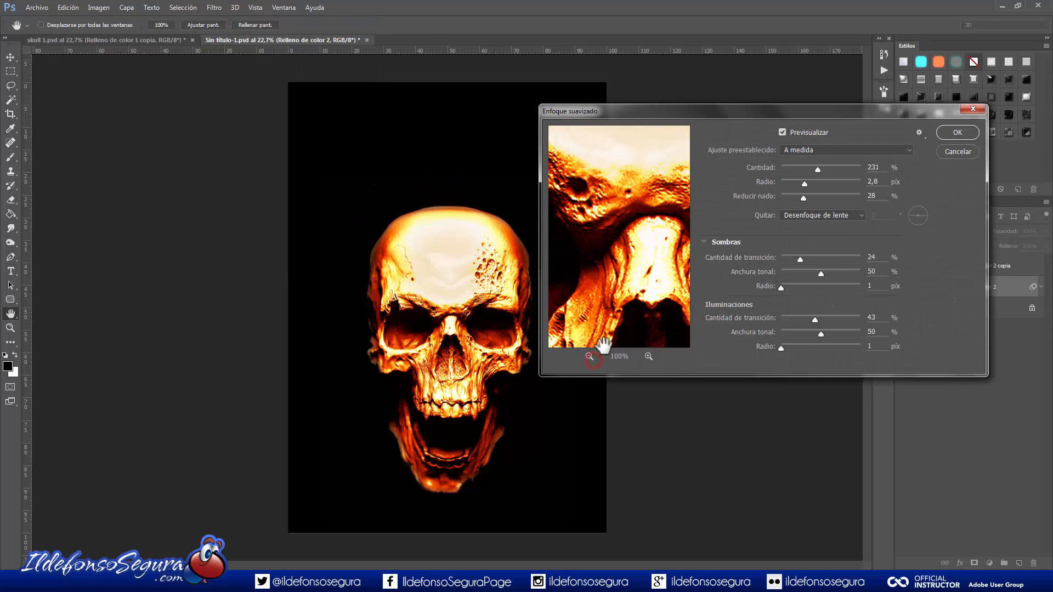
click(589, 357)
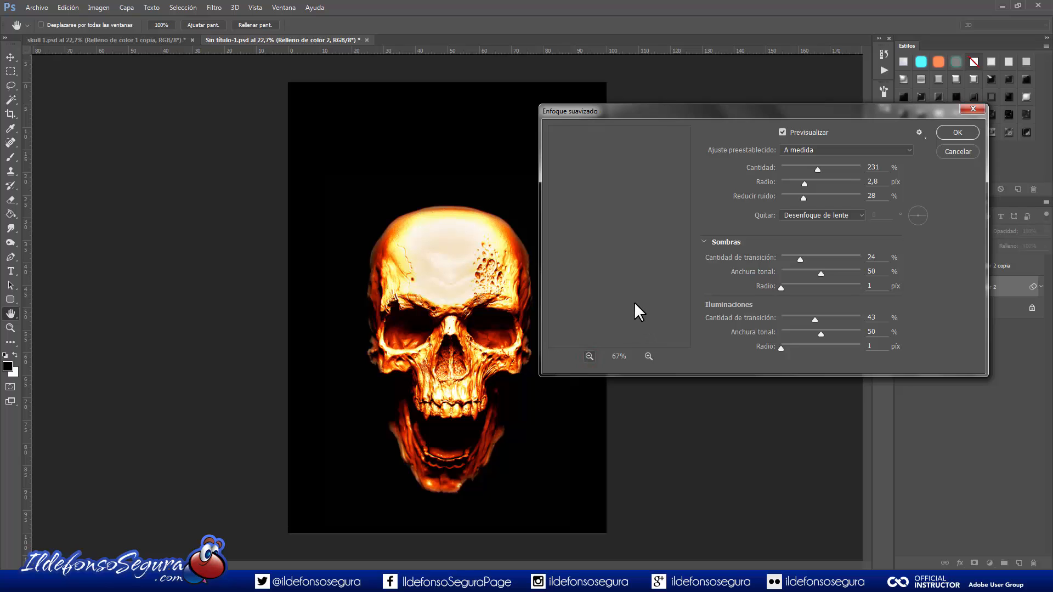
drag(629, 298, 656, 321)
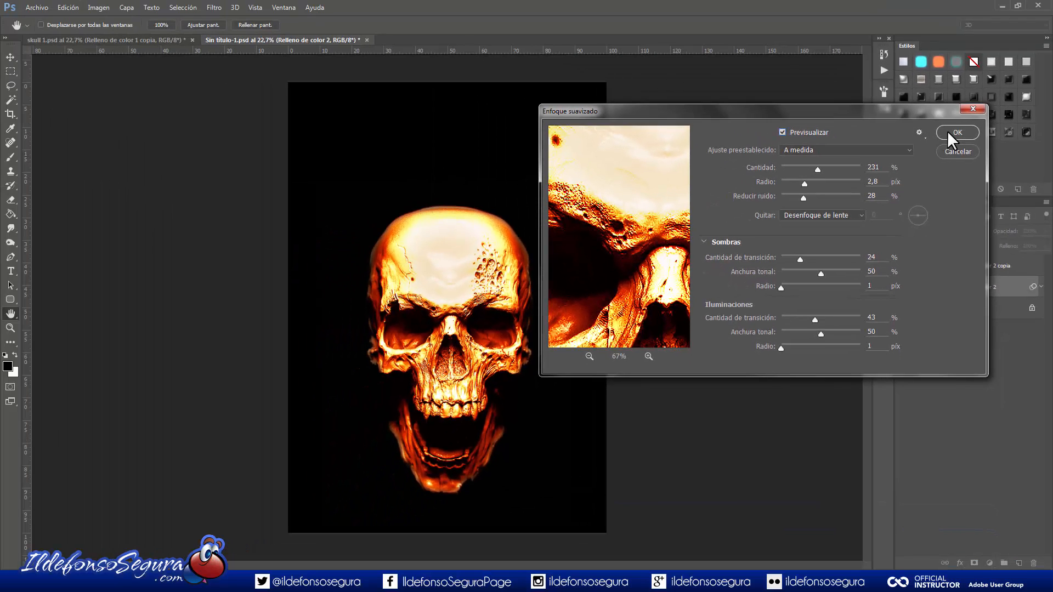
click(957, 132)
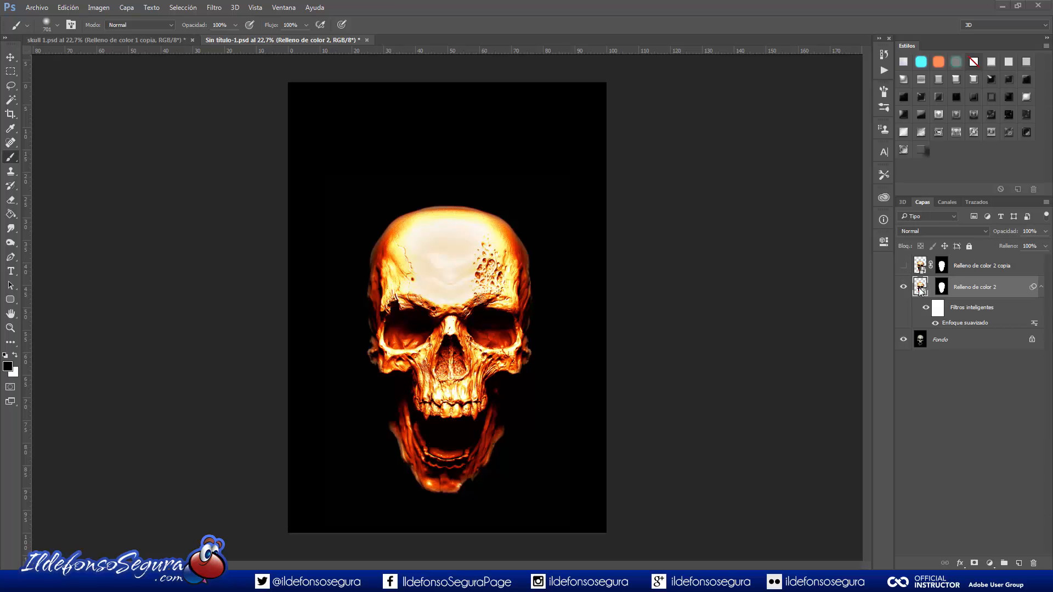
Step: Open the Camera Raw filter on Relleno de color 2 and place an Exterior radial filter centred on the skull's nose
click(214, 8)
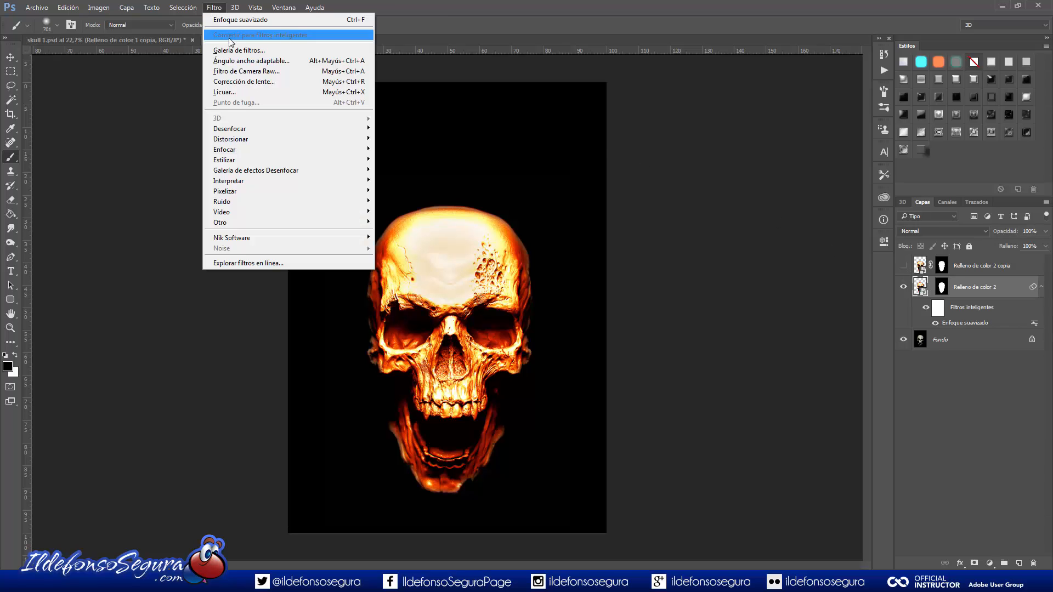
click(272, 74)
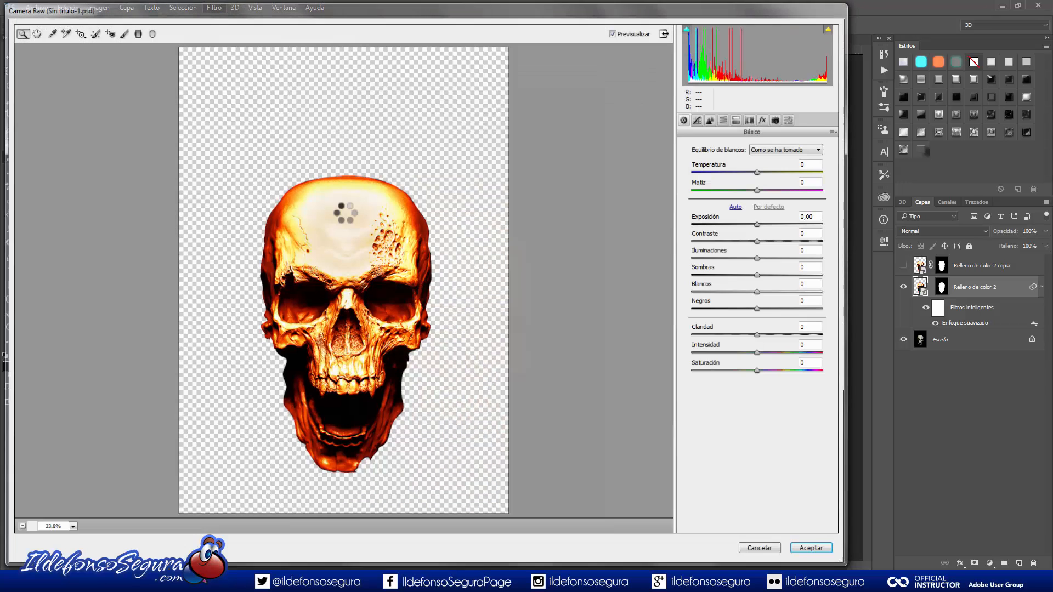
click(150, 32)
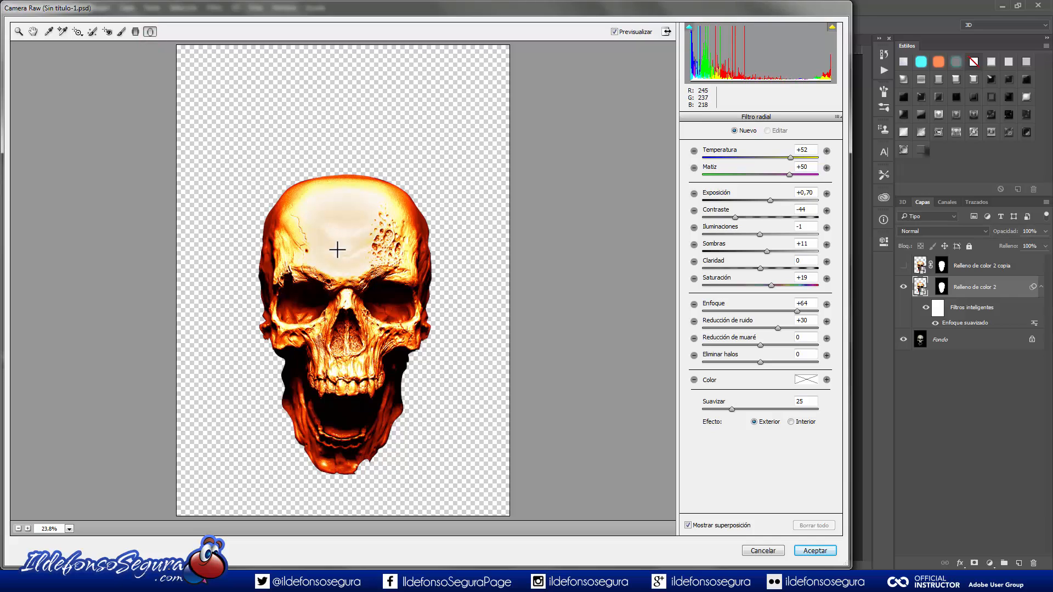
drag(294, 216, 377, 362)
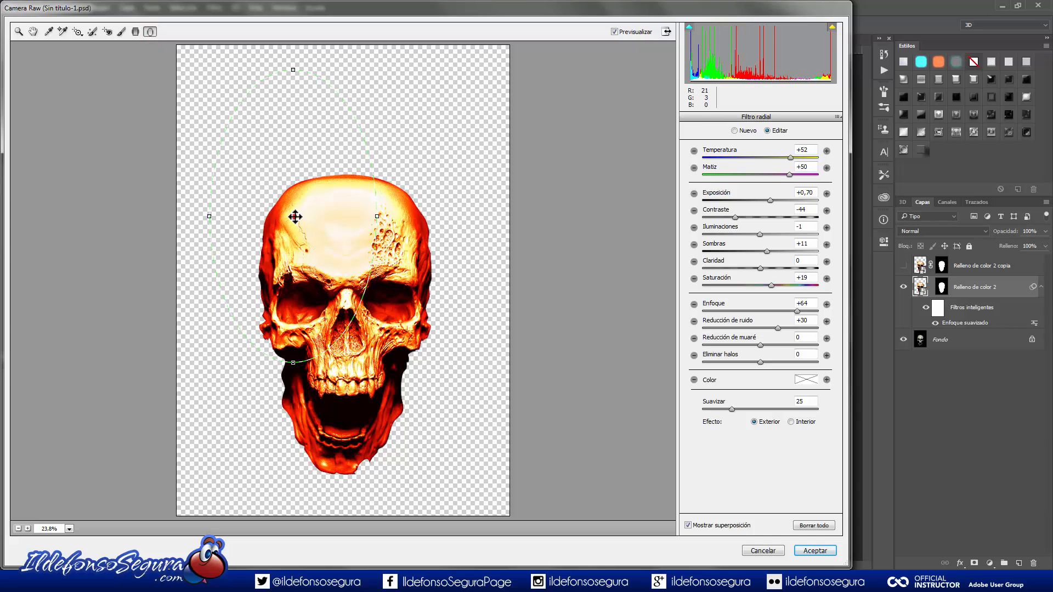
drag(296, 216, 347, 312)
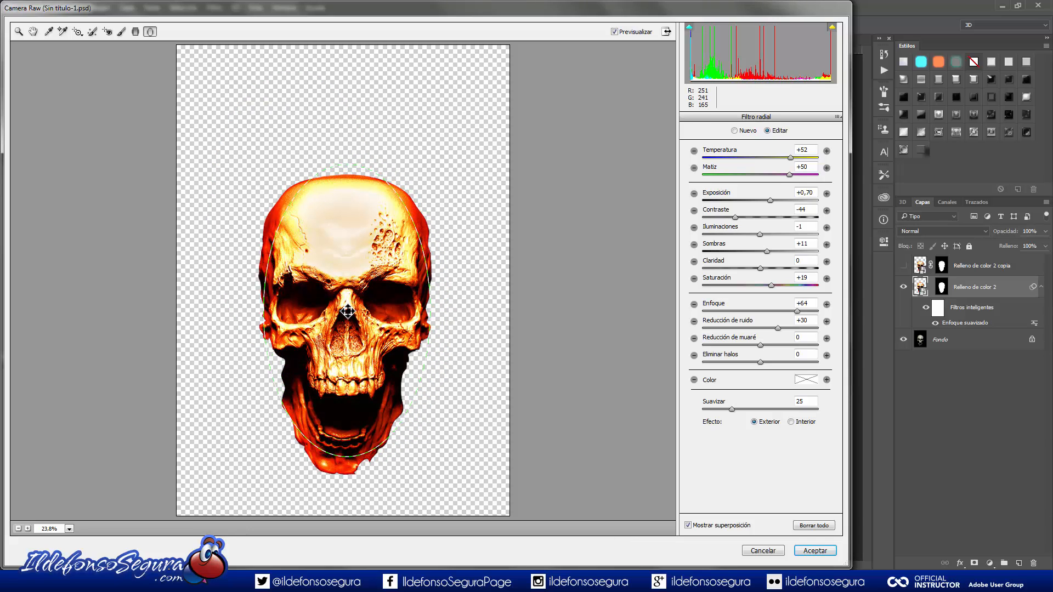
Step: Shrink and recentre the radial filter ellipse within the skull's face, compare it with the unfiltered image, and apply the Camera Raw filter
drag(429, 309, 410, 311)
drag(348, 452, 346, 429)
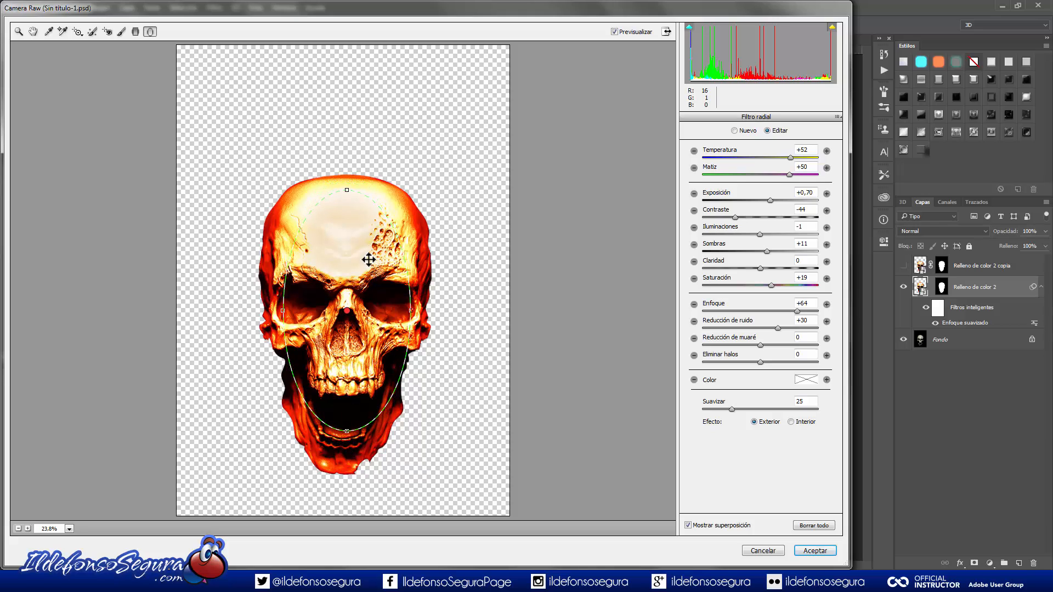
drag(346, 319, 349, 316)
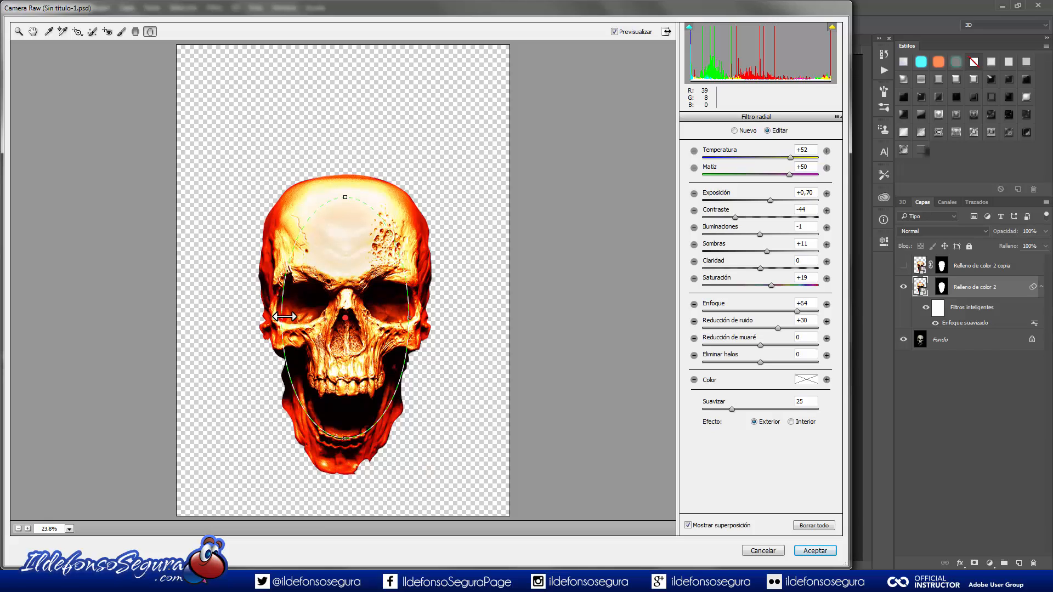
drag(289, 316, 290, 316)
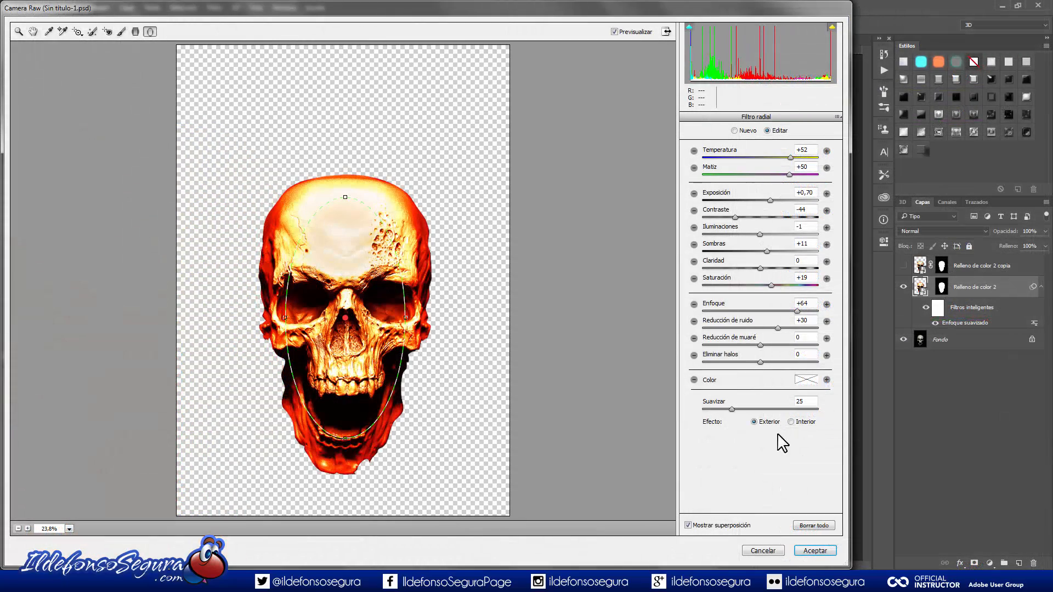
click(614, 31)
click(614, 31)
click(815, 551)
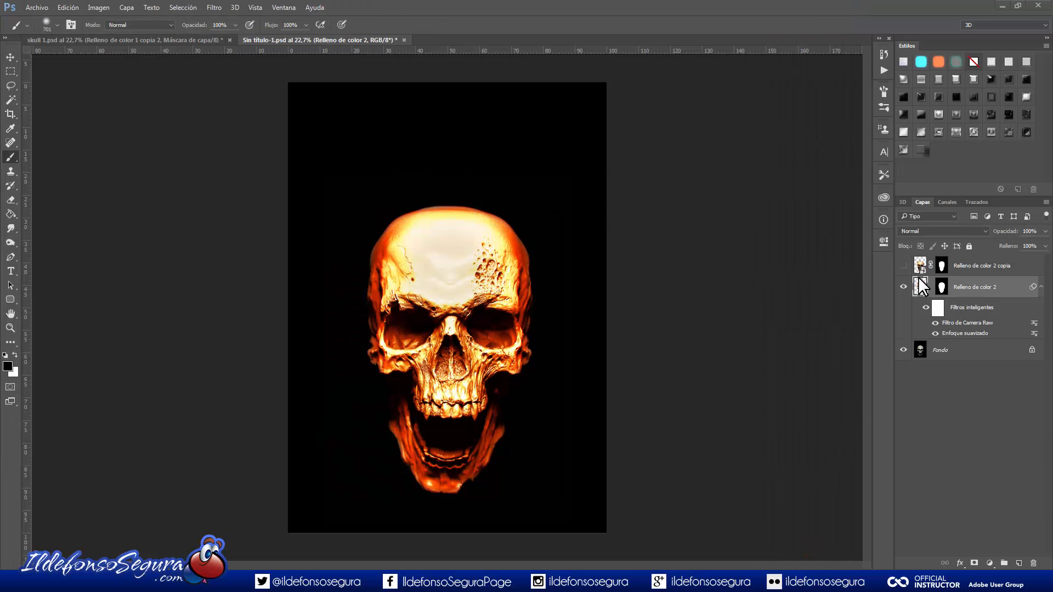
Step: Make the Relleno de color 2 copia layer visible and set its blend mode to Multiplicar
click(921, 268)
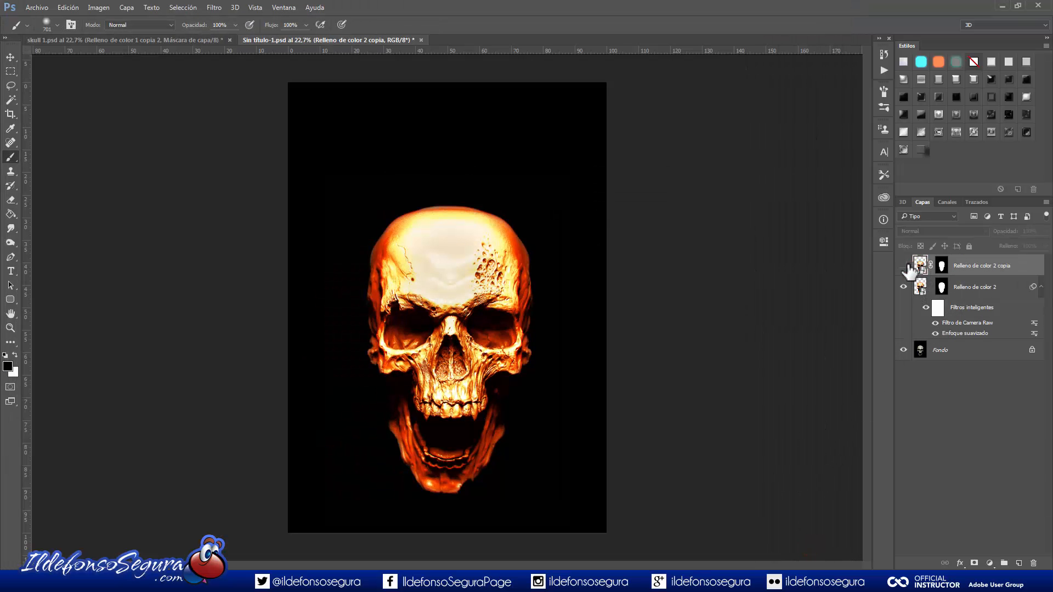
click(904, 266)
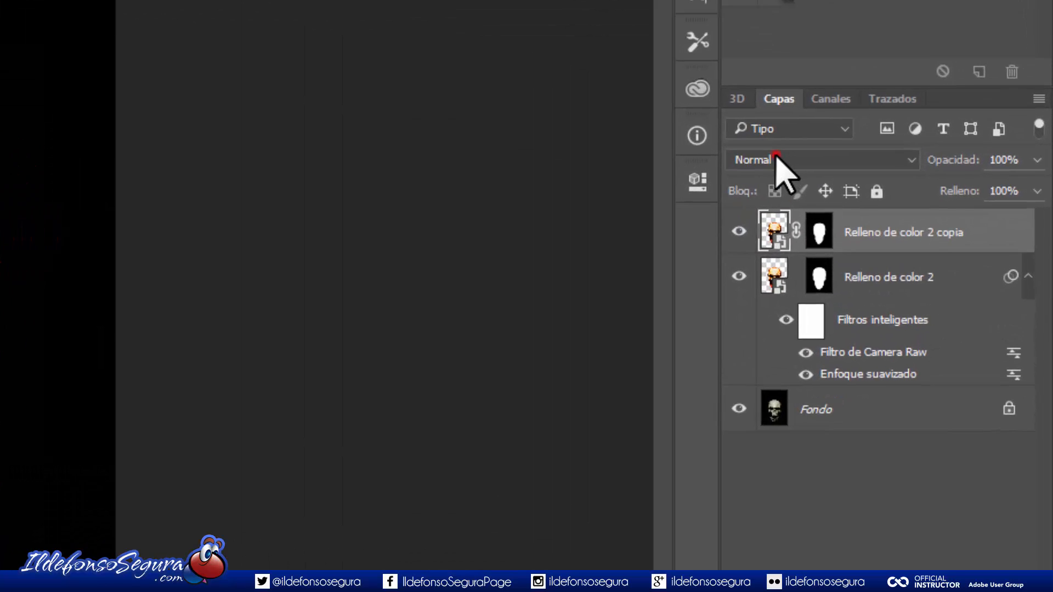
click(926, 231)
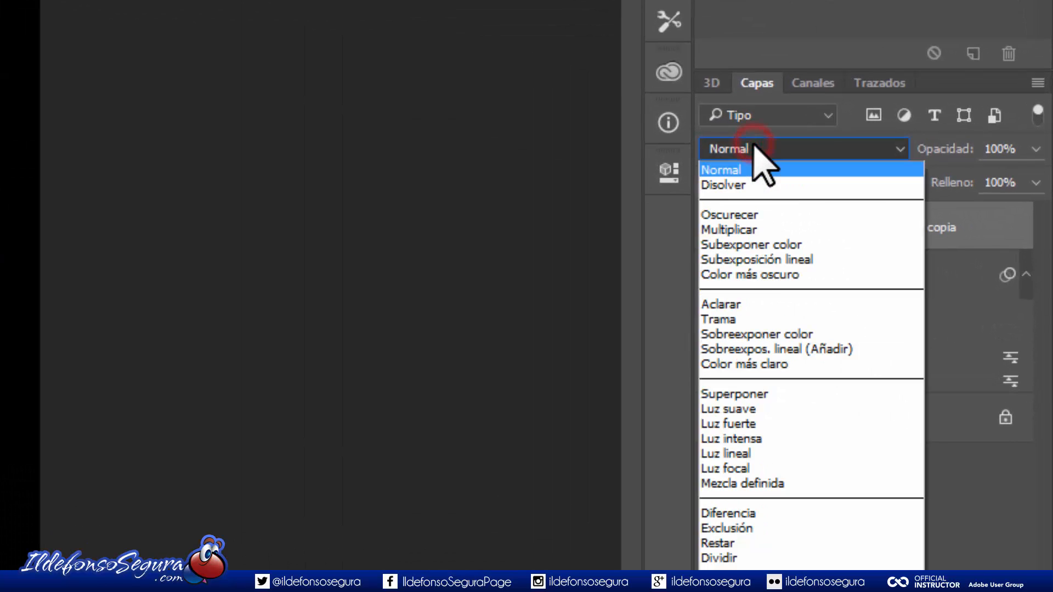
click(741, 231)
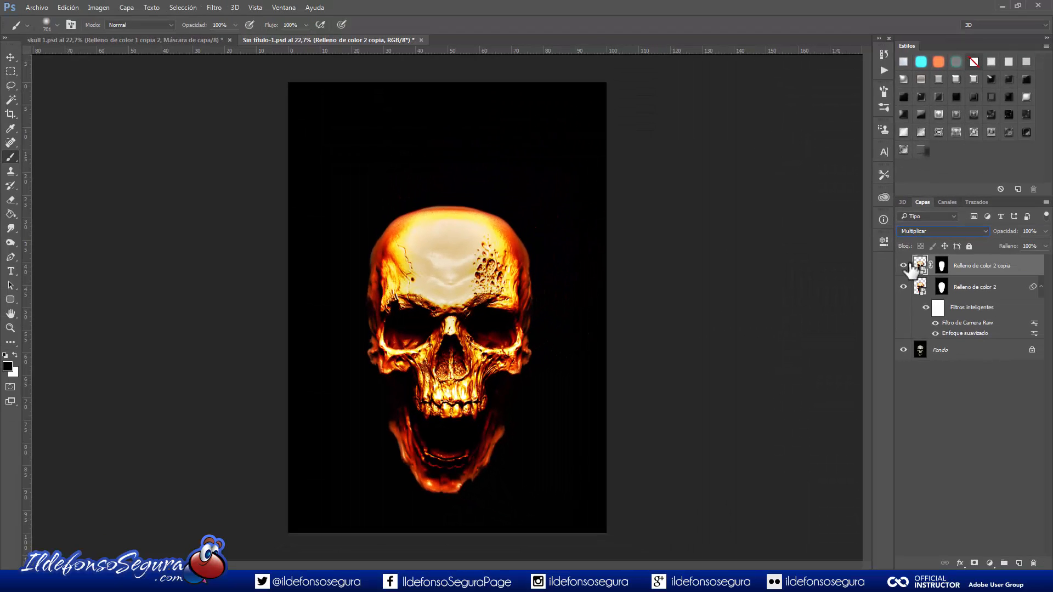
Step: Apply a Gaussian blur of 15 pixels to the Relleno de color 2 copia layer and invert its layer mask
click(214, 7)
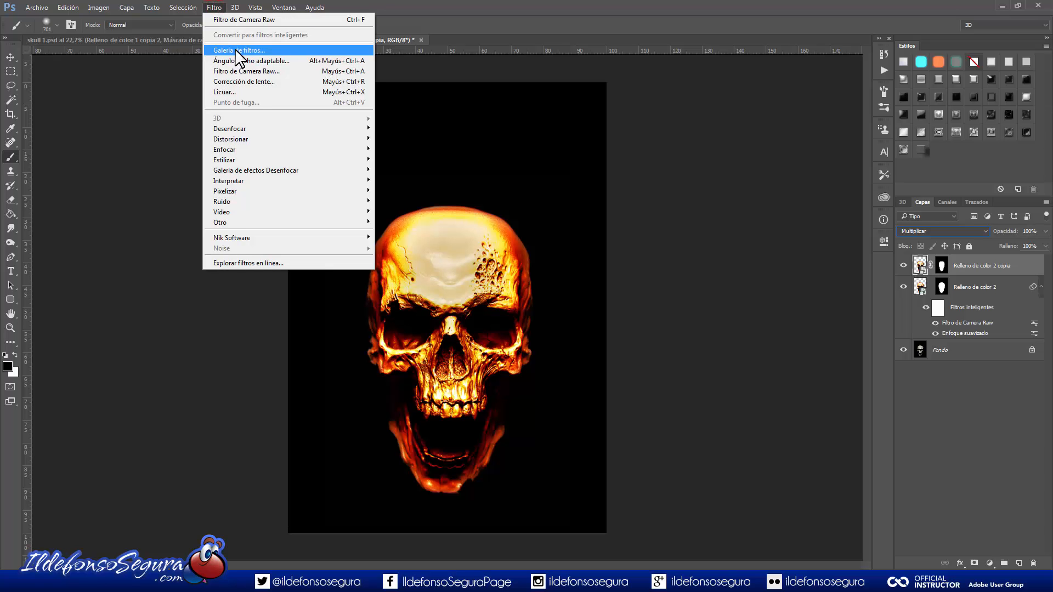
mouse_move(252, 124)
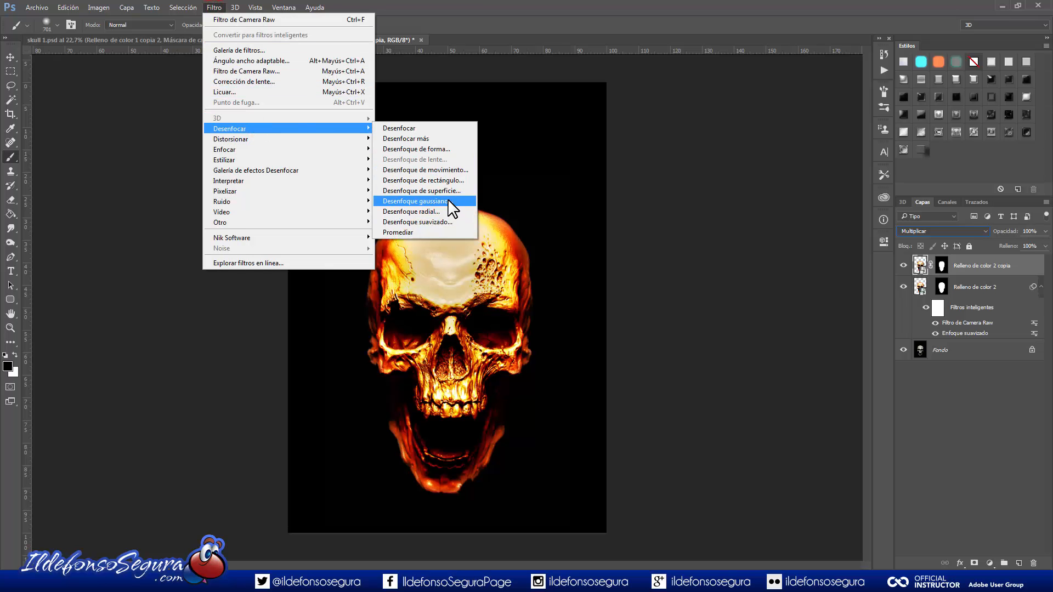
click(447, 201)
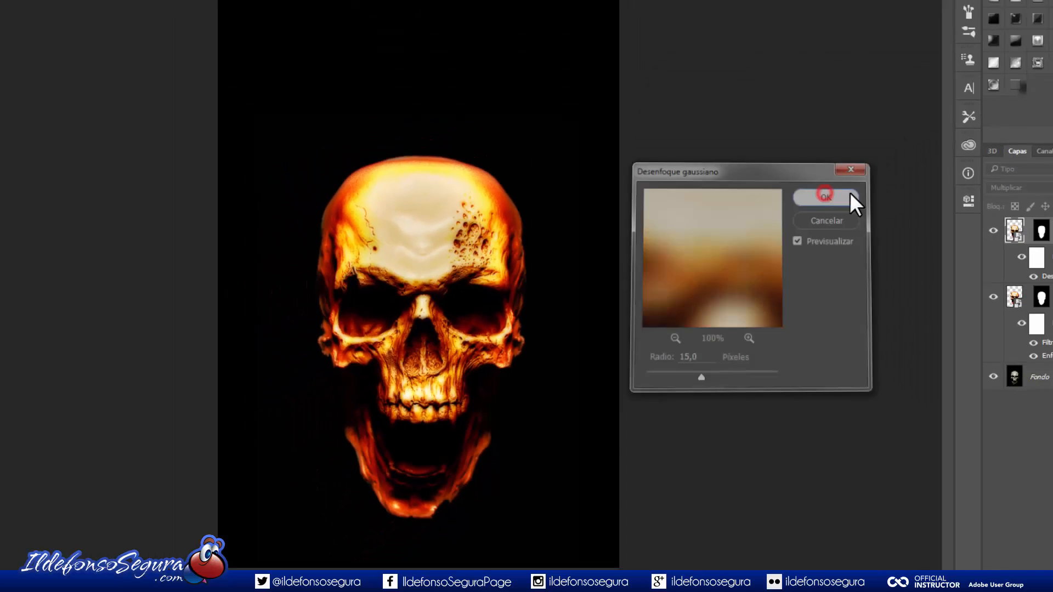
click(921, 112)
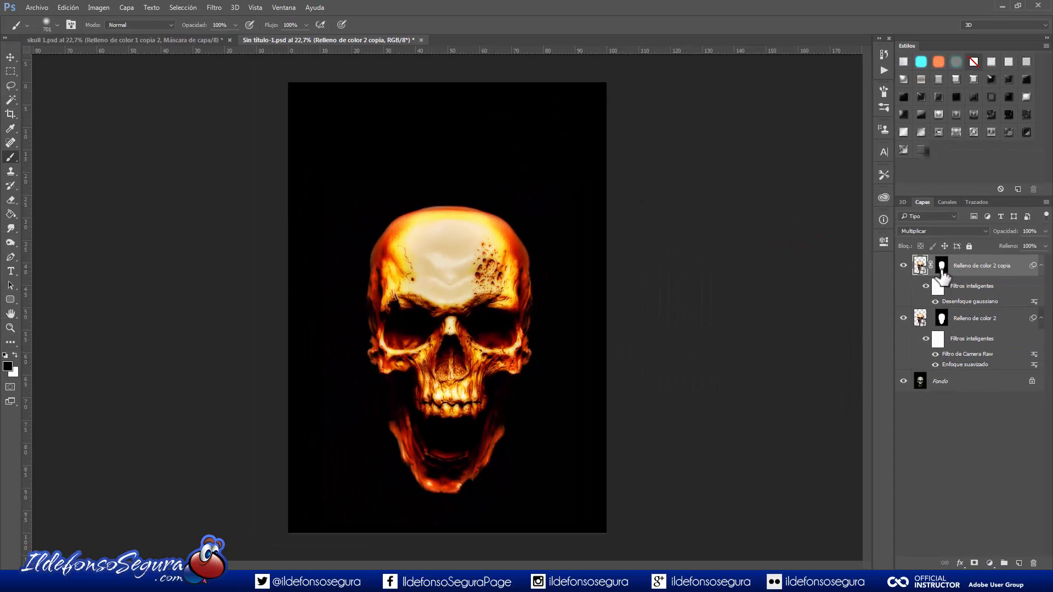
click(942, 267)
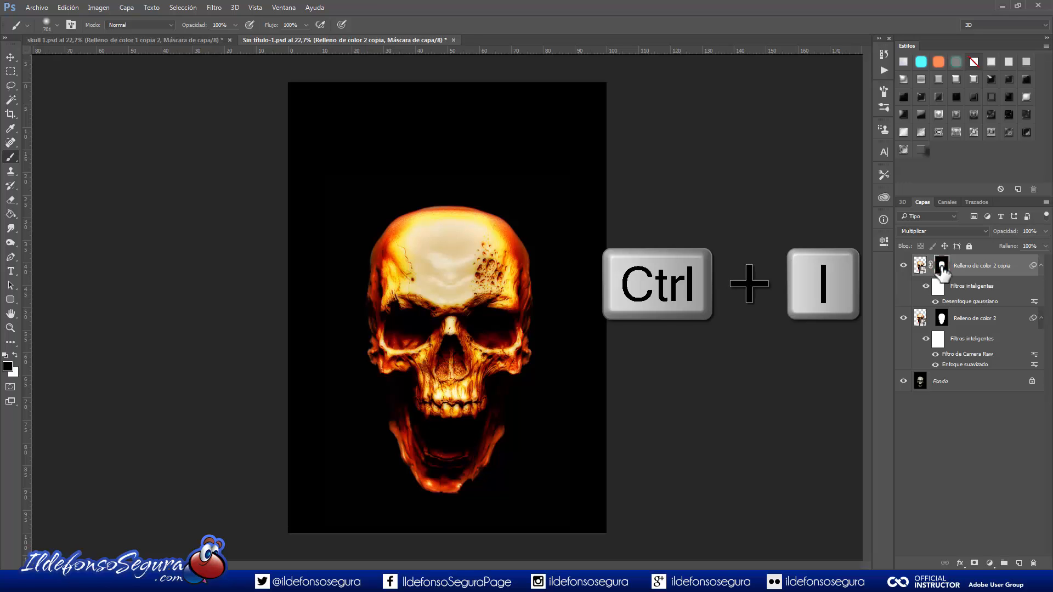
key(ctrl+i)
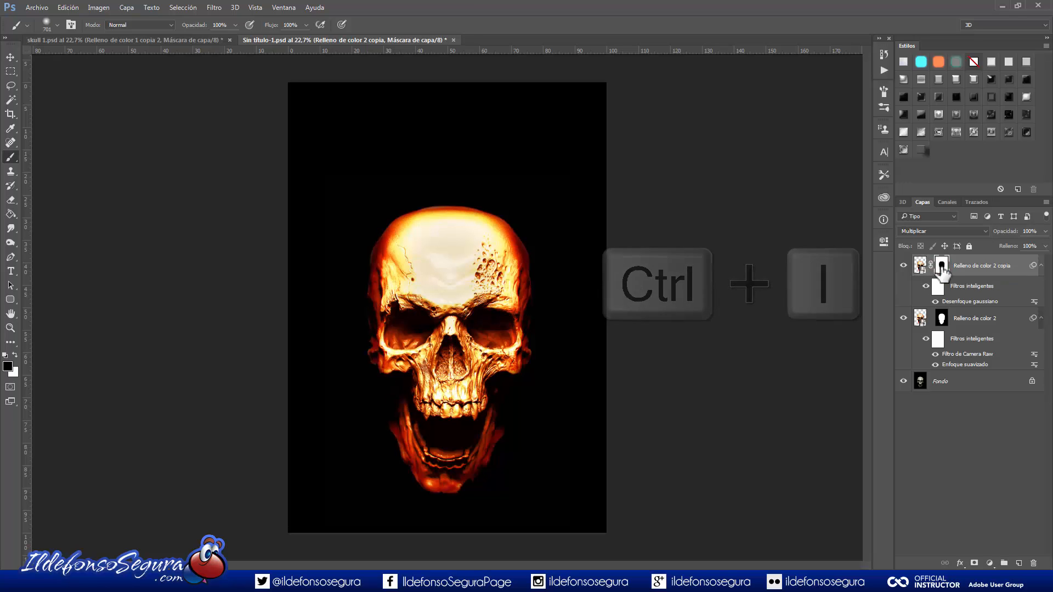
Step: Set the Relleno de color 2 copia mask's density to 94% and feather to 106.7 px, comparing the image with and without it
click(903, 266)
click(903, 267)
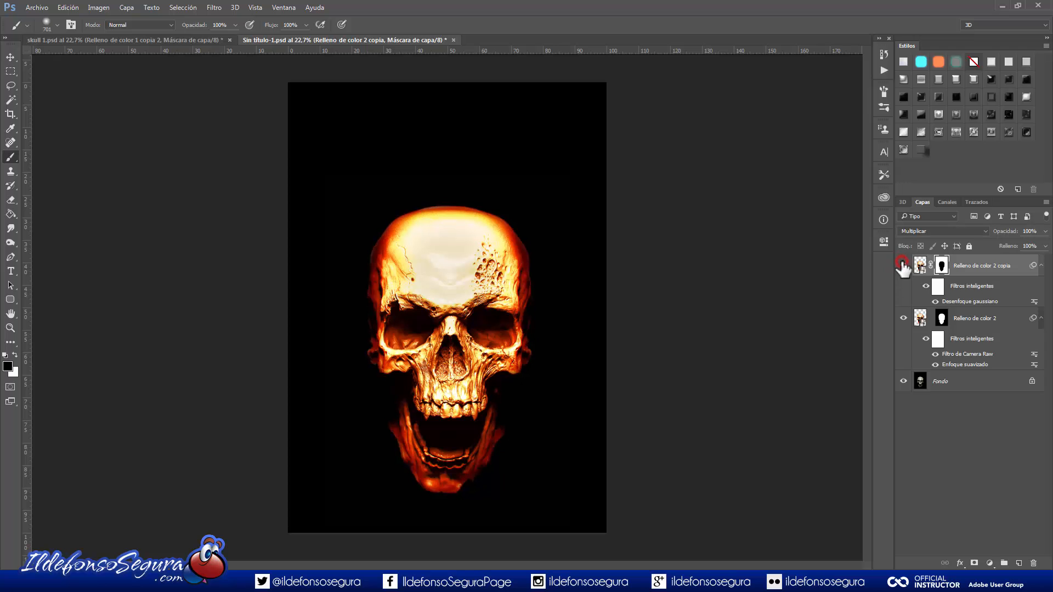
double_click(941, 266)
click(939, 256)
text(94)
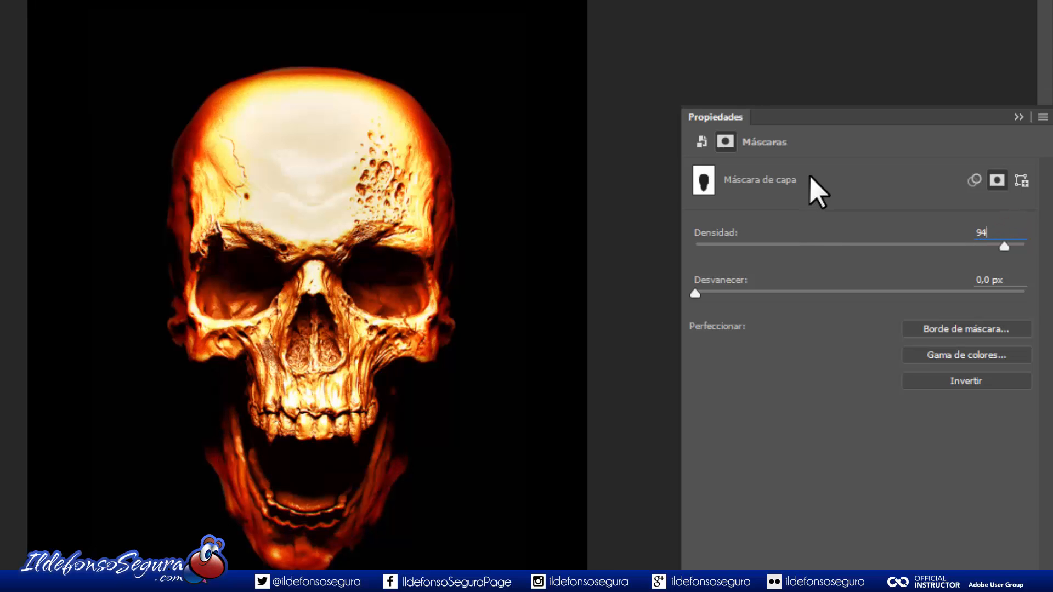
click(905, 292)
drag(905, 292, 910, 292)
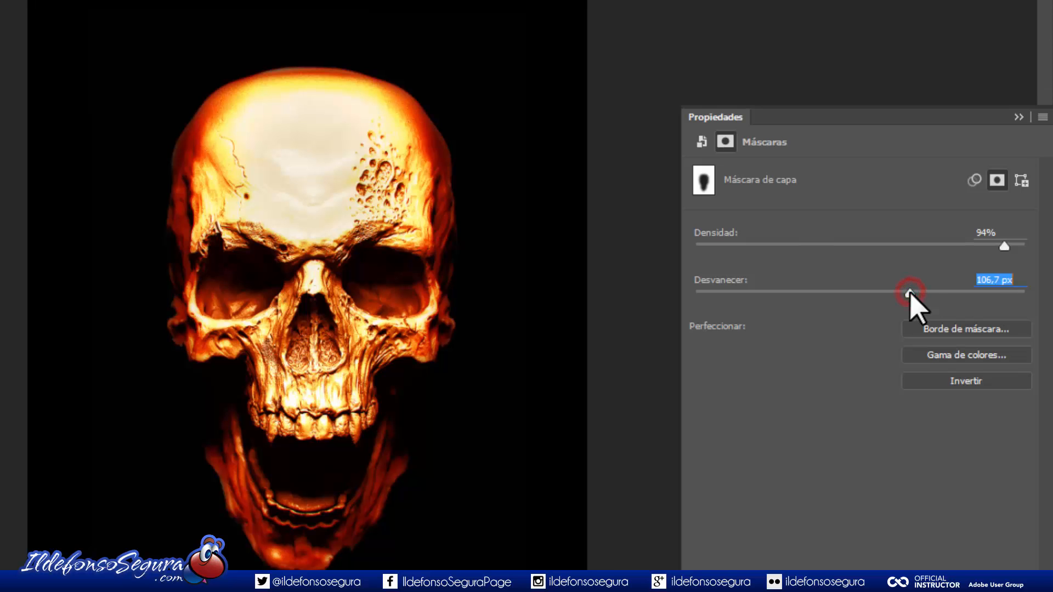
key(Return)
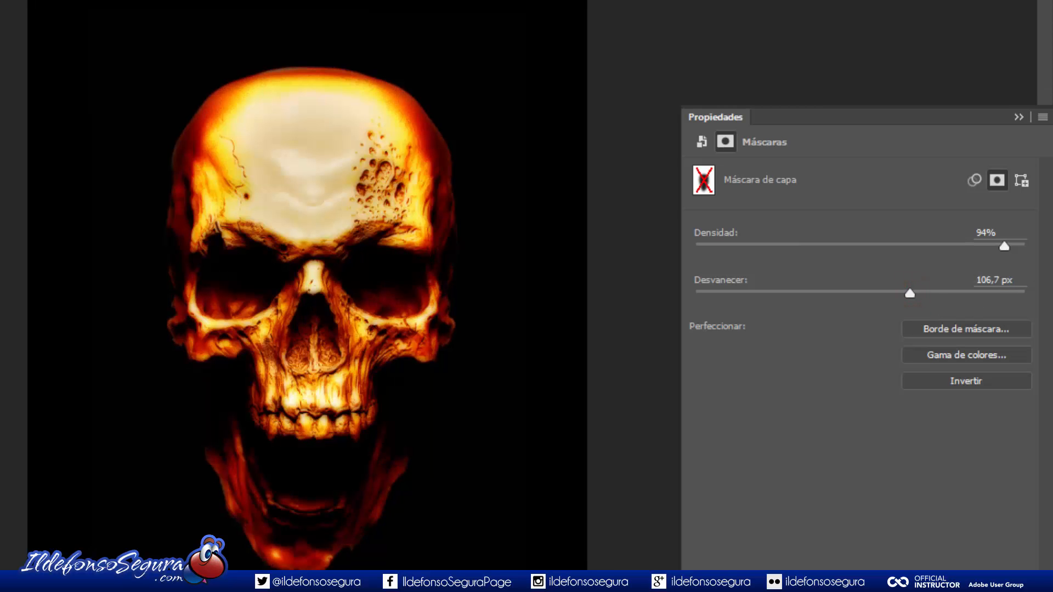
click(990, 582)
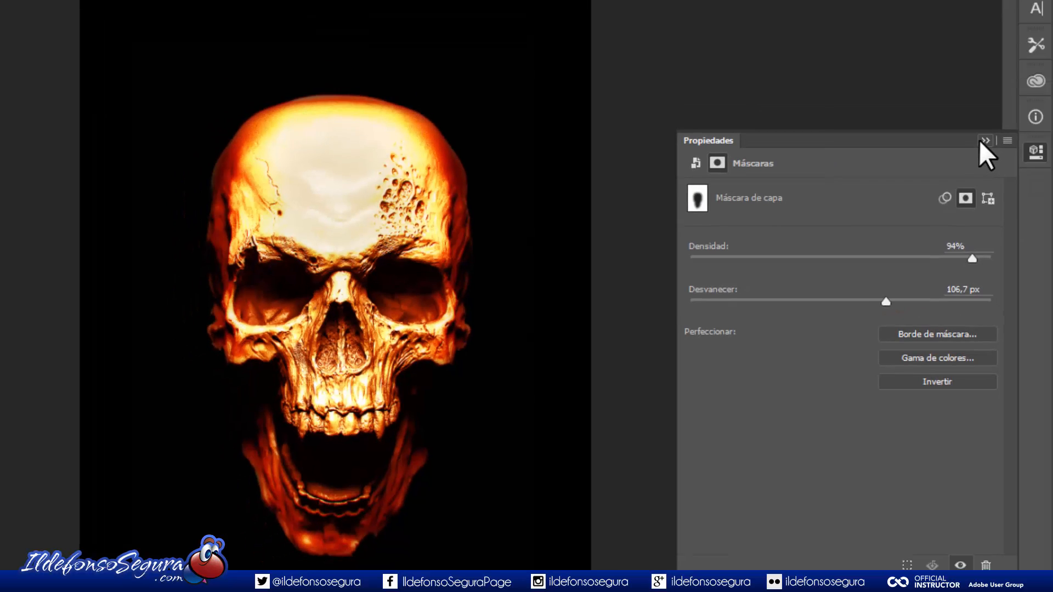
click(1019, 116)
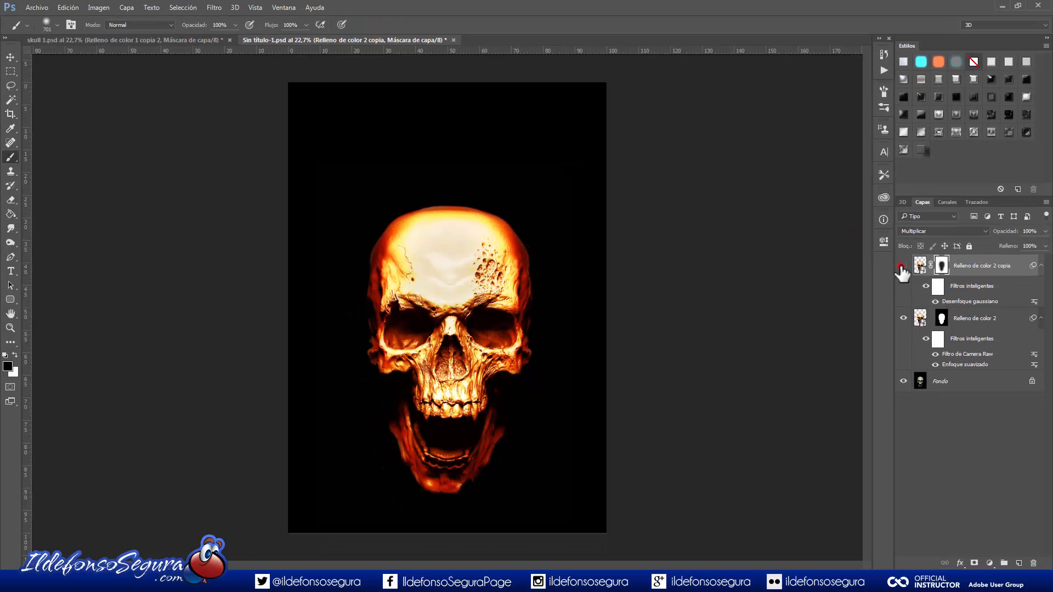
click(902, 267)
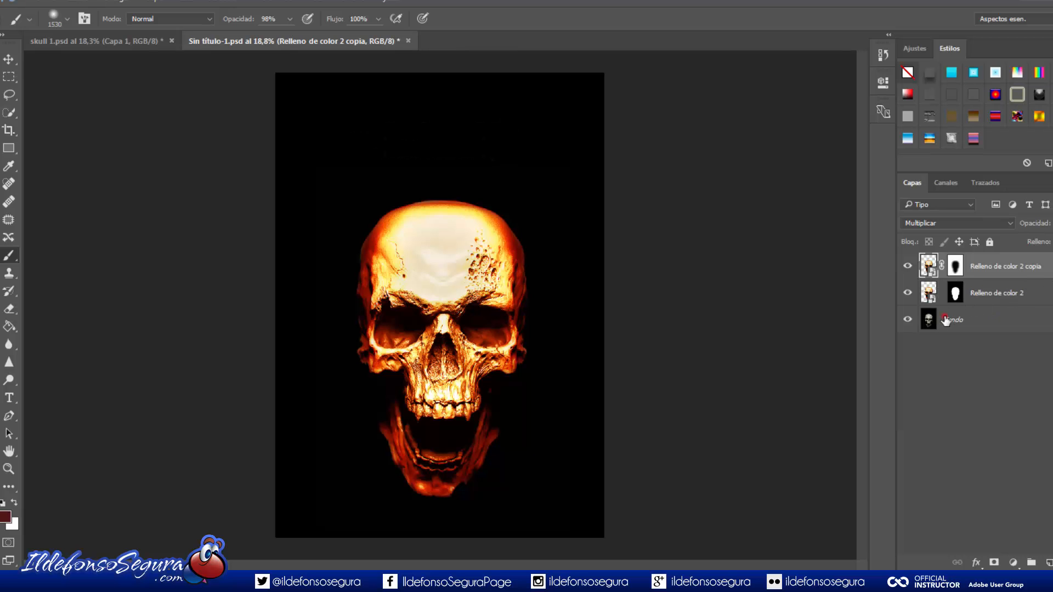
Step: Add a gradient fill layer directly above Fondo, using a linear dark red to black gradient
click(946, 321)
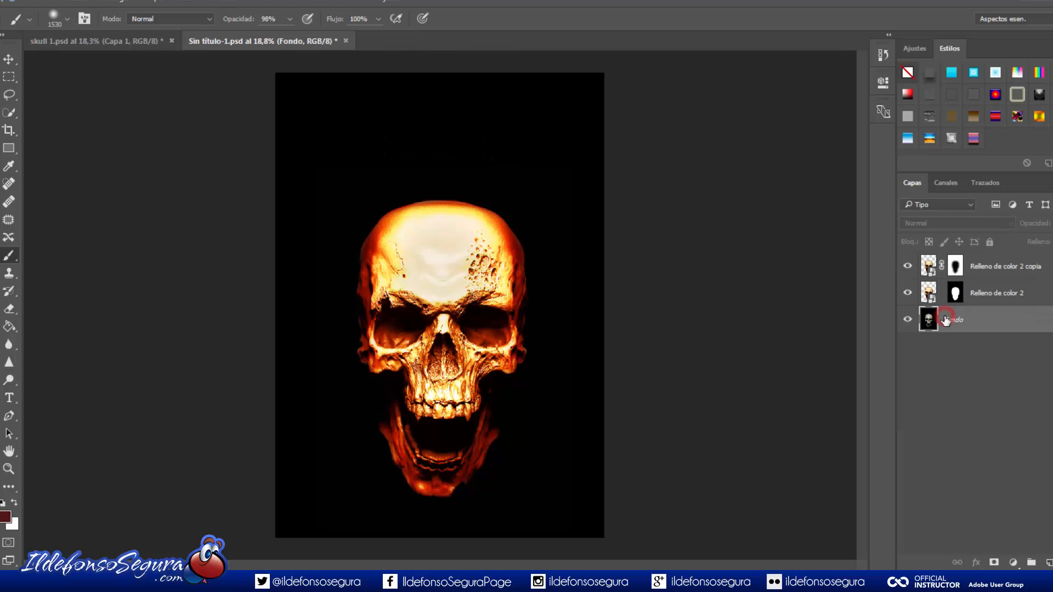
click(1013, 562)
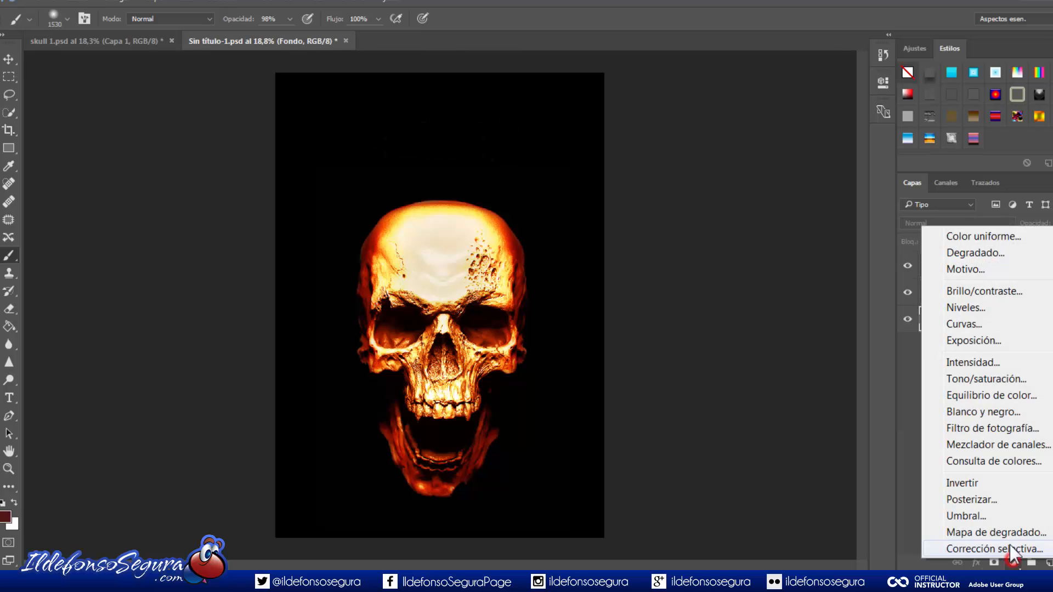
click(981, 253)
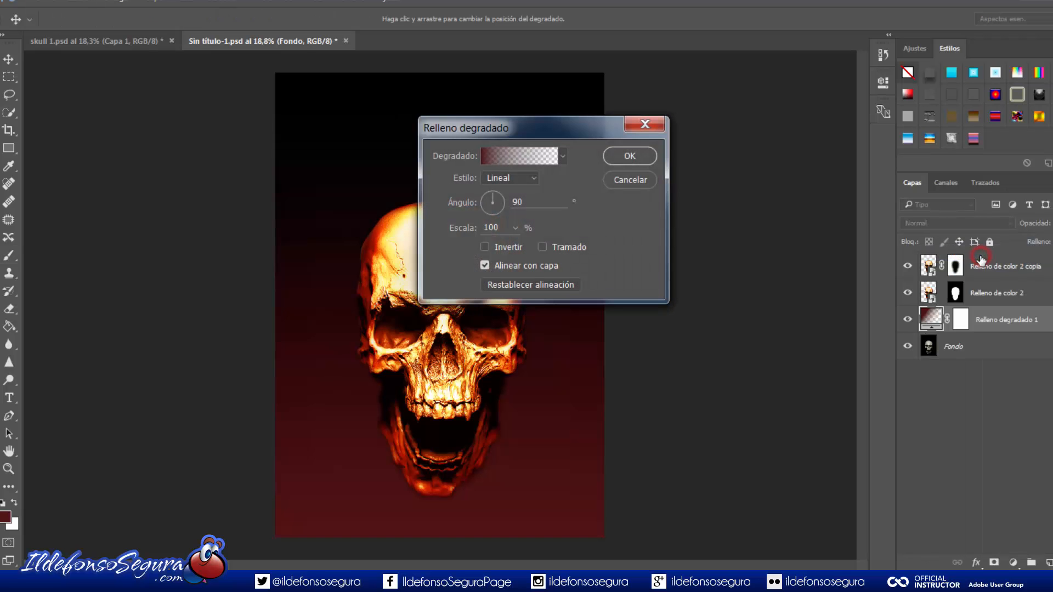
click(563, 155)
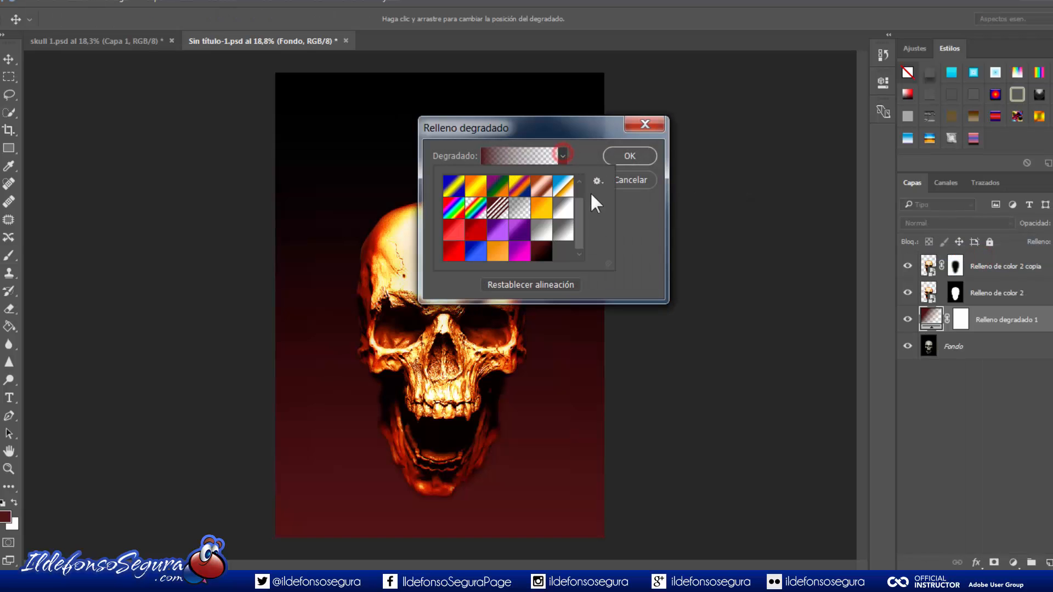
click(525, 152)
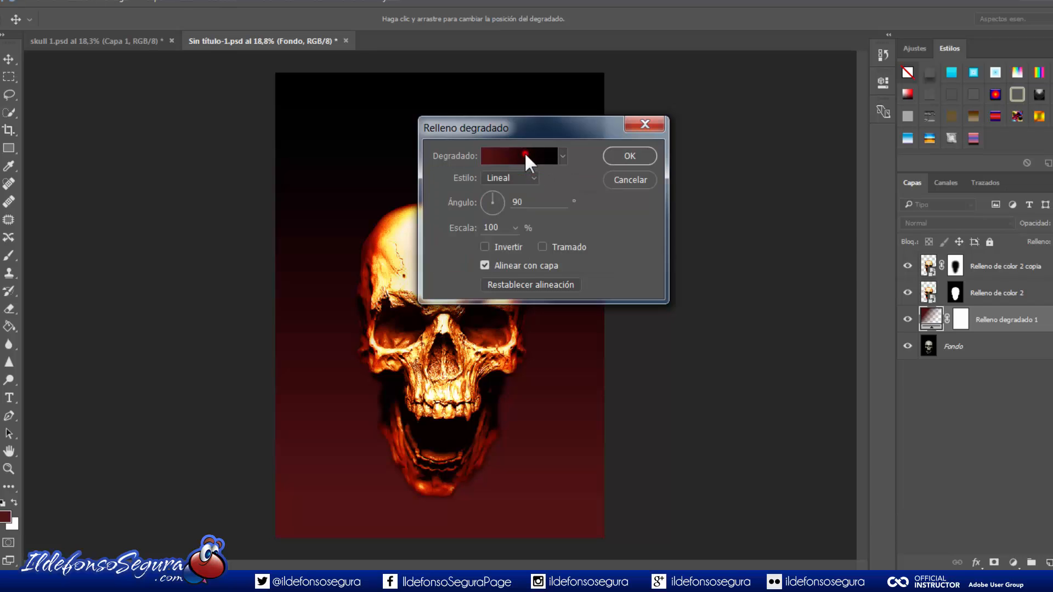
click(525, 153)
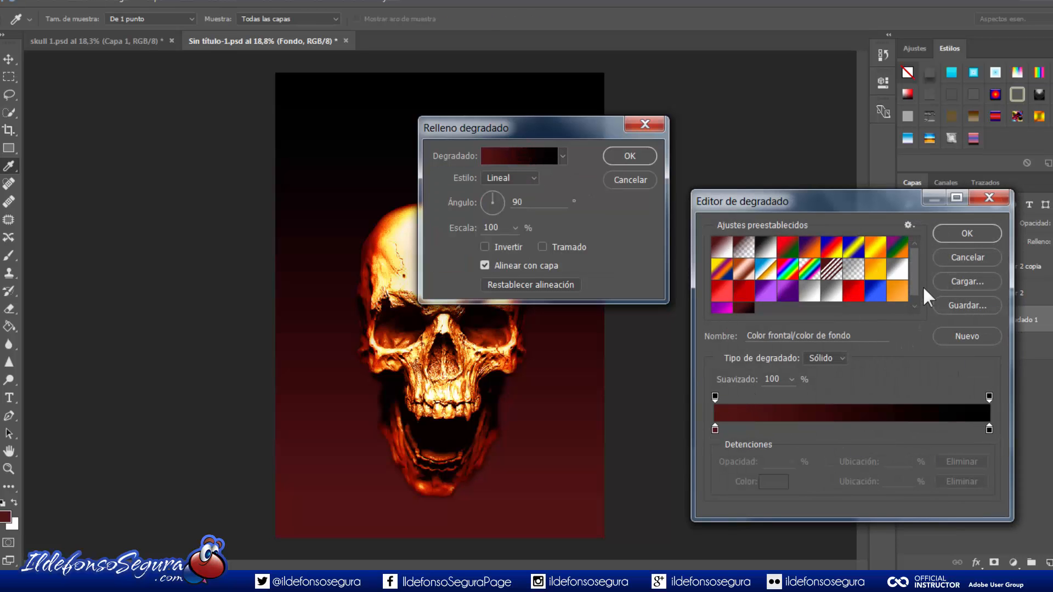
click(967, 234)
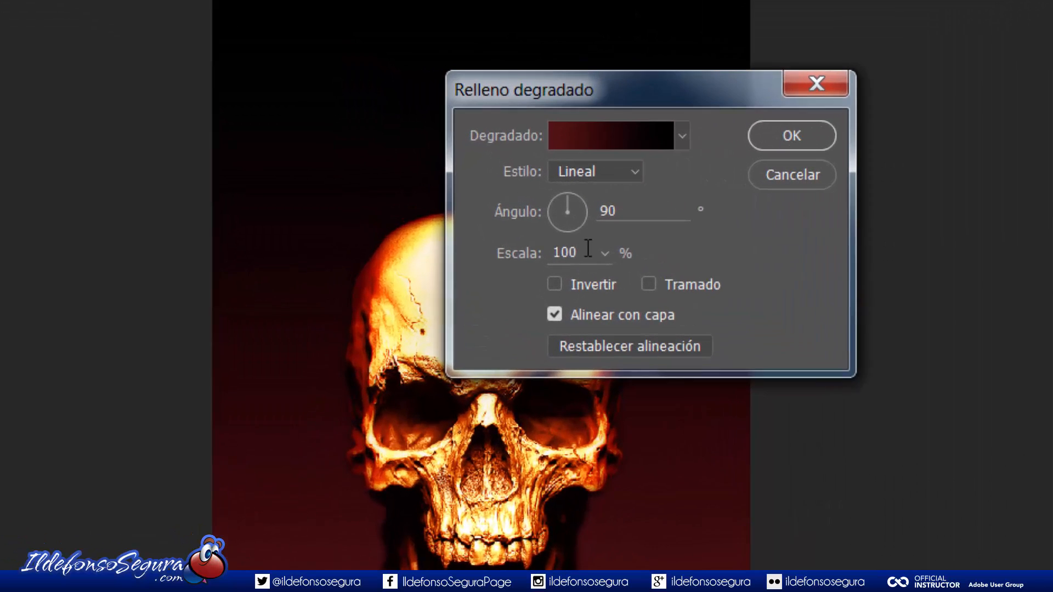
Step: Set the gradient fill's scale to 78%, invert its direction, and apply it
drag(504, 226, 459, 217)
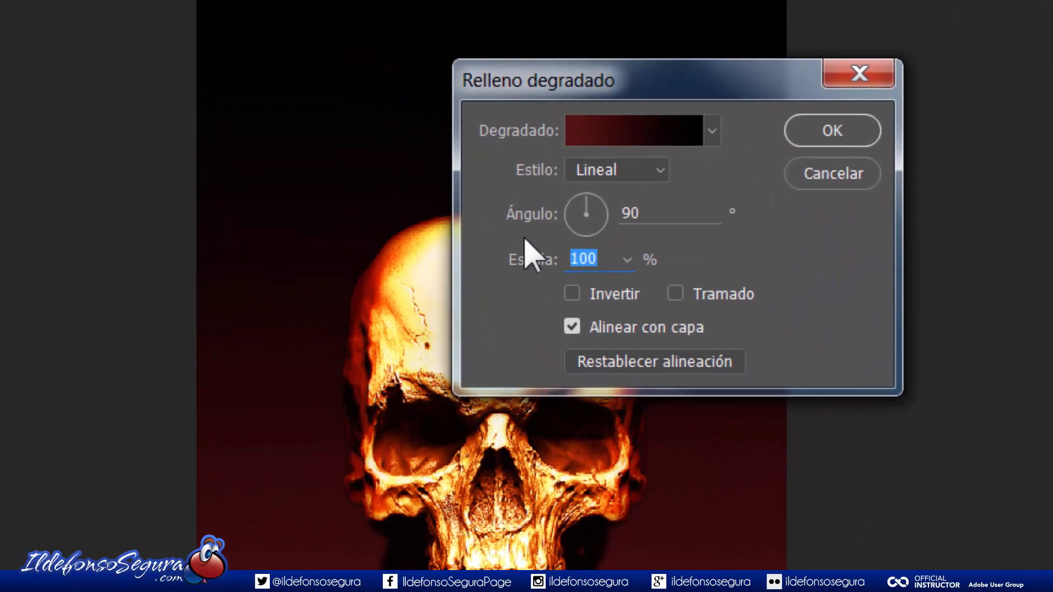
text(78)
click(573, 294)
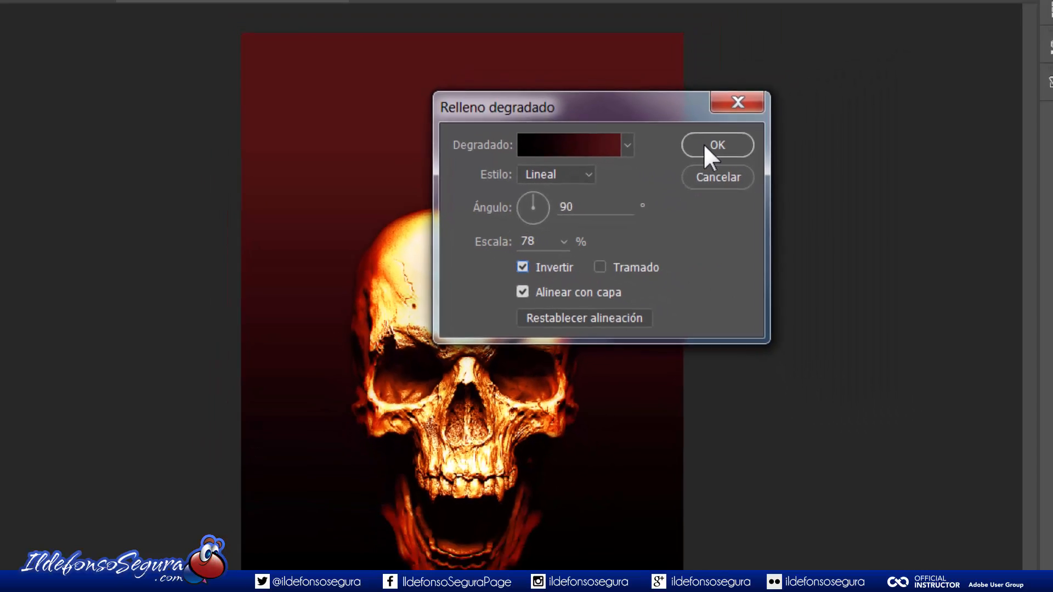
click(807, 136)
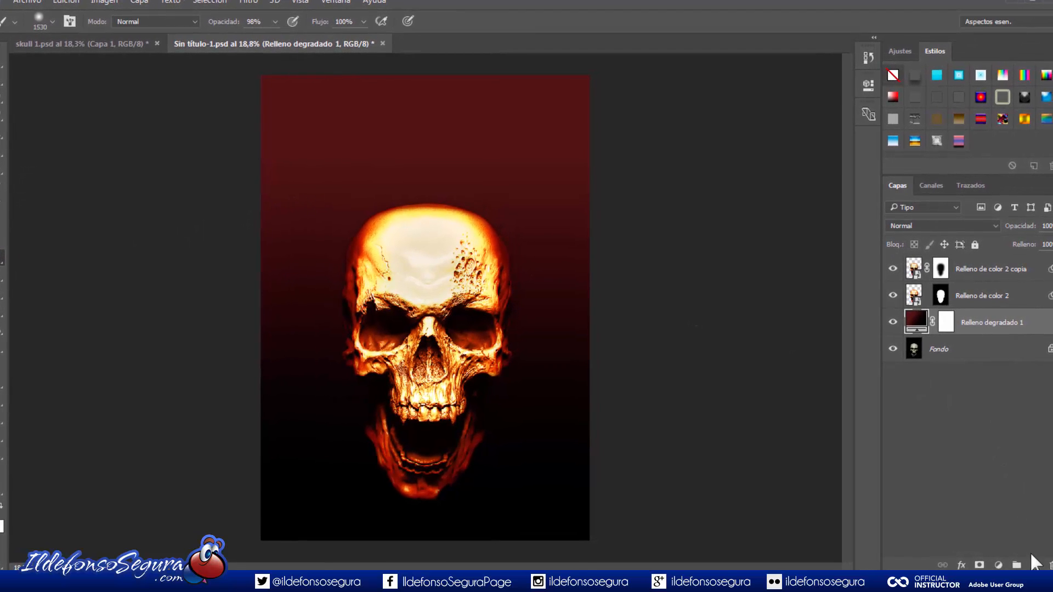
Step: On a new layer above the gradient fill, paint a soft glow behind the skull in the gradient's sampled dark red, blended as Aclarar
click(1049, 562)
key(alt)
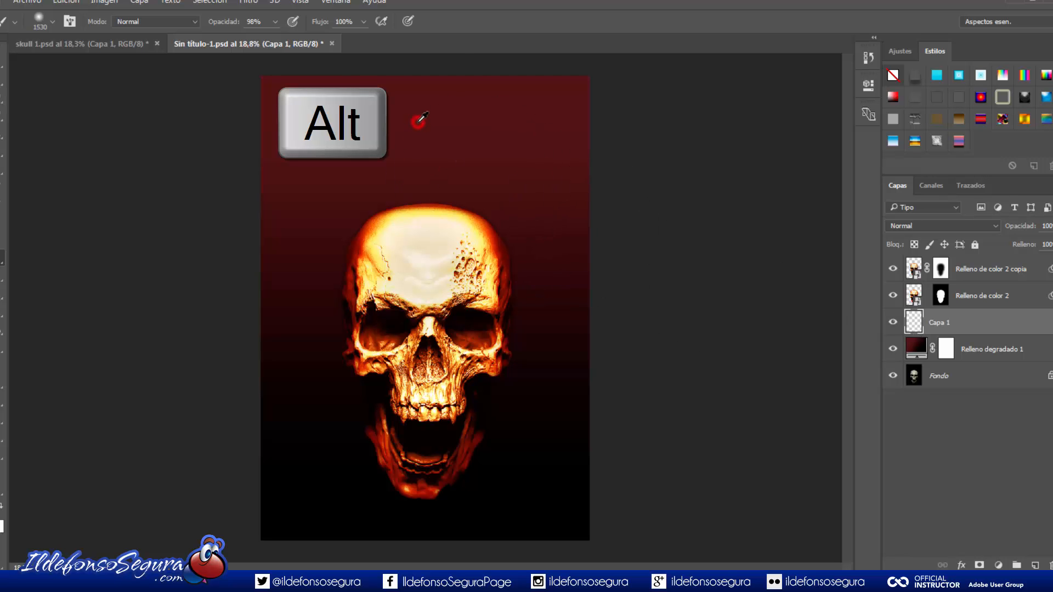
alt+right_click(418, 354)
mouse_move(419, 354)
mouse_down()
mouse_move(406, 379)
mouse_move(387, 380)
mouse_up()
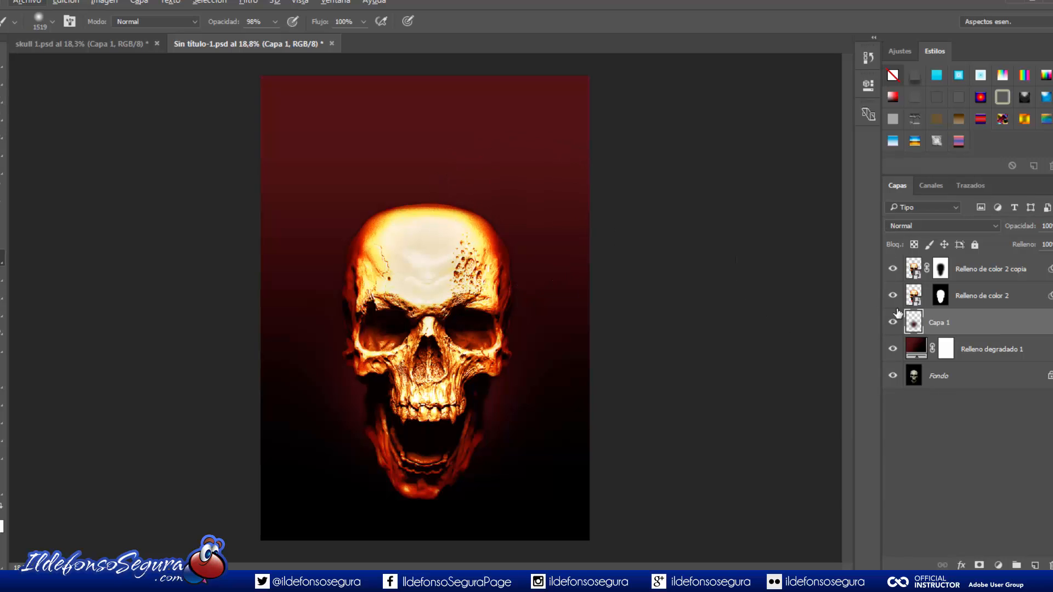
click(906, 226)
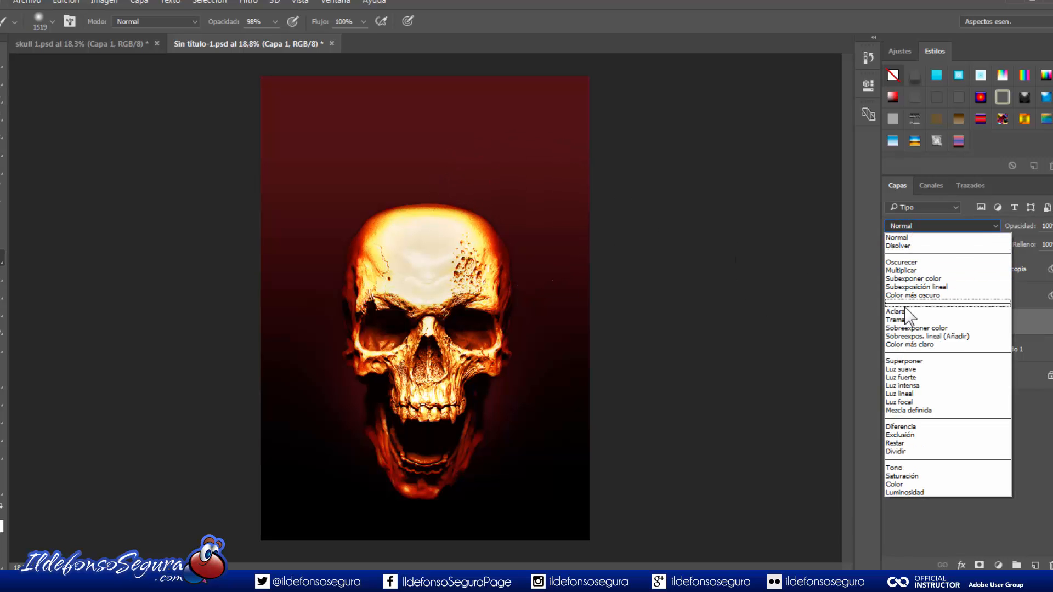
click(906, 309)
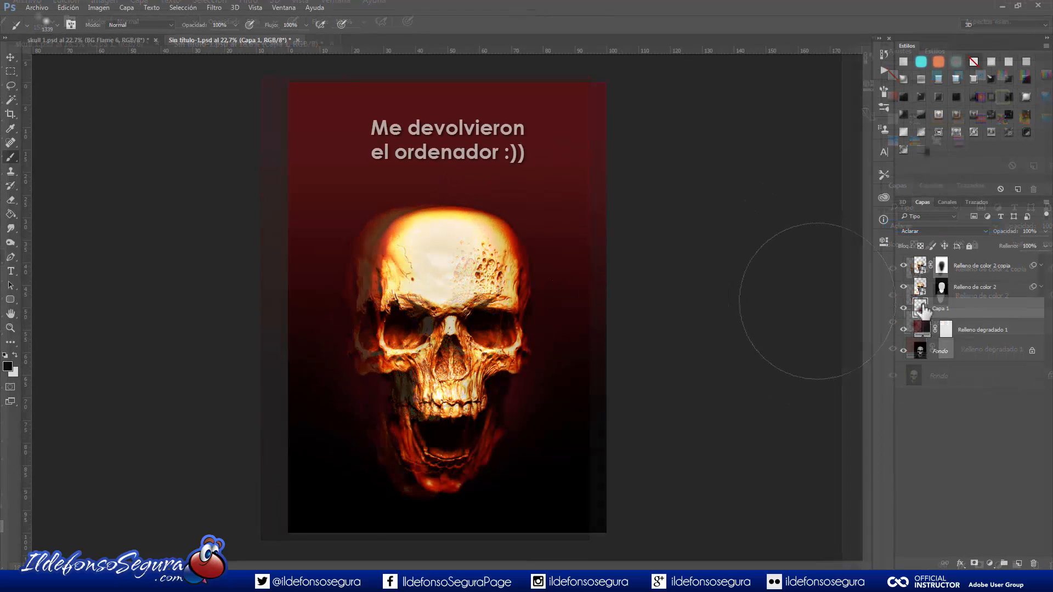
Step: Place flame image 11 as an embedded element, scaled to 135% and positioned rising from the skull's crown
click(47, 10)
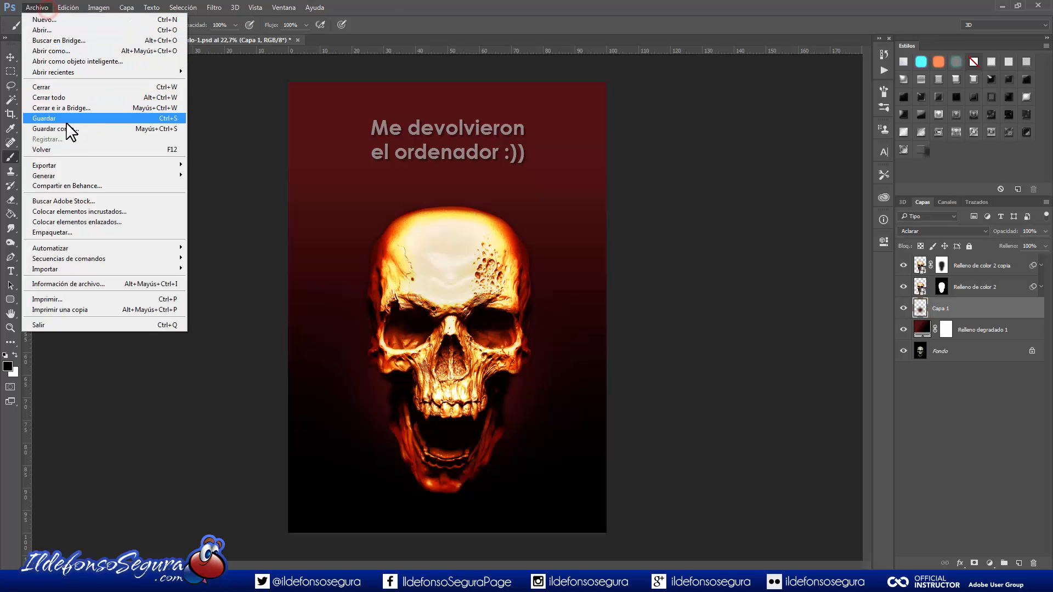
click(58, 211)
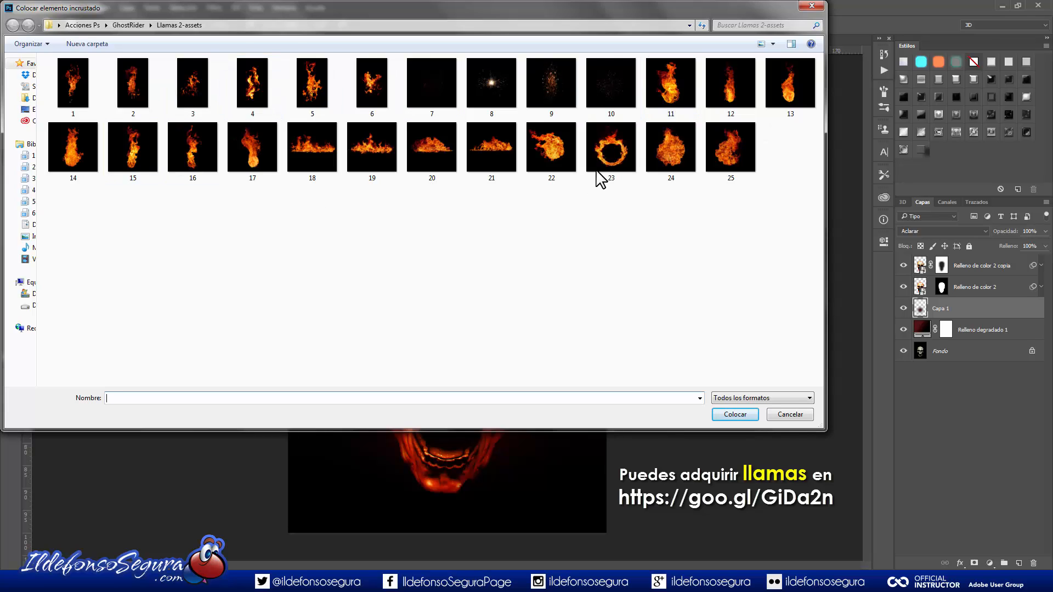
click(660, 91)
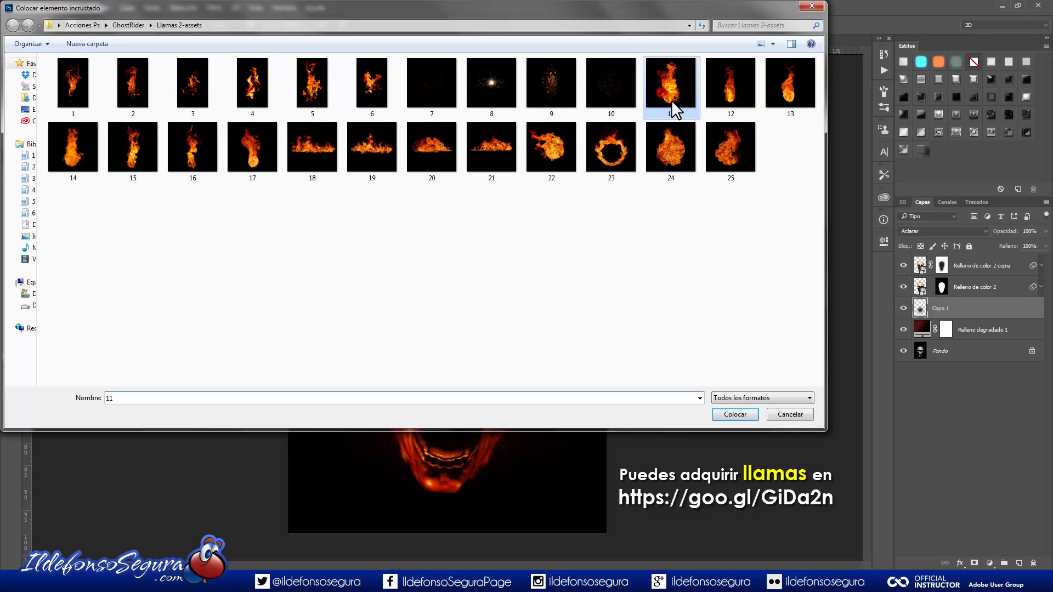
click(728, 415)
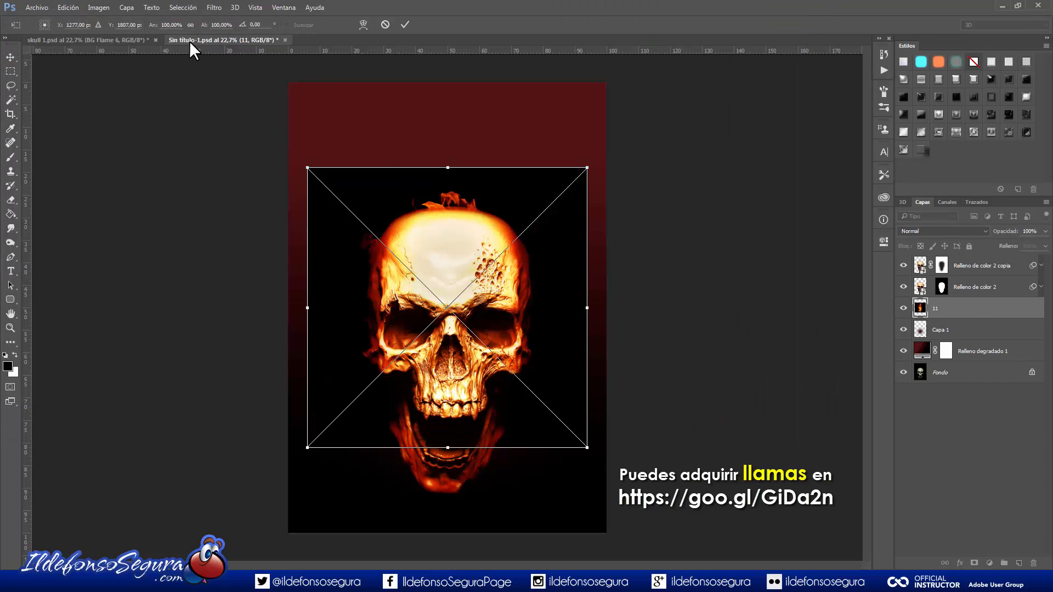
click(189, 25)
click(174, 25)
text(135)
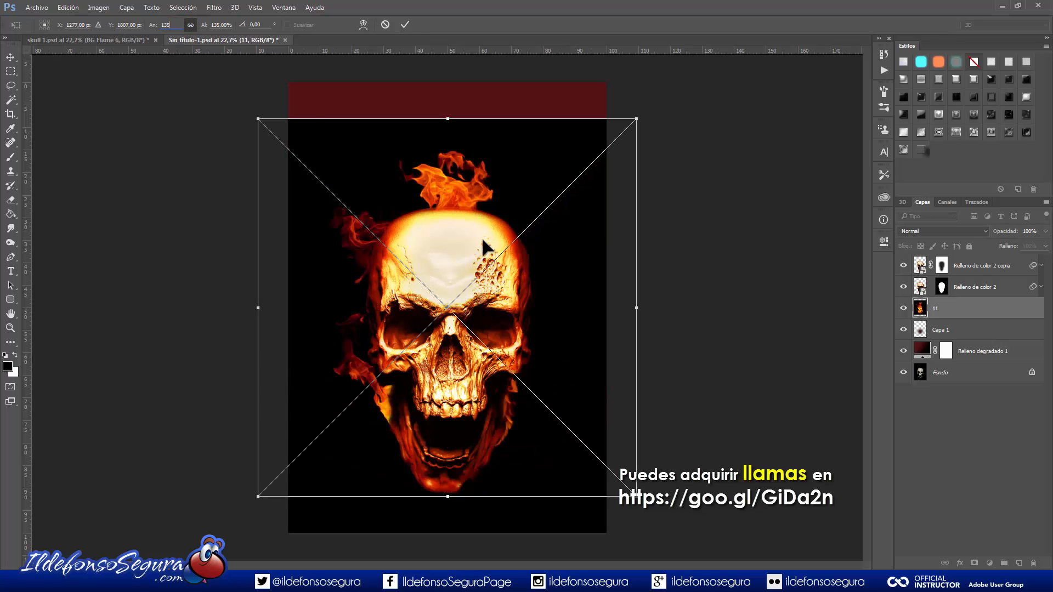
drag(483, 240, 489, 186)
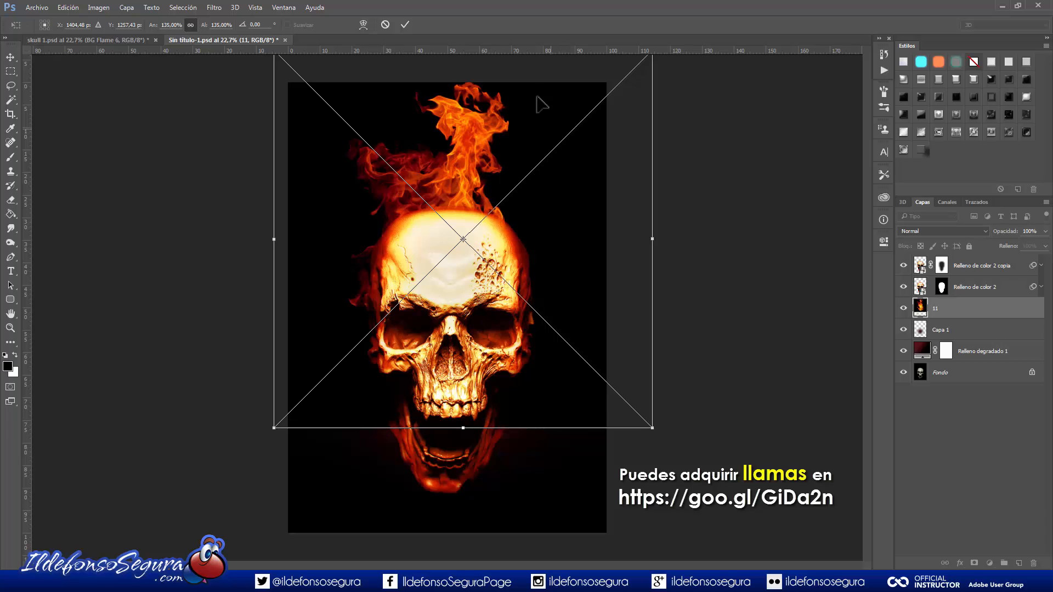
click(406, 24)
Step: Set the blend mode of flame layer 11 to Aclarar
key(b)
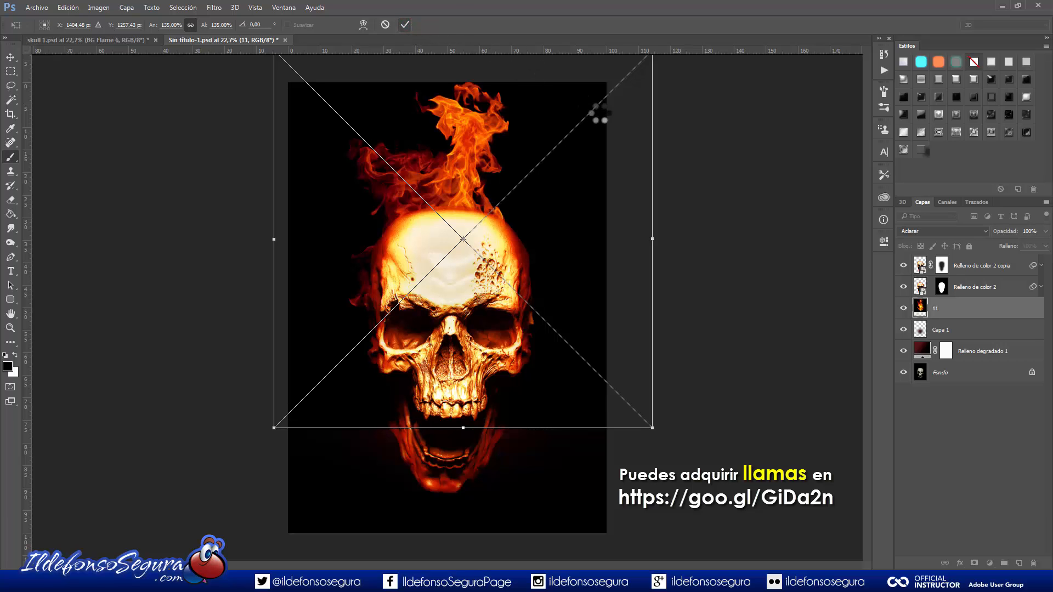
click(949, 231)
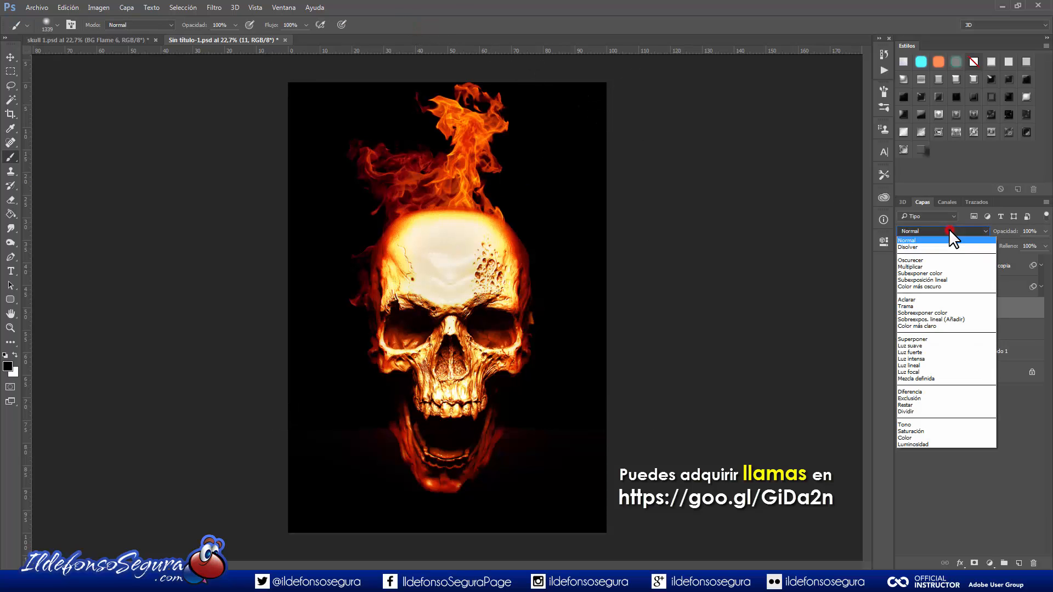
click(930, 301)
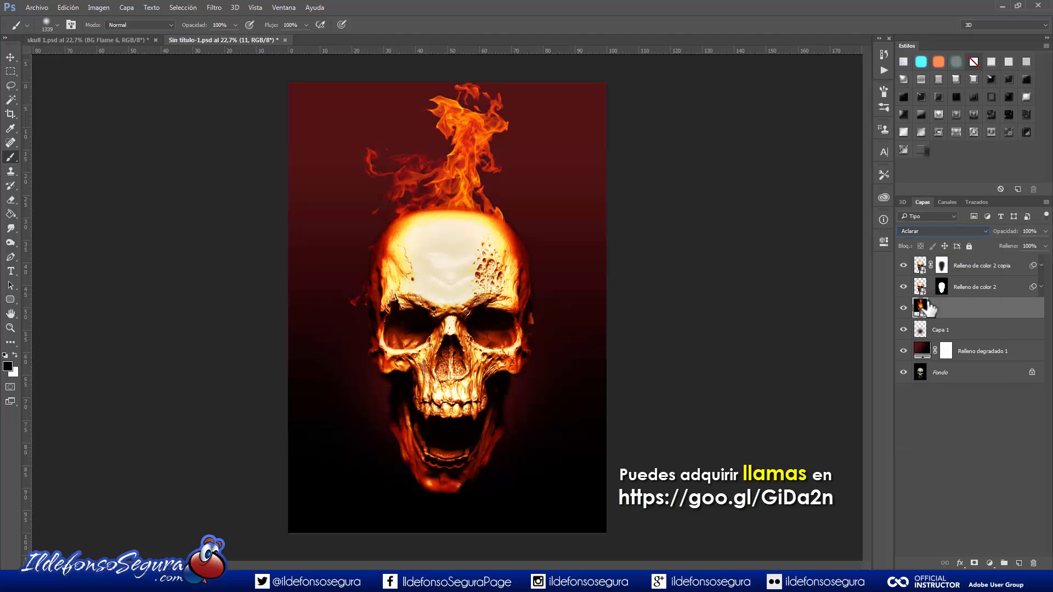
Step: Place flame image 16 as an embedded element, flipped vertically and positioned beneath the skull's jaw
click(34, 7)
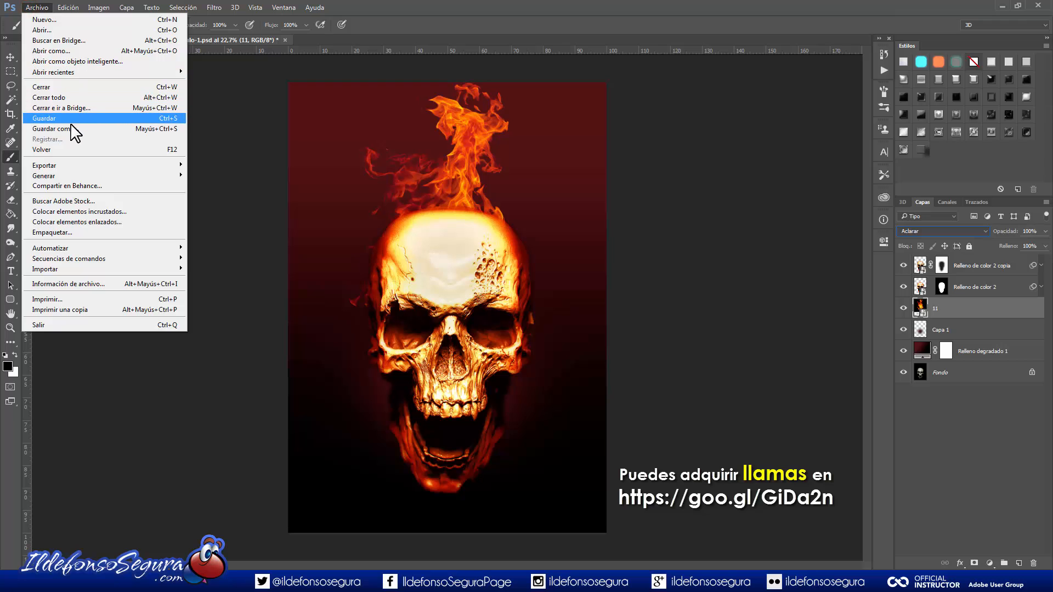
click(58, 211)
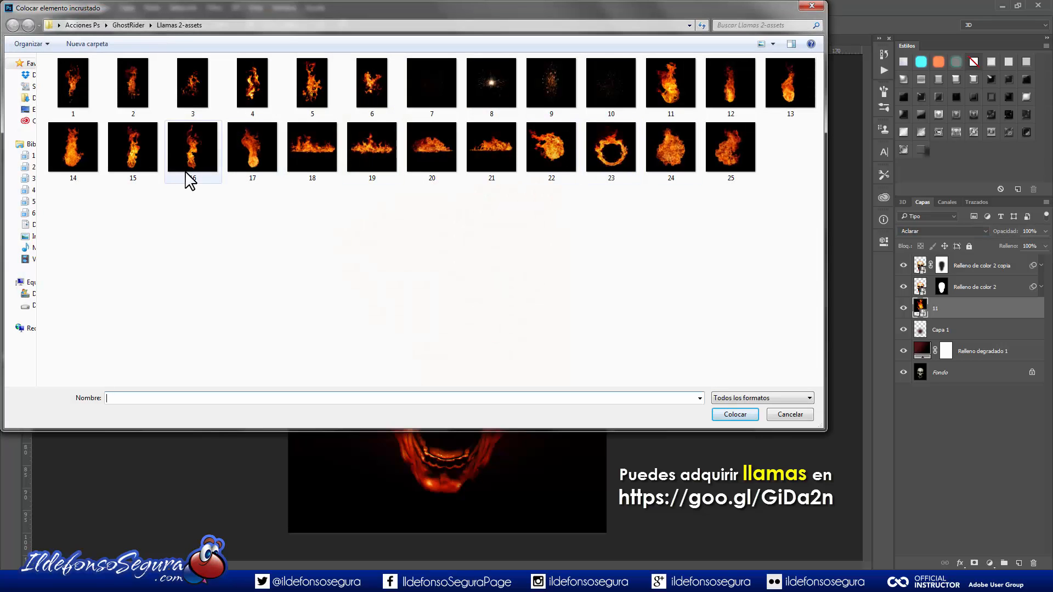
click(187, 168)
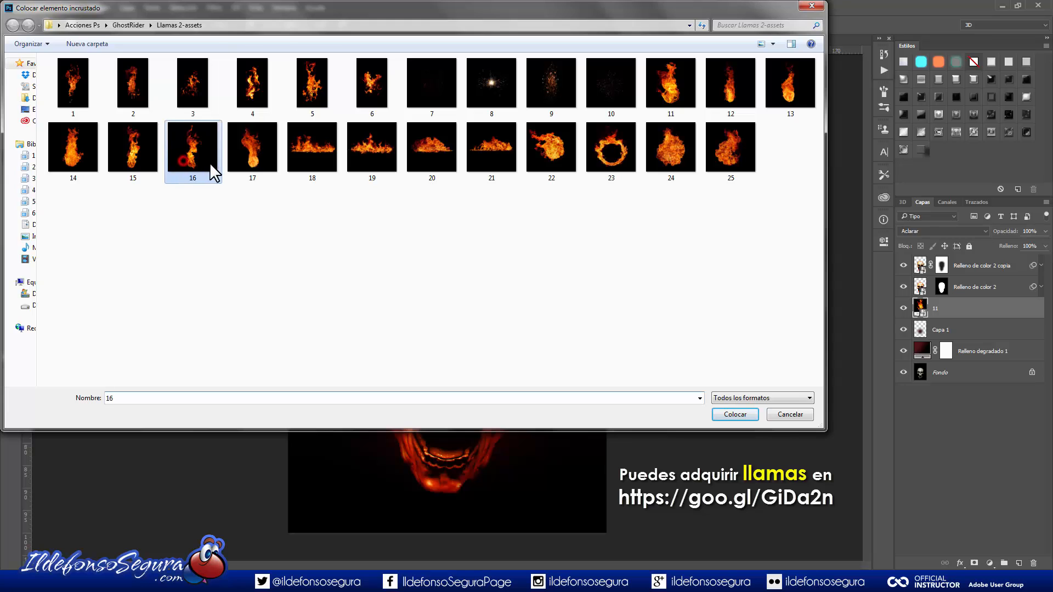
click(720, 412)
right_click(545, 296)
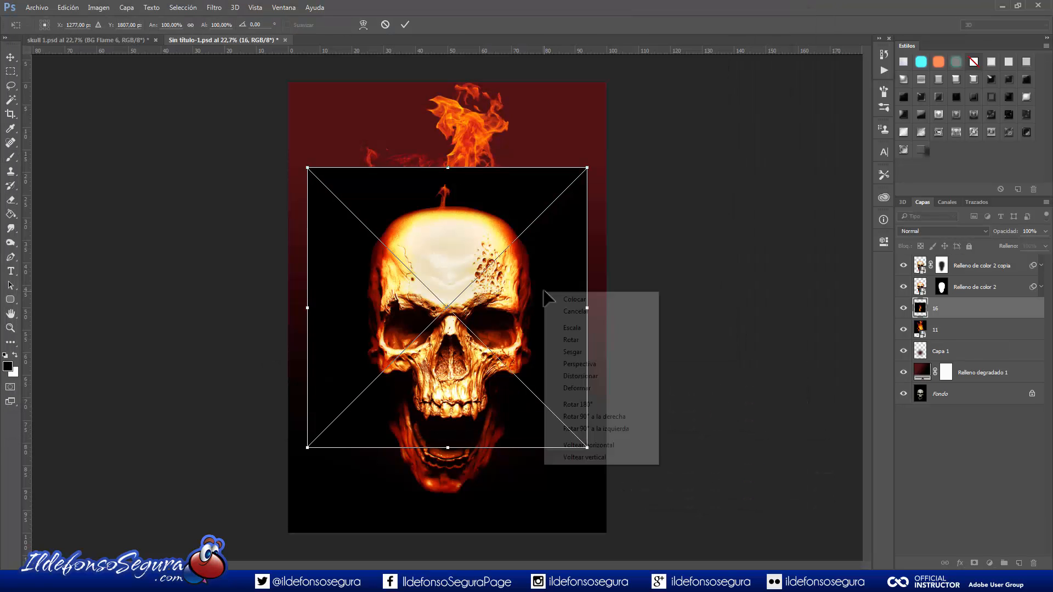
click(591, 456)
drag(536, 353, 522, 465)
click(406, 27)
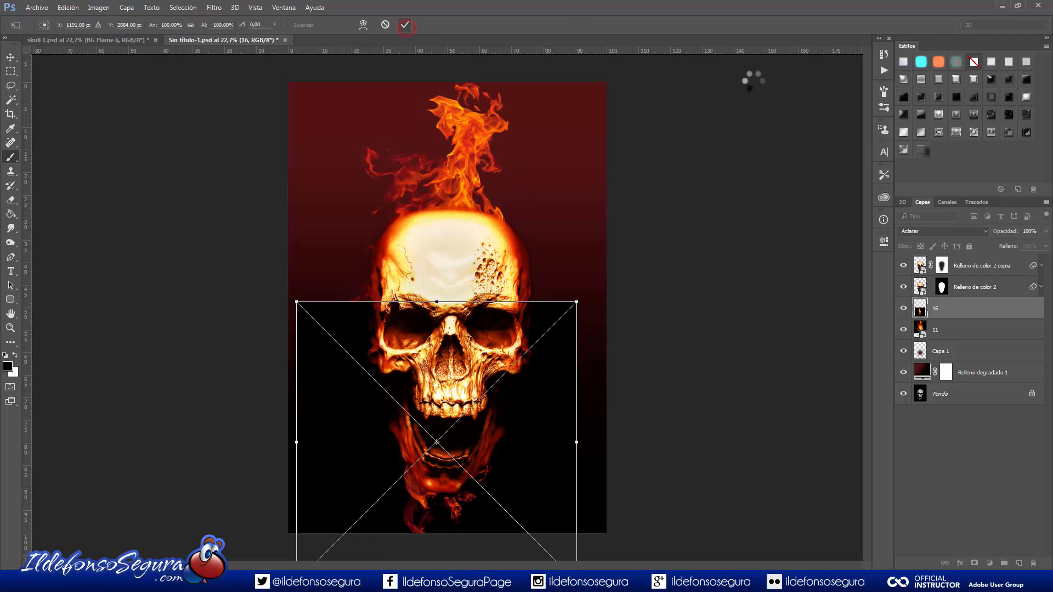
Step: Set the blend mode of flame layer 16 to Aclarar
click(944, 232)
click(932, 299)
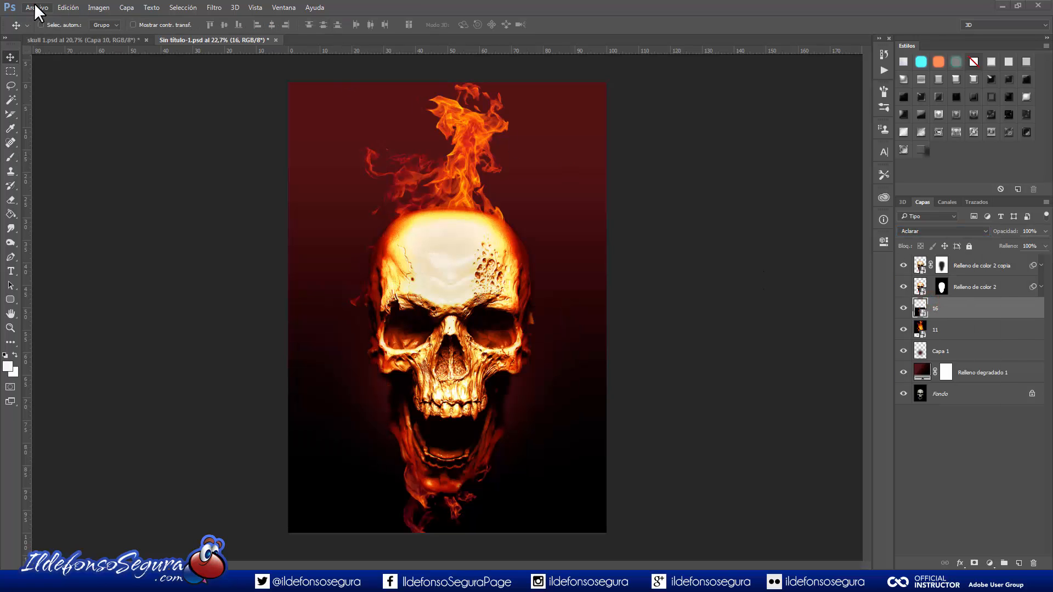
Step: Place spark image 7 as an embedded element above flame layer 16, blended as Aclarar
click(35, 6)
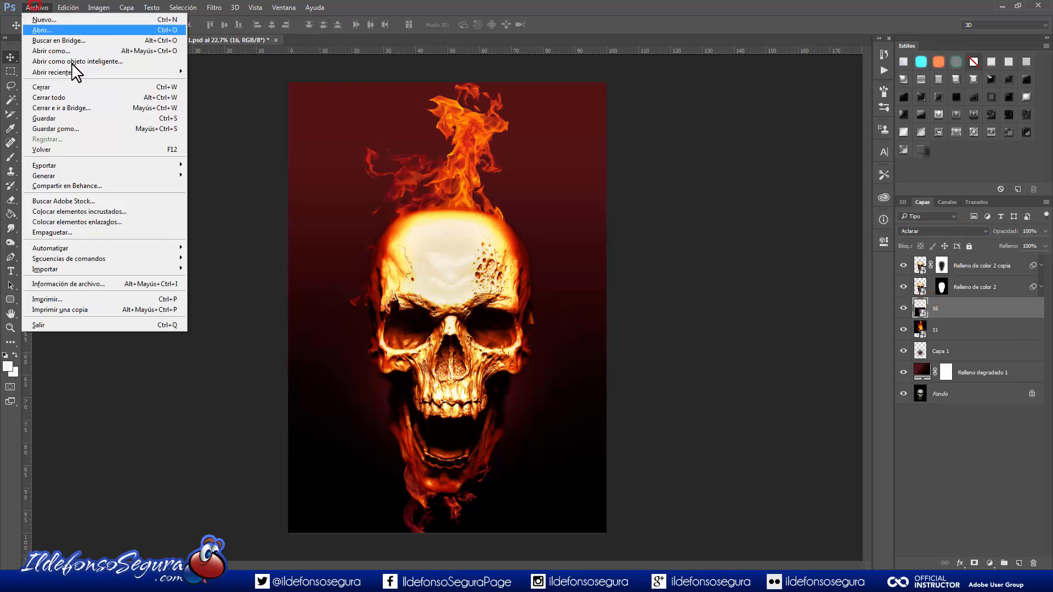
click(64, 211)
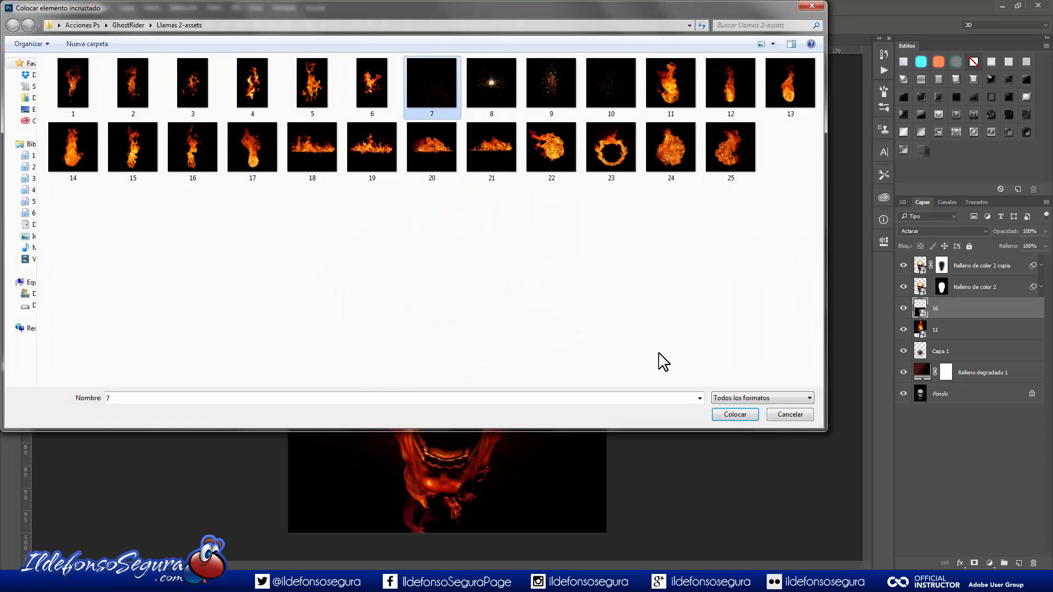
click(721, 415)
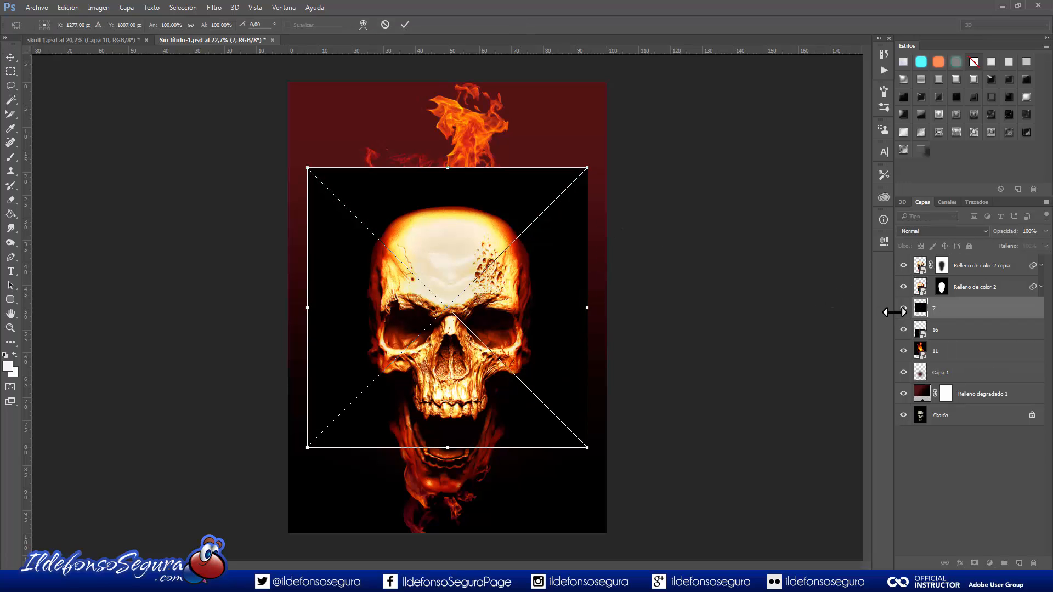
click(926, 232)
click(930, 300)
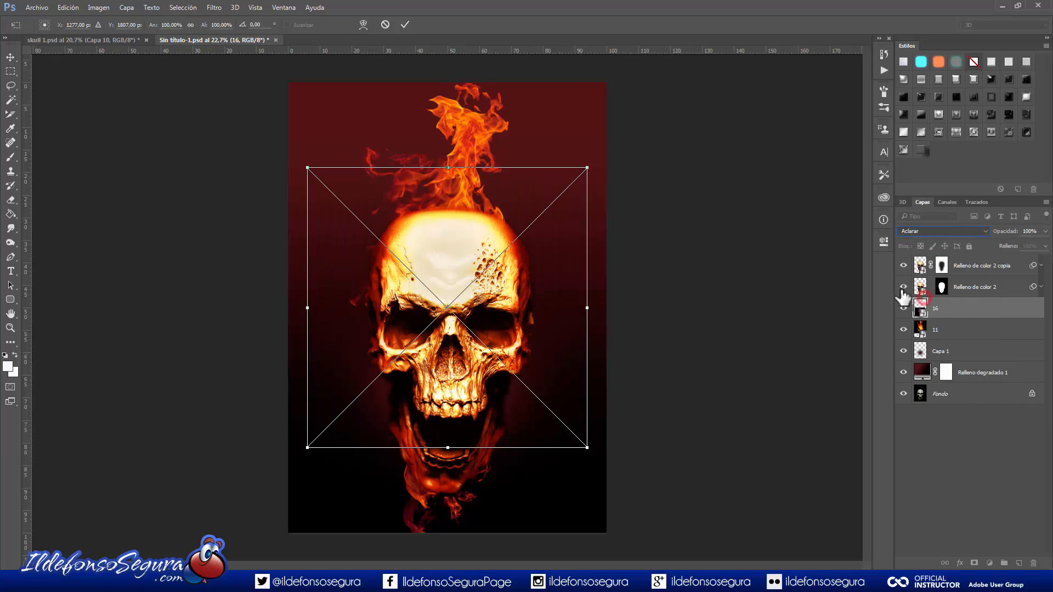
click(405, 22)
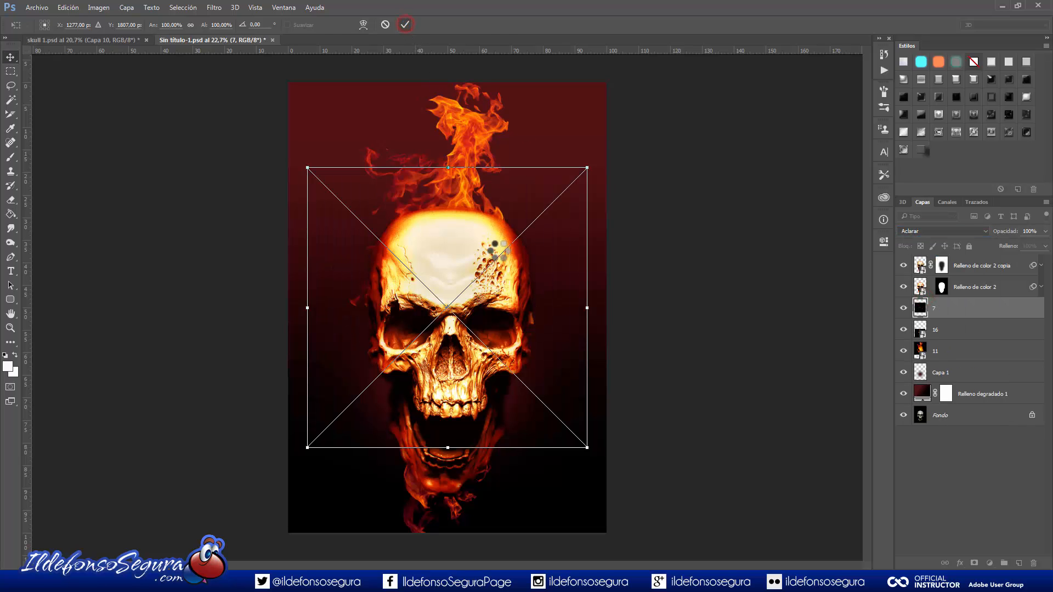
Step: Check spark layer 7 in isolation, restore the other layers and move the sparks down around the skull's jaw
alt+click(903, 308)
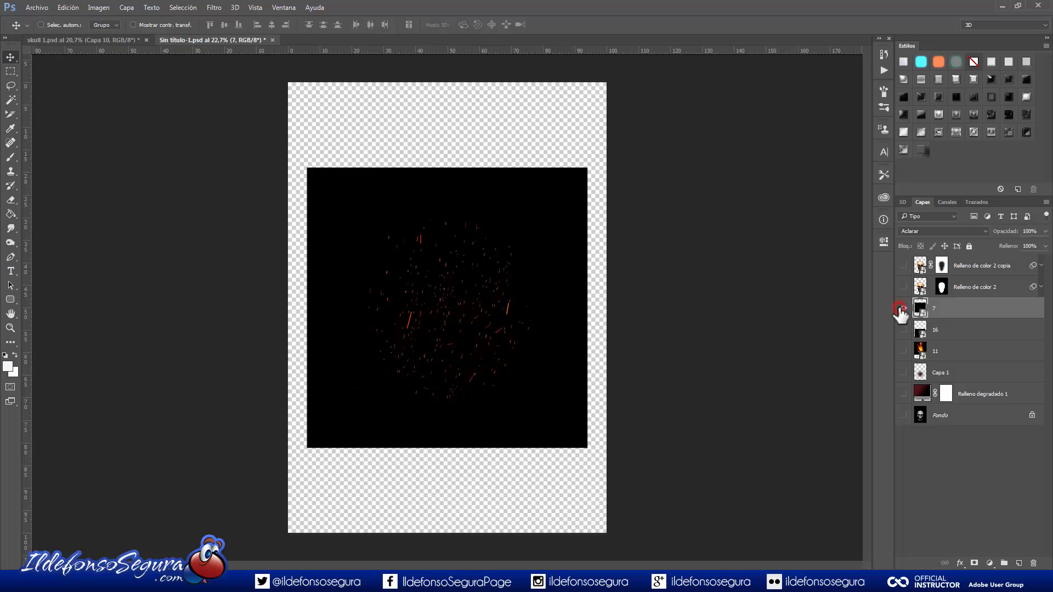
alt+click(903, 309)
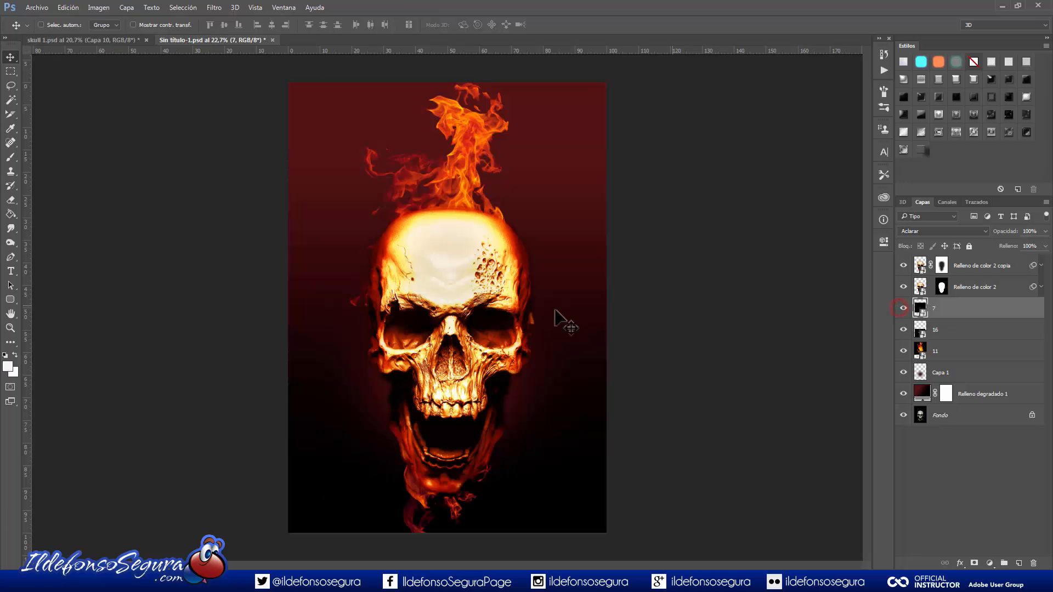
drag(501, 386, 499, 387)
Step: On a new layer above the sparks, paint a golden glow behind the skull with a large soft round brush, sampling the skull's color
click(1019, 563)
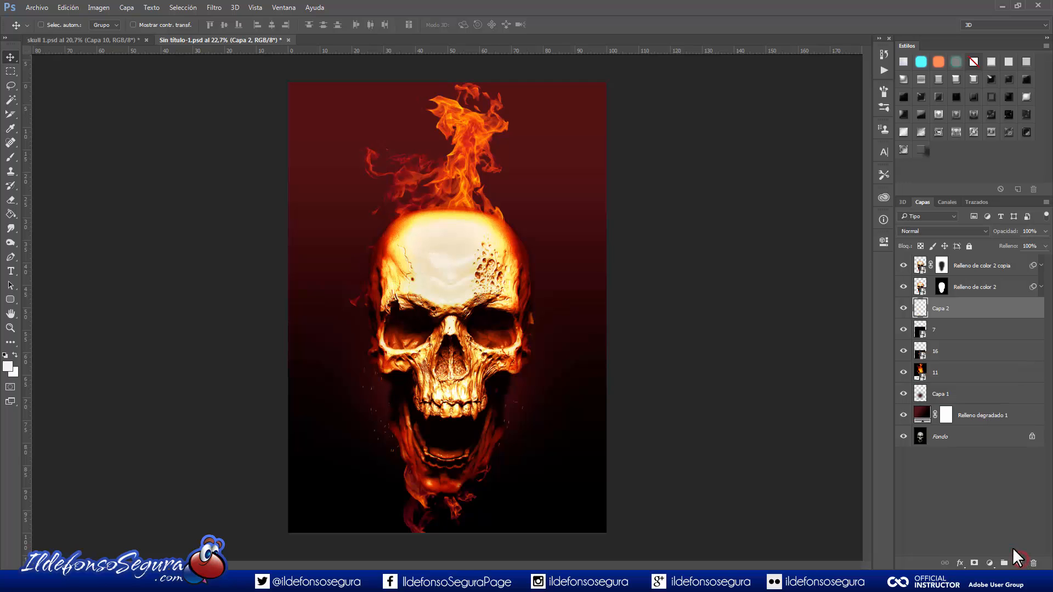
click(9, 158)
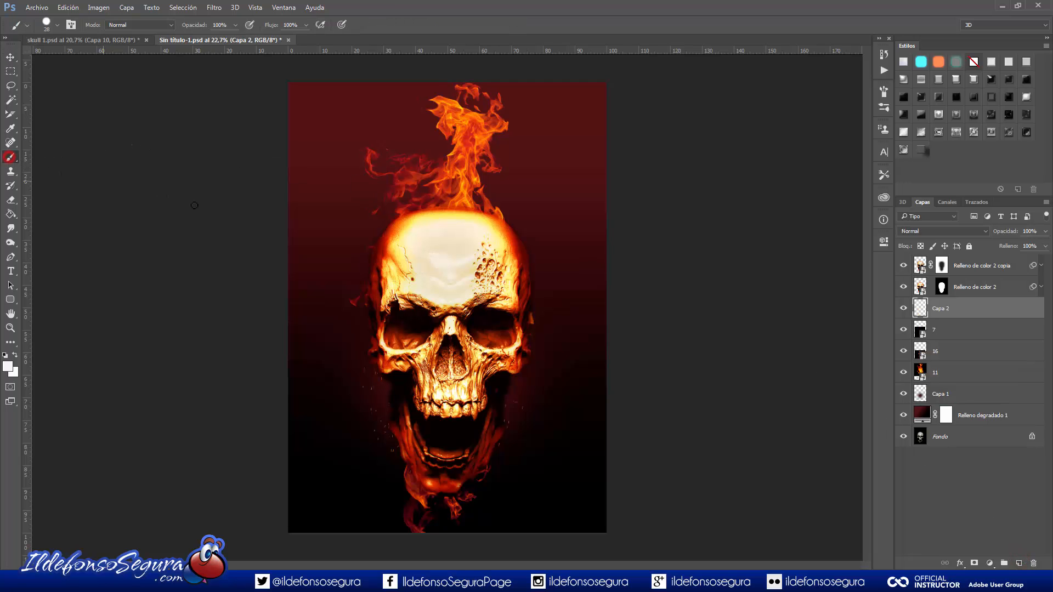
drag(332, 231, 413, 241)
right_click(413, 242)
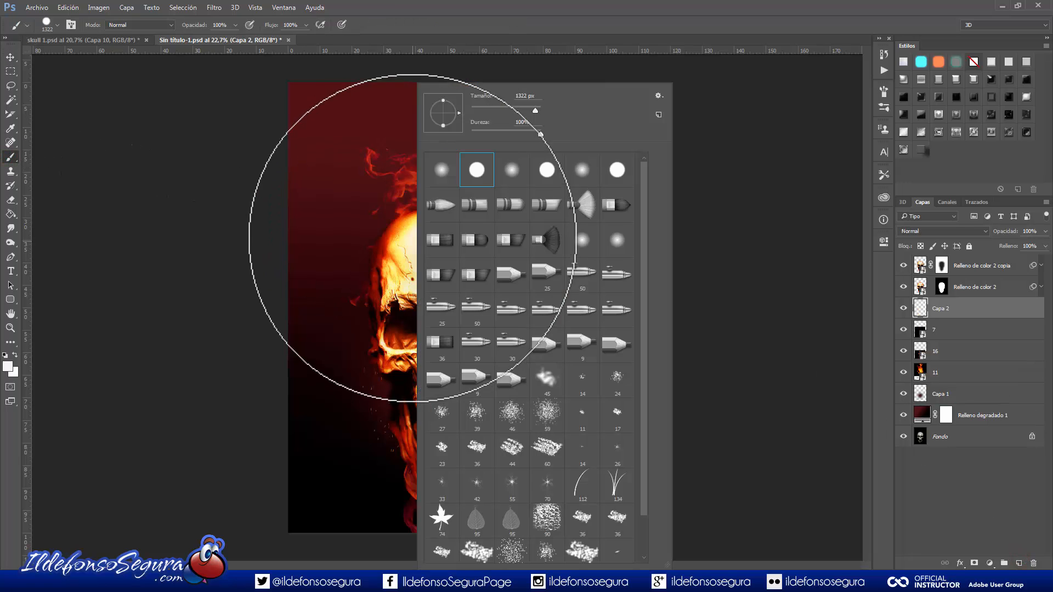
click(442, 170)
drag(360, 281, 384, 286)
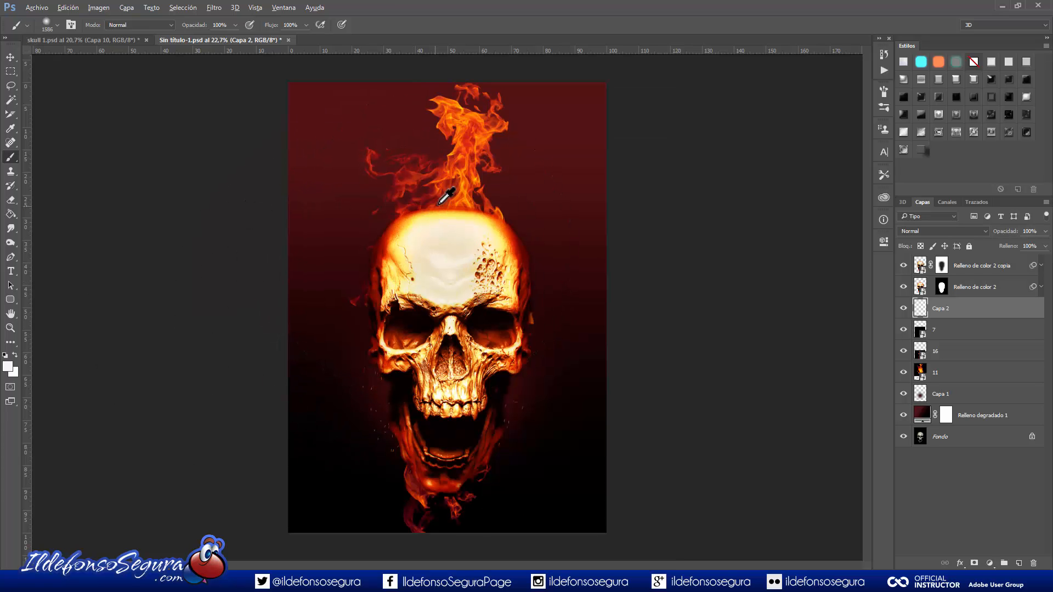
alt+click(485, 217)
drag(457, 331, 472, 330)
click(435, 340)
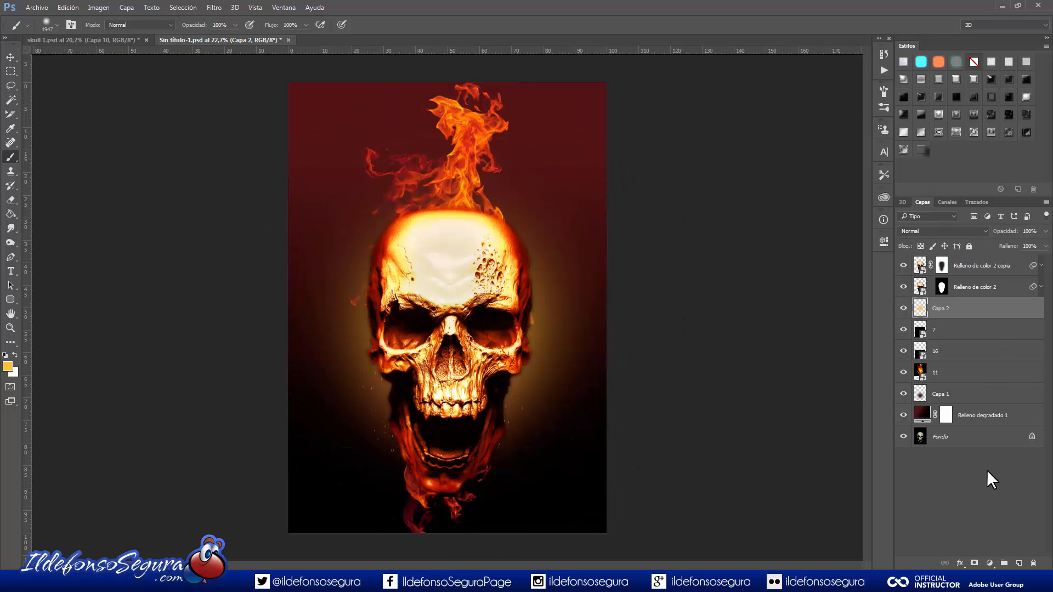
Step: Add a layer mask to the golden glow and render Nubes de diferencia on it three times with the default black and white colors
click(975, 564)
key(d)
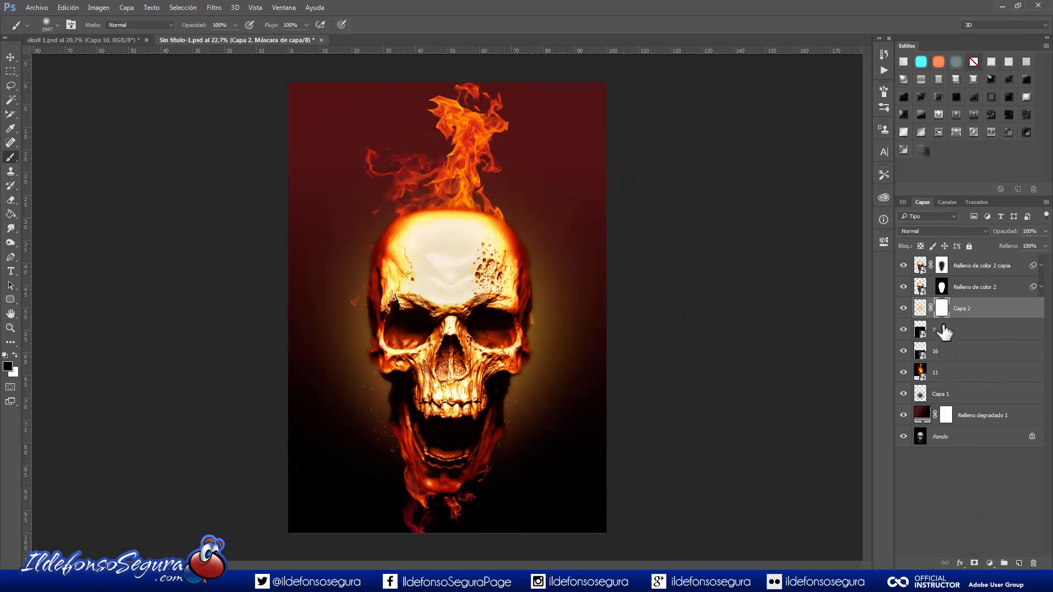
click(213, 8)
click(234, 178)
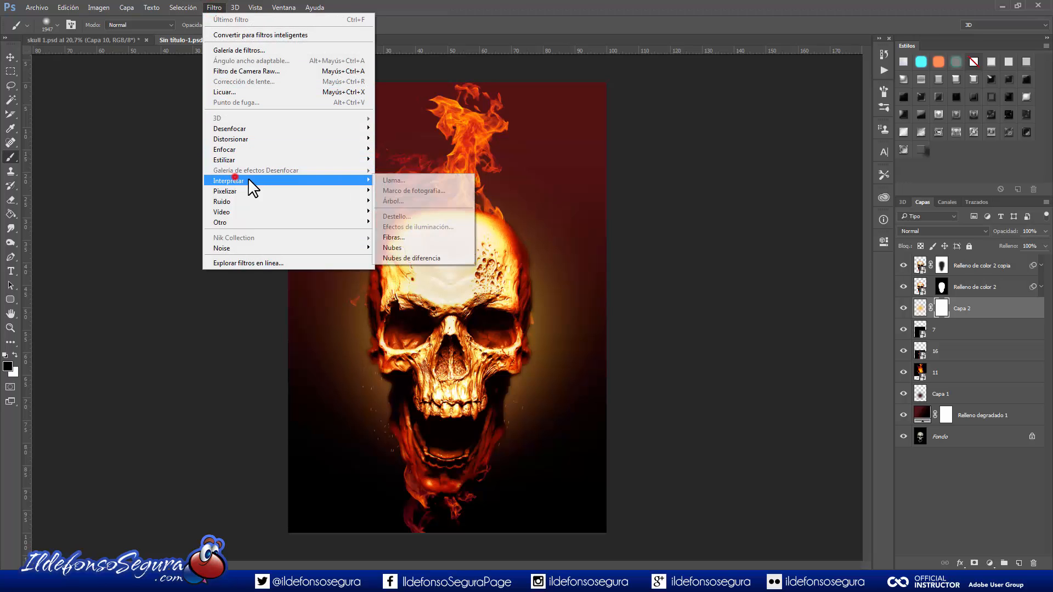
click(407, 255)
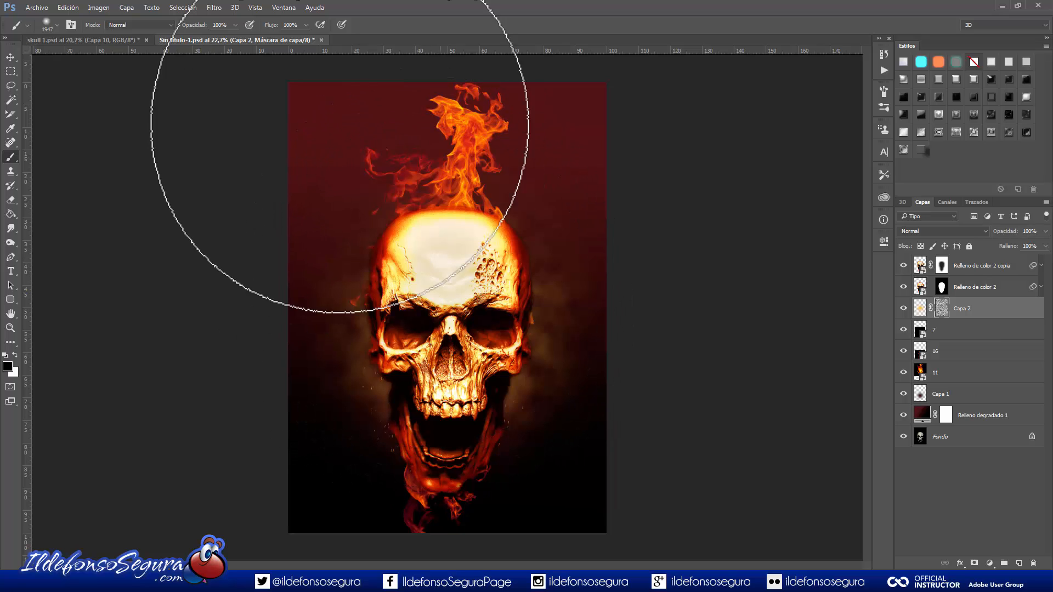
click(212, 8)
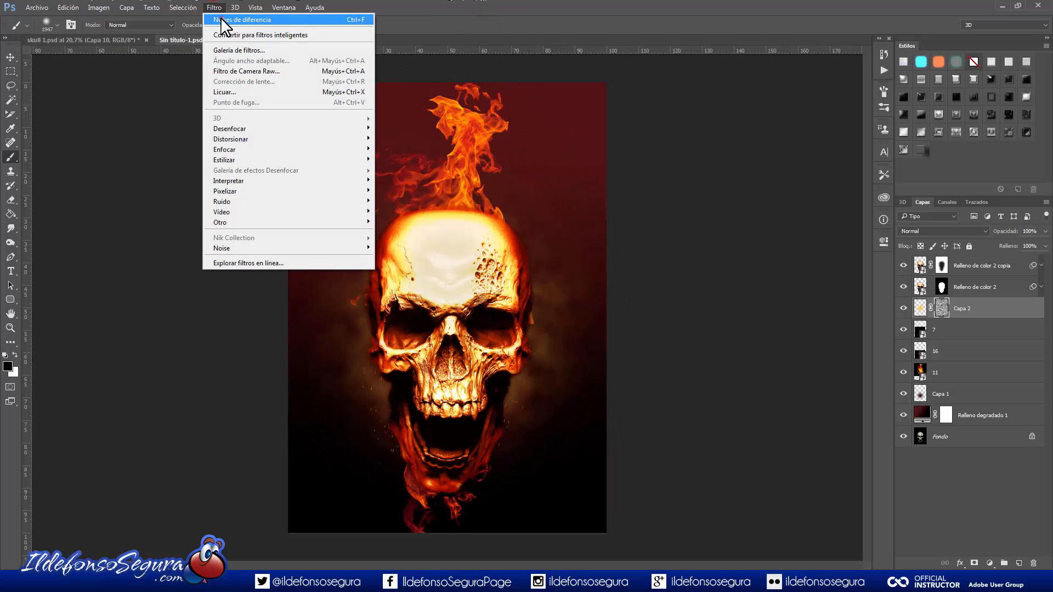
click(221, 19)
click(217, 8)
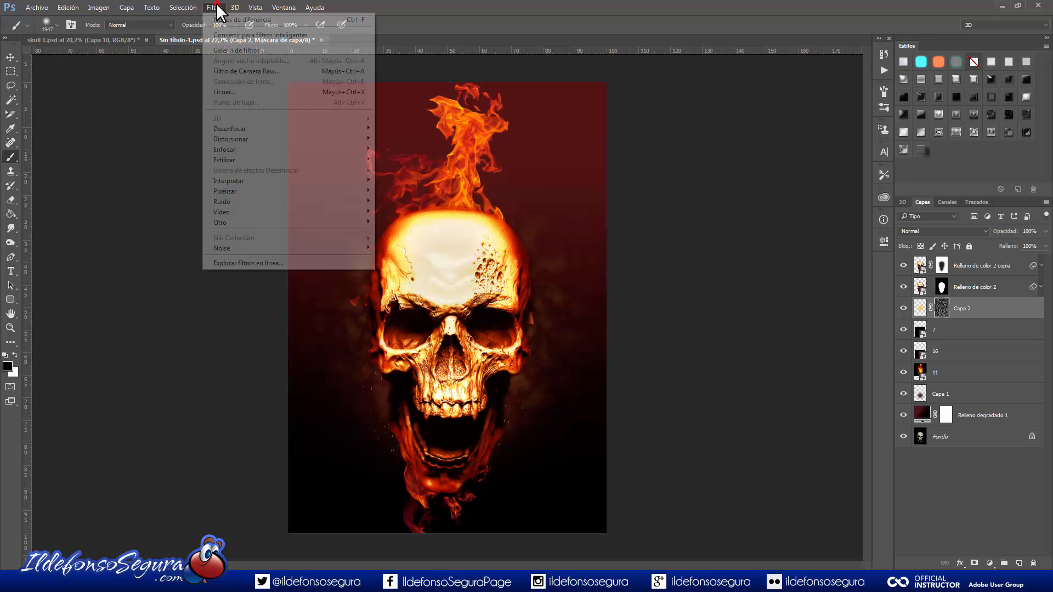
click(227, 17)
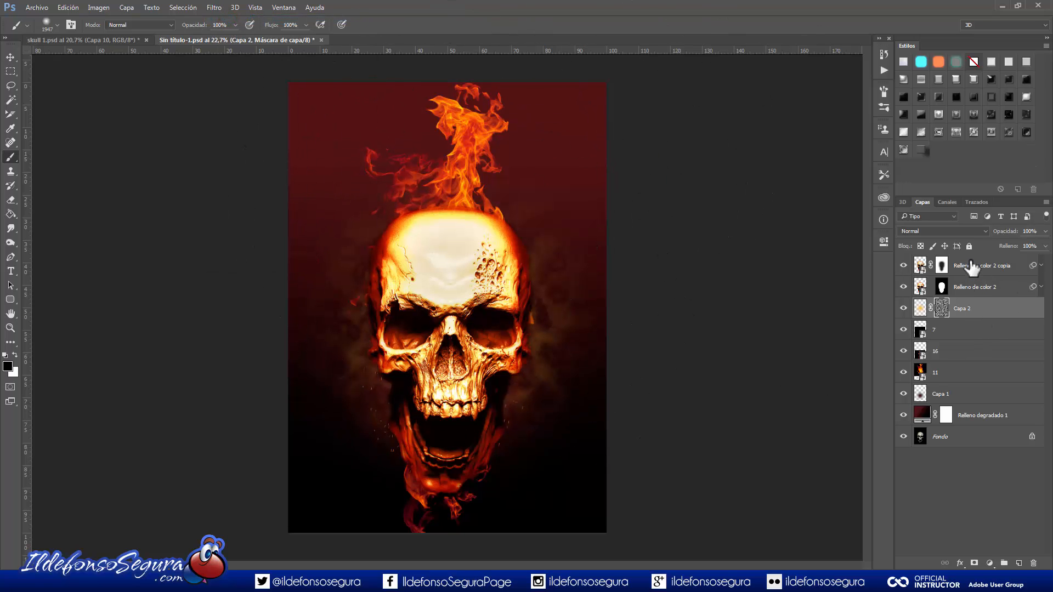
Step: Duplicate the masked glow layer, then enlarge the original Capa 2 to about 120% behind the skull at 30% opacity
key(ctrl+j)
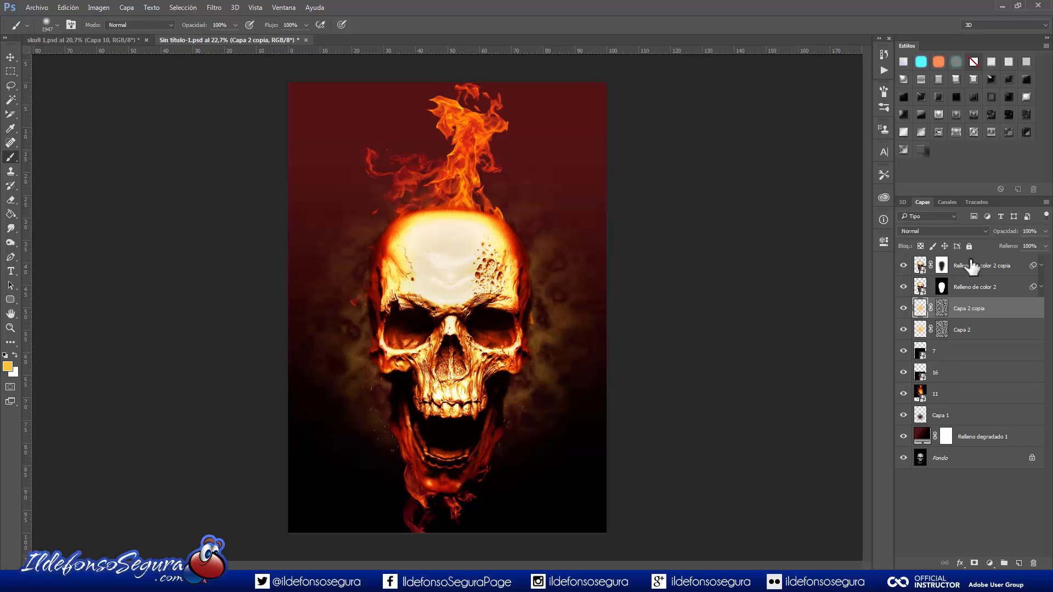
click(920, 331)
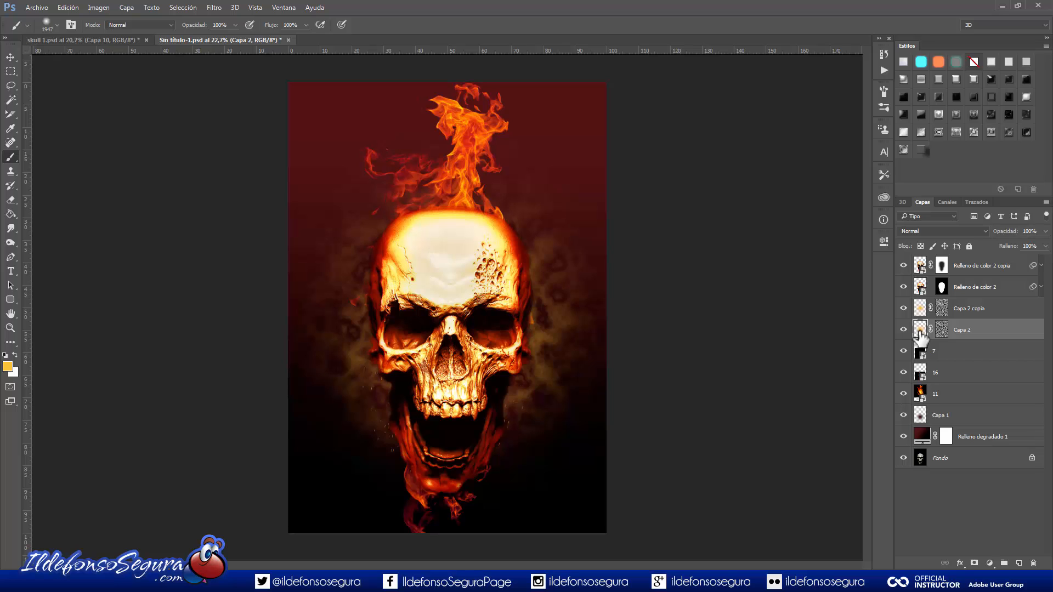
key(ctrl+t)
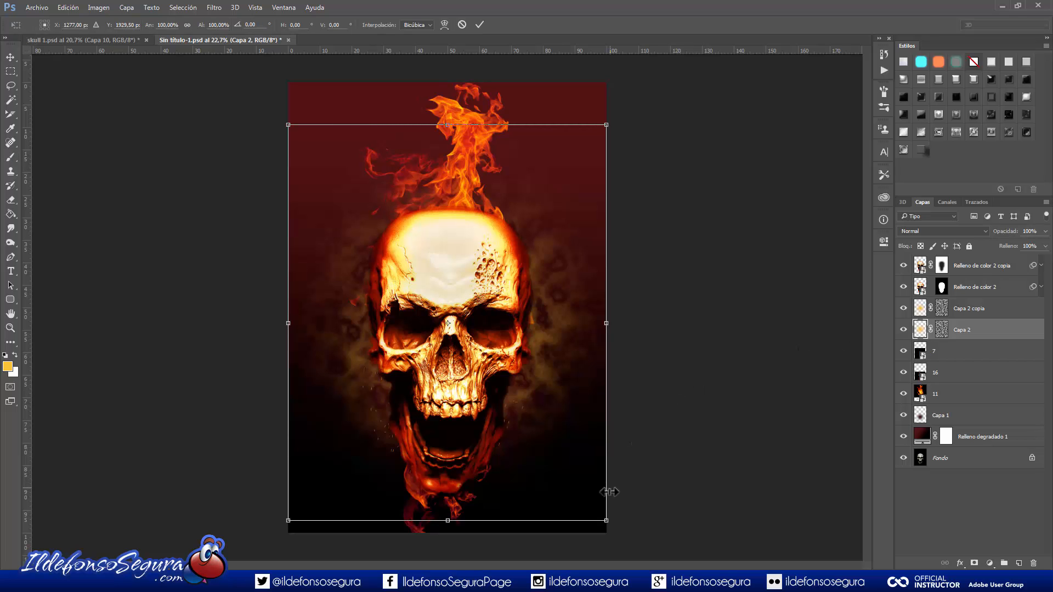
drag(603, 521, 639, 559)
drag(585, 466, 578, 476)
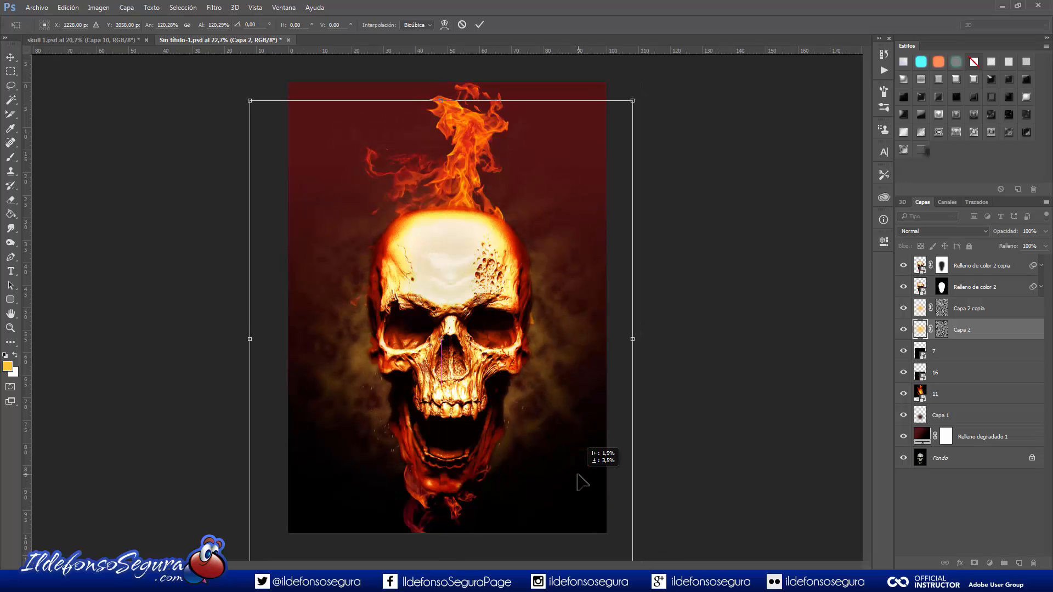
click(479, 24)
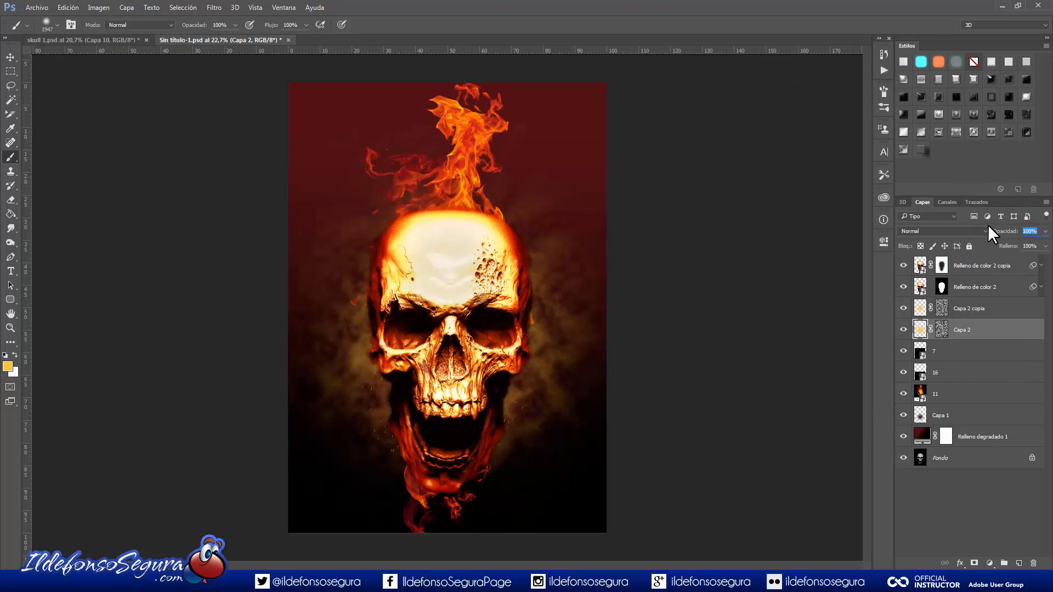
text(30)
key(Return)
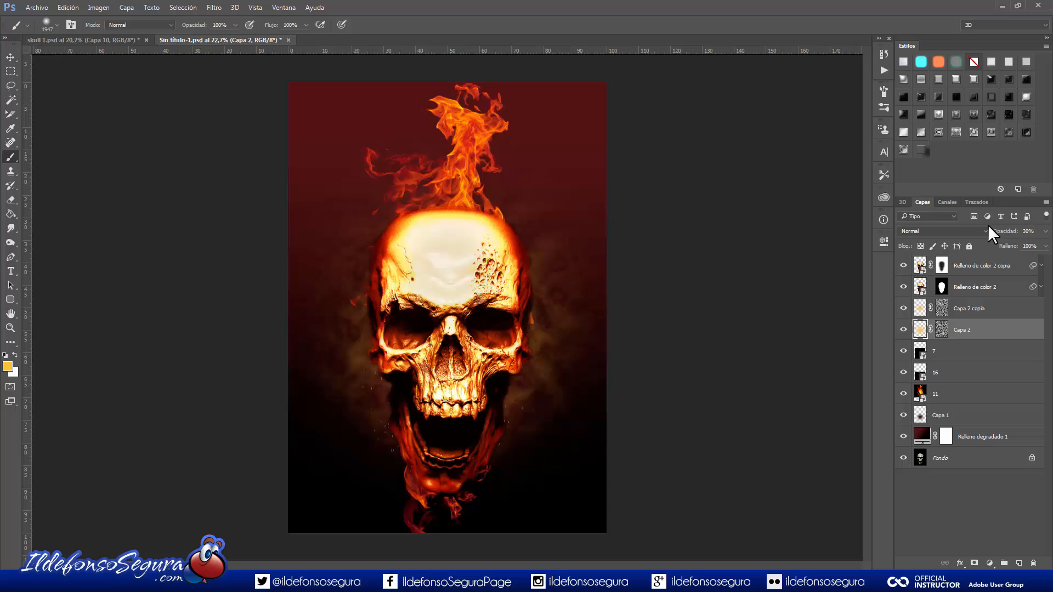
Step: Blend Capa 2 copia as Sobreexponer color at 50% opacity and compare the image with it hidden and shown
click(965, 310)
click(943, 230)
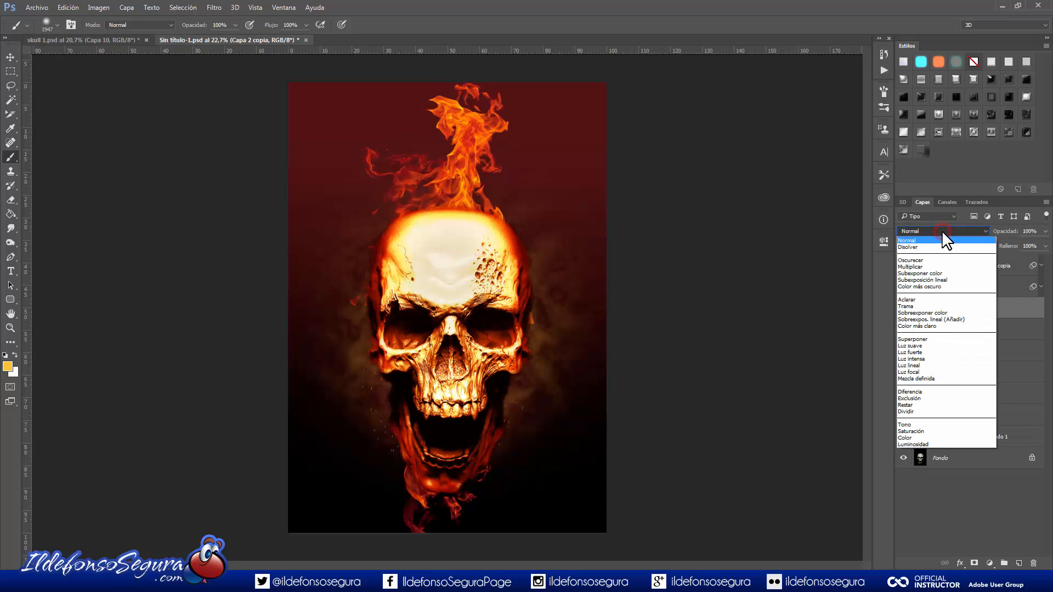
click(937, 313)
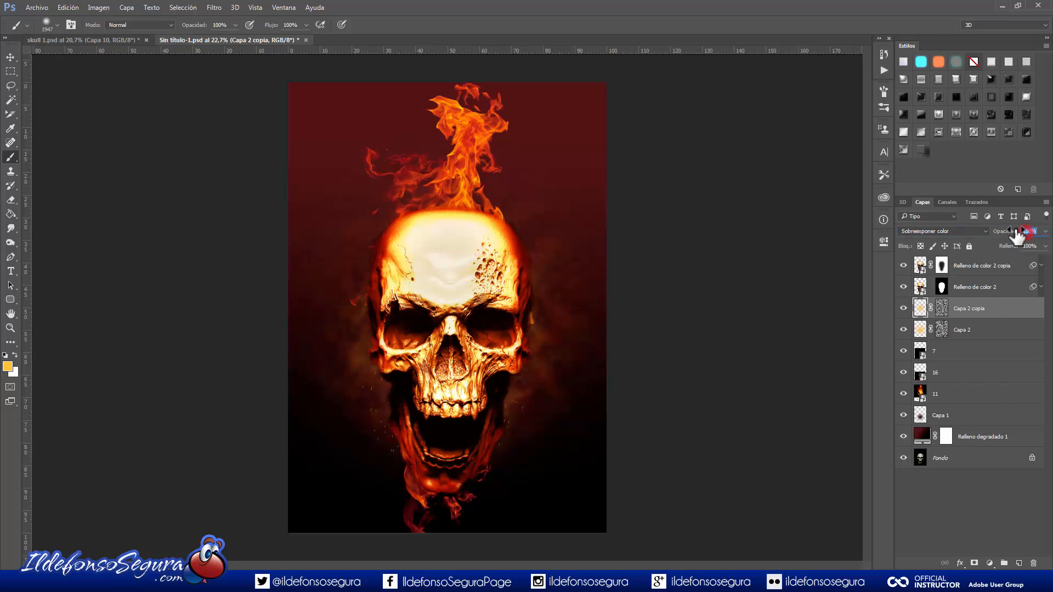
text(50)
click(904, 309)
click(903, 309)
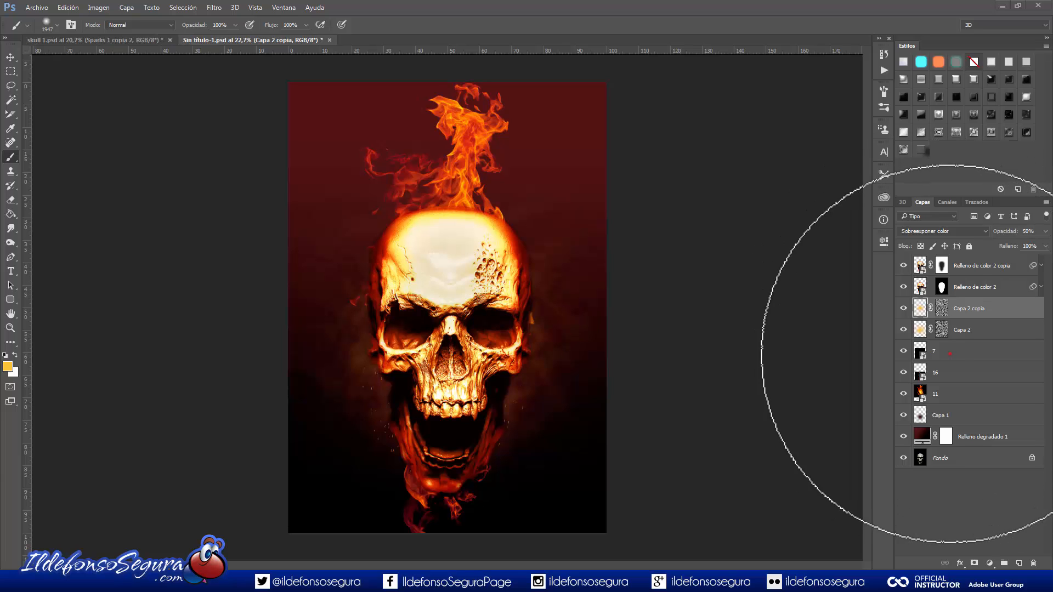
Step: Duplicate spark layer 7 and move the copy above Capa 2 copia in the layer order
click(951, 354)
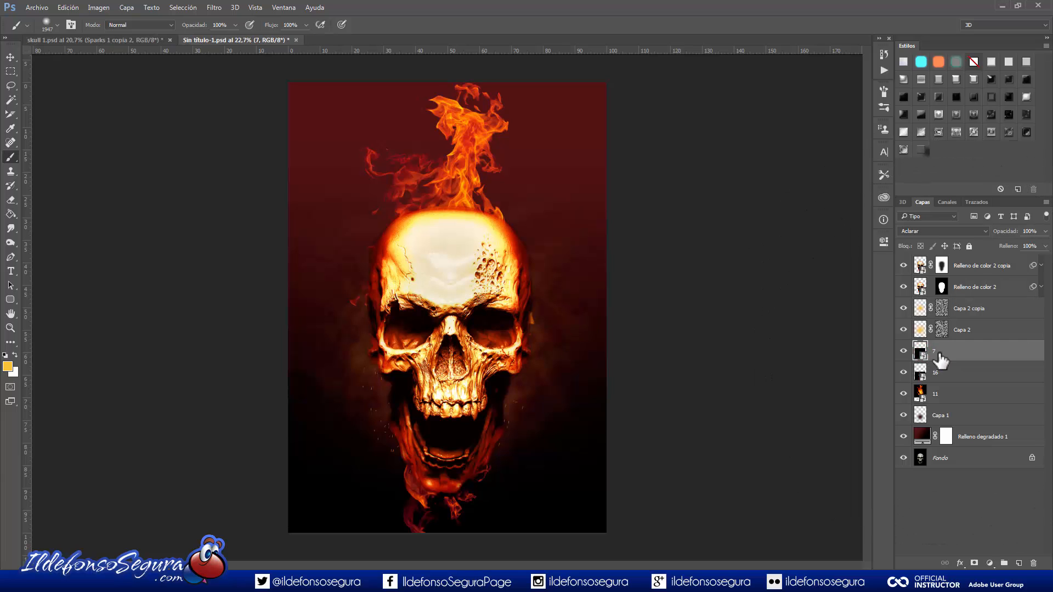
key(ctrl+j)
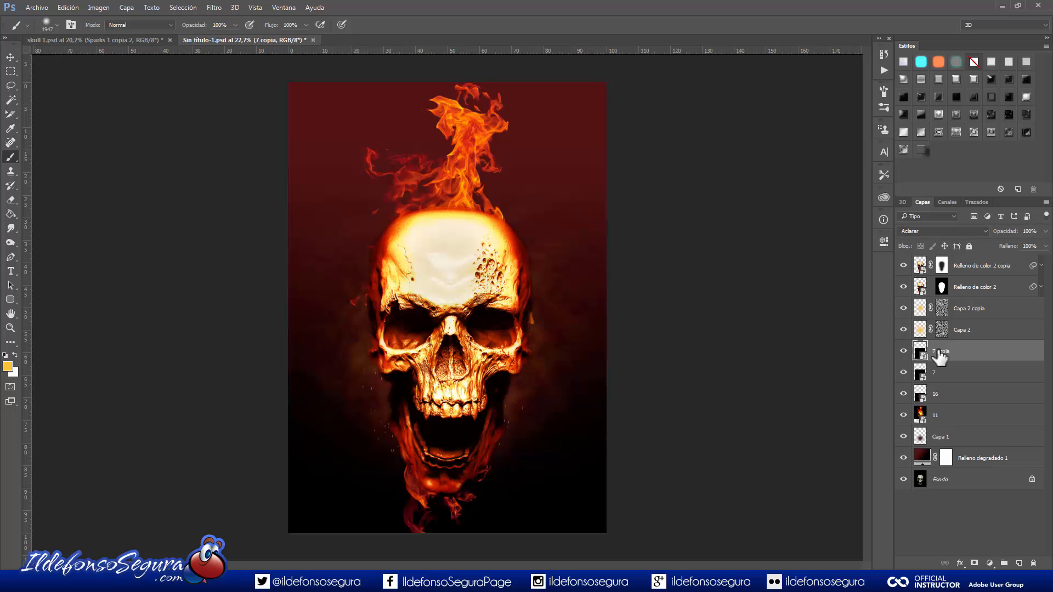
drag(926, 358, 923, 312)
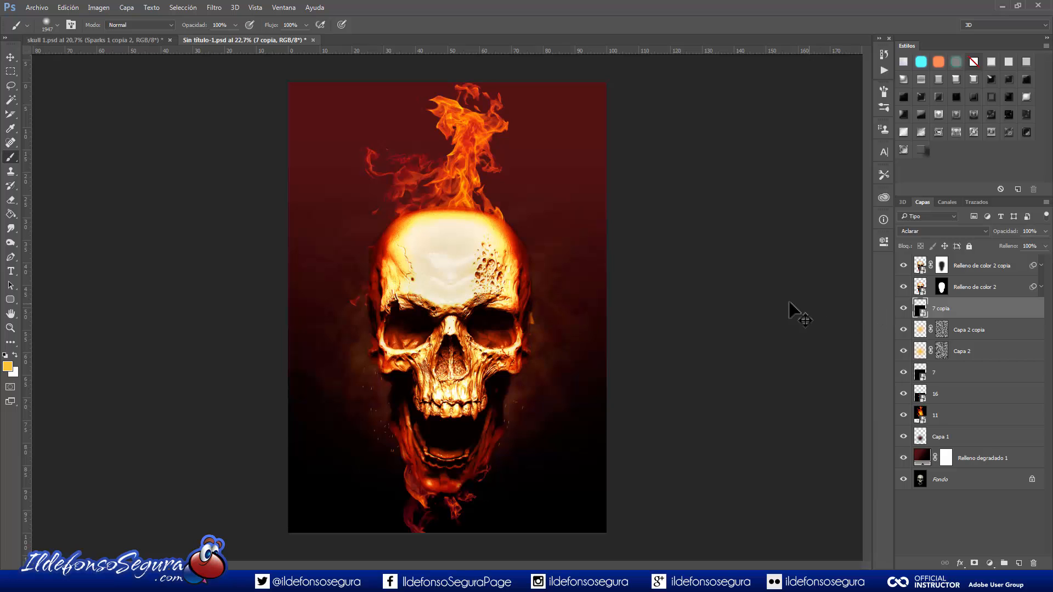
Step: Scale the duplicated sparks to about 117%, flip them vertically and spread their lower edge in perspective around the jaw
key(ctrl+t)
drag(580, 247, 611, 232)
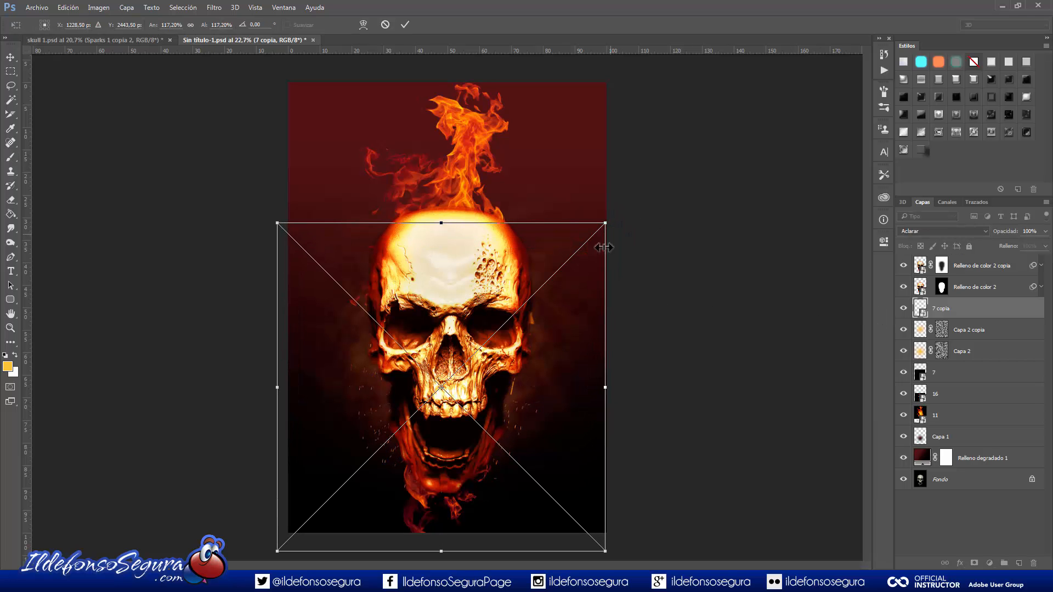
right_click(576, 300)
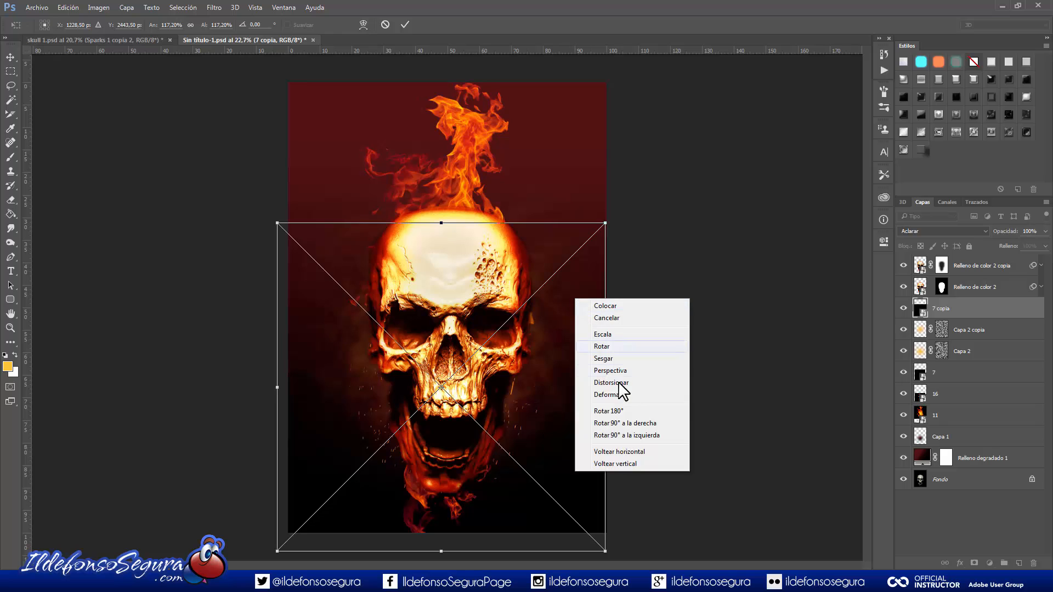
click(615, 464)
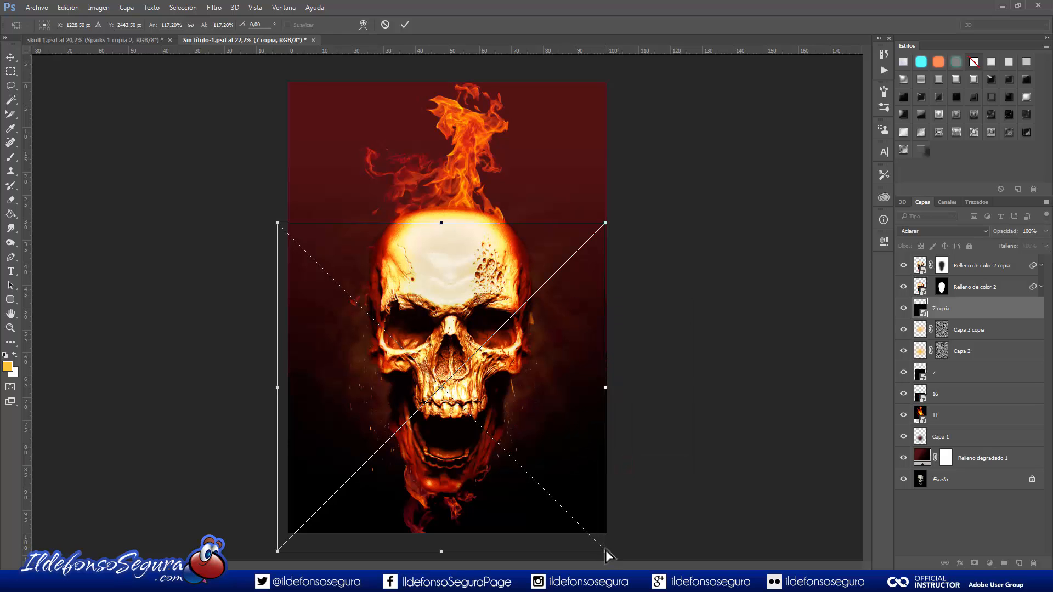
drag(605, 551, 671, 545)
drag(621, 483, 618, 465)
click(406, 24)
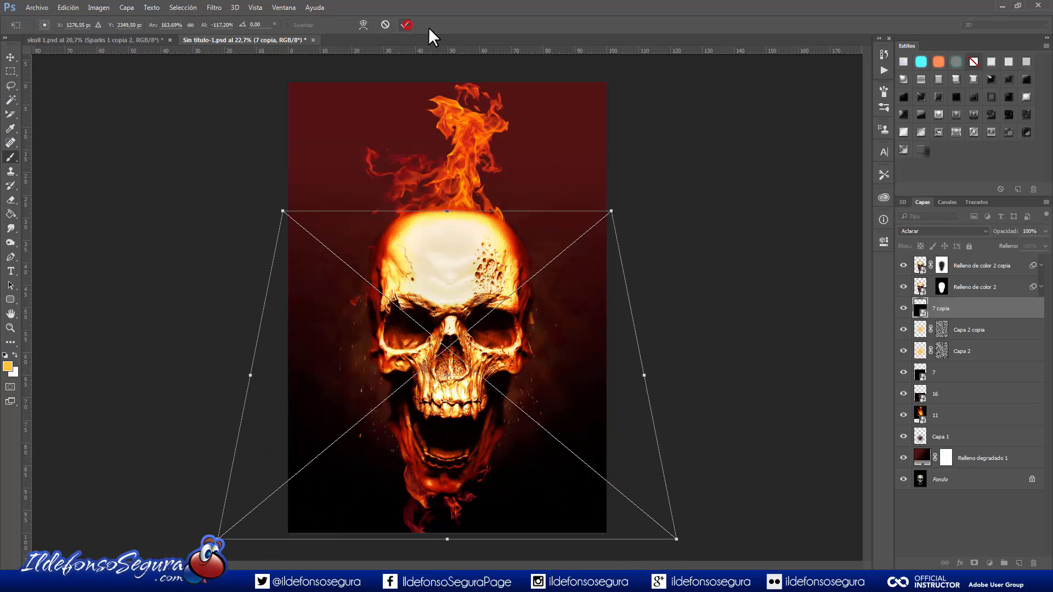
Step: Commit the spark transform and hide the layers from 7 copia down to Capa 1, leaving only the skull and background
key(b)
key(v)
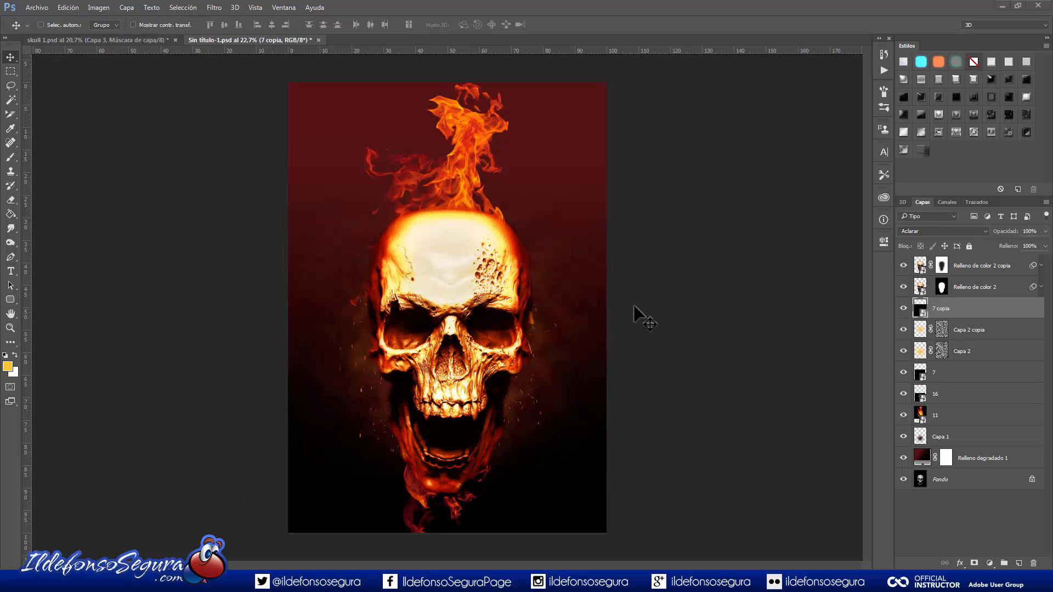
click(904, 309)
drag(903, 317, 903, 388)
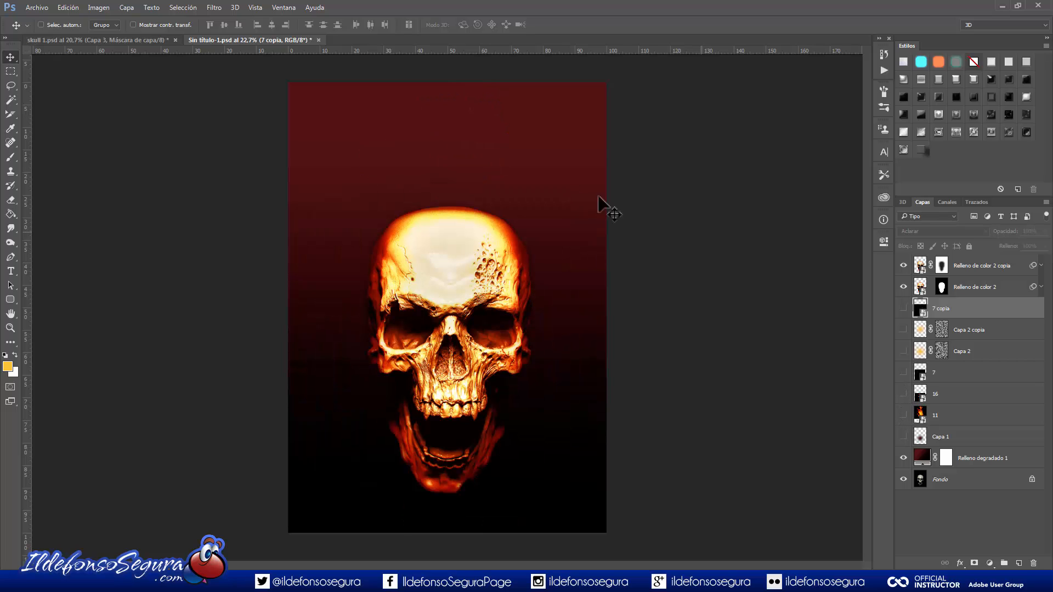
Step: Create a new layer above Relleno de color 2 copia and fill it with the combined visible image using Apply Image
click(966, 265)
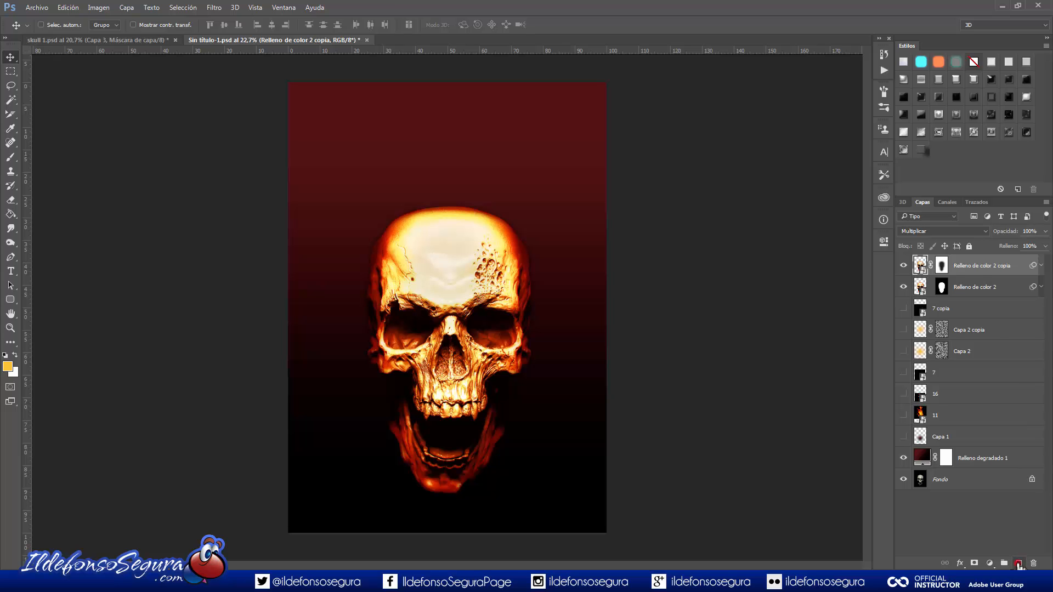
click(1018, 564)
click(100, 8)
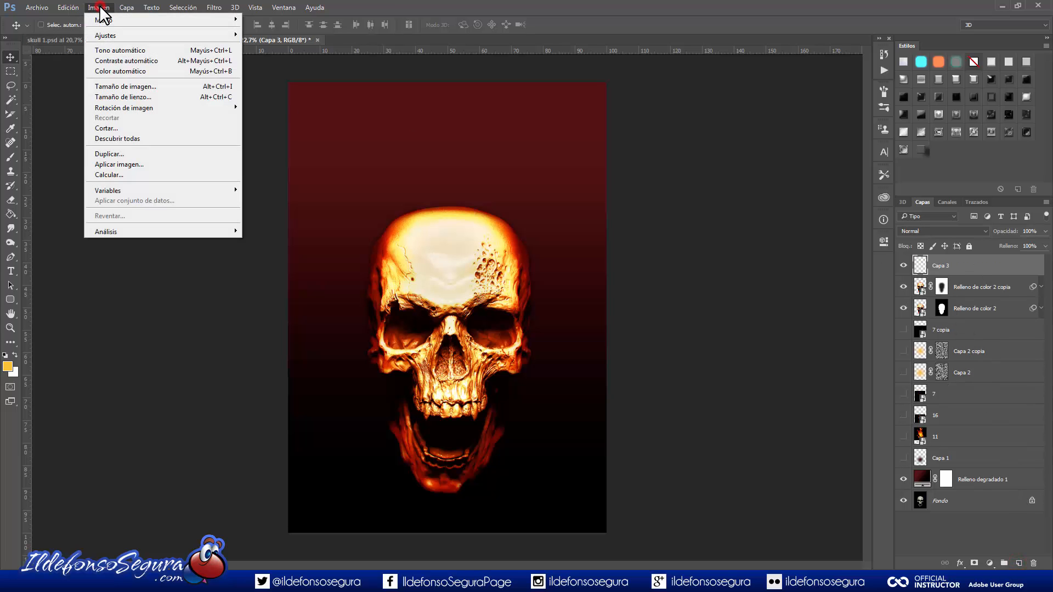
click(113, 165)
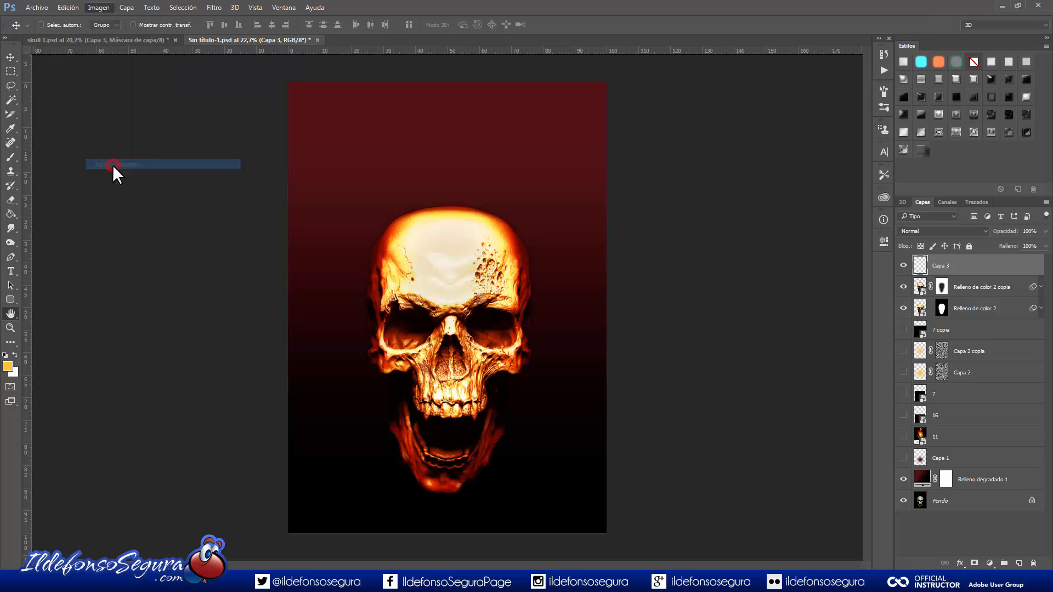
click(775, 242)
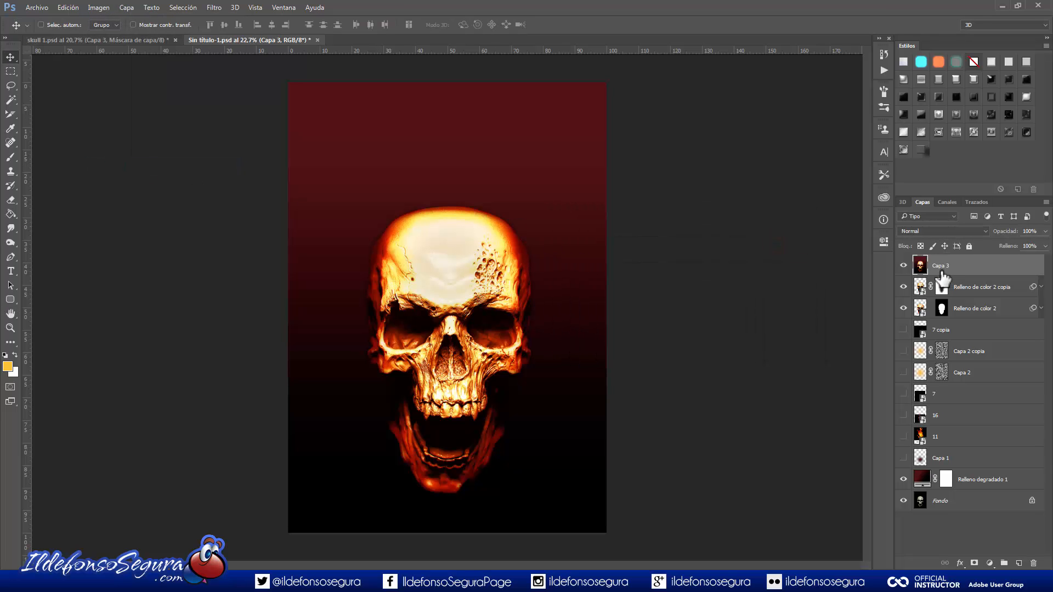
Step: Show the layers from 7 copia to Capa 1 again, and hide Capa 3 while adding a layer mask to it
drag(906, 329, 900, 457)
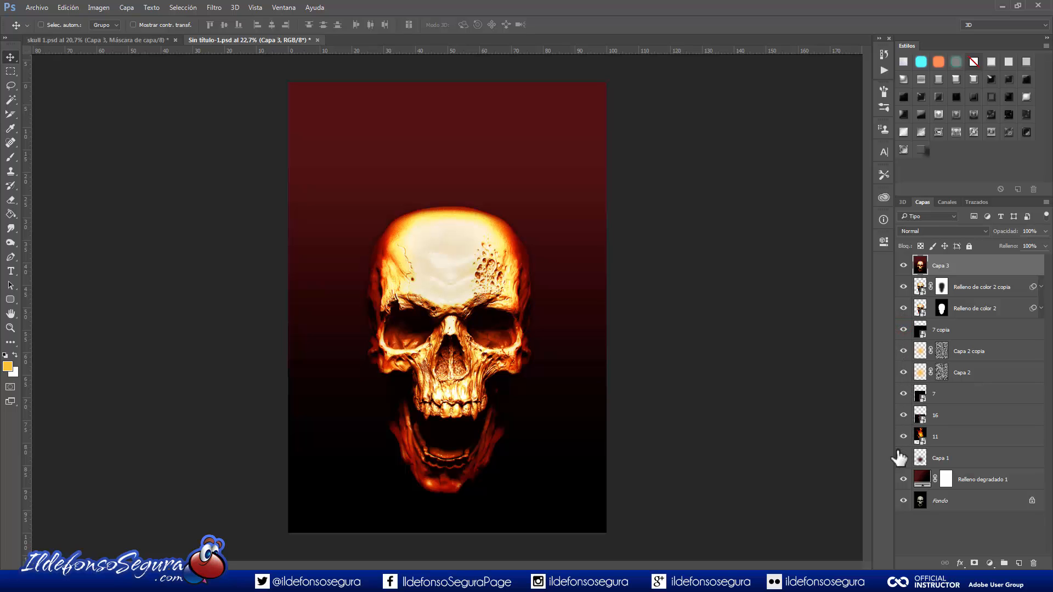
click(904, 266)
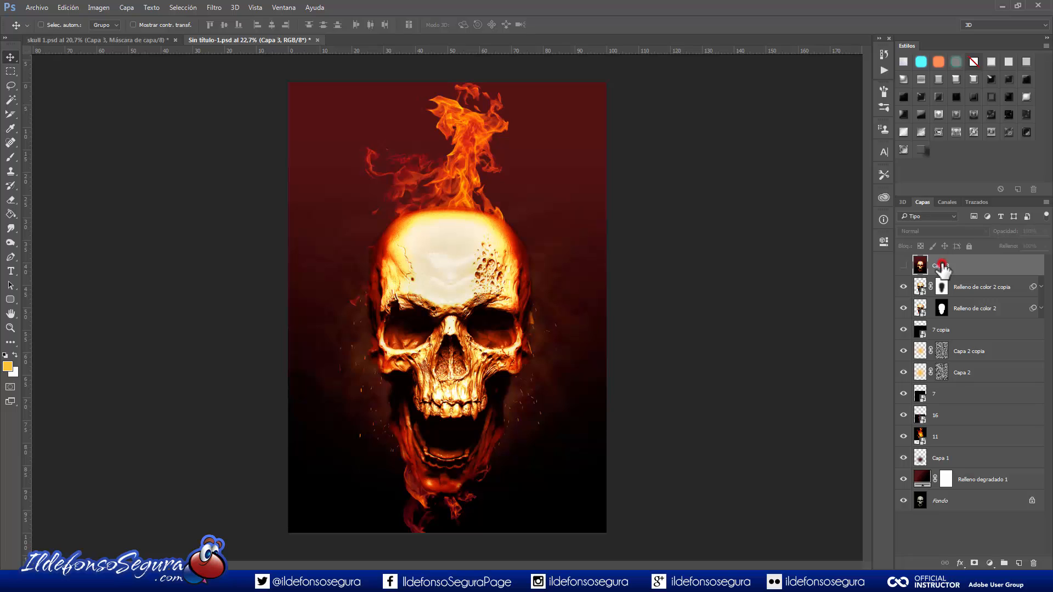
click(975, 564)
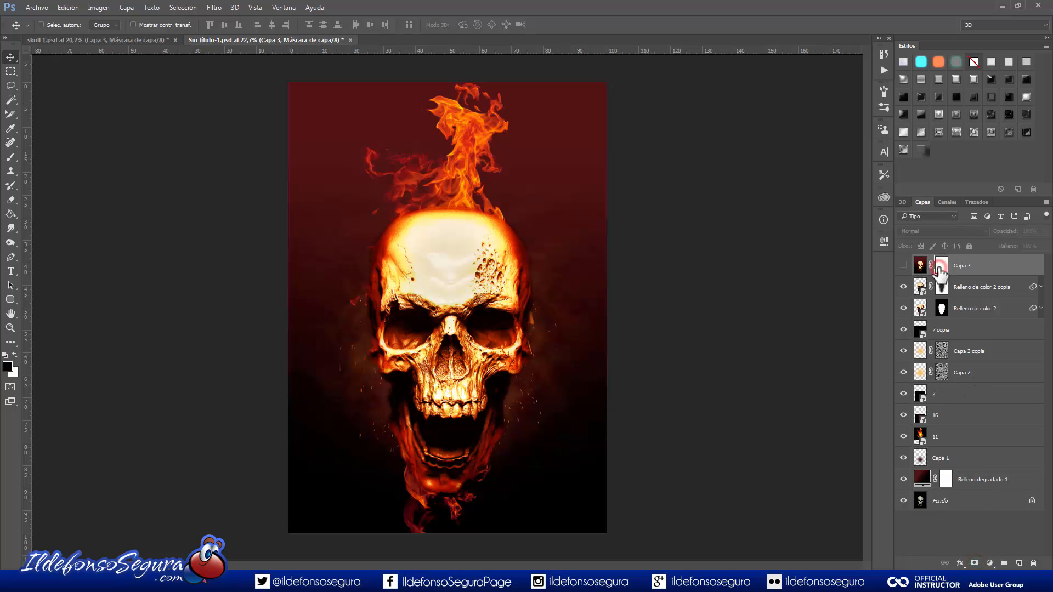
Step: Apply the inverted combined RGB image to Capa 3's mask with Multiplicar blending at 100% opacity
click(89, 5)
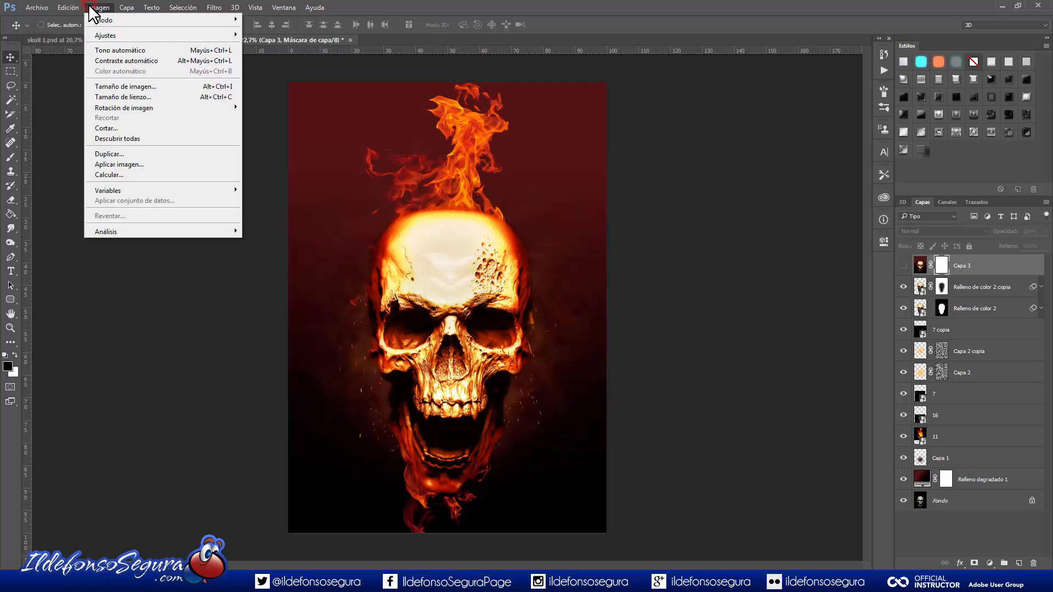
click(116, 163)
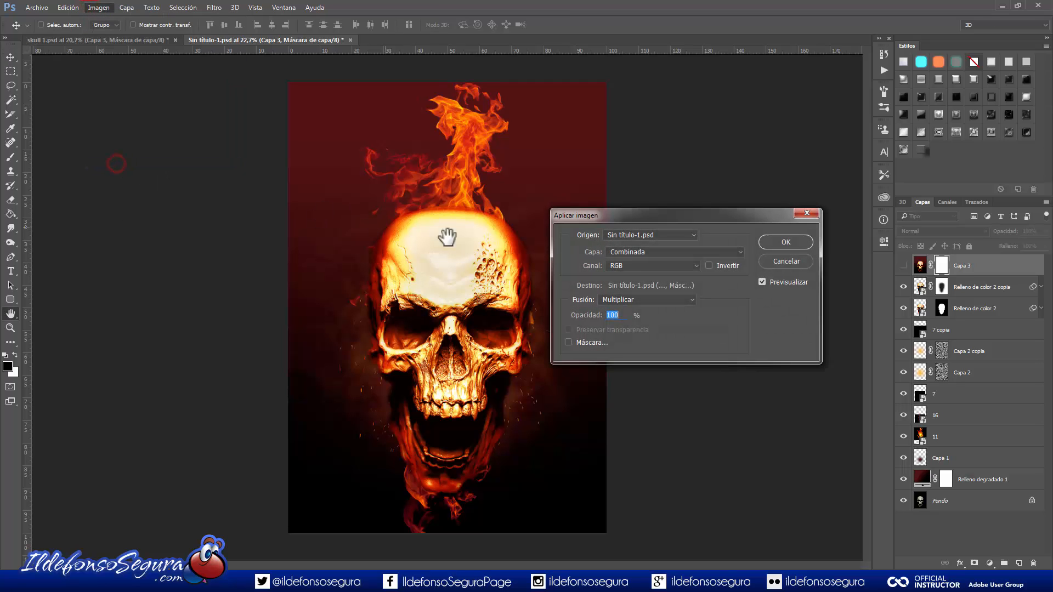
drag(639, 220, 447, 226)
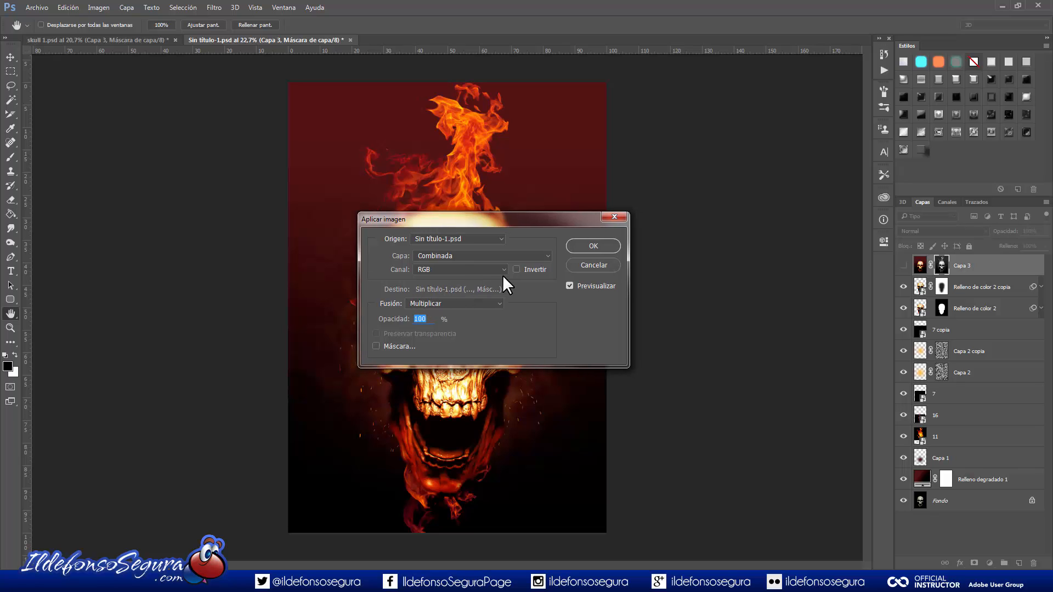
click(516, 269)
click(605, 246)
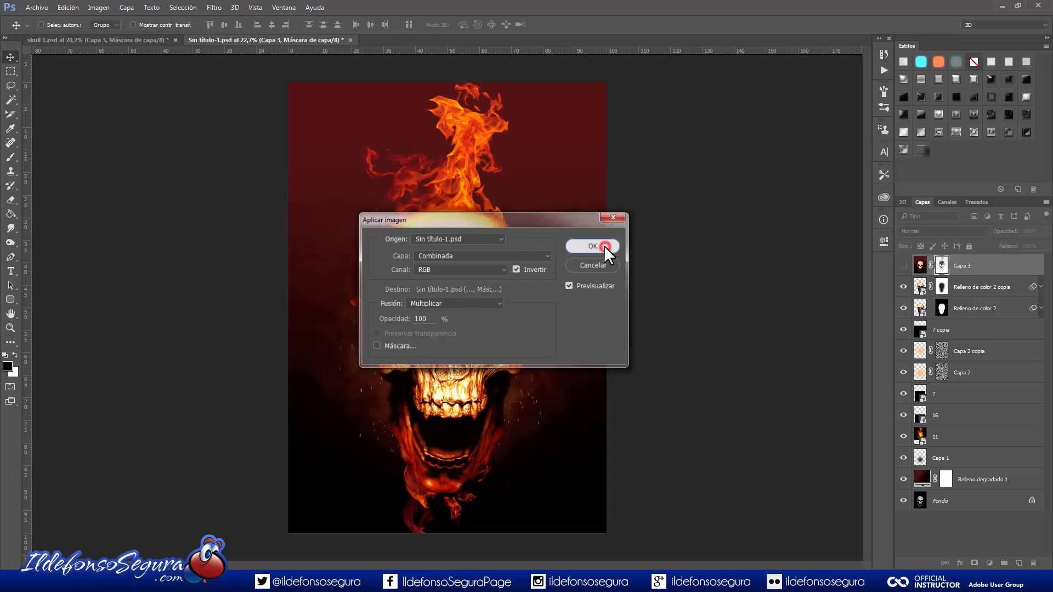
Step: Show the masked merged-image layer again and blend it as Restar at 70% opacity
click(904, 266)
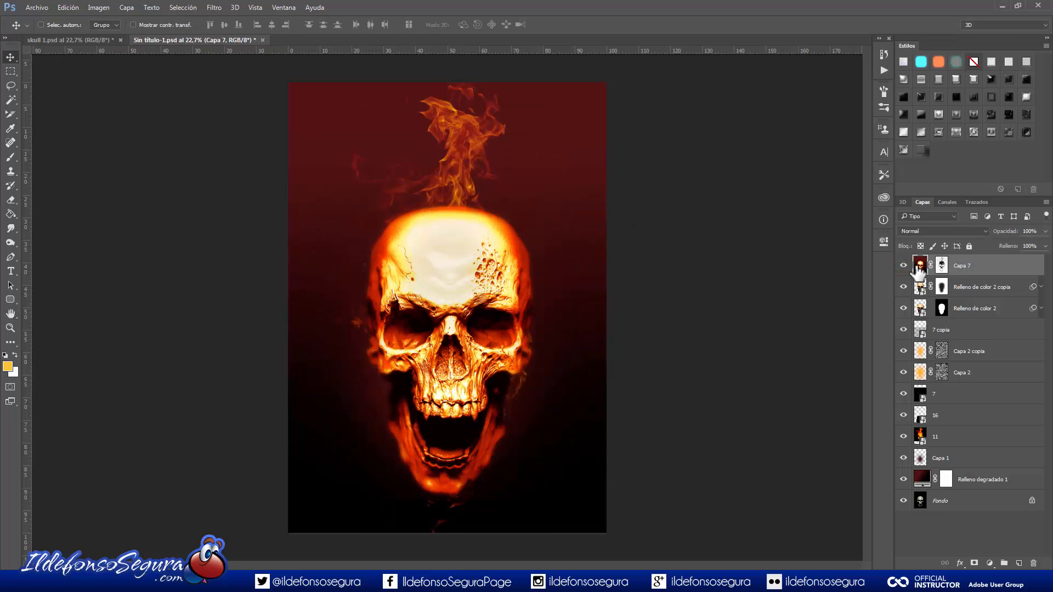
click(927, 232)
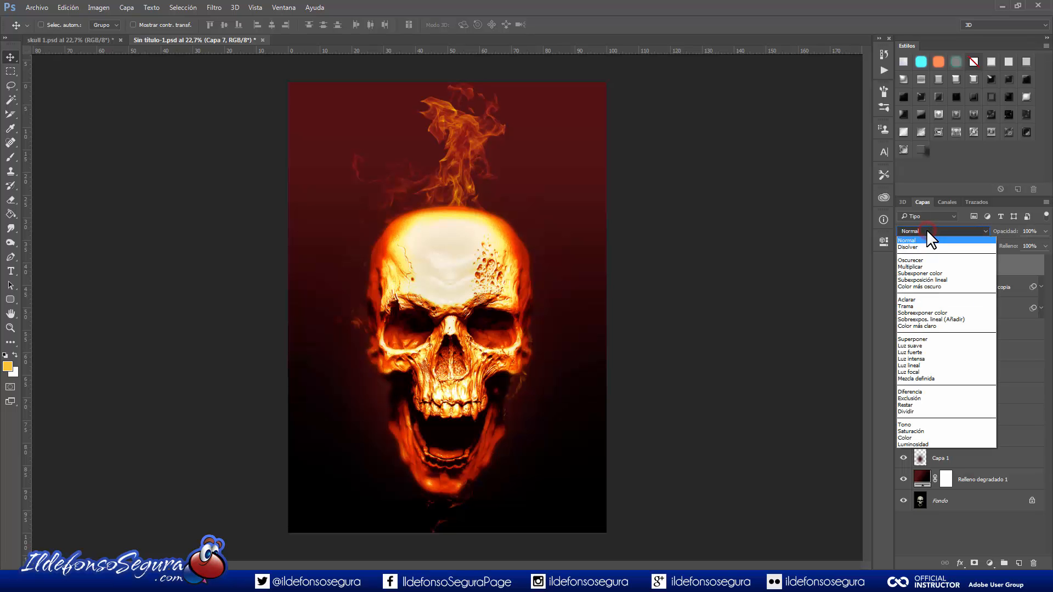
click(922, 410)
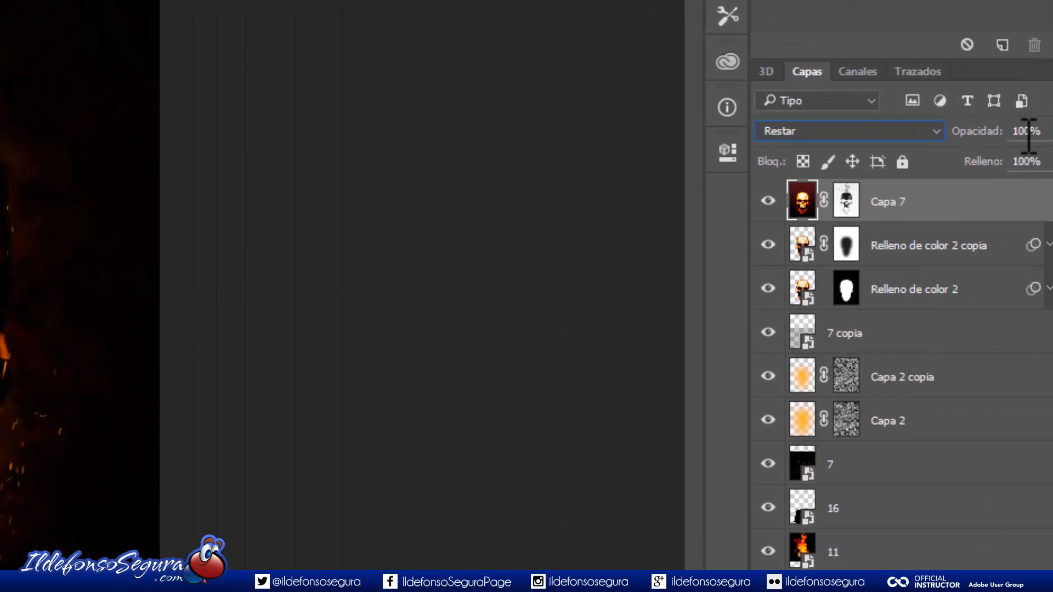
click(1027, 132)
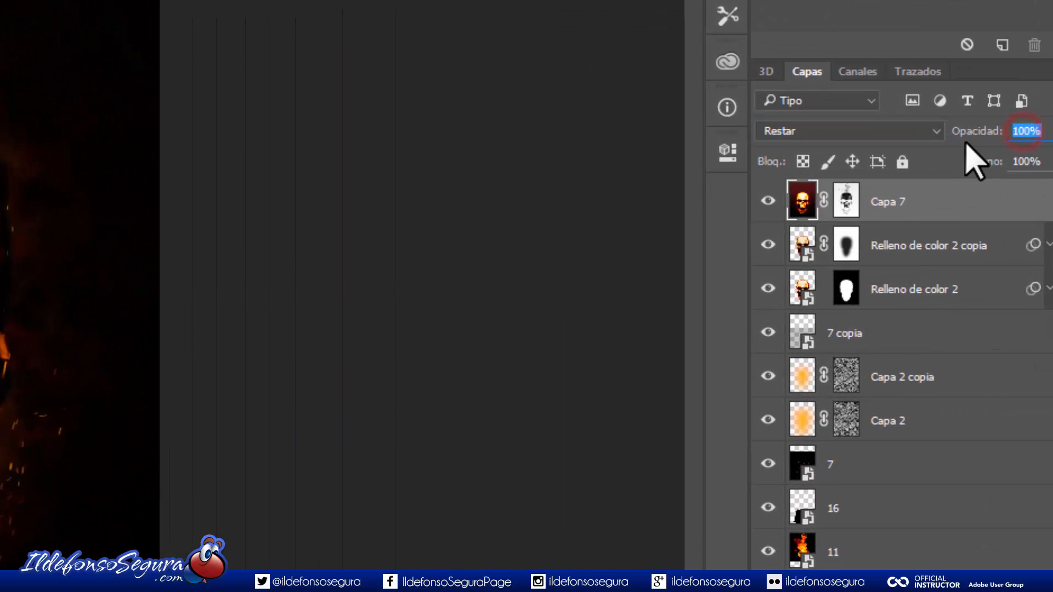
text(70)
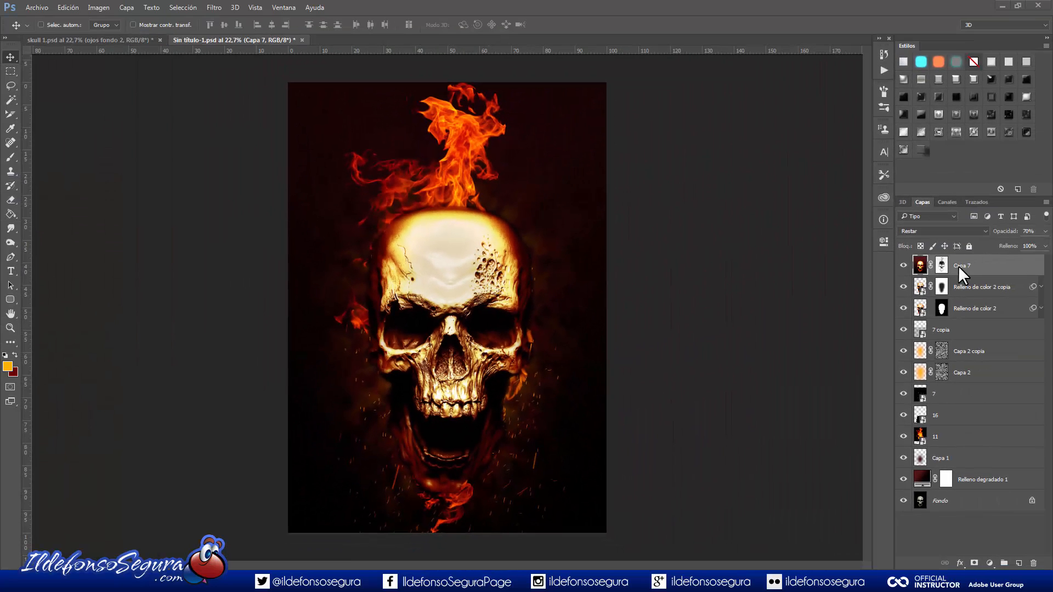
Step: Place flame image 18 as an embedded element above Capa 7 and blend it as Aclarar
click(41, 8)
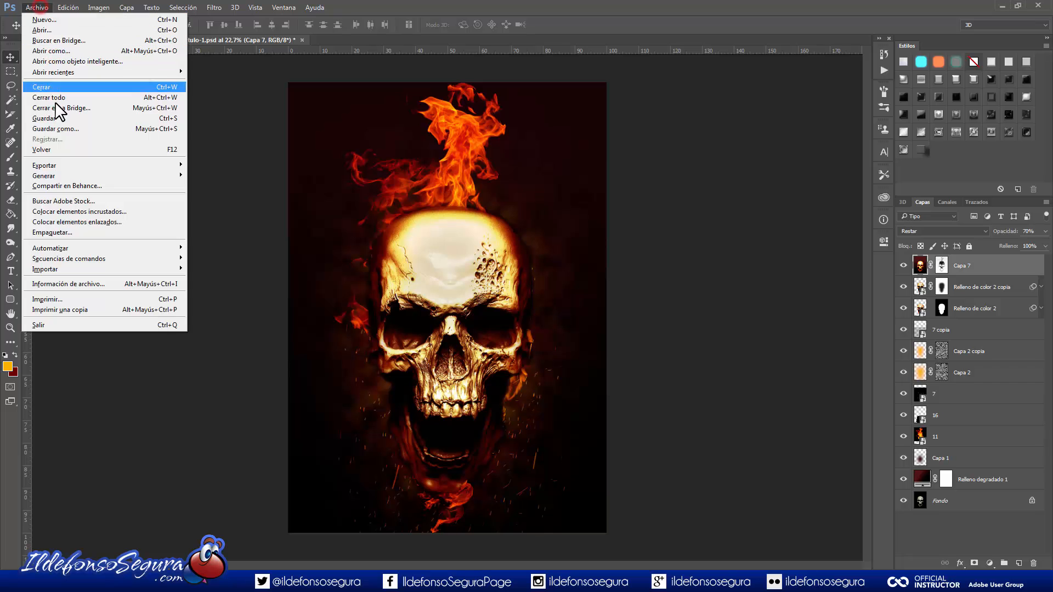
click(62, 211)
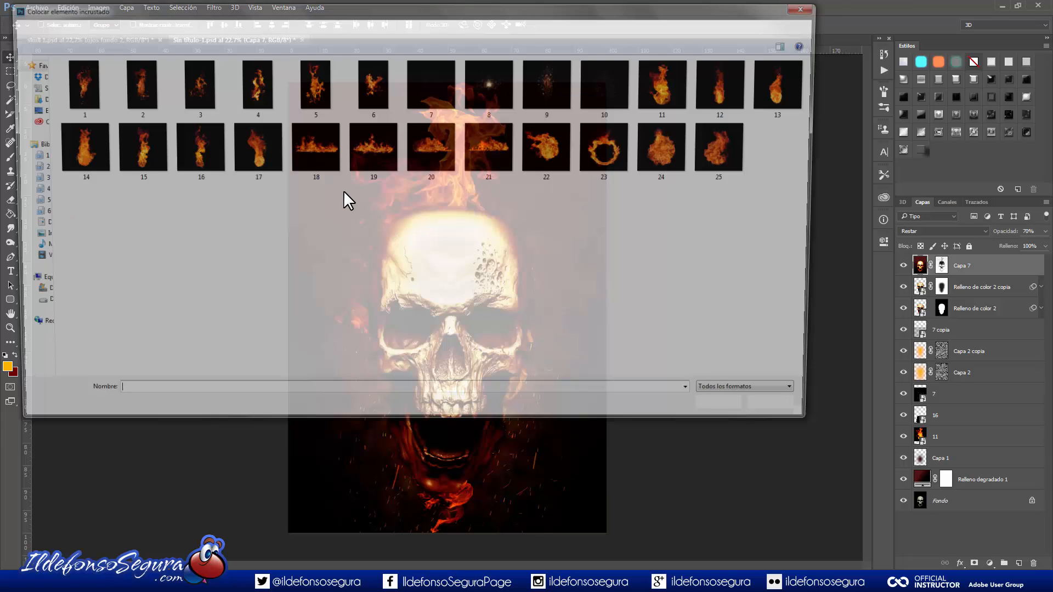
click(310, 150)
click(736, 415)
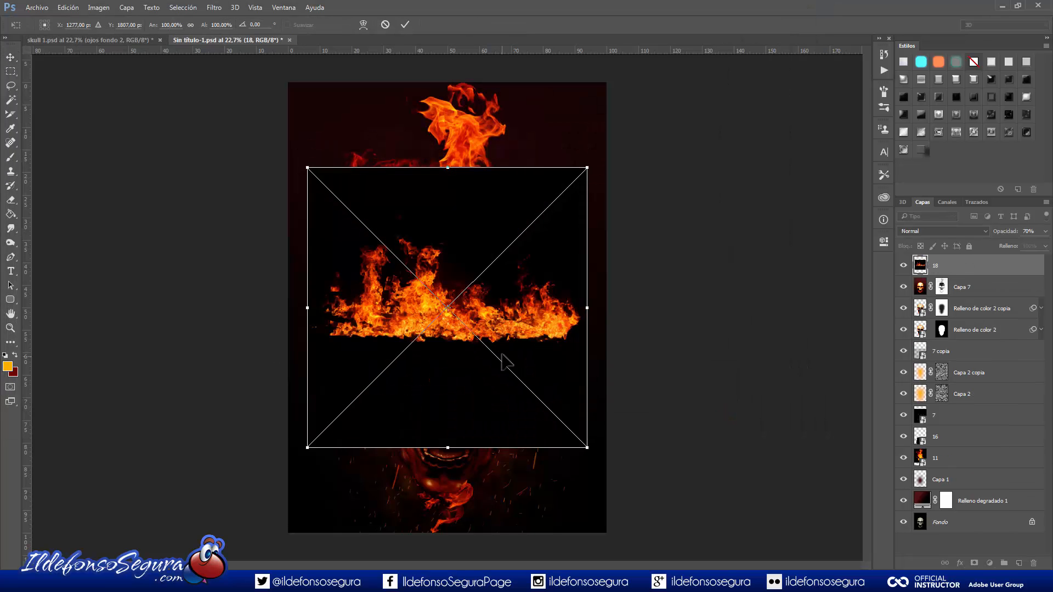
click(939, 231)
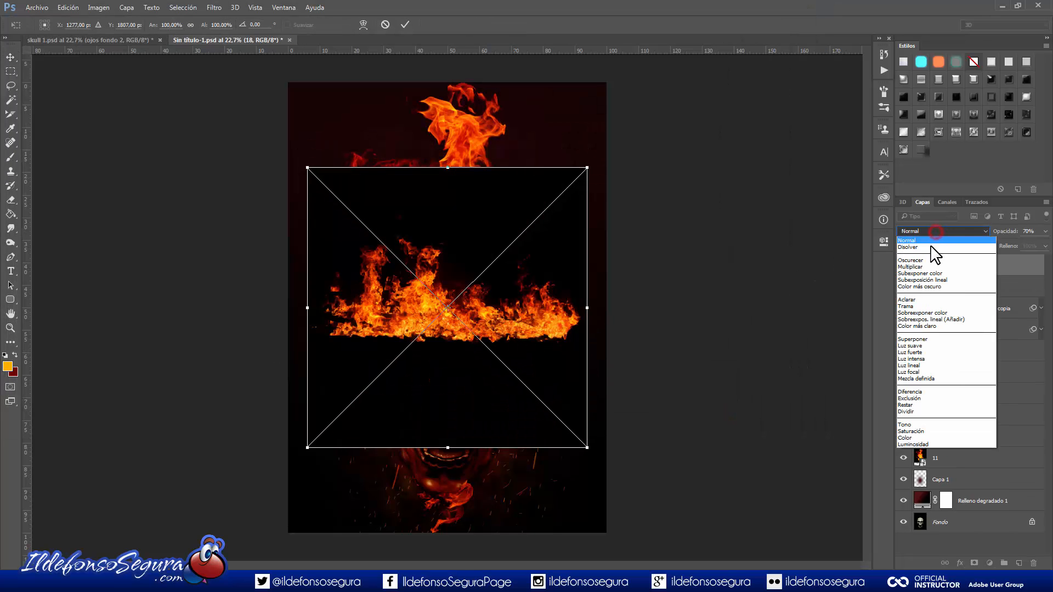
click(924, 301)
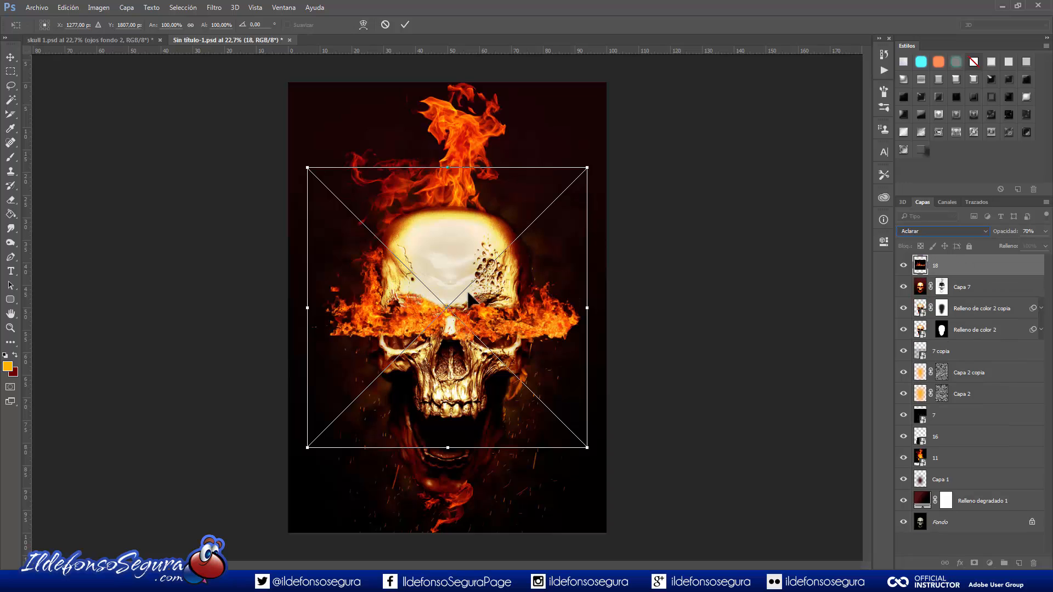
Step: Scale flame 18 to about 32% width and 27% height over the right-hand eye socket and warp it to the socket
scroll(430, 326, up, 3)
scroll(430, 324, up, 2)
drag(467, 294, 437, 313)
drag(655, 95, 523, 291)
drag(475, 336, 597, 303)
drag(642, 259, 579, 311)
drag(532, 356, 580, 317)
drag(626, 272, 588, 301)
scroll(547, 331, up, 6)
drag(541, 331, 565, 331)
click(364, 26)
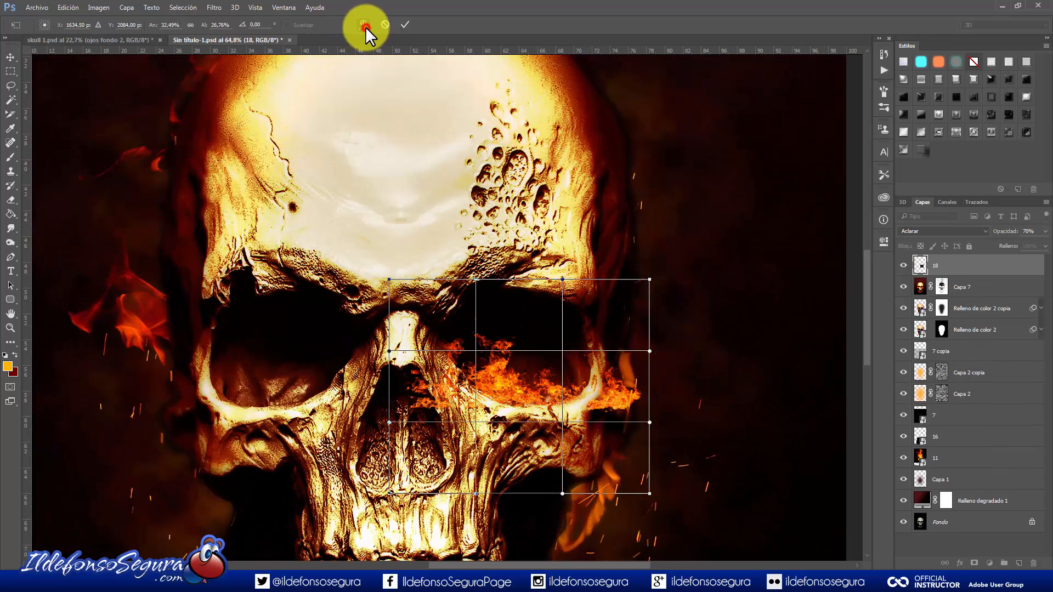
drag(400, 414, 413, 372)
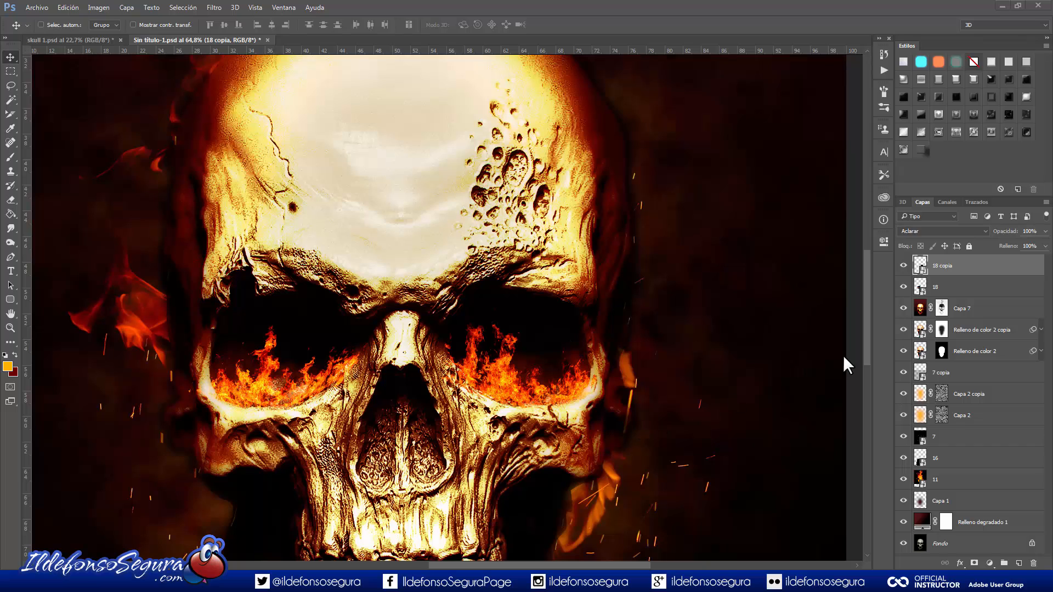
Step: Create a new layer above Capa 7 and ready the Brush with dark red #5a0900 as the foreground color
click(966, 307)
click(1018, 563)
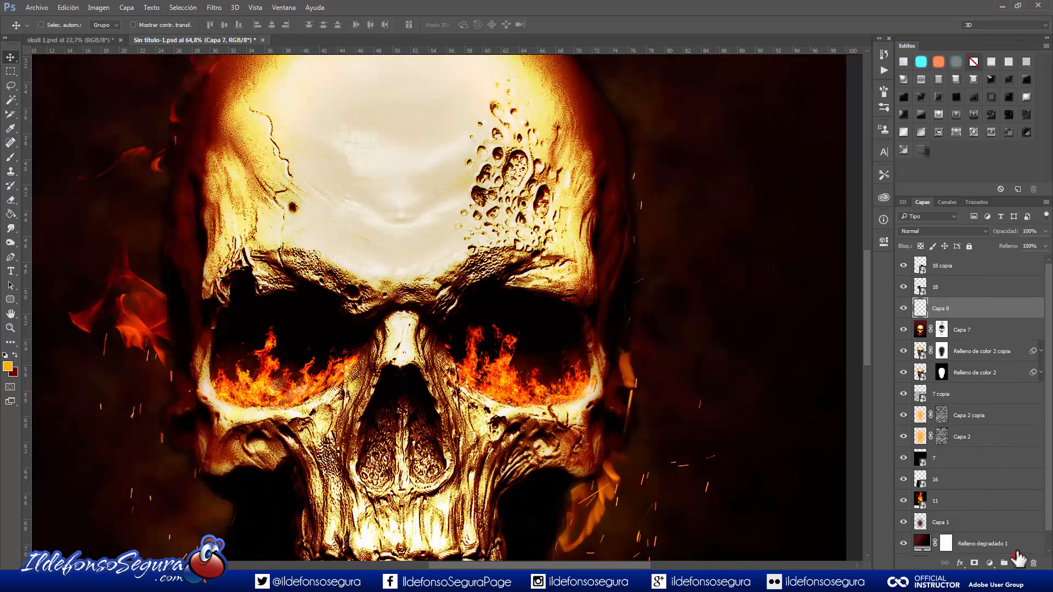
click(10, 158)
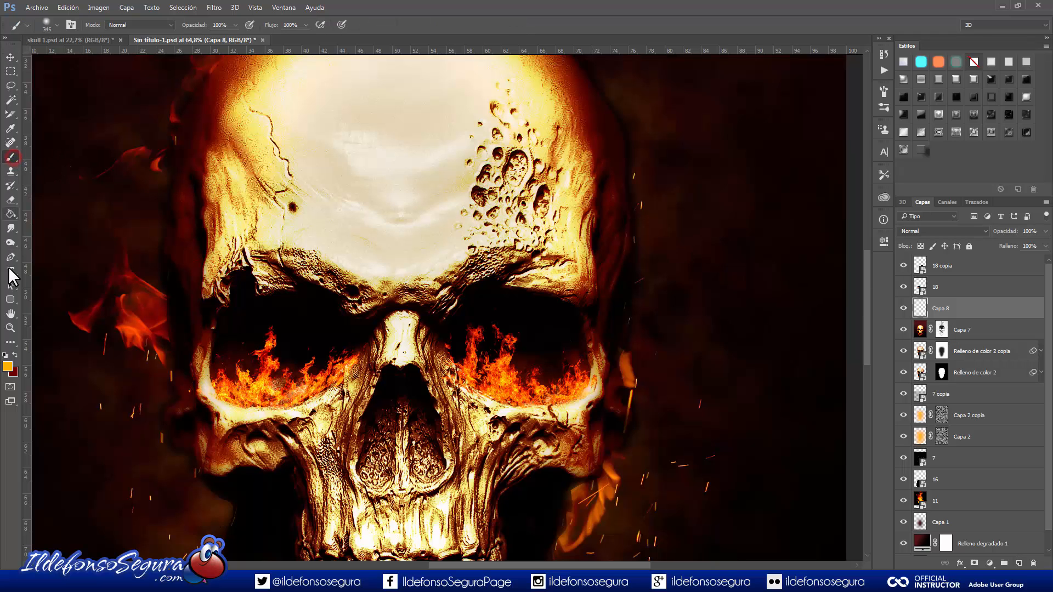
click(15, 354)
click(7, 367)
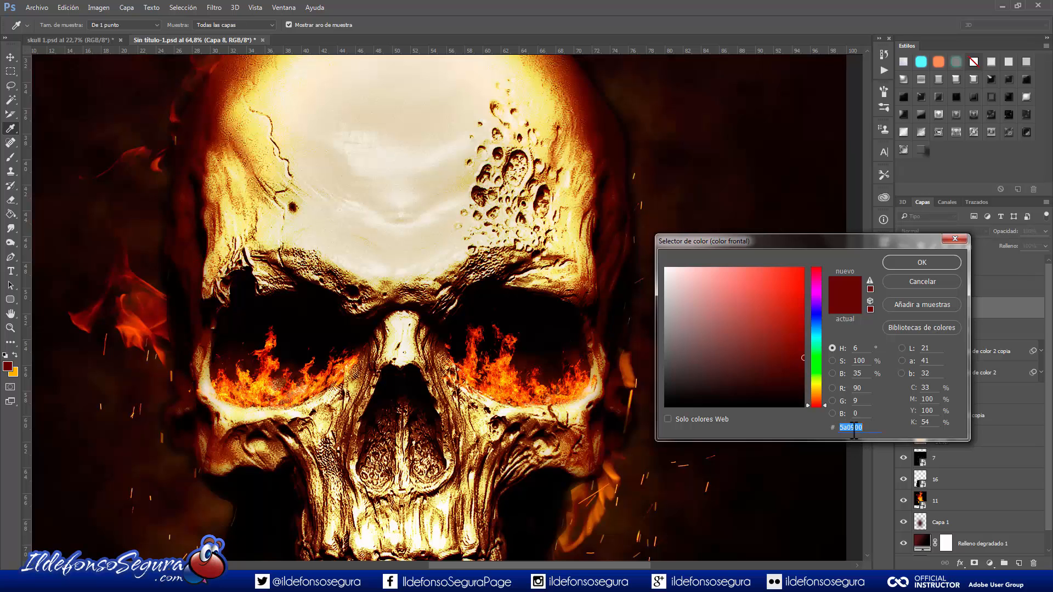
click(901, 261)
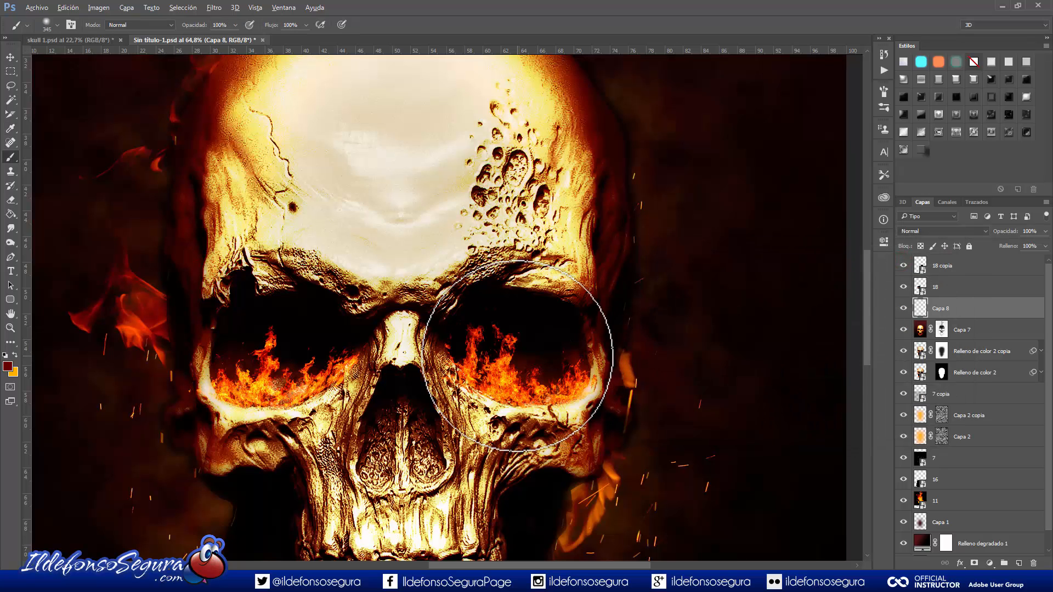
Step: Paint a soft dark red glow inside both eye sockets on Capa 8
click(519, 353)
drag(519, 354, 521, 353)
click(519, 349)
click(279, 351)
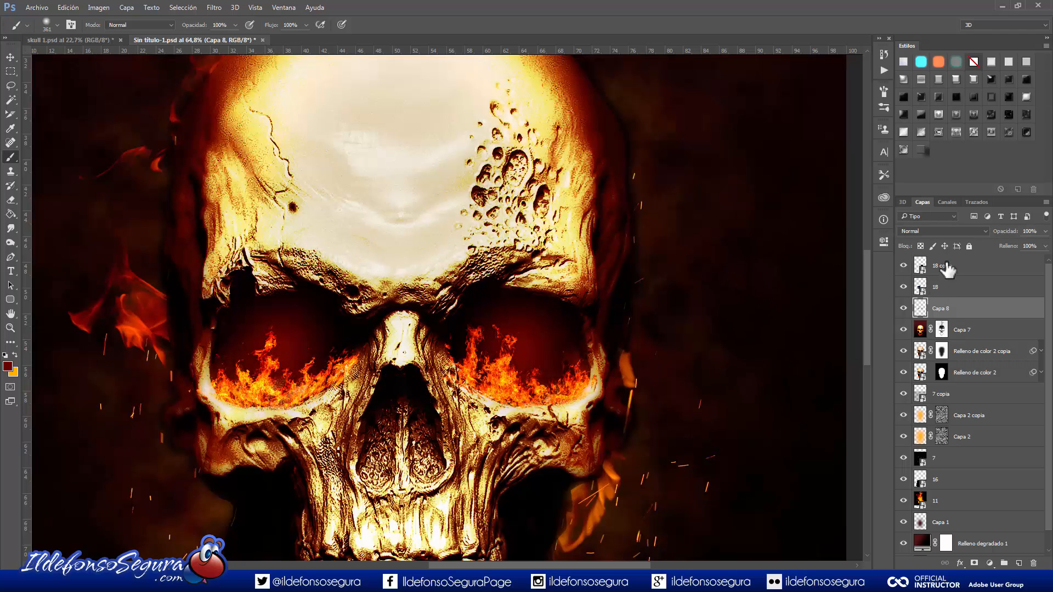
Step: Blend Capa 8 as Diferencia and set its opacity to 50%
click(946, 233)
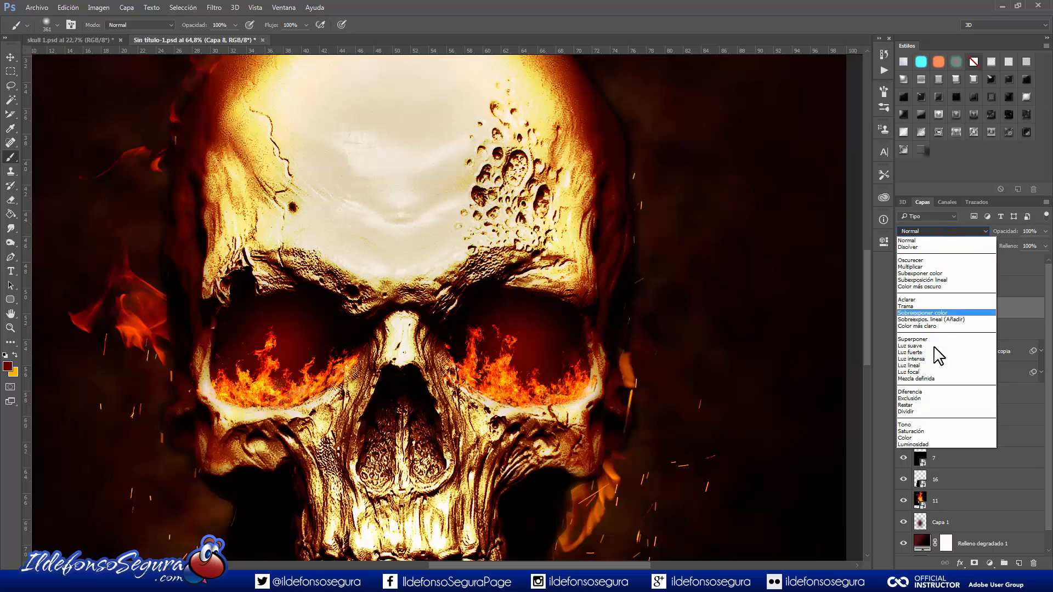
click(922, 392)
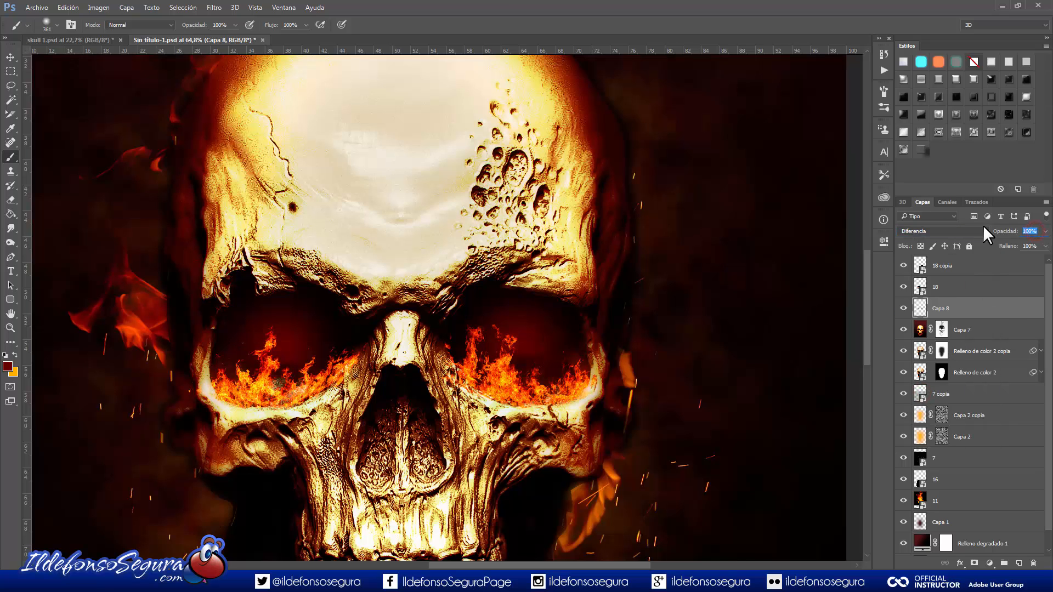
text(50)
key(Return)
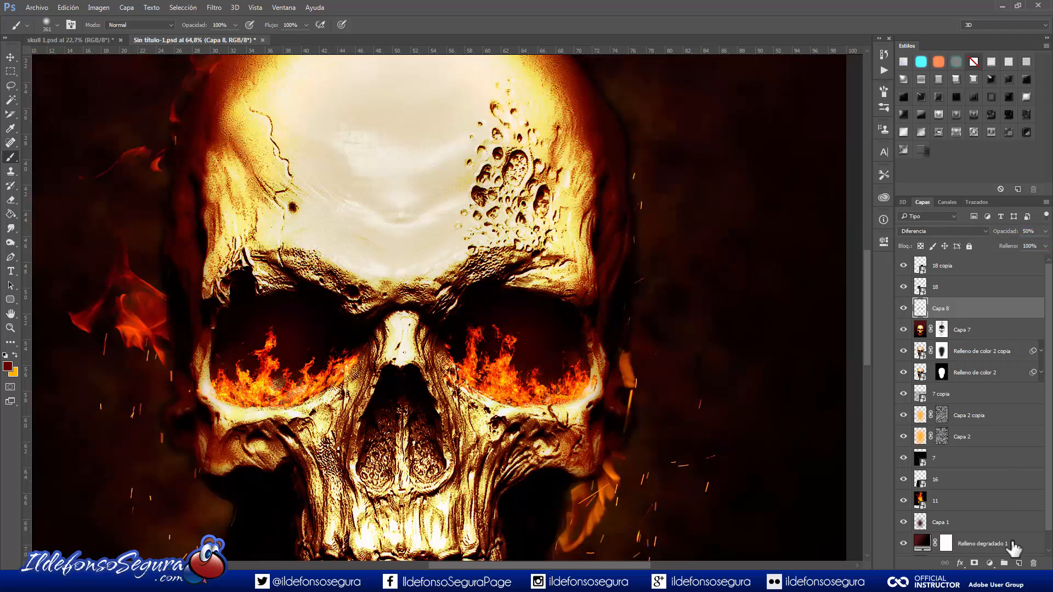
Step: Create a new layer above Capa 8 and paint a soft orange #feb113 glow inside both eye sockets
click(1021, 564)
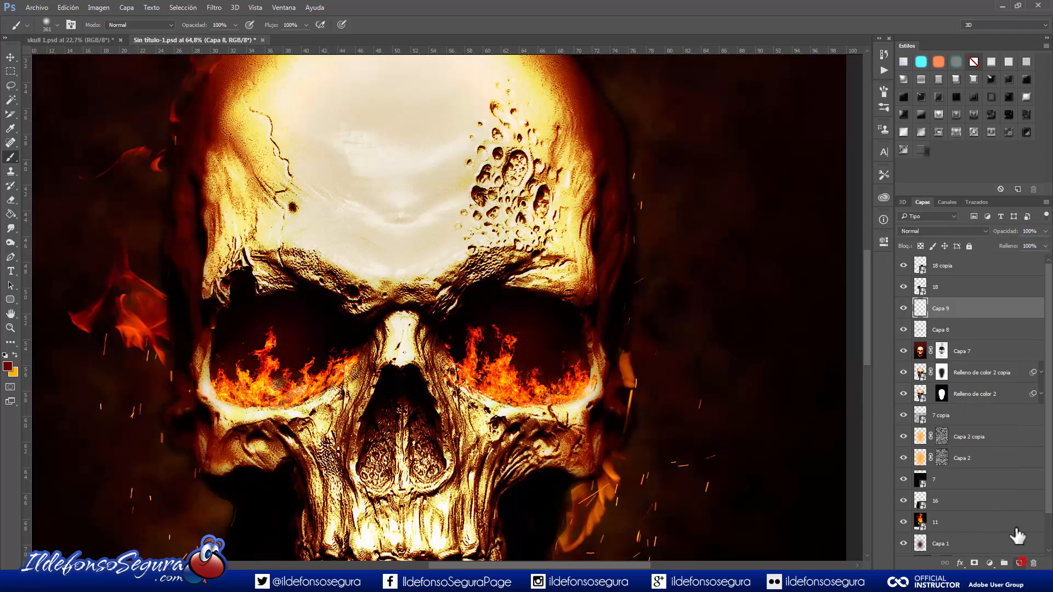
click(8, 367)
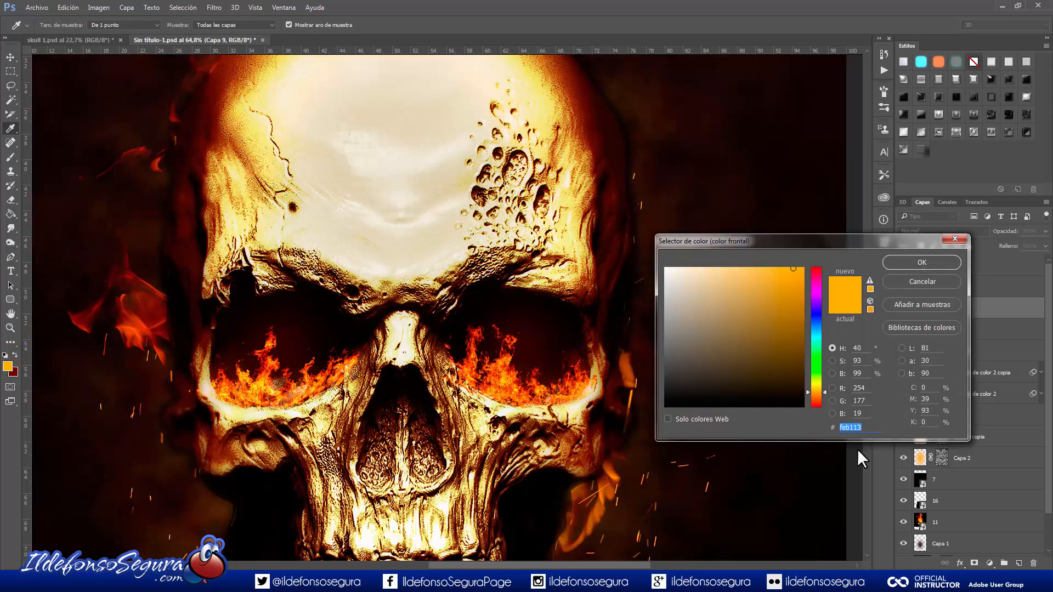
click(909, 263)
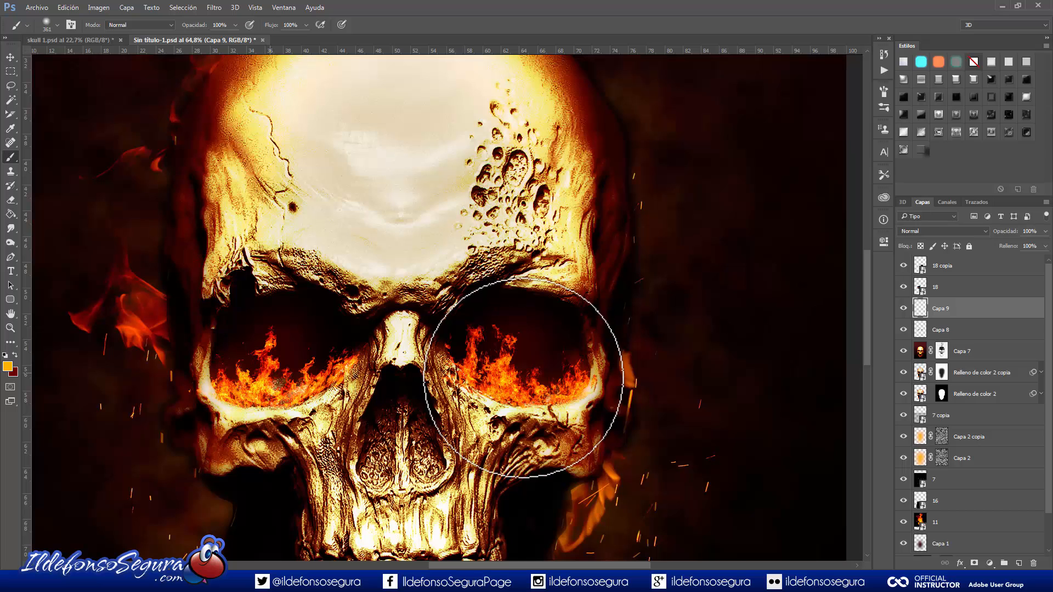
click(522, 376)
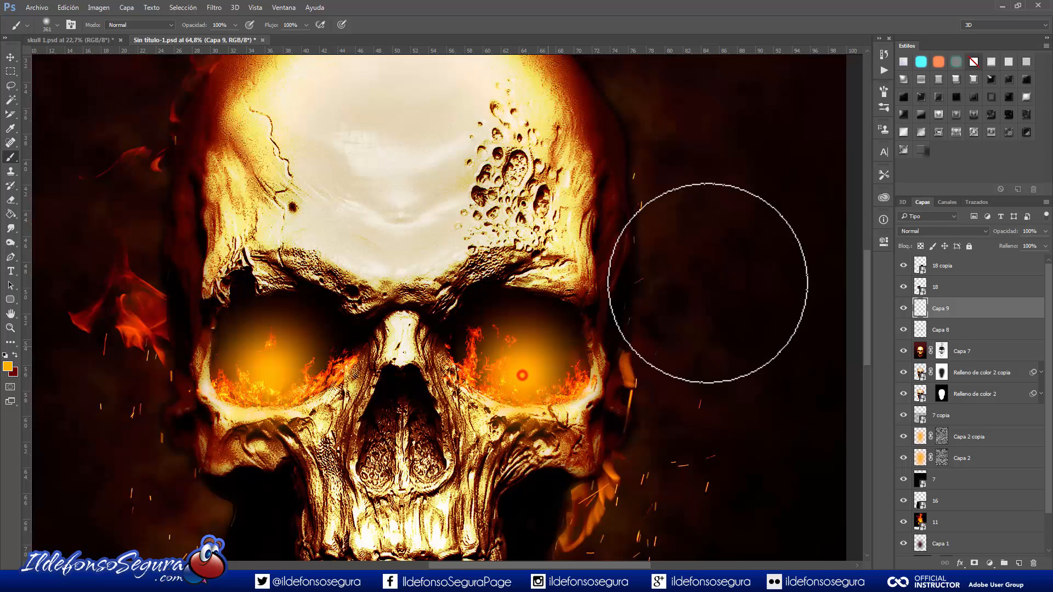
Step: Blend the orange eye glow layer as Superponer and fit the whole image in view
click(943, 231)
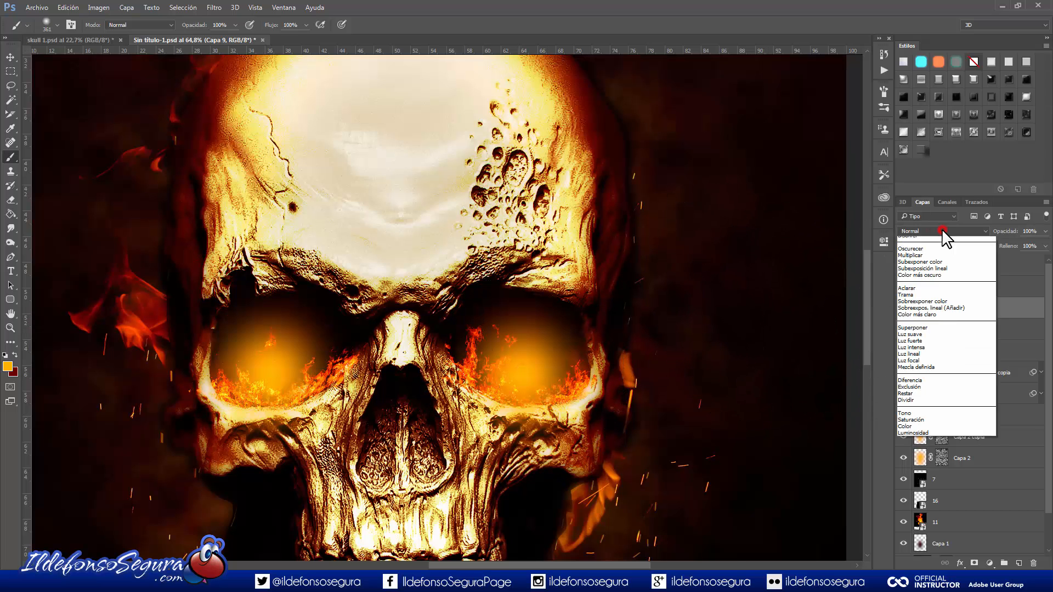
click(917, 339)
key(v)
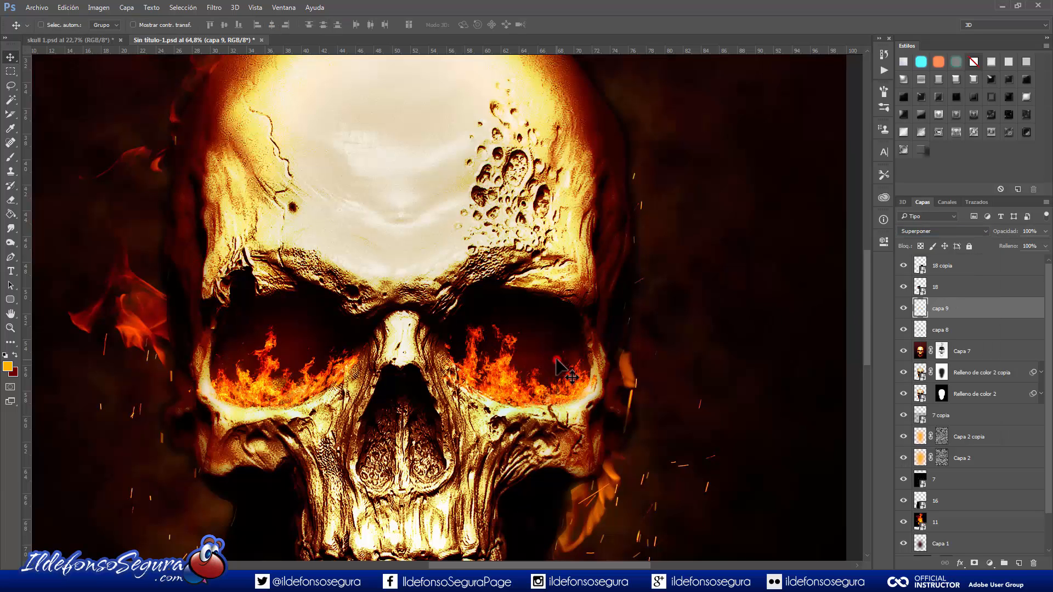
key(ctrl+0)
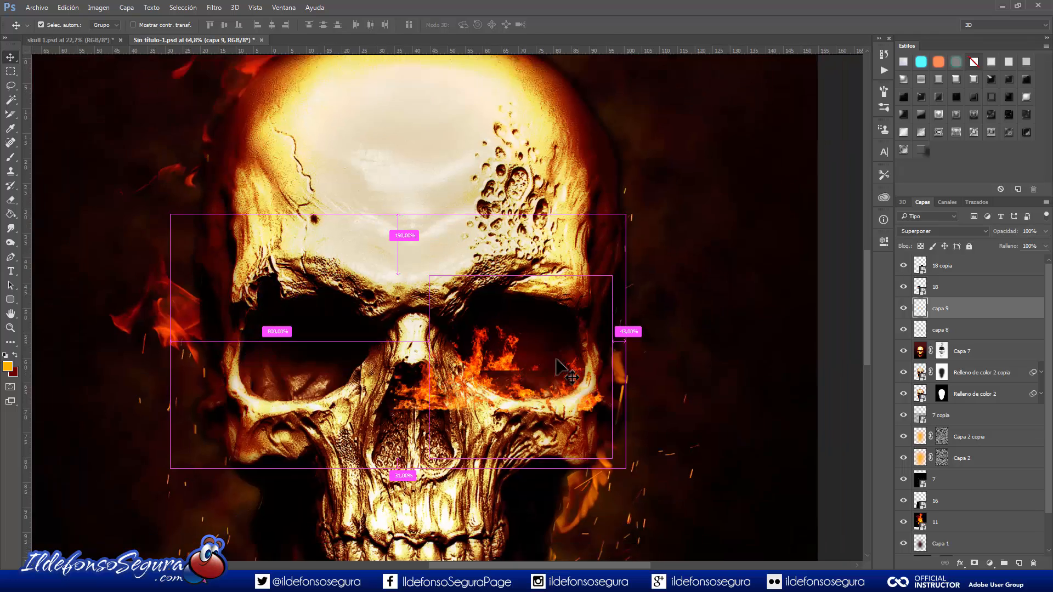
scroll(517, 352, down, 1)
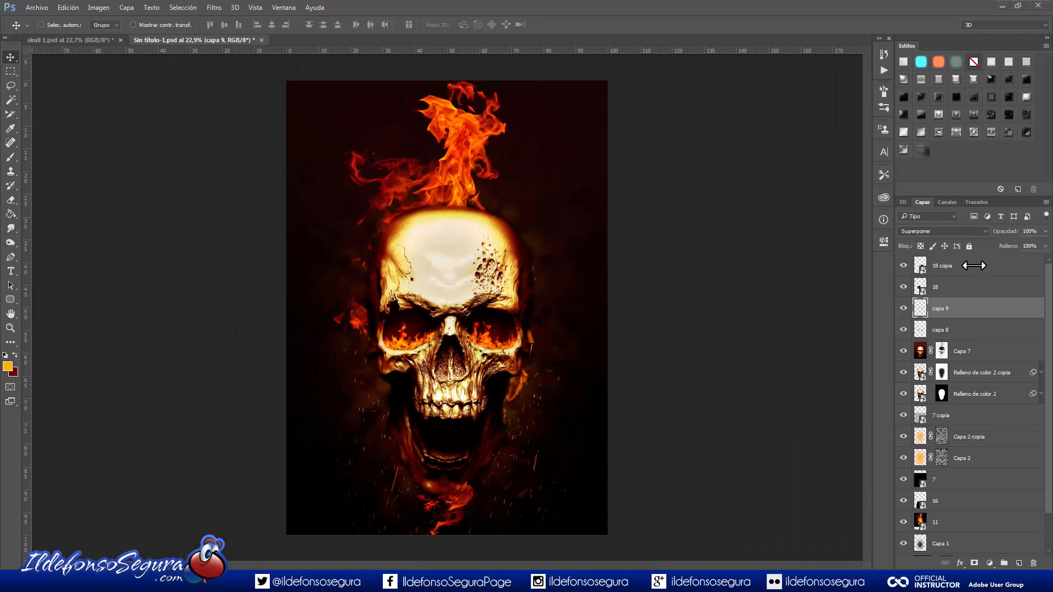
Step: Place flame image 16 from the Llamas 2-assets folder as an embedded element above 18 copia
click(956, 267)
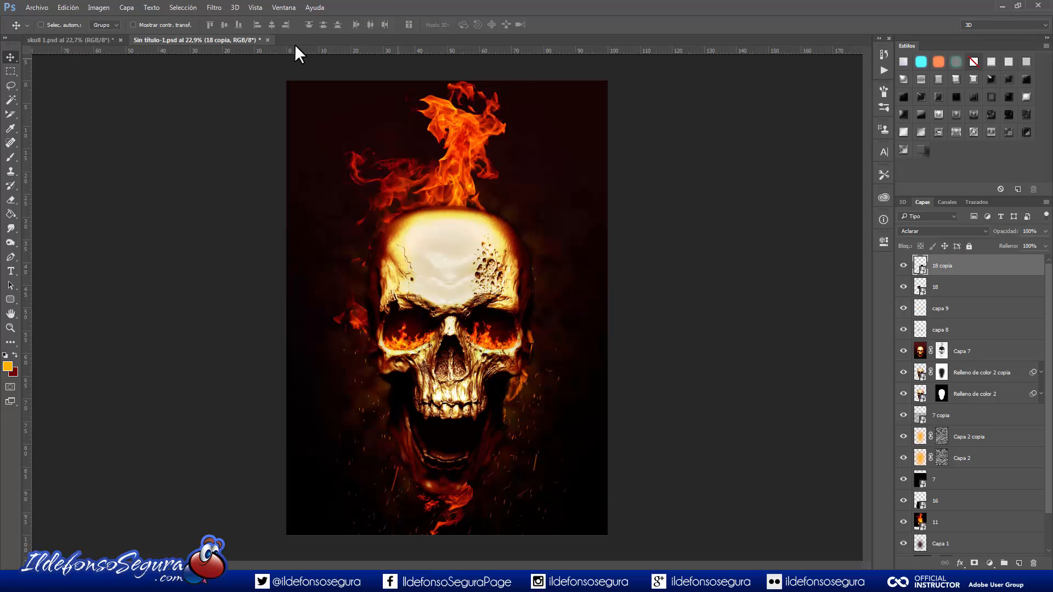
click(43, 7)
click(72, 208)
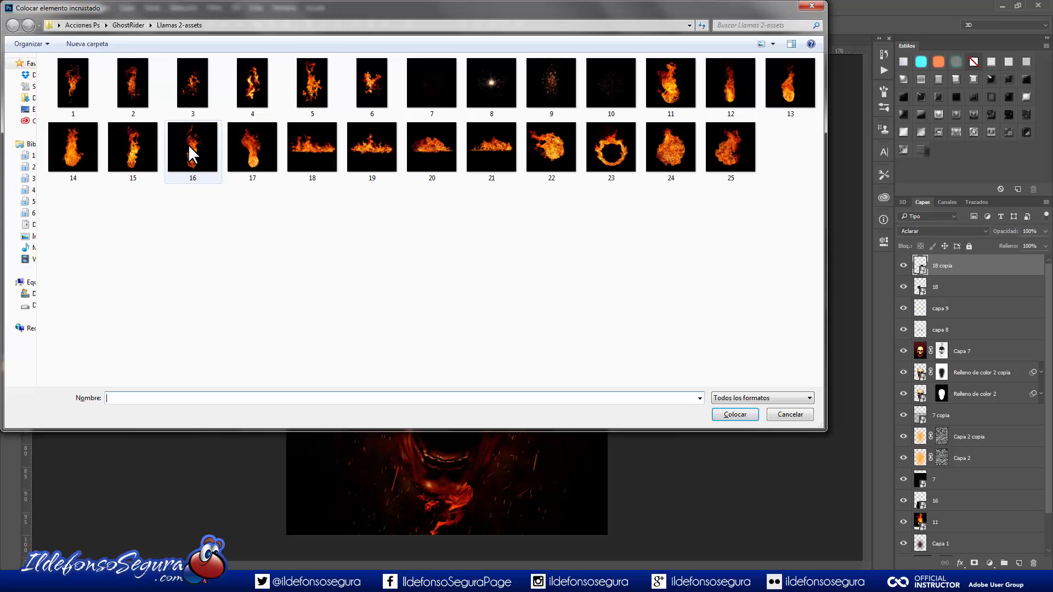
click(189, 146)
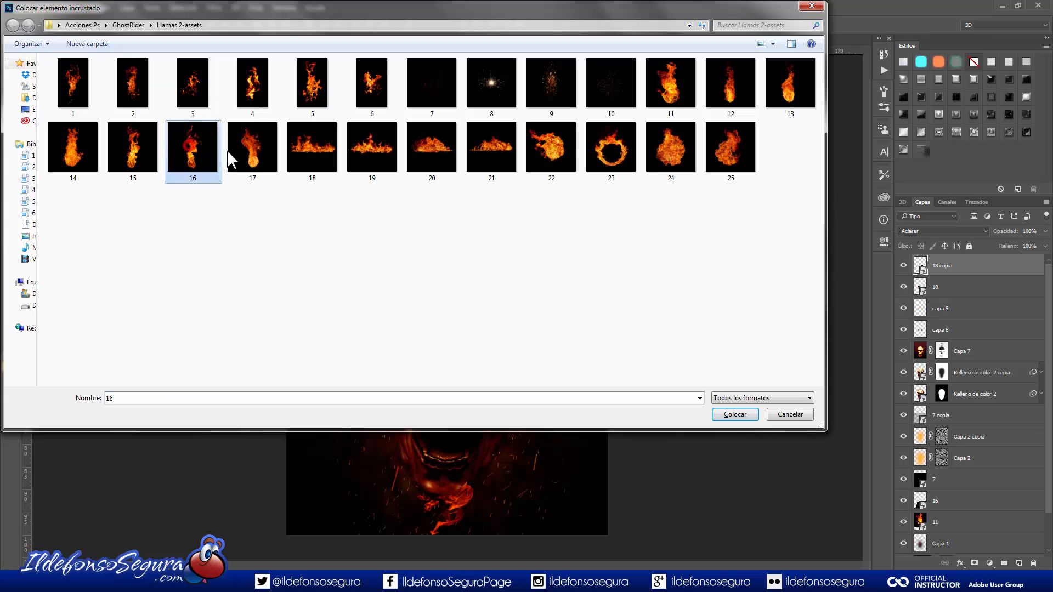
click(744, 418)
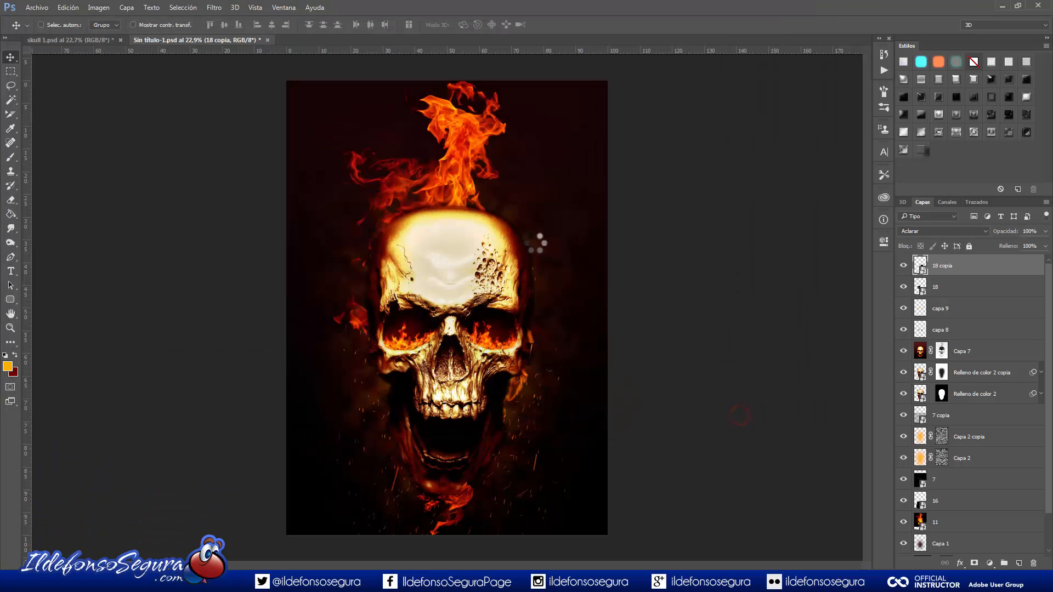
Step: Blend flame 16 as Aclarar, scale it to about 69% and position it along the skull's upper left side
click(926, 232)
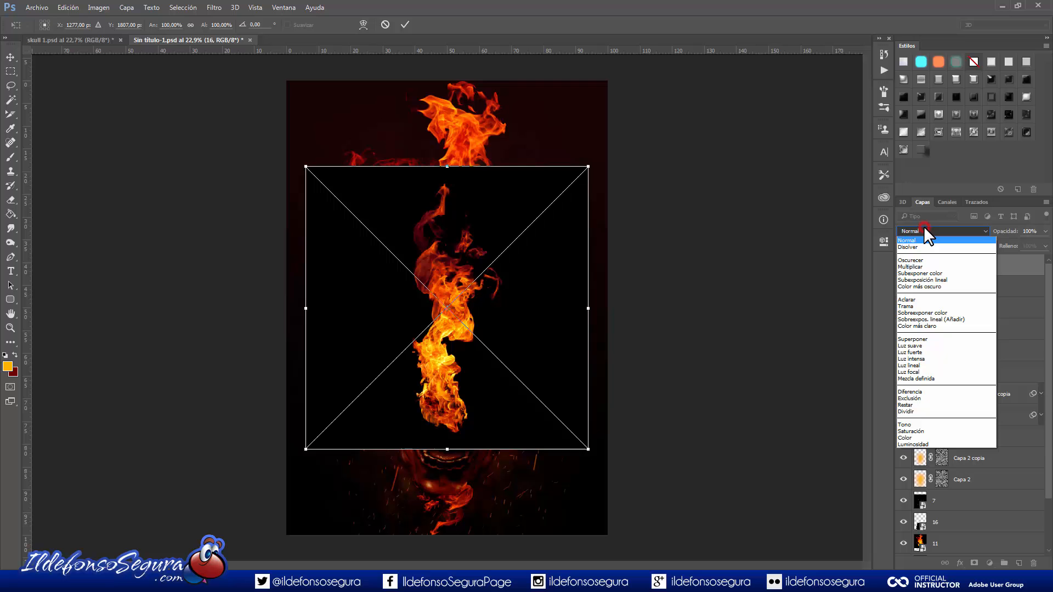
click(922, 300)
drag(590, 167, 500, 255)
drag(442, 283, 432, 134)
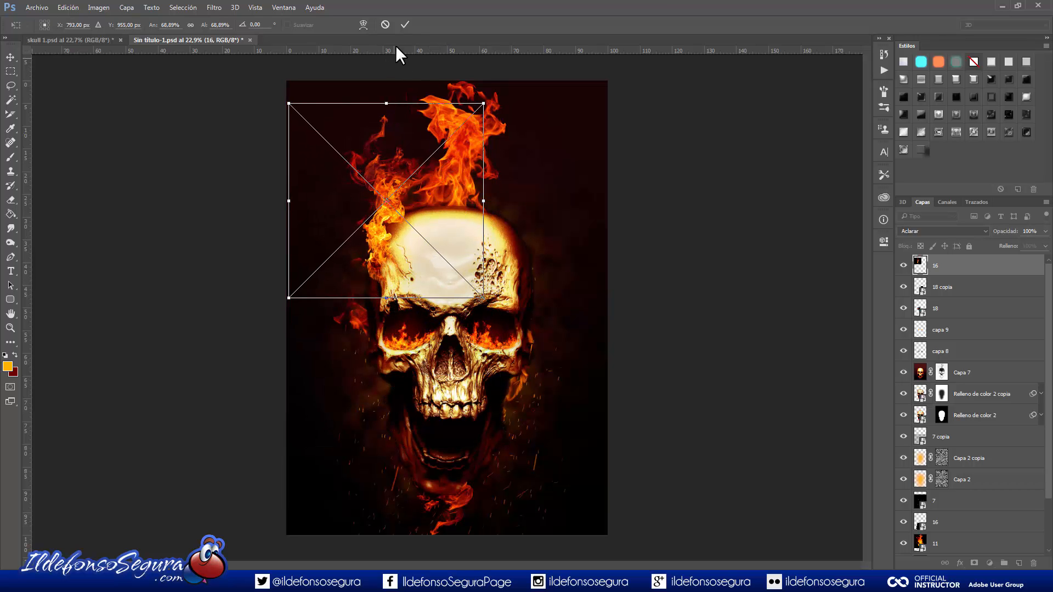
click(405, 24)
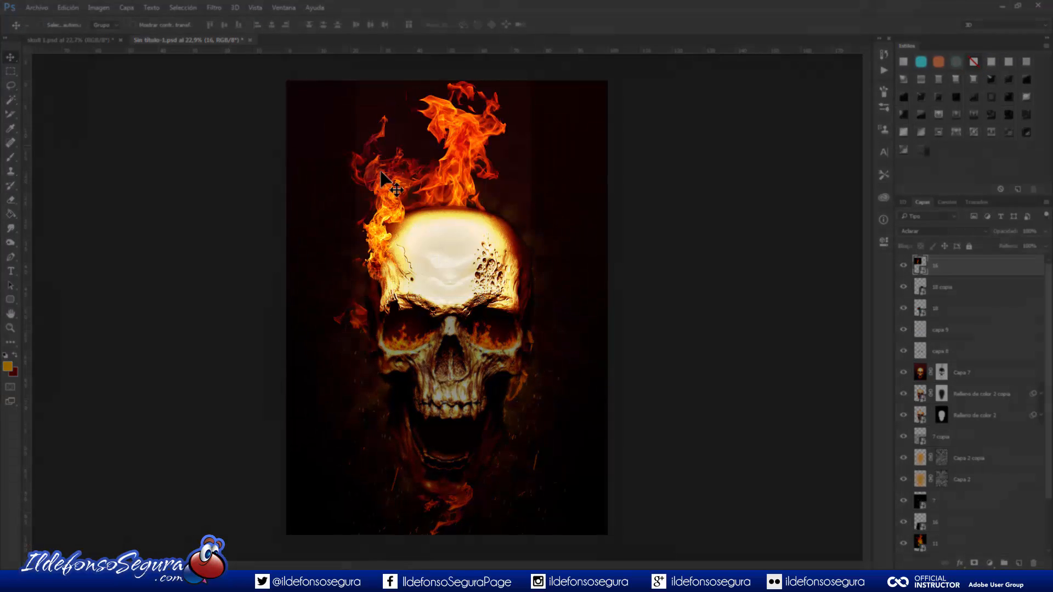
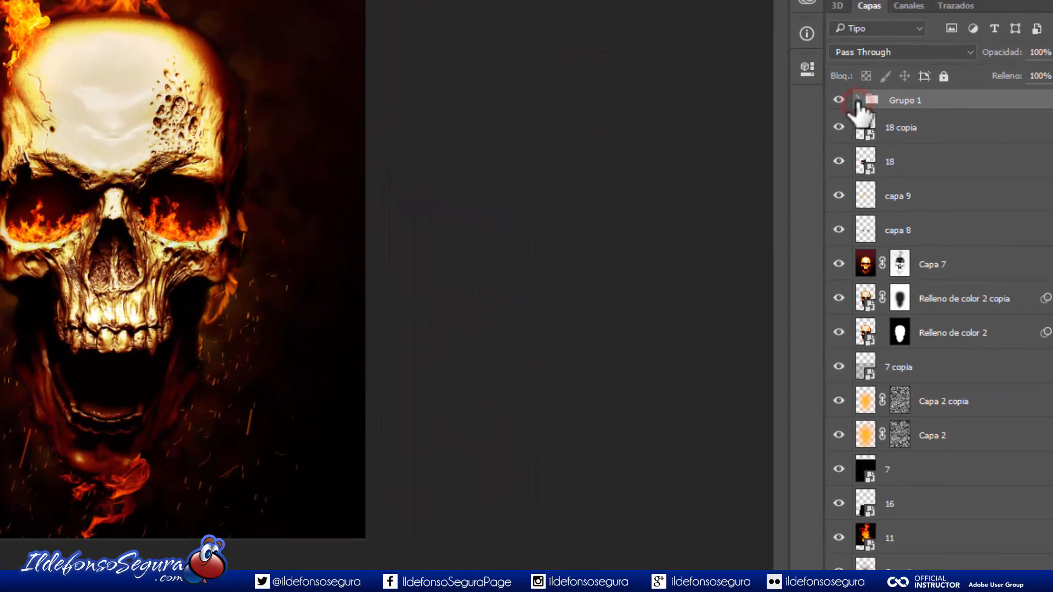
Step: Expand Grupo 1 and show the flame layers 16, 16 copia, 16 copia 2 and 16 copia 3
click(857, 102)
scroll(877, 417, down, 1)
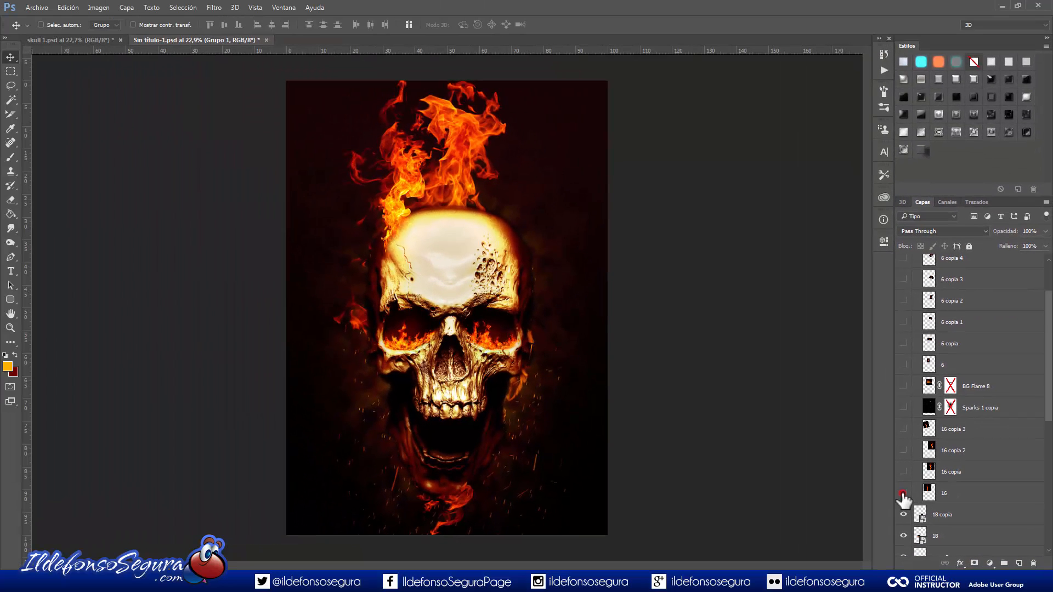
click(903, 494)
click(903, 494)
click(904, 472)
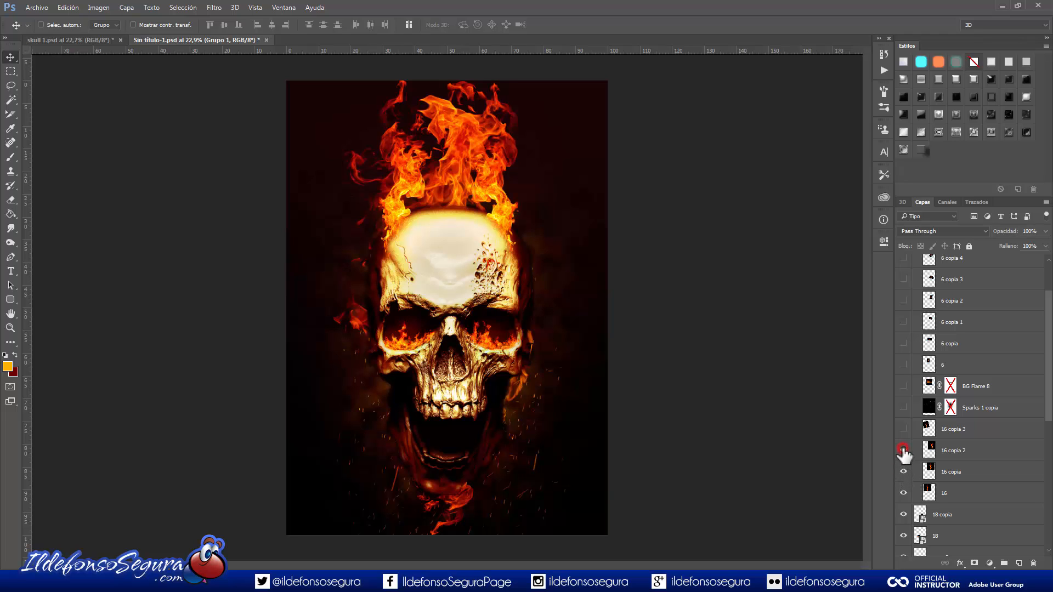
click(904, 450)
click(903, 429)
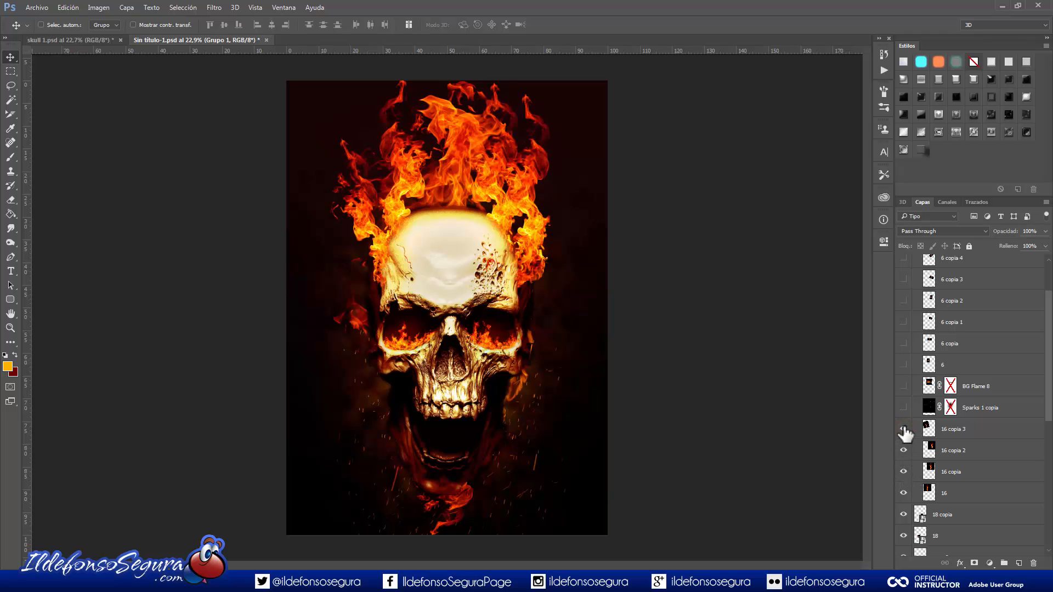
Step: Show Sparks 1 copia with its layer mask enabled, viewing the layer and the mask on their own
click(905, 408)
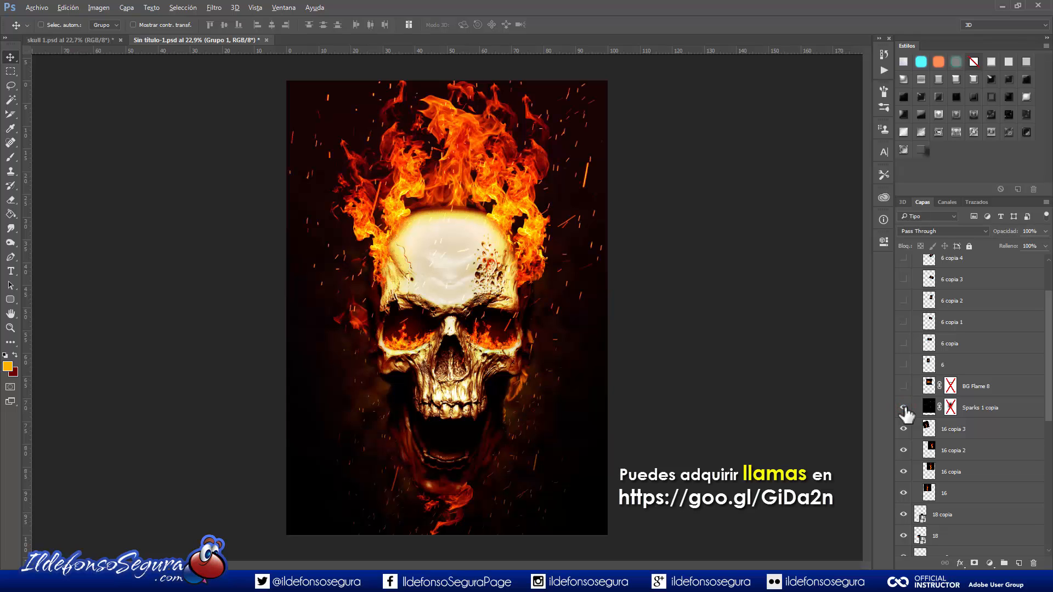
alt+click(905, 408)
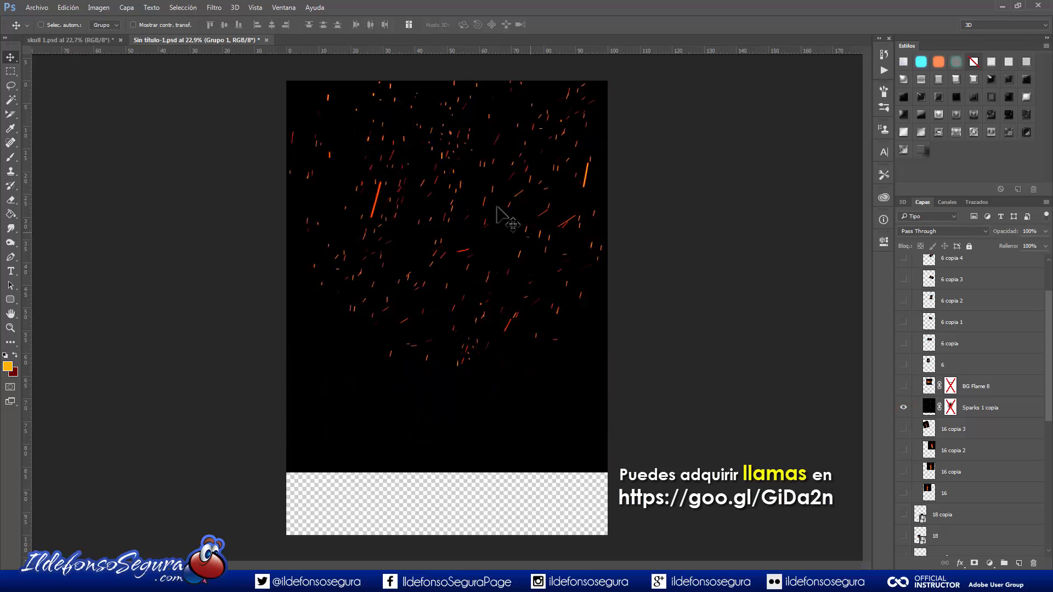
alt+click(904, 408)
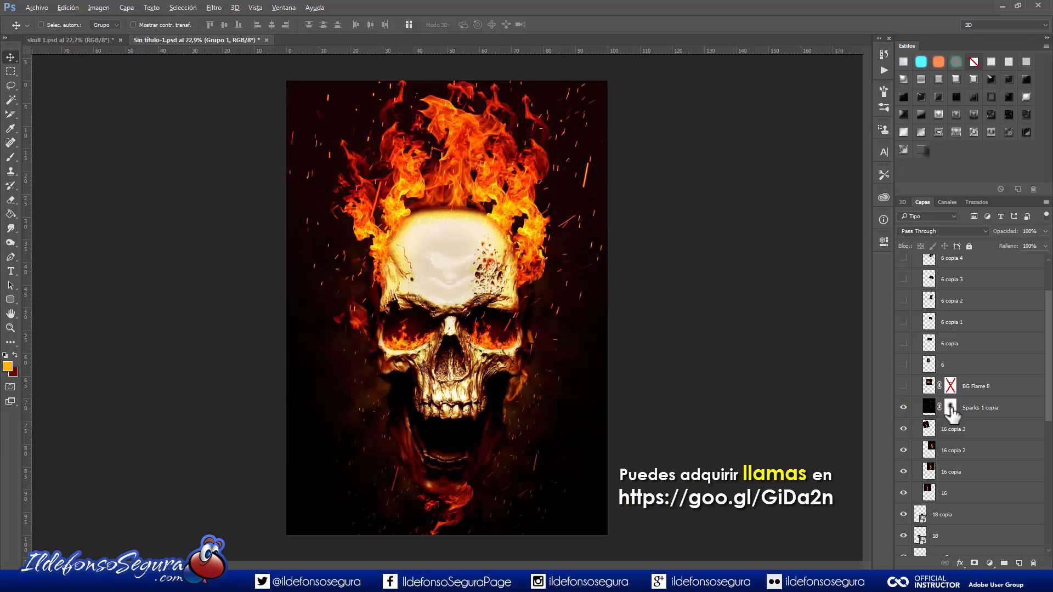
alt+click(951, 408)
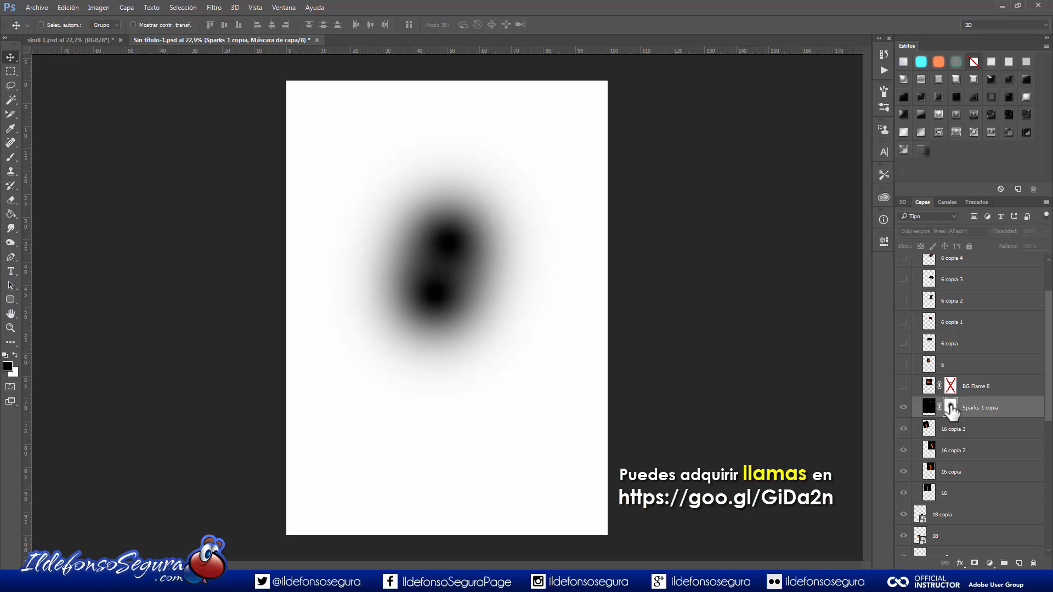
alt+click(951, 409)
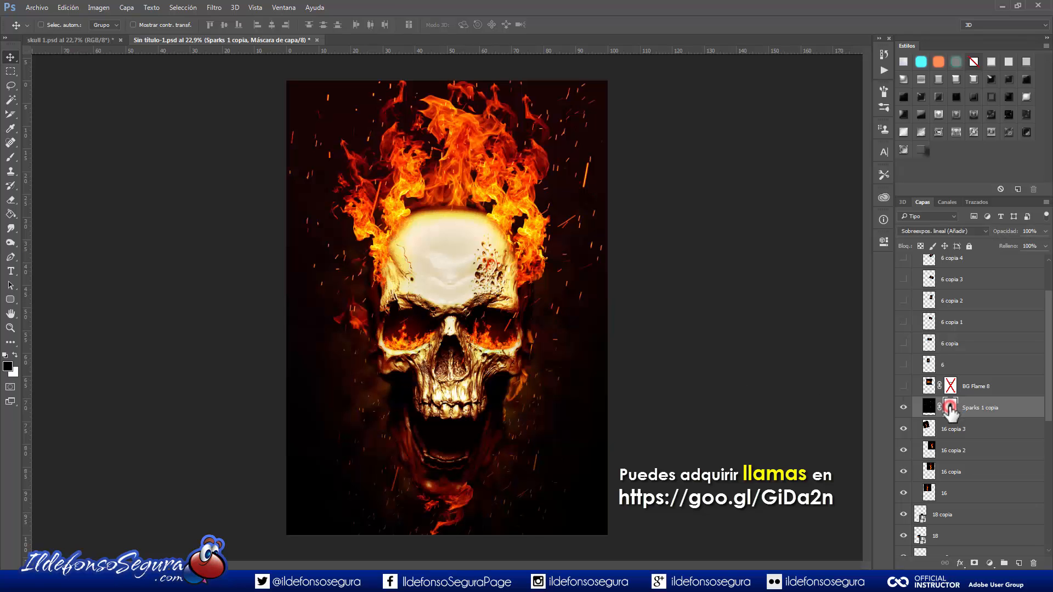
Step: Show BG Flame 8 with its layer mask enabled, viewing the mask and the masked flame on their own
click(902, 387)
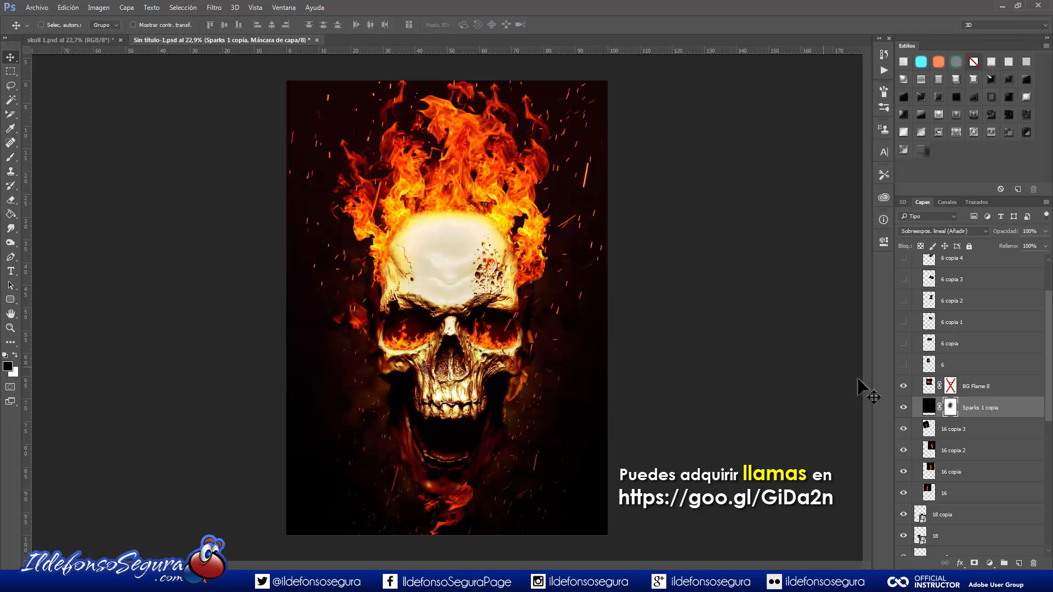
alt+click(950, 386)
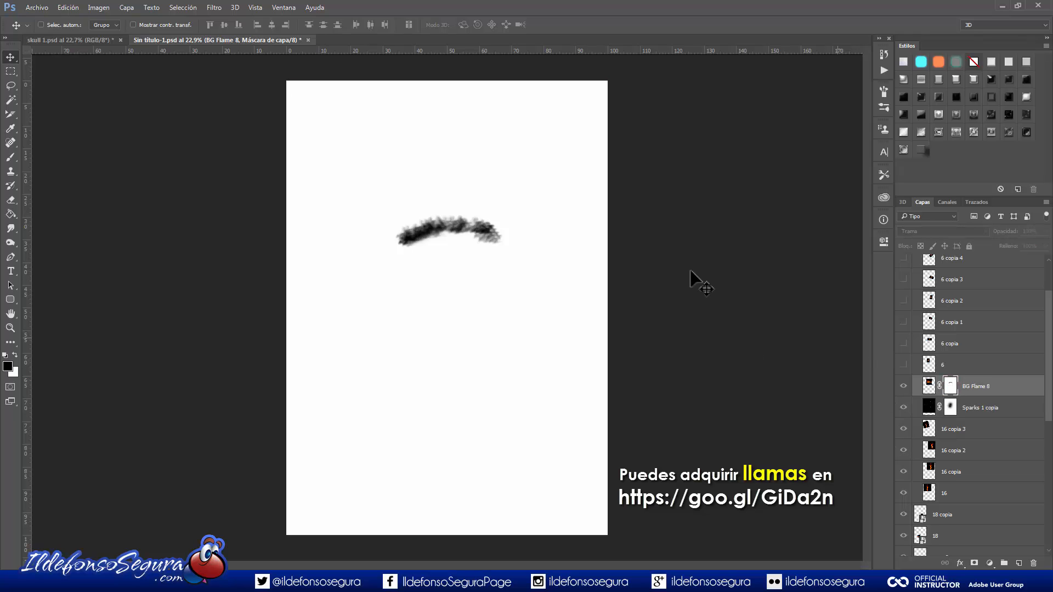
click(926, 386)
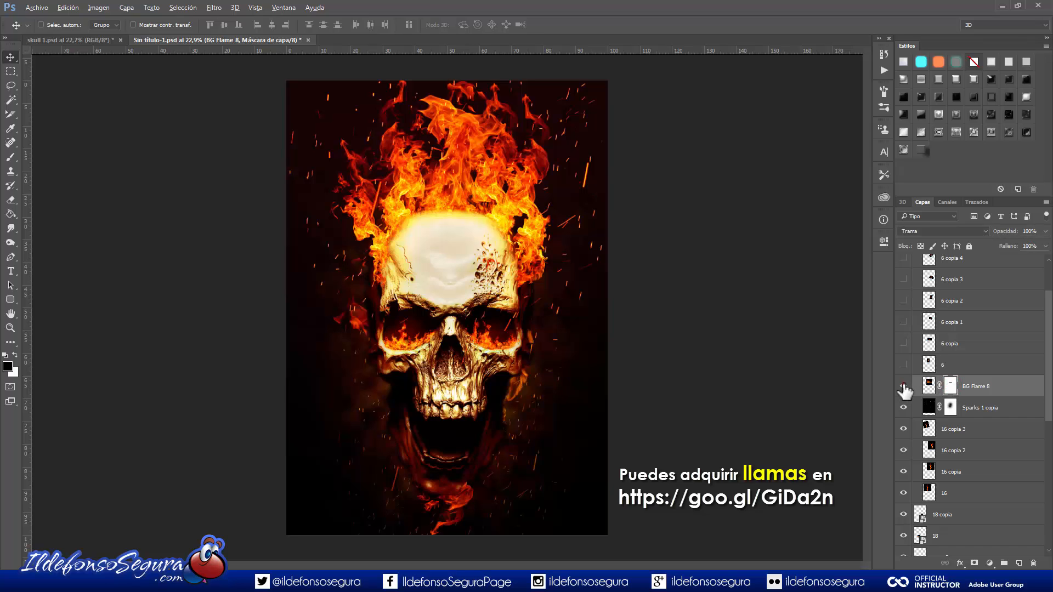
alt+click(904, 388)
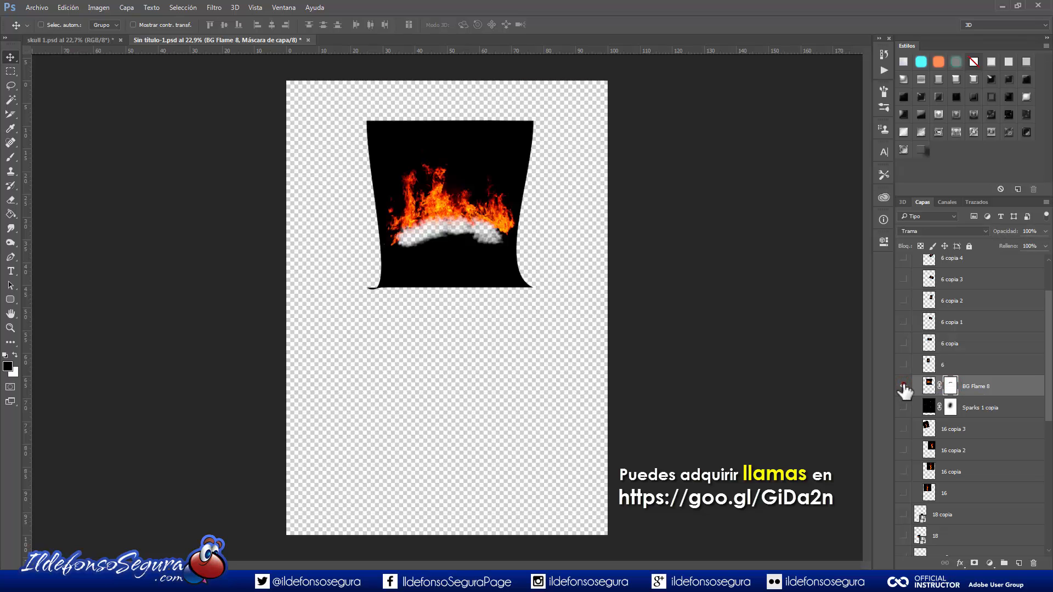
alt+click(904, 387)
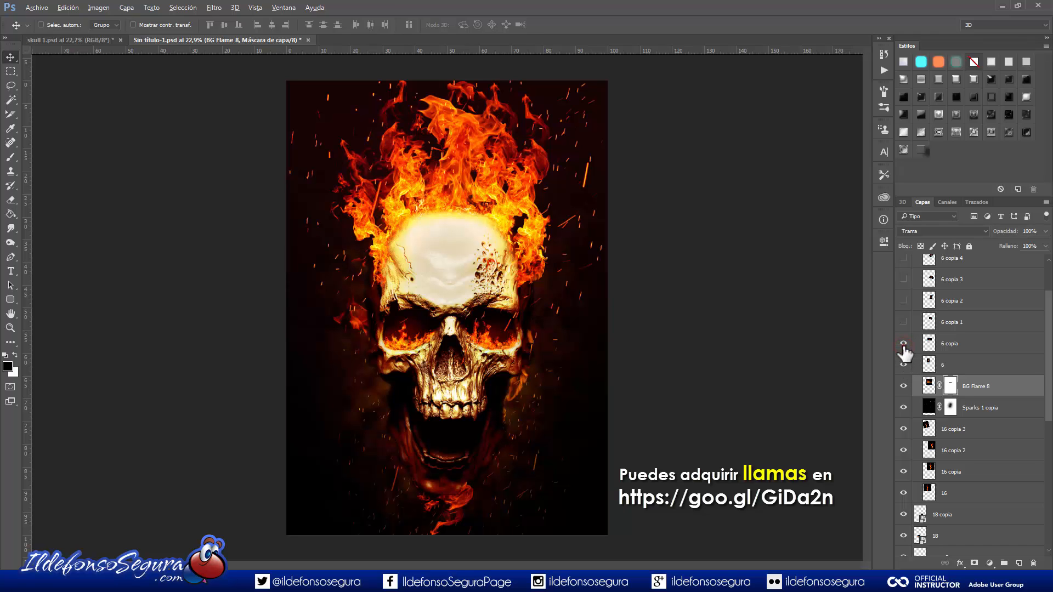
Step: Show the remaining small flame layers in Grupo 1, from 6 up to 6 copia 6
alt+click(904, 344)
alt+click(904, 344)
alt+click(904, 322)
alt+click(903, 323)
alt+click(903, 301)
alt+click(903, 301)
scroll(904, 307, up, 3)
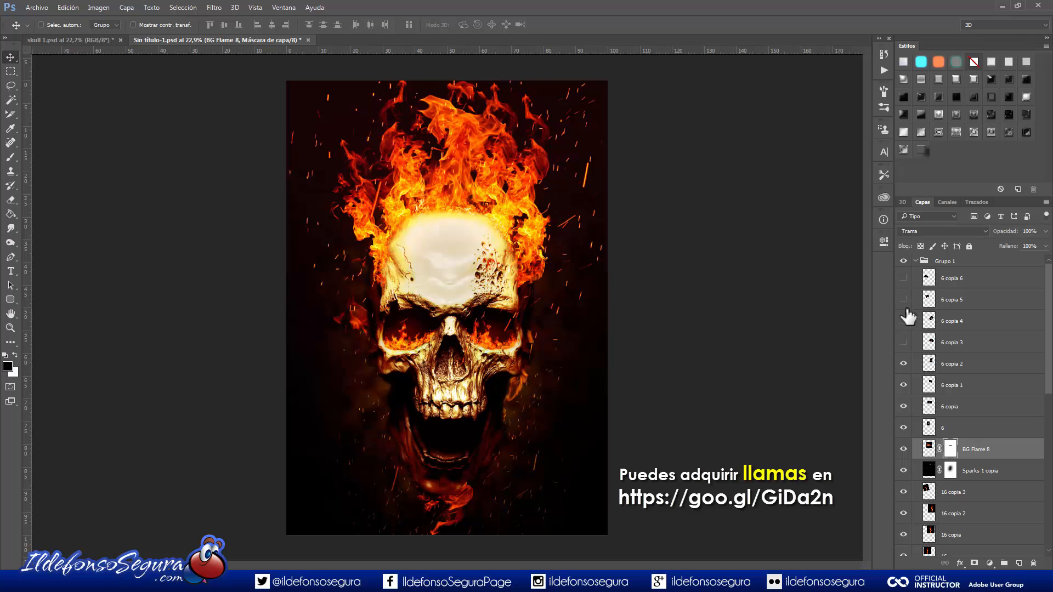
drag(904, 335, 903, 277)
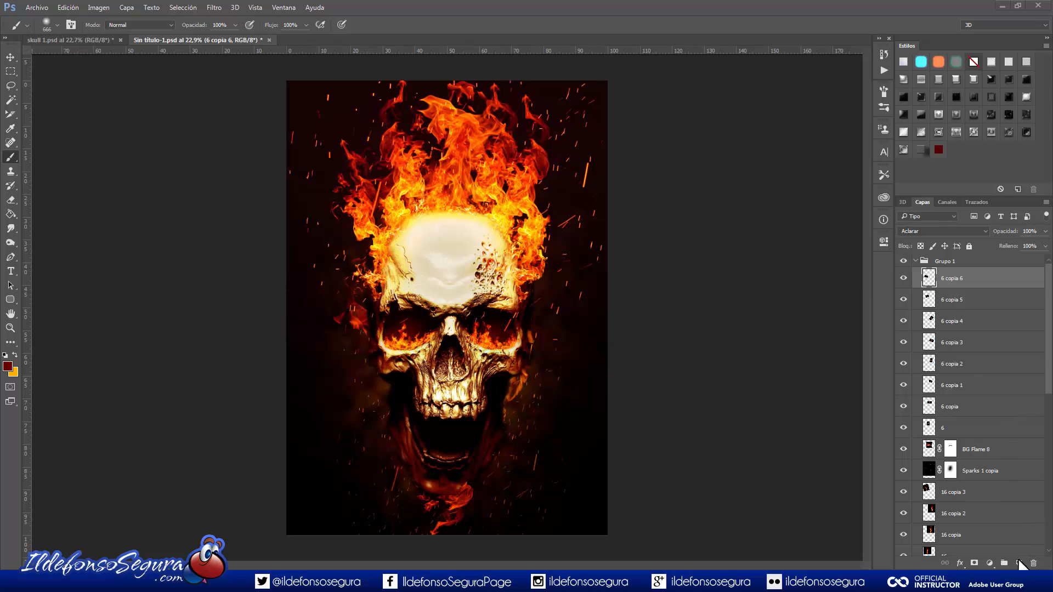
Step: Create a new layer above 6 copia 6 and load the skull outline from Relleno de color 2 as a selection
click(1019, 562)
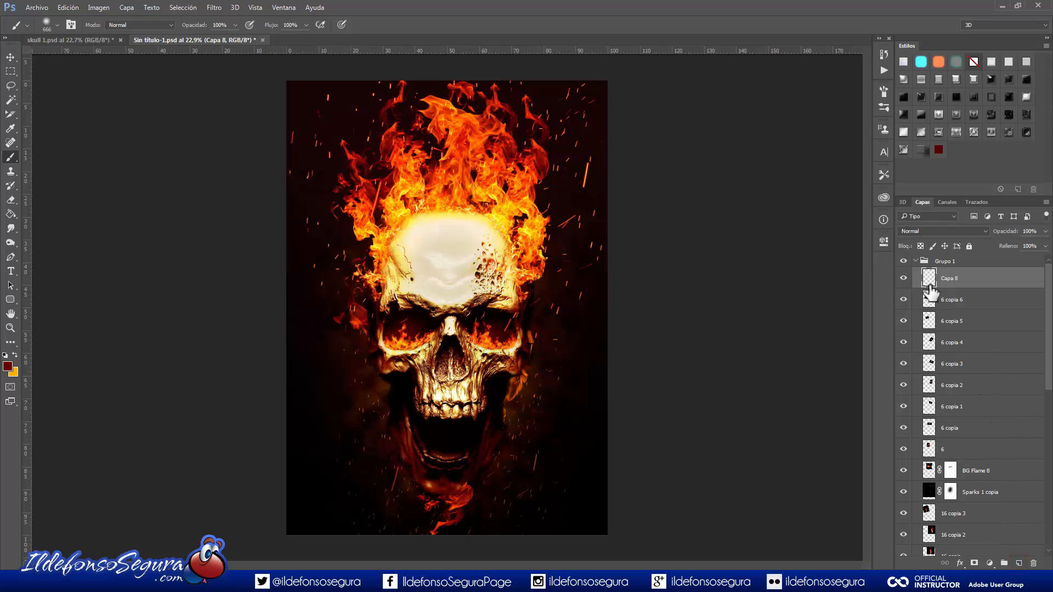
scroll(941, 337, down, 5)
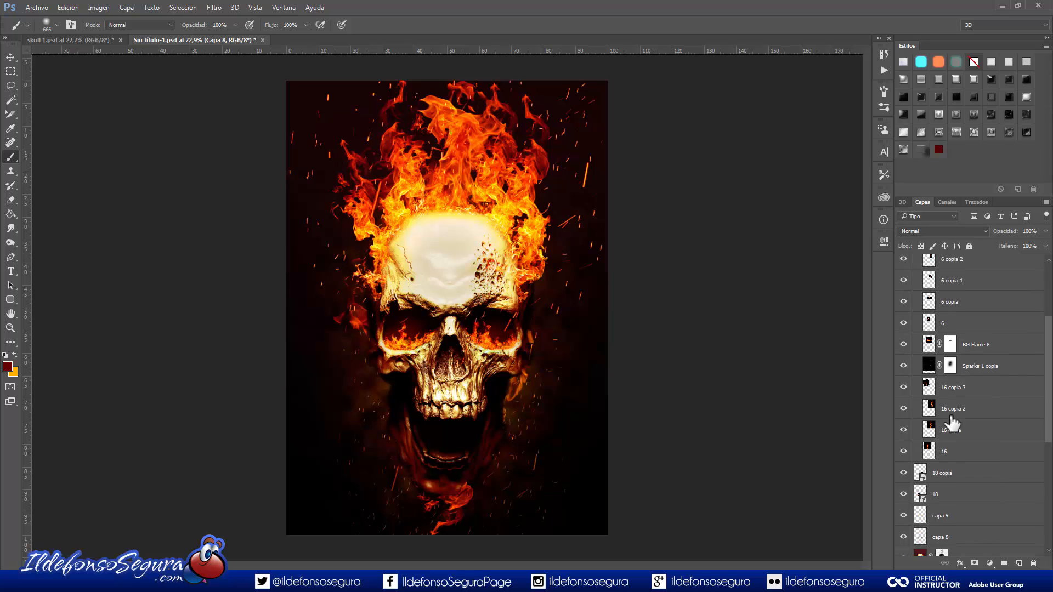
scroll(951, 427, down, 3)
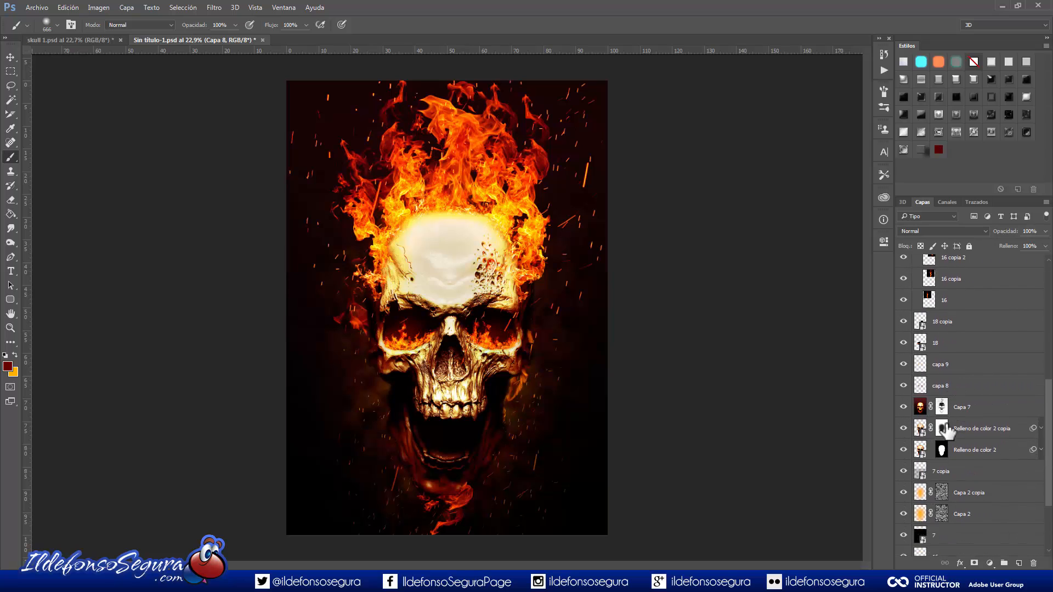
key(ctrl)
ctrl+click(918, 451)
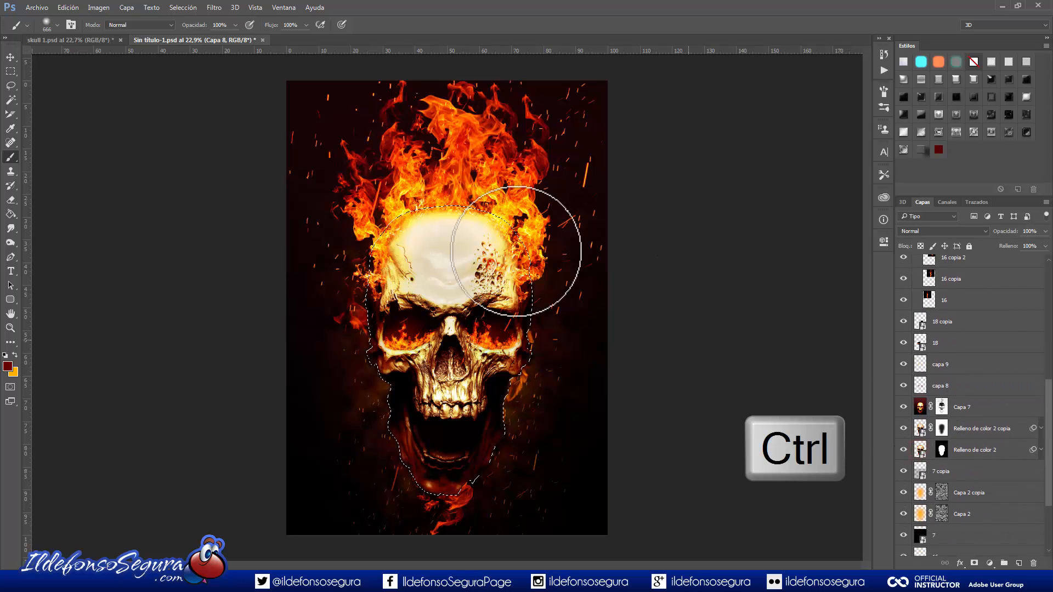
Step: Fill the skull-shaped selection on Capa 8 with the dark red foreground colour using the Paint Bucket, and deselect
scroll(991, 287, up, 11)
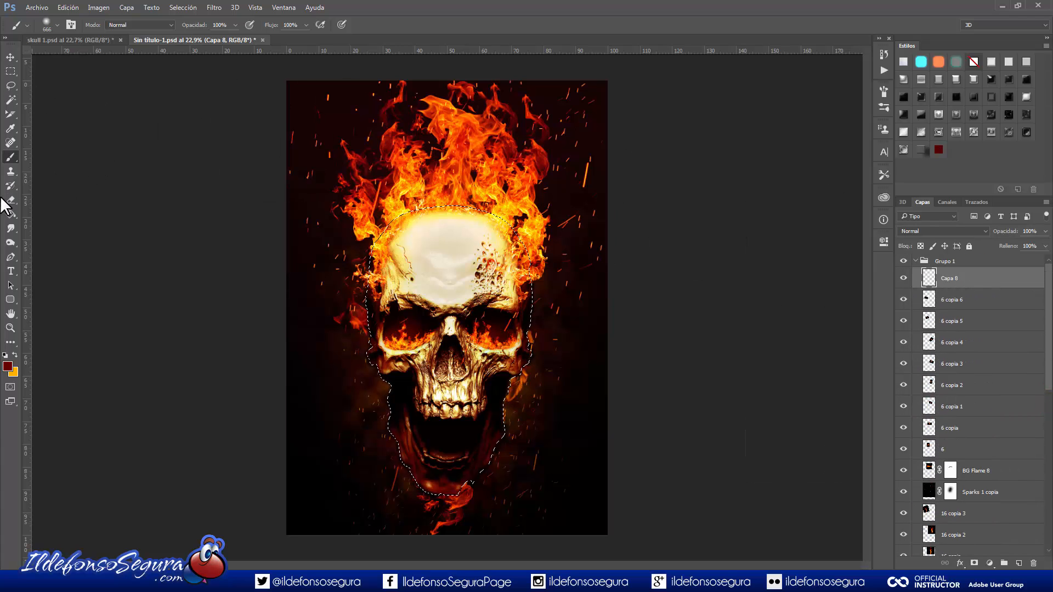
click(11, 214)
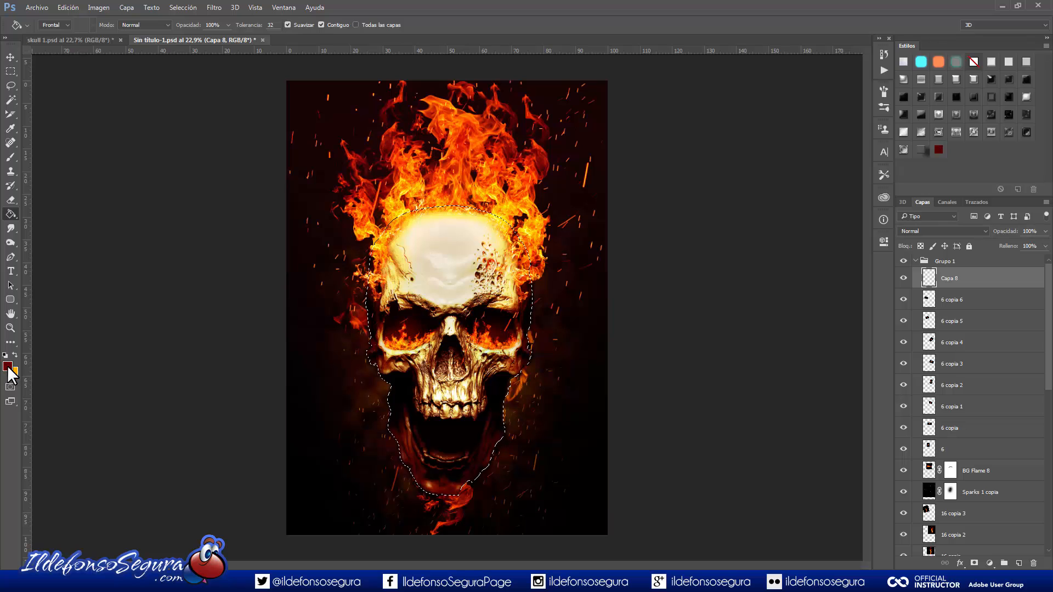
click(413, 305)
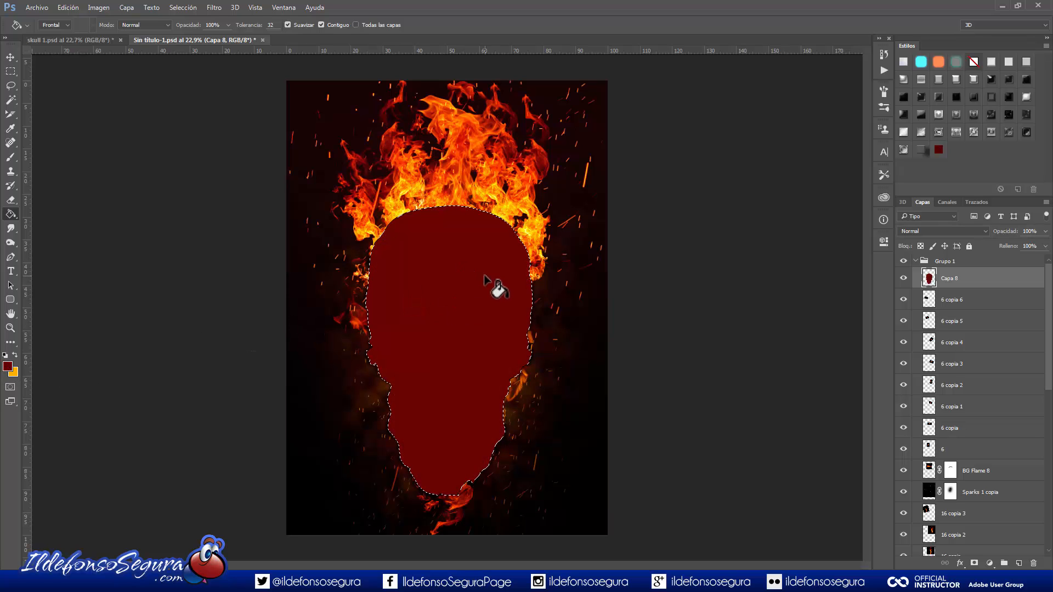
key(ctrl+d)
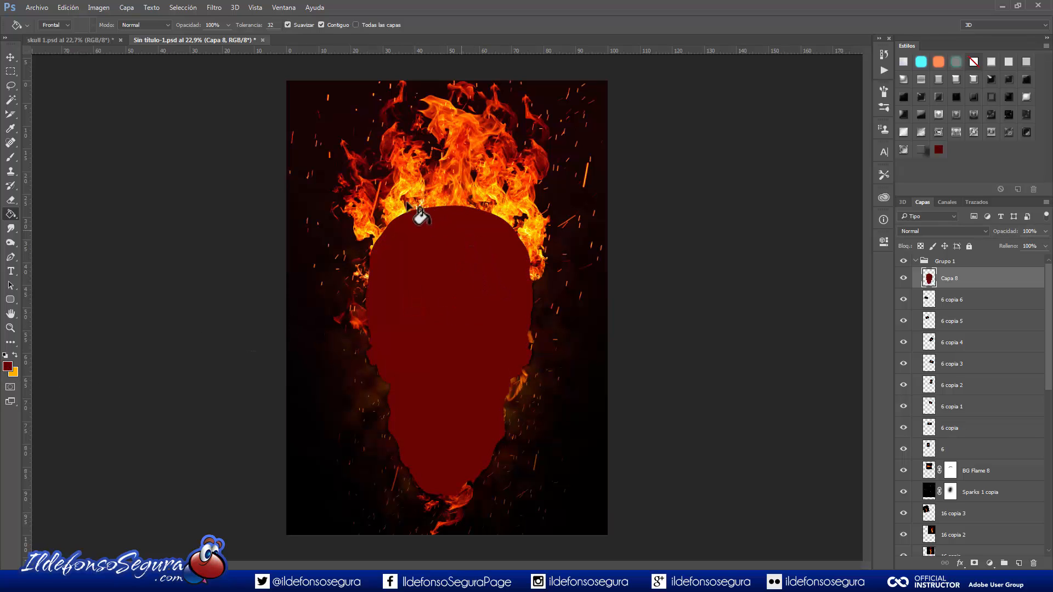
Step: Apply a Gaussian blur with a 20 pixel radius to the red skull shape on Capa 8
click(215, 9)
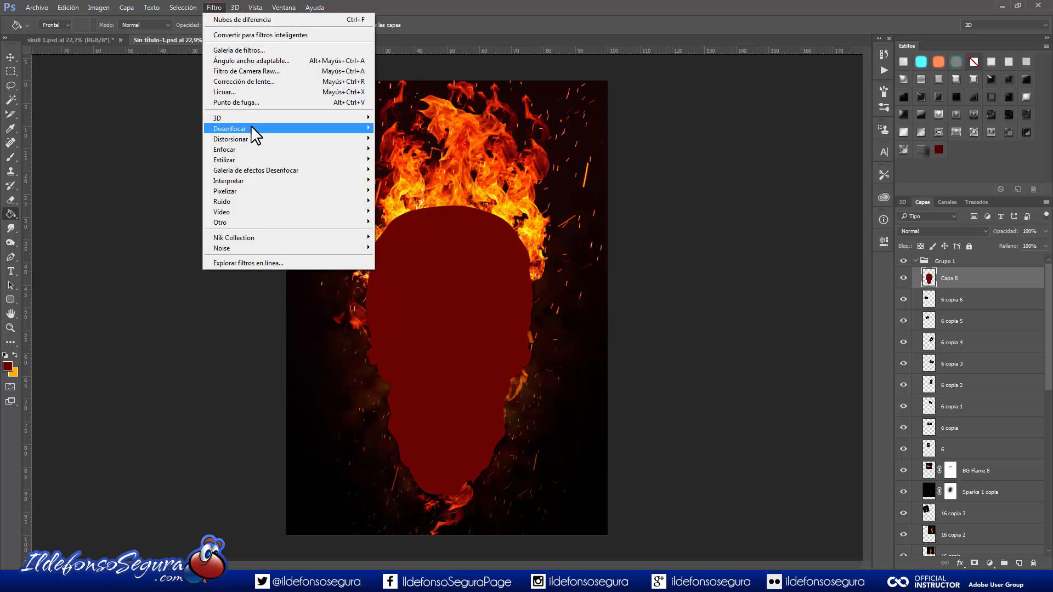
mouse_move(252, 129)
click(442, 202)
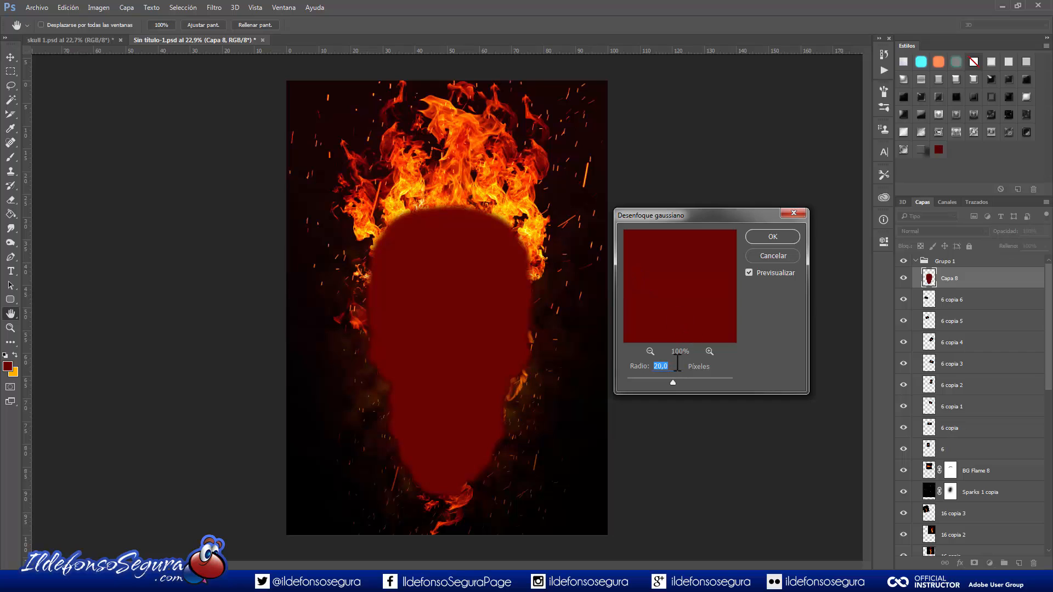
click(772, 239)
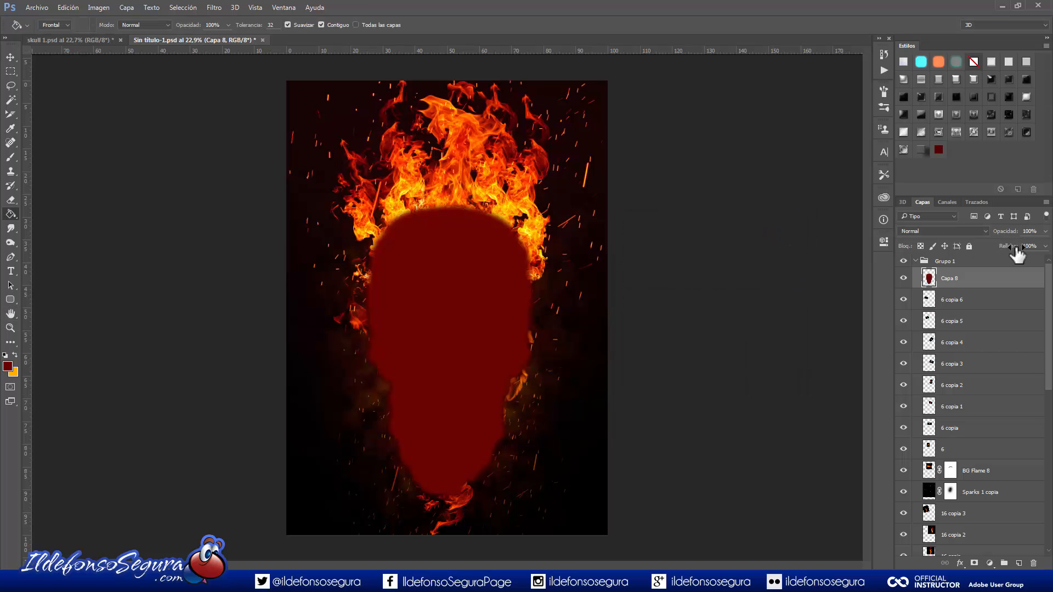
Step: Set Capa 8's fill to 0% and its blend mode to Disolver in the layer's blending options
drag(1003, 253, 878, 243)
drag(1009, 247, 947, 248)
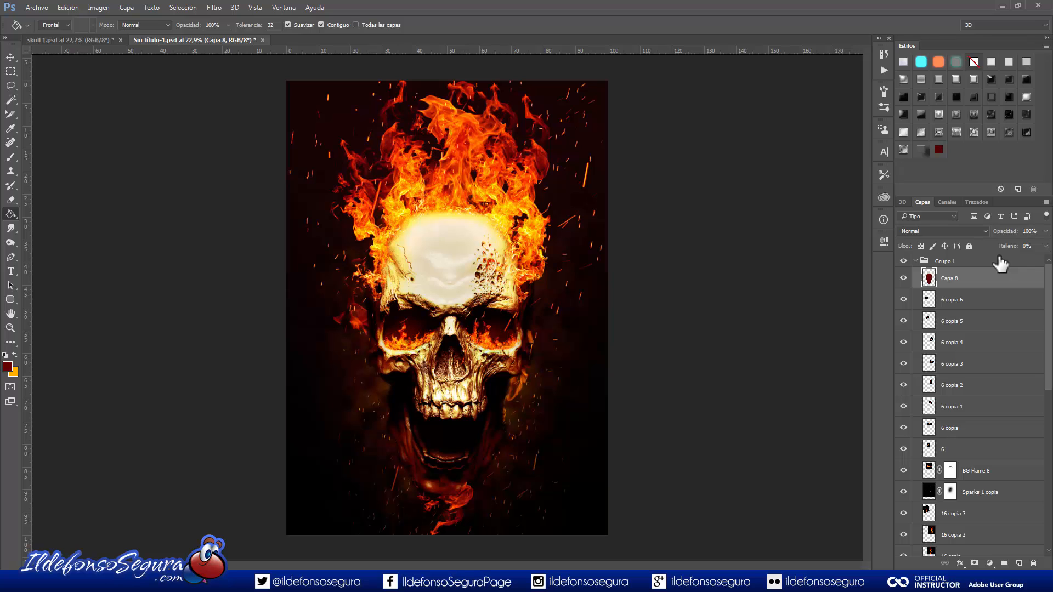
right_click(955, 285)
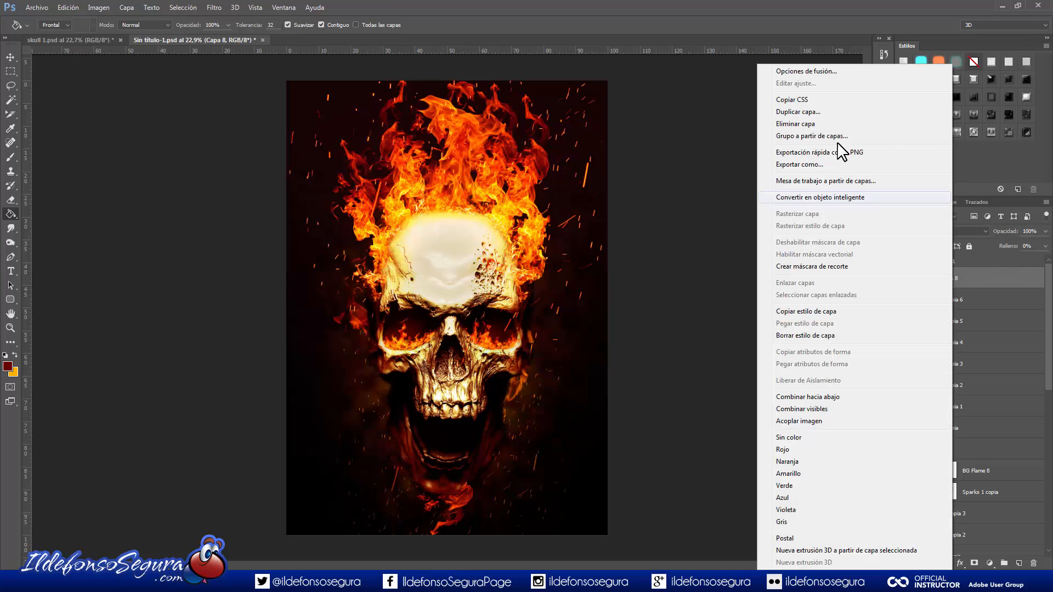
click(801, 69)
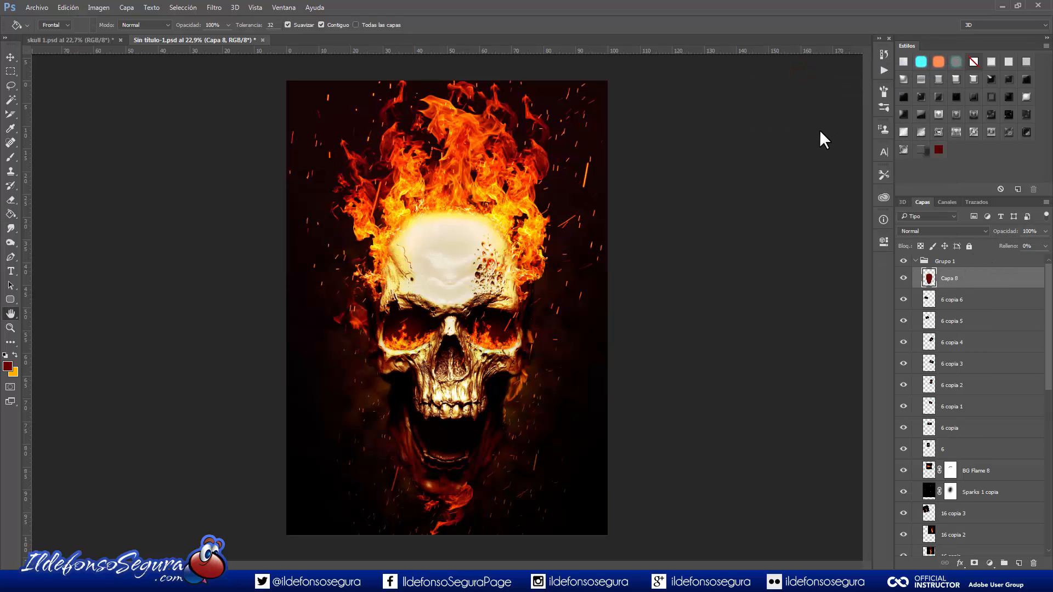
drag(807, 118, 825, 226)
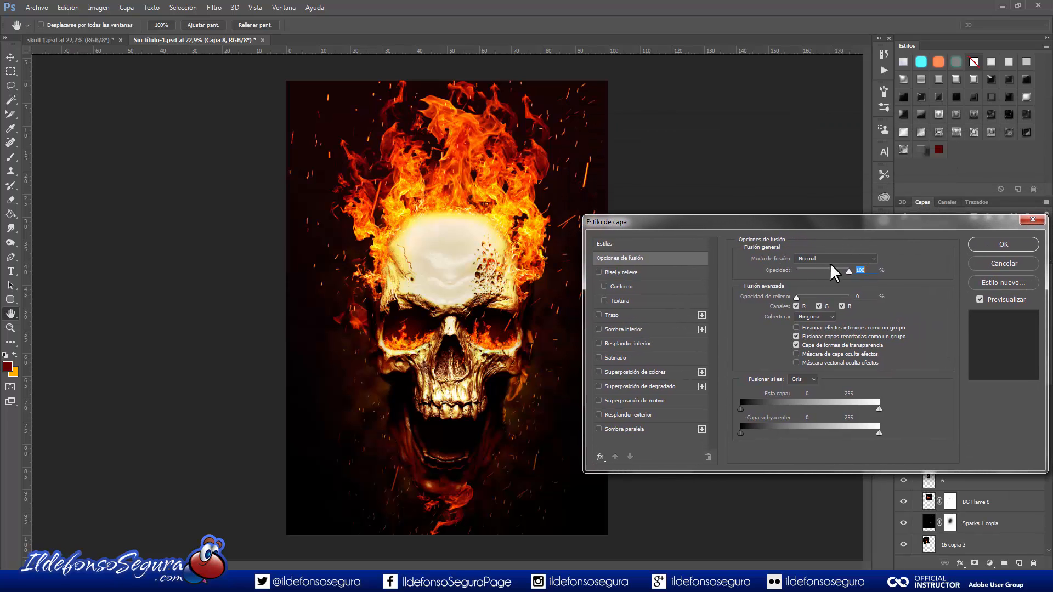
click(875, 261)
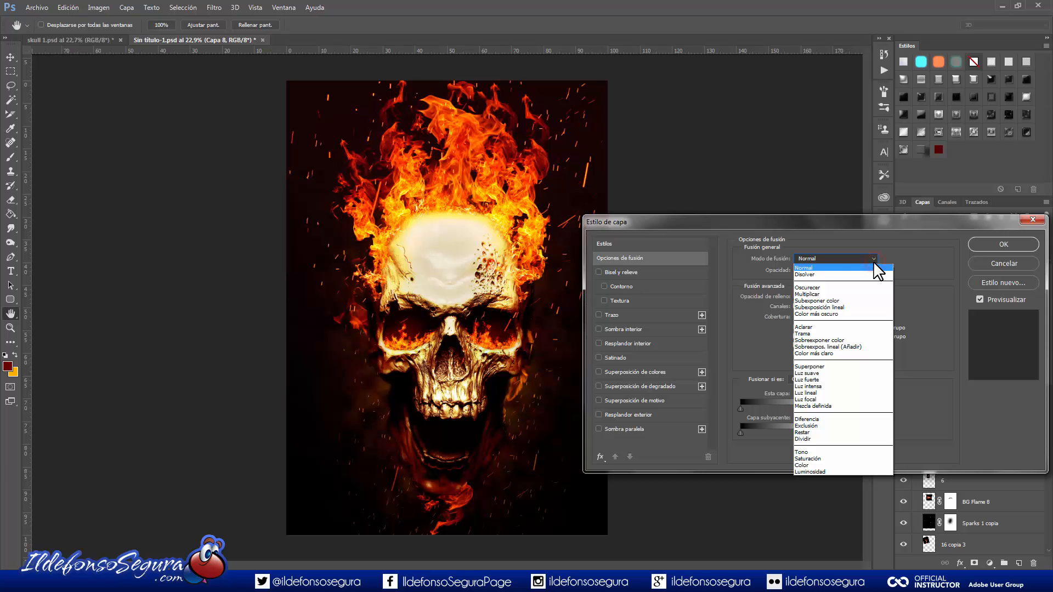
click(841, 274)
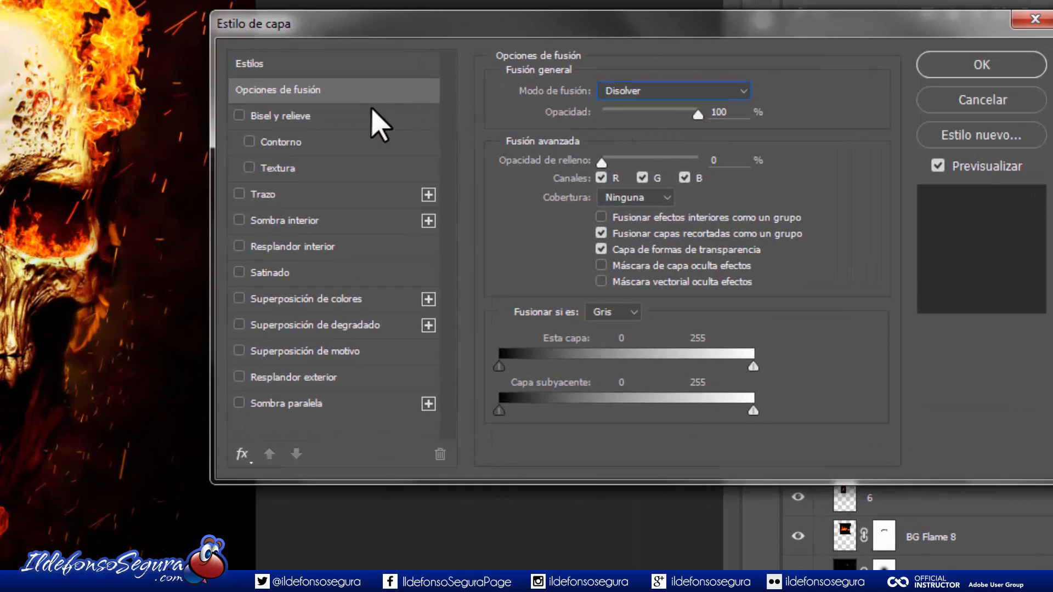
Step: Add a Sombra interior to Capa 8: Subexponer color, colour fd5a5a, 77% opacity, 90° angle, 102 px distance and 57 px size
click(304, 222)
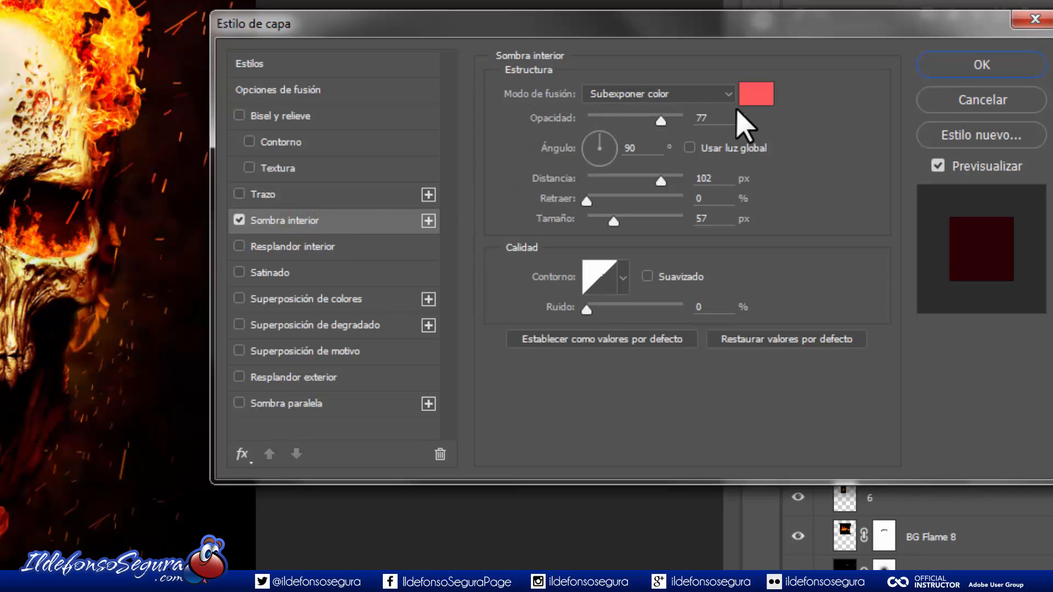
click(757, 98)
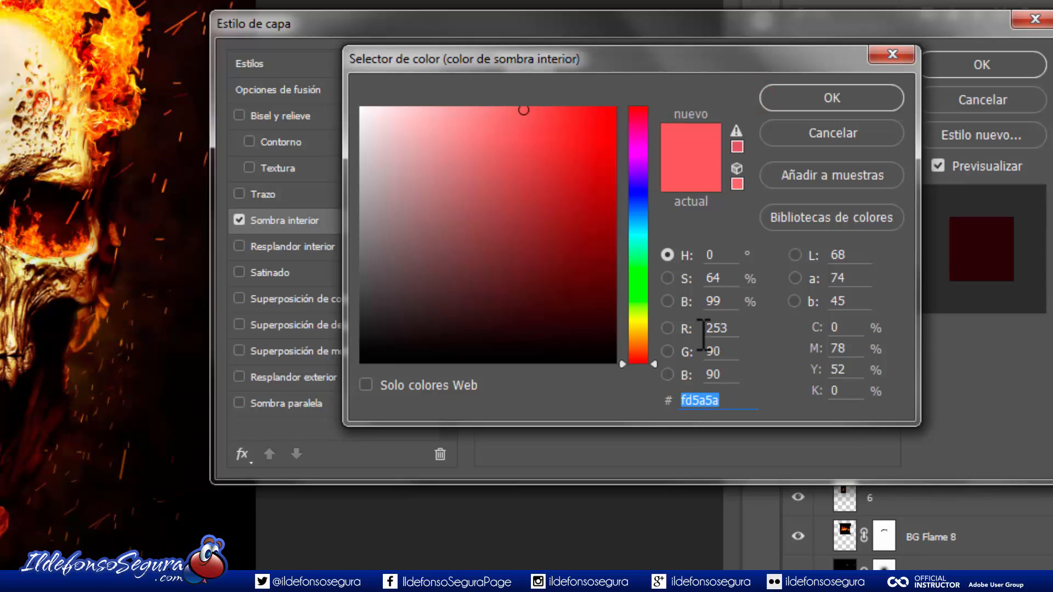
click(829, 102)
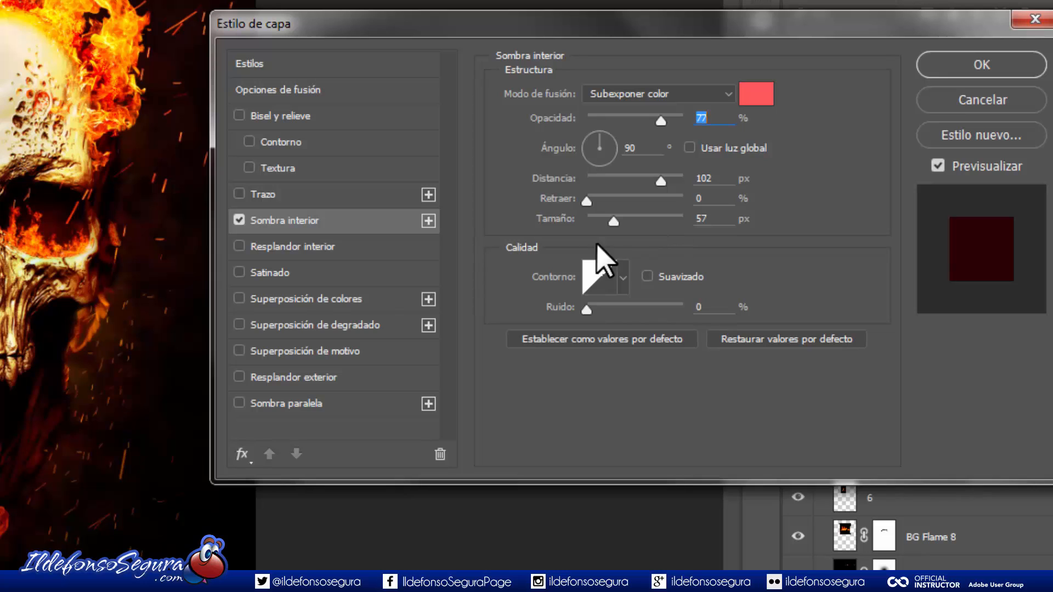
Step: Add a Resplandor interior to Capa 8 with Aclarar, colour 473900, 70% opacity and 133 px size, and view the styled layer on its own
click(307, 247)
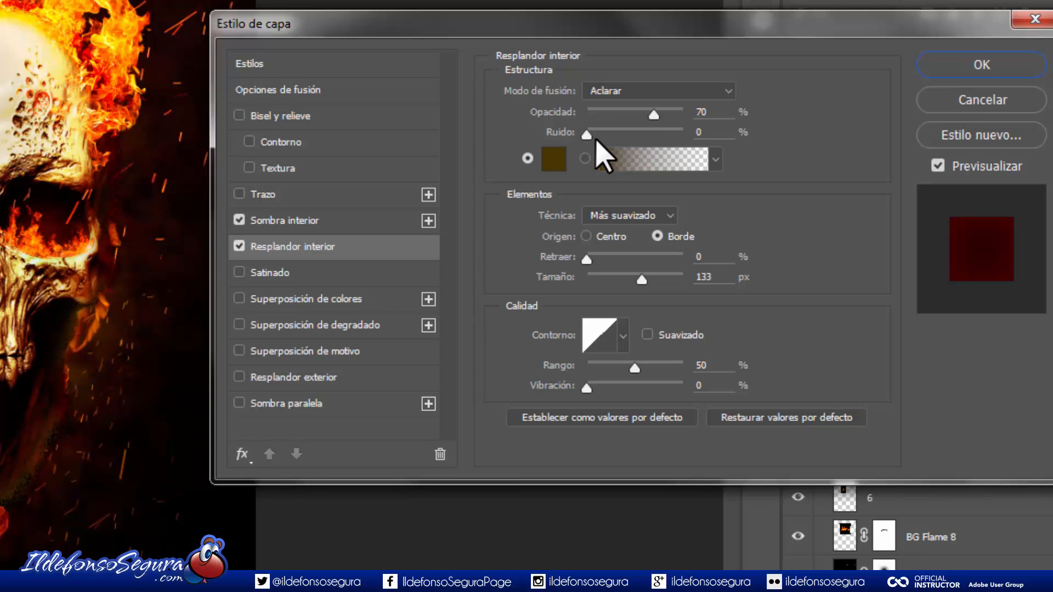
click(559, 164)
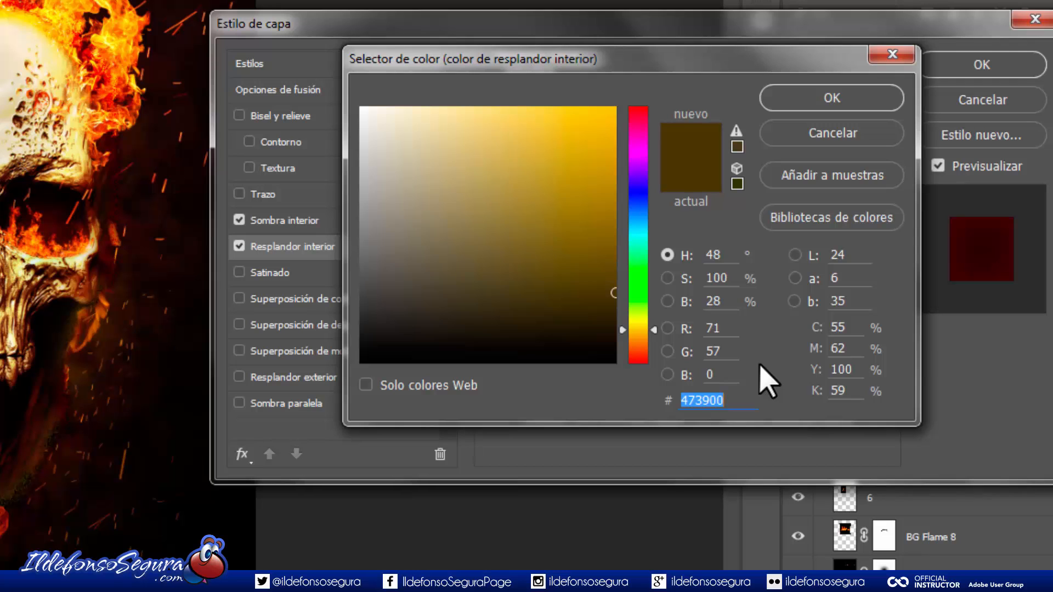
click(801, 101)
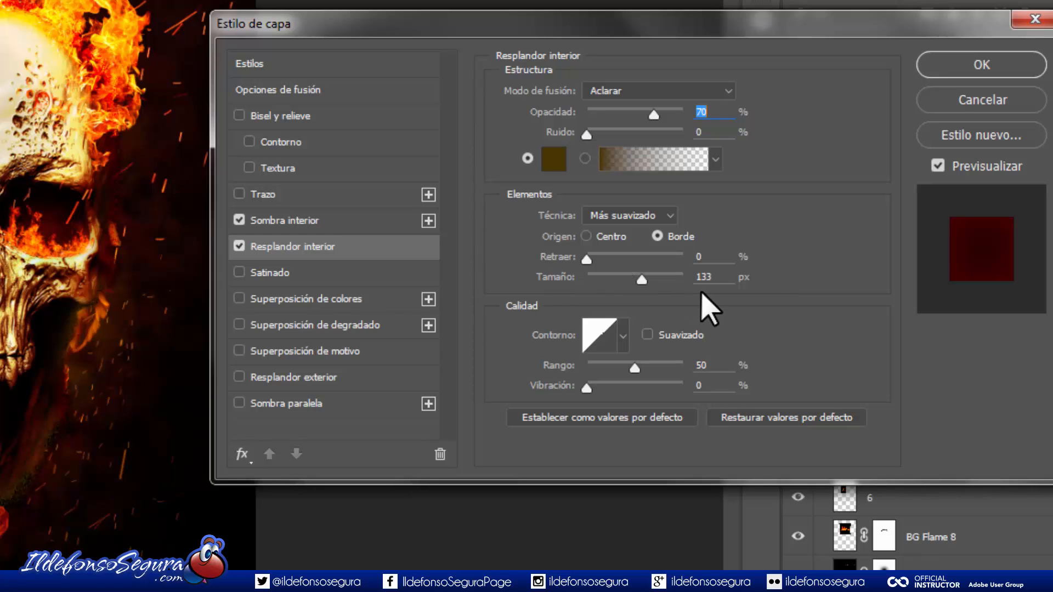
click(937, 65)
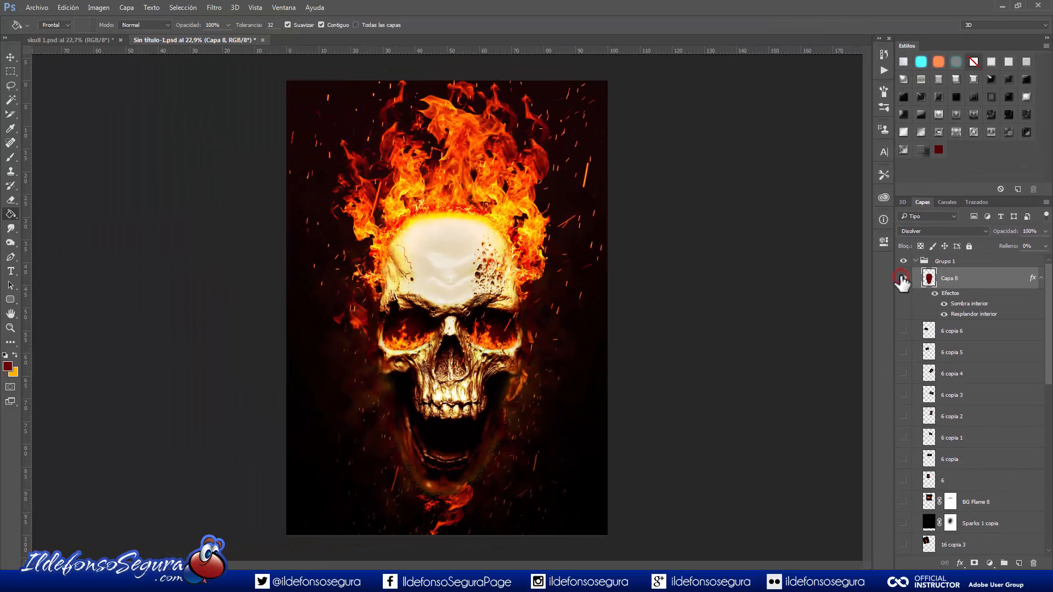
alt+click(902, 279)
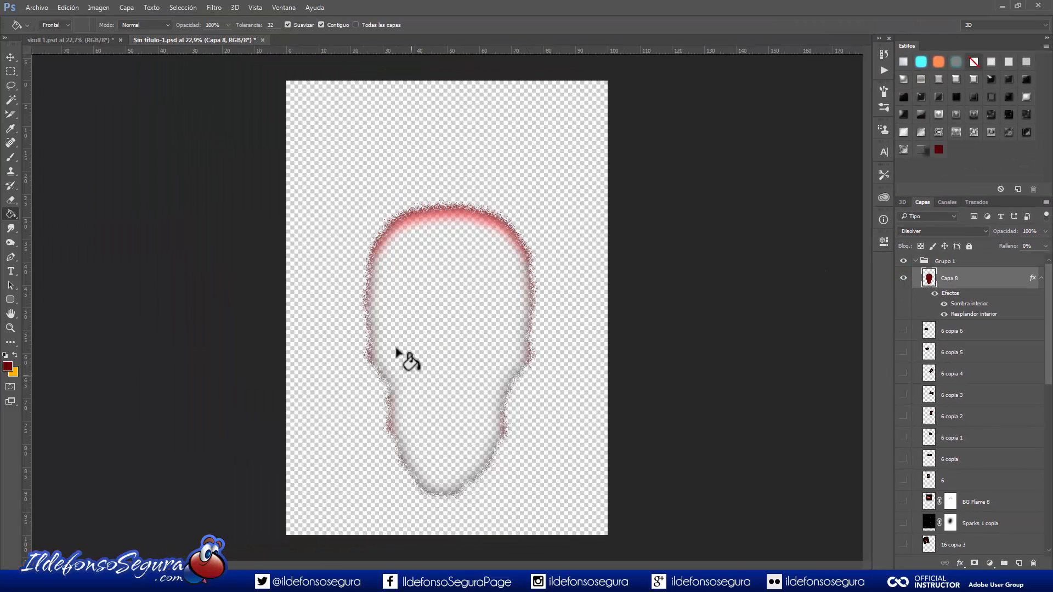
alt+click(903, 279)
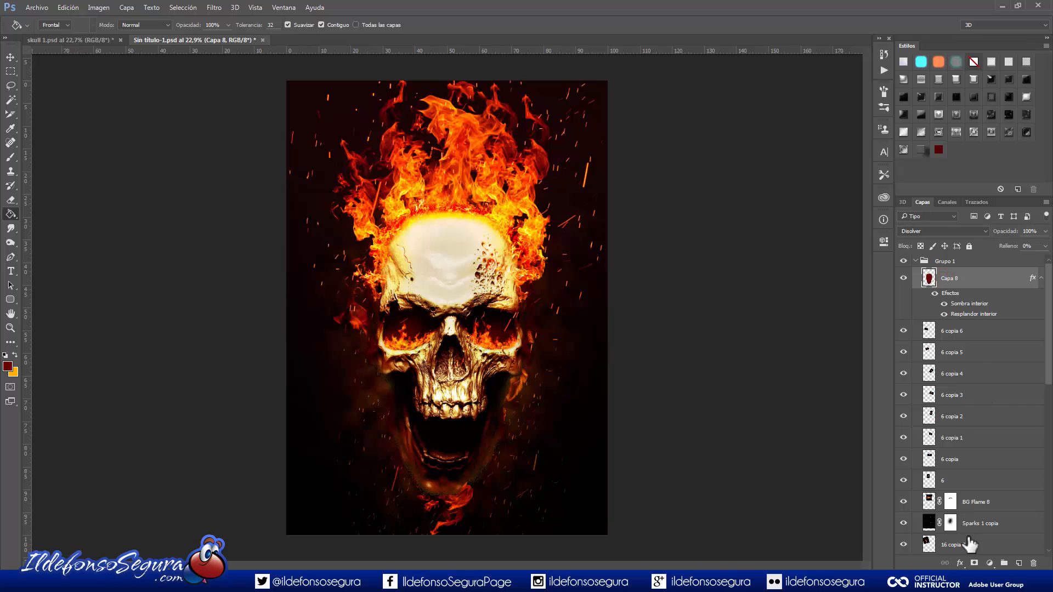
Step: Add a layer mask to Capa 8 and render Nubes de diferencia on it
click(975, 564)
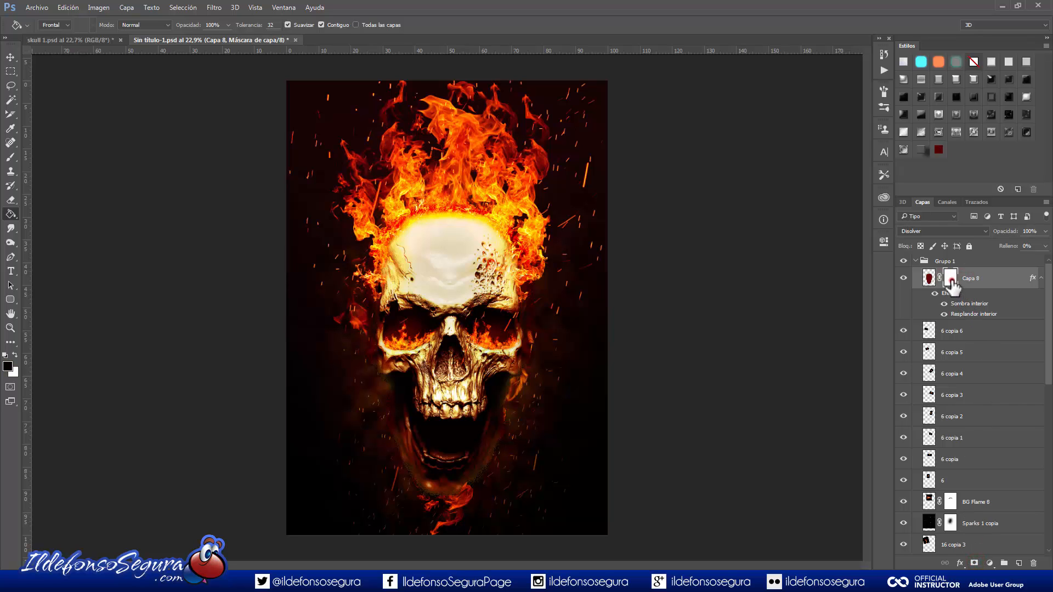
click(221, 8)
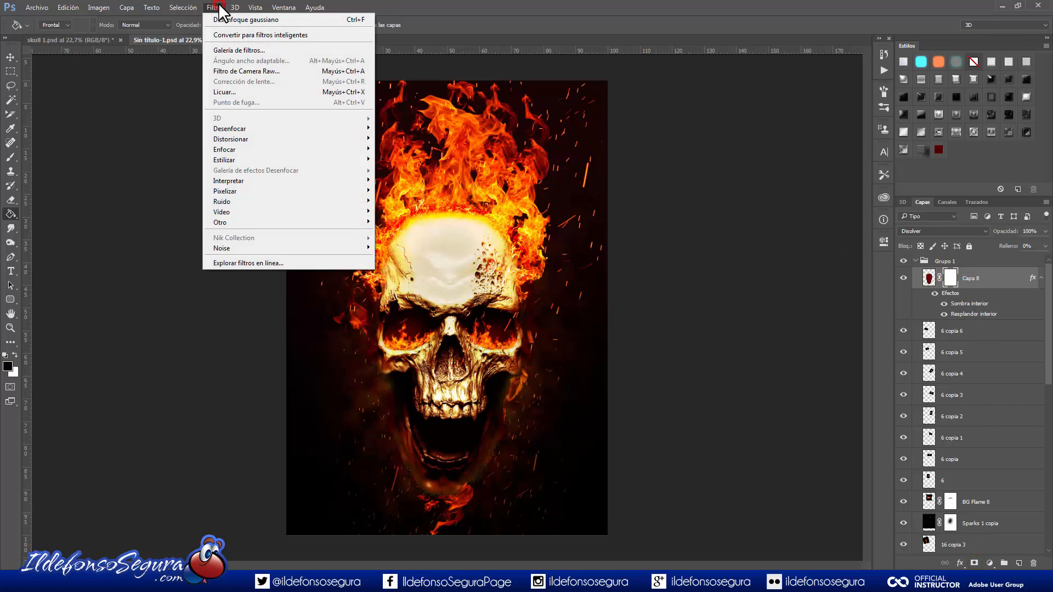
click(225, 180)
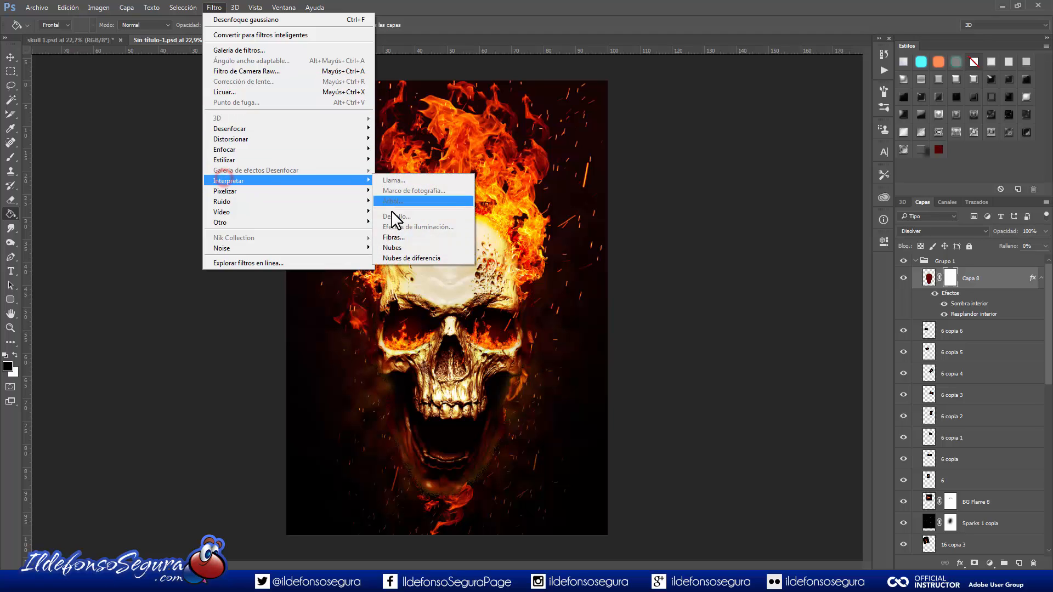
click(411, 258)
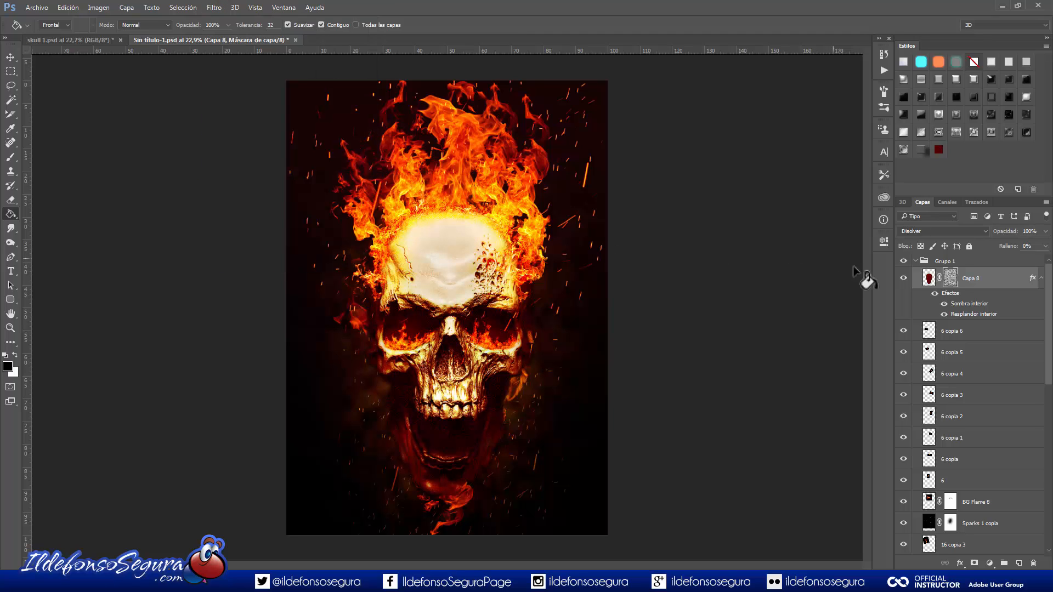
Step: Display Capa 8's mask on its own and reapply Nubes de diferencia to it twice
alt+click(949, 280)
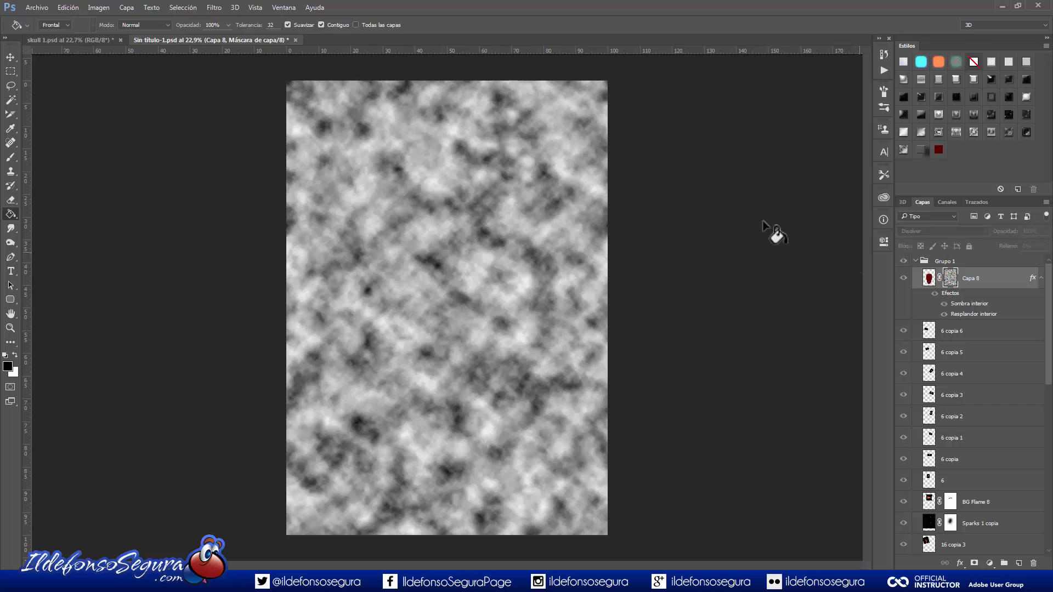
click(215, 8)
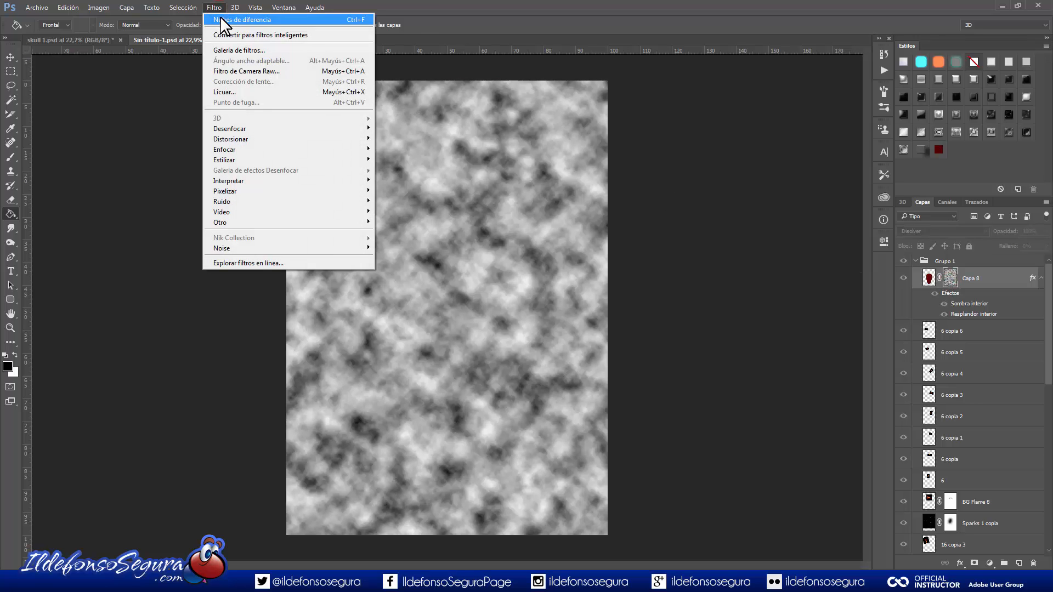
click(222, 20)
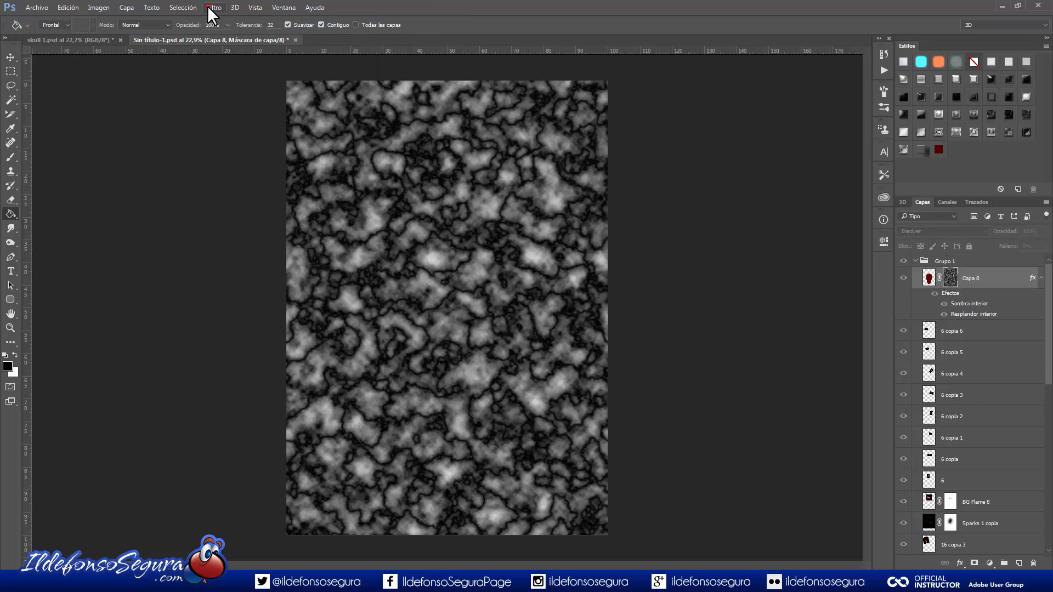
click(209, 7)
click(222, 20)
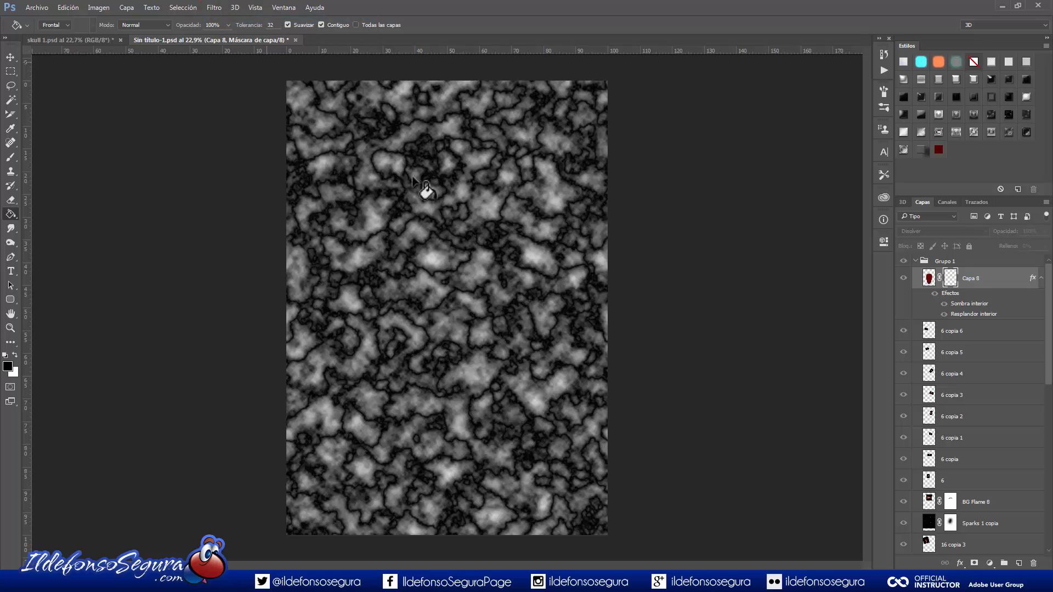
Step: Increase the contrast of Capa 8's mask with Levels, using input black 39 and white 205, and return to the full image
click(102, 8)
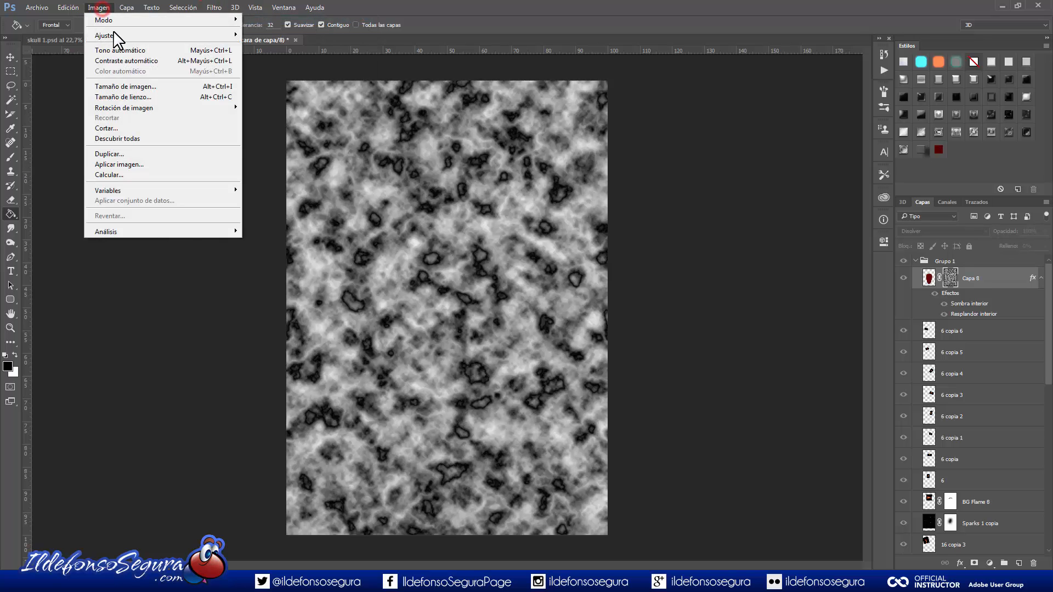
mouse_move(123, 34)
click(266, 43)
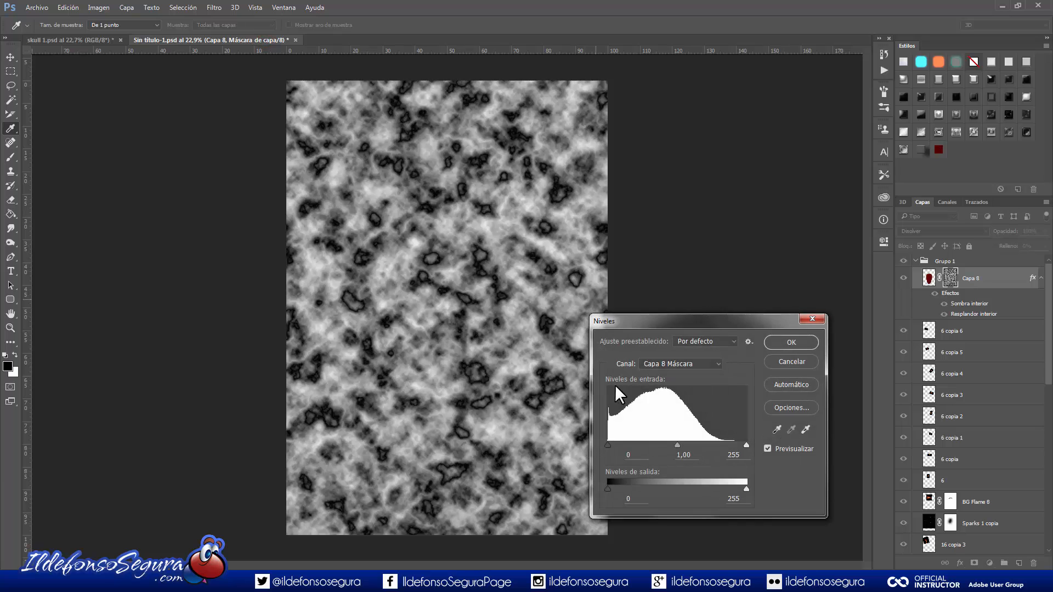
drag(609, 444, 629, 444)
drag(746, 444, 680, 442)
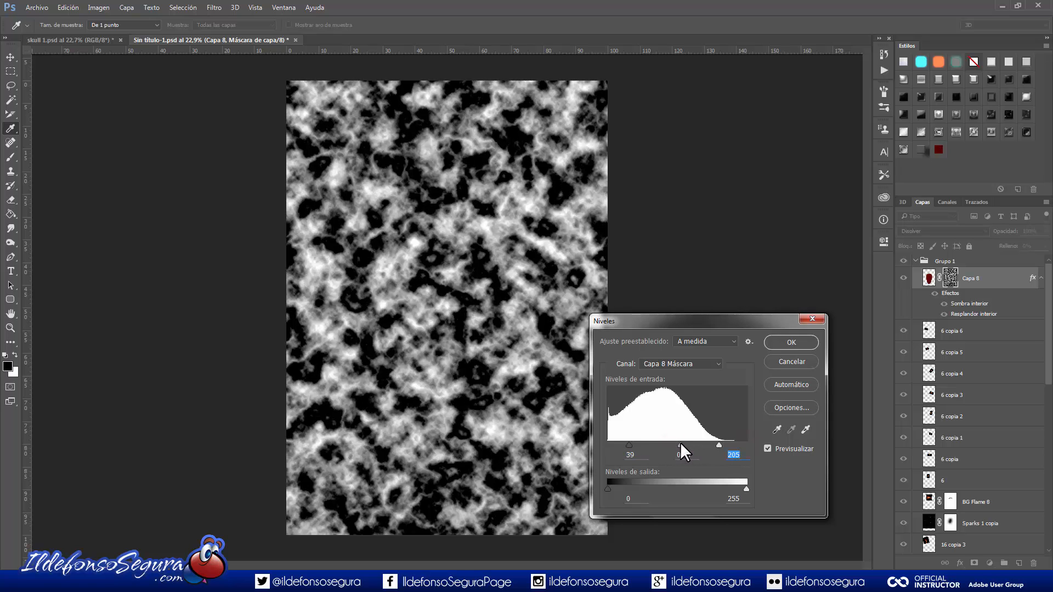
click(790, 343)
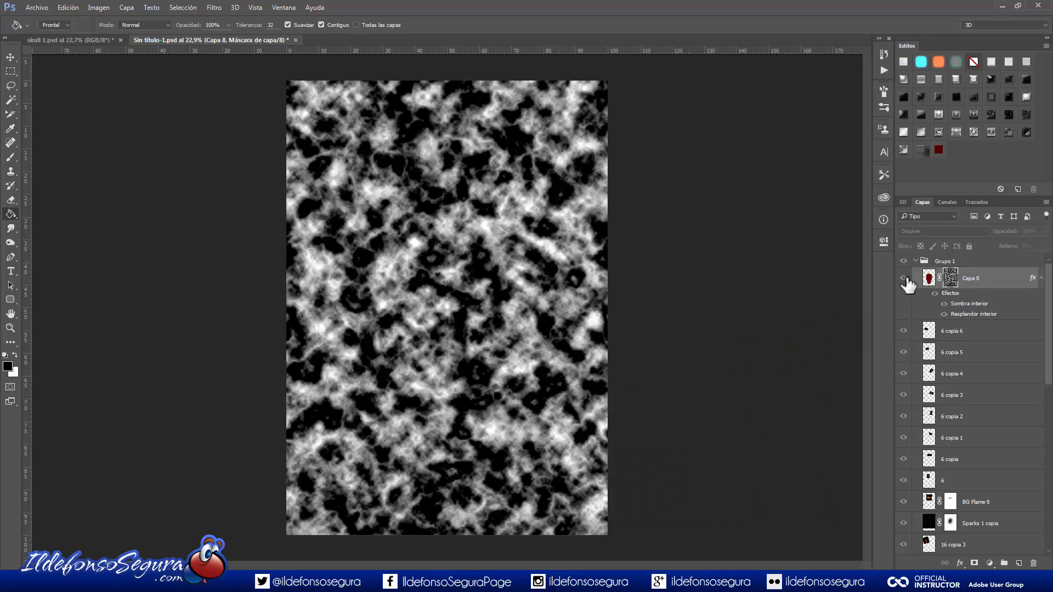
alt+click(950, 280)
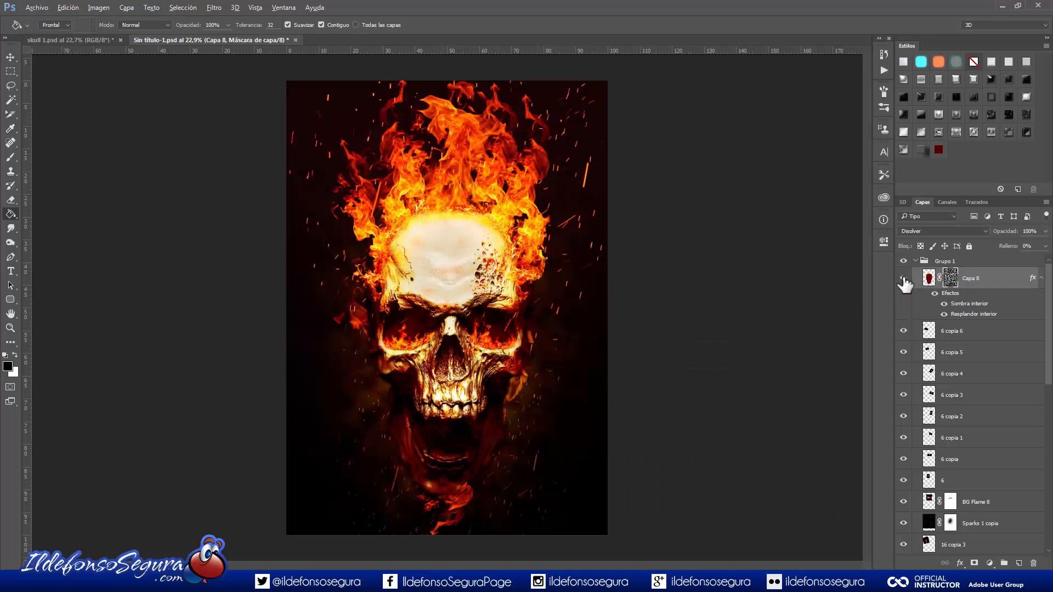
Step: Check Capa 8 on its own, then paint black over the skull's centre on its mask with a large soft brush
alt+click(904, 279)
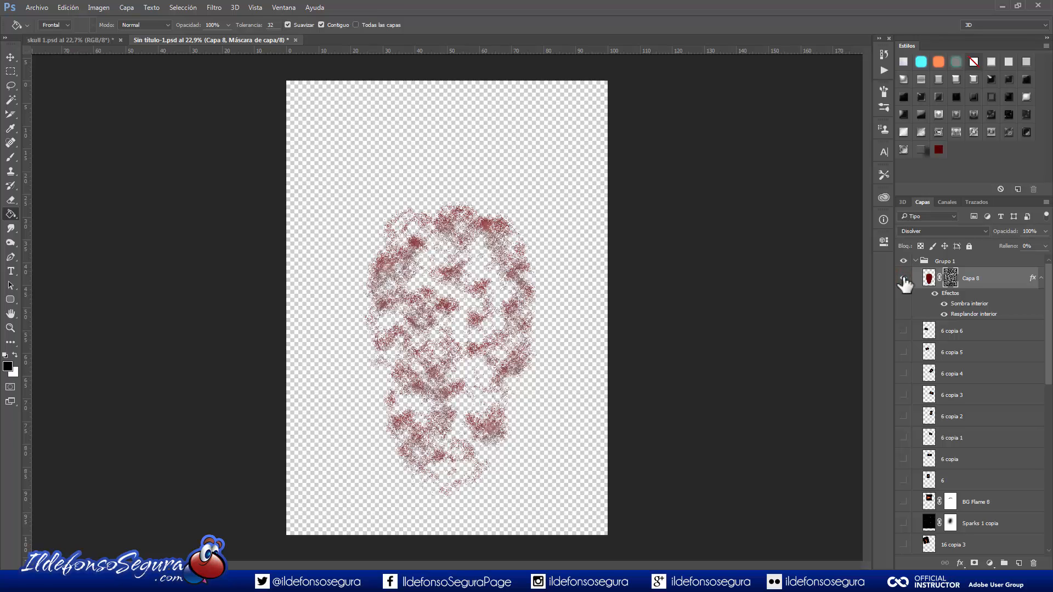
alt+click(904, 279)
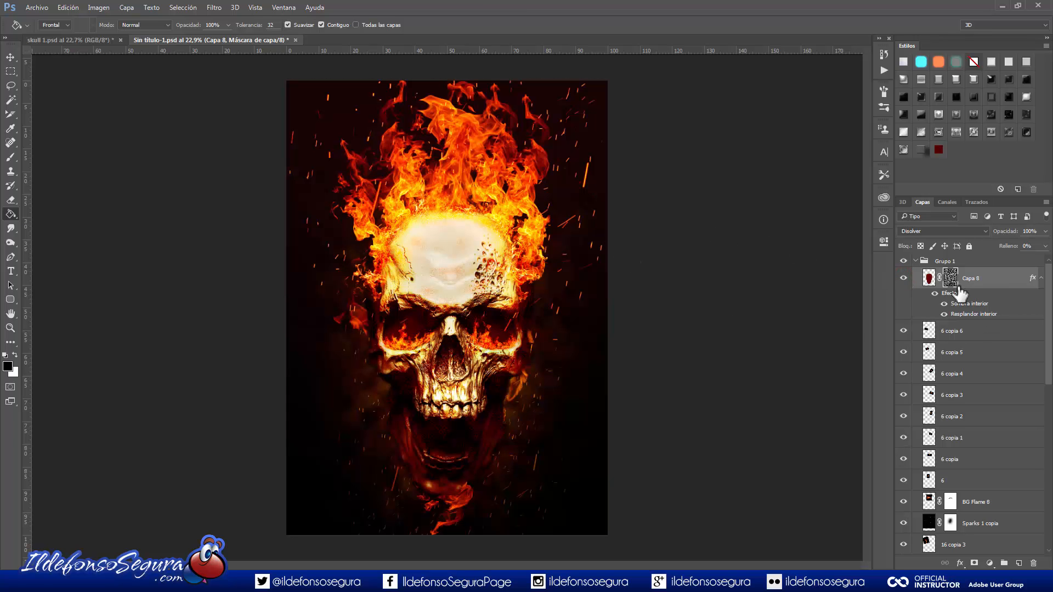
click(10, 157)
mouse_move(422, 287)
mouse_down()
mouse_move(443, 266)
mouse_move(442, 432)
mouse_up()
drag(398, 303, 432, 301)
click(428, 322)
click(433, 295)
click(443, 281)
Step: Display Capa 8's mask, blacken the remaining central texture, and compare the full image with the layer hidden and shown
alt+click(951, 280)
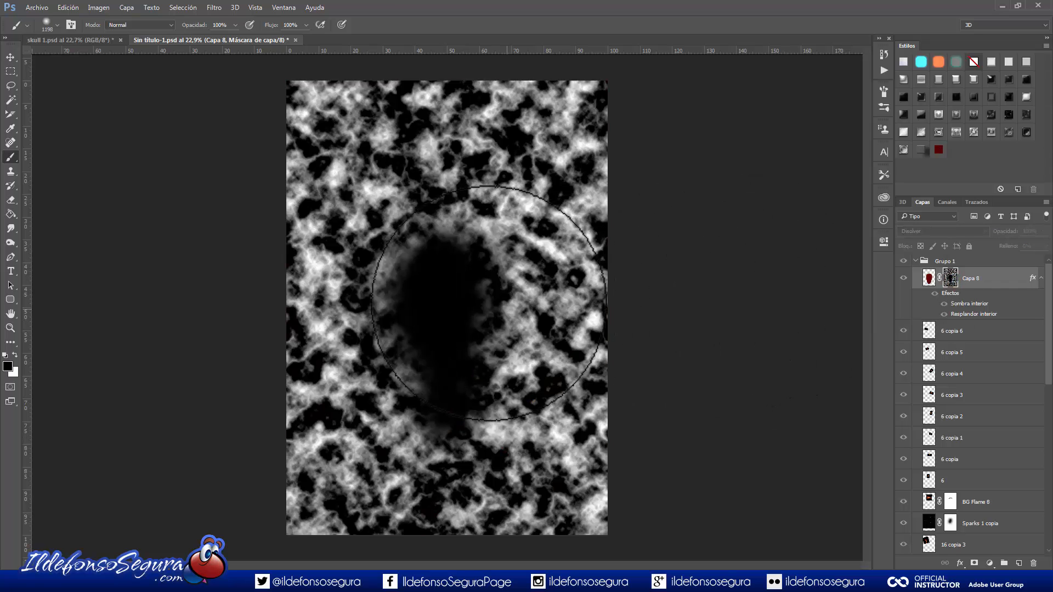
click(447, 290)
click(438, 288)
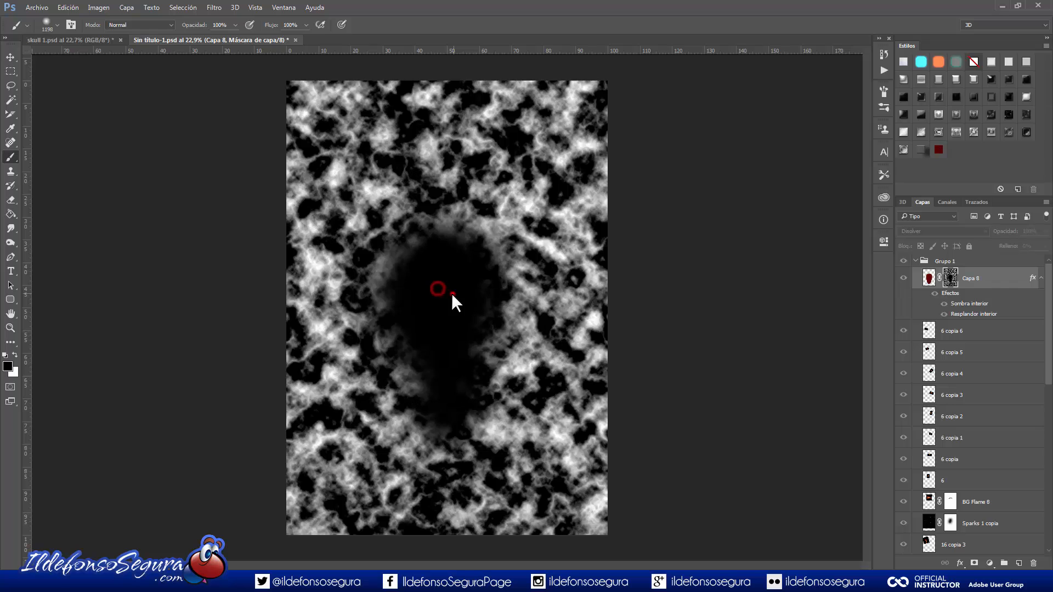
click(453, 294)
click(926, 282)
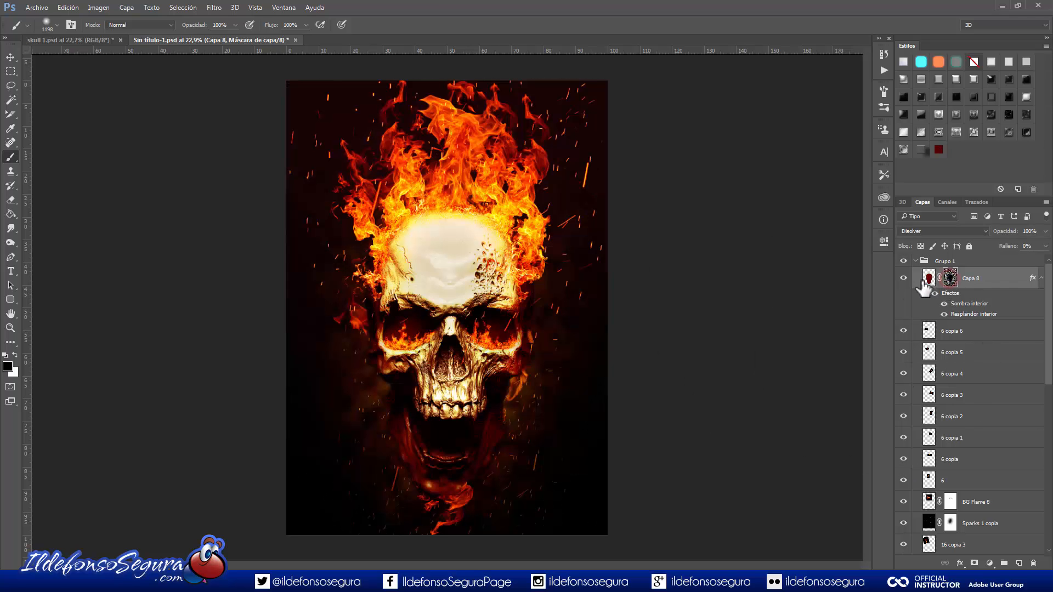
click(903, 278)
click(904, 279)
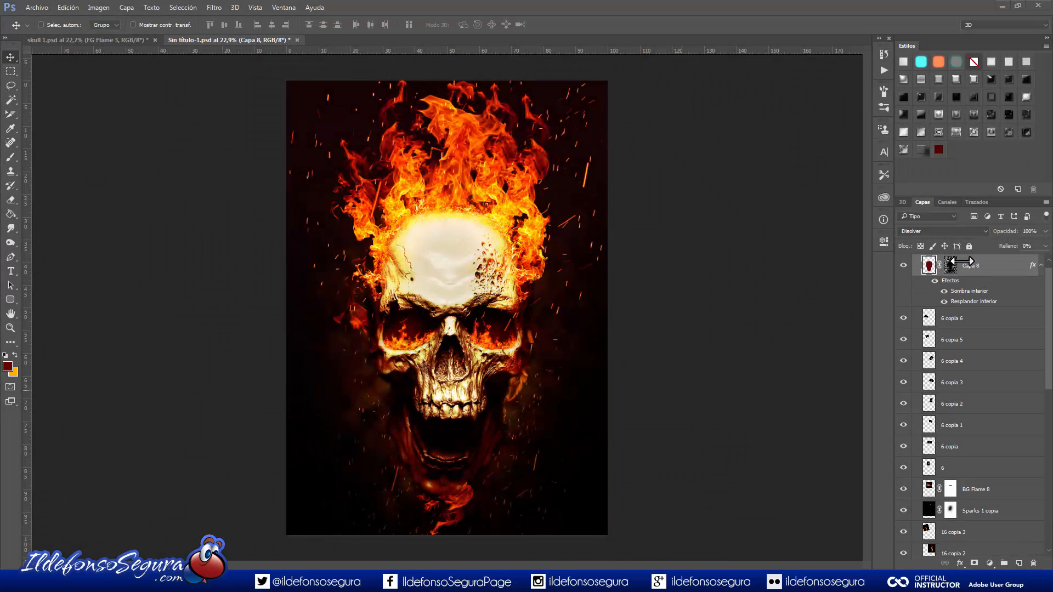
Step: Place flame image 6 from Llamas 2-assets as an embedded element and set its blend mode to Aclarar
click(36, 7)
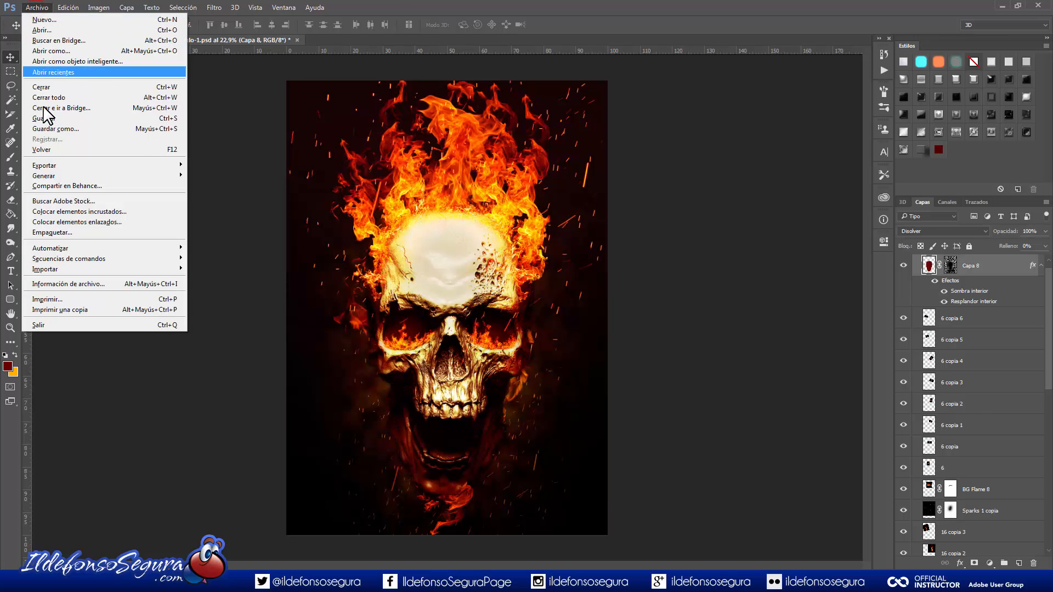
click(38, 212)
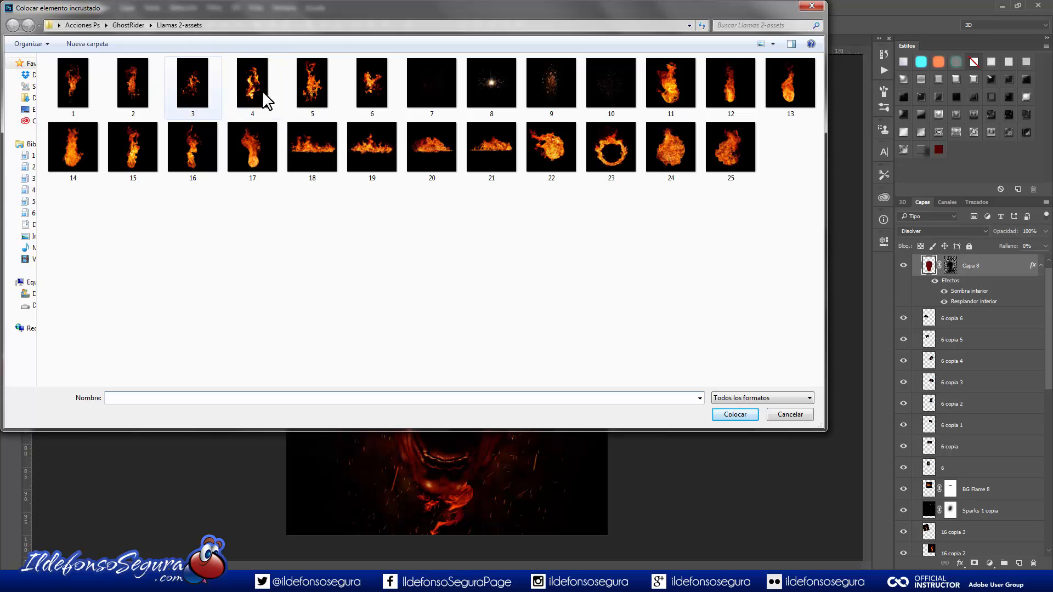
click(365, 80)
click(723, 411)
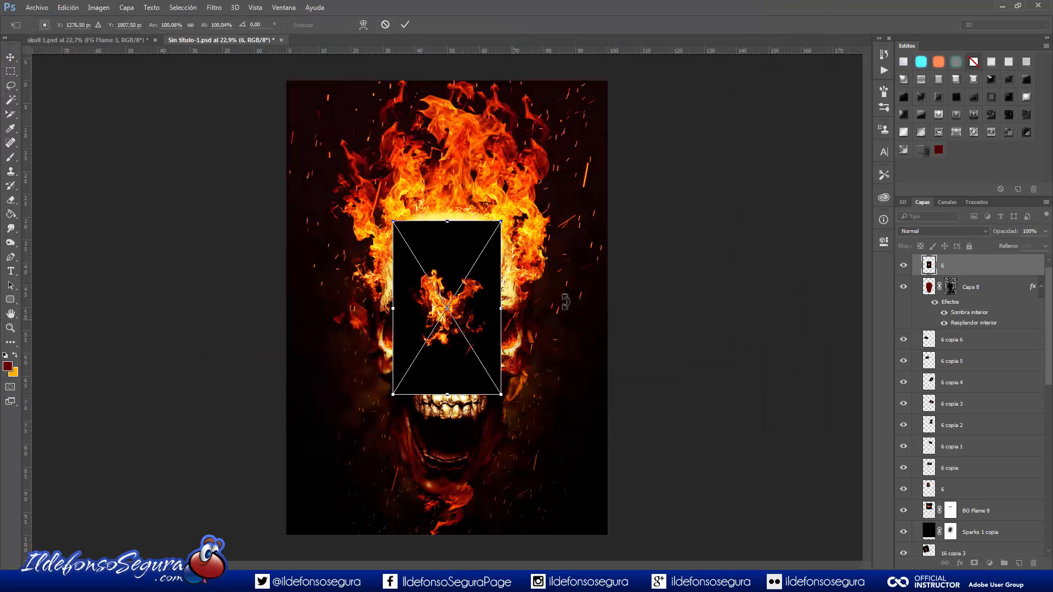
click(925, 234)
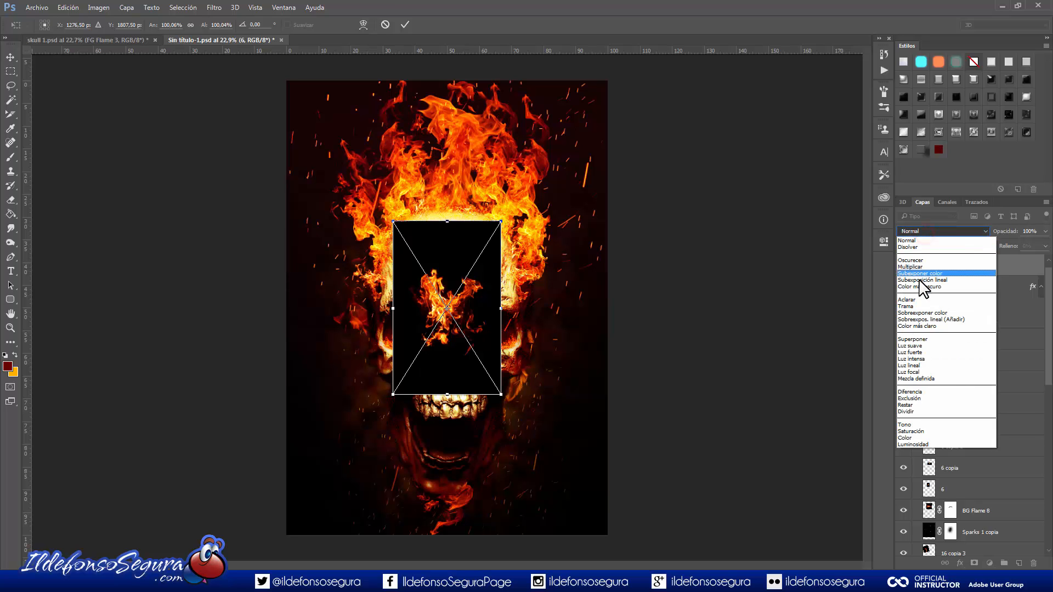
click(919, 297)
Step: Move the placed flame to the skull's right cheekbone, scale it down and rotate it to point outward
drag(456, 328, 515, 374)
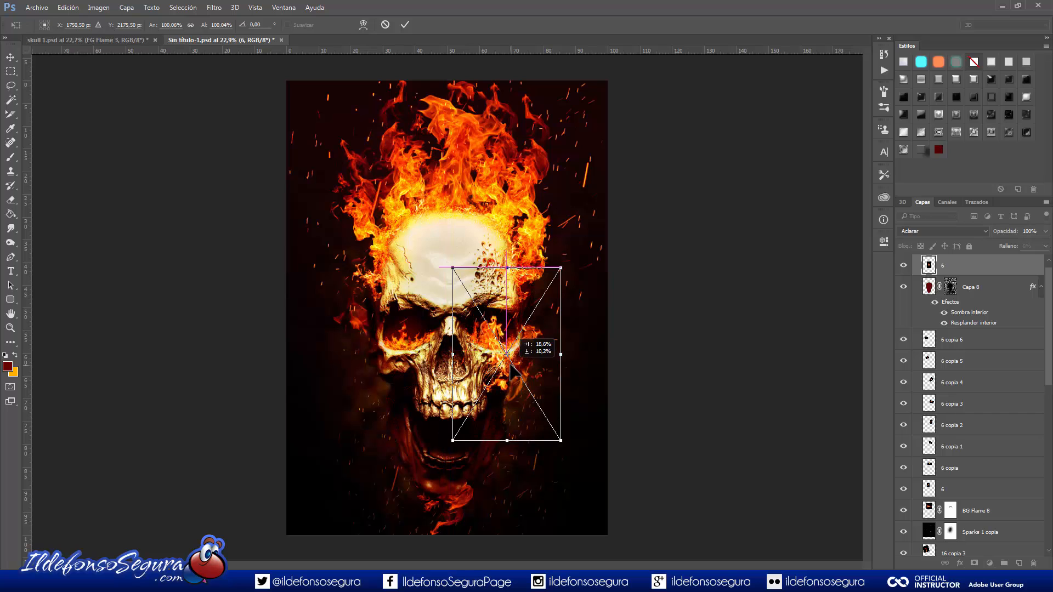
drag(565, 270, 545, 297)
drag(581, 331, 551, 356)
click(404, 25)
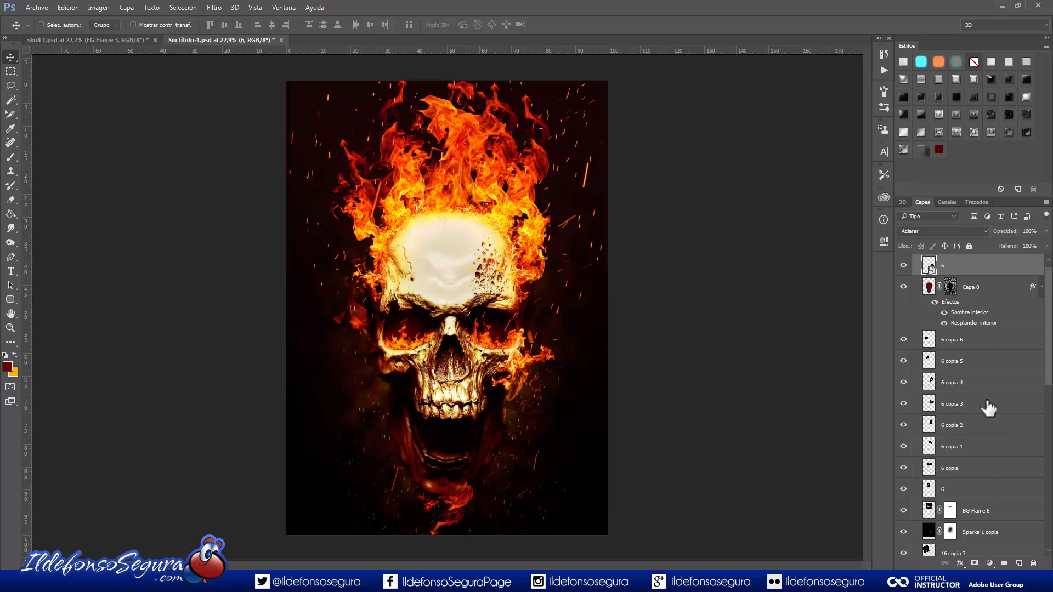
Step: Add a layer mask to flame layer 6 and paint out the flames overlapping the cheekbone with a soft black brush
click(974, 564)
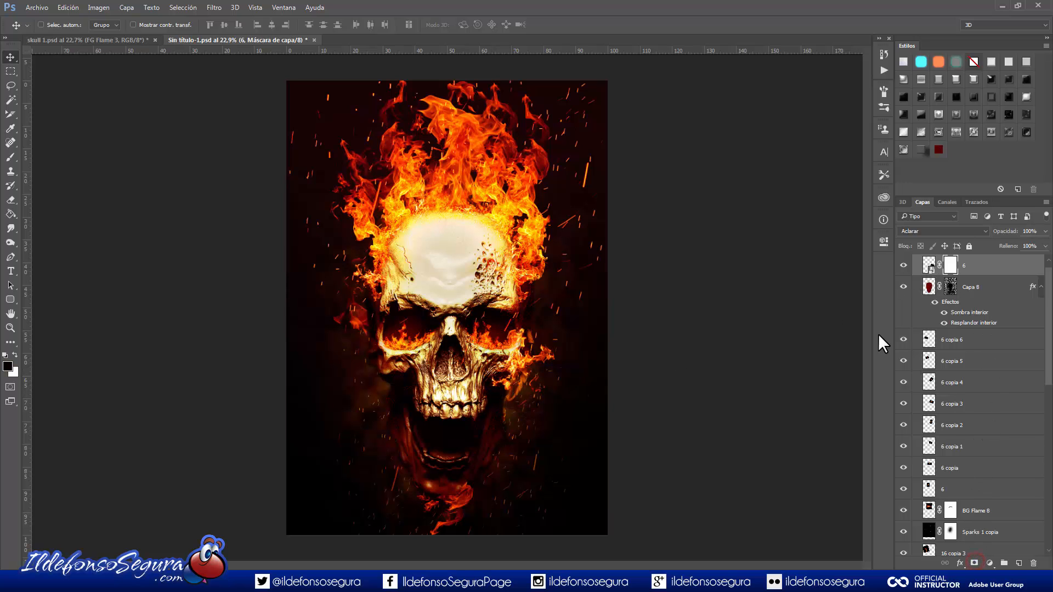
click(16, 158)
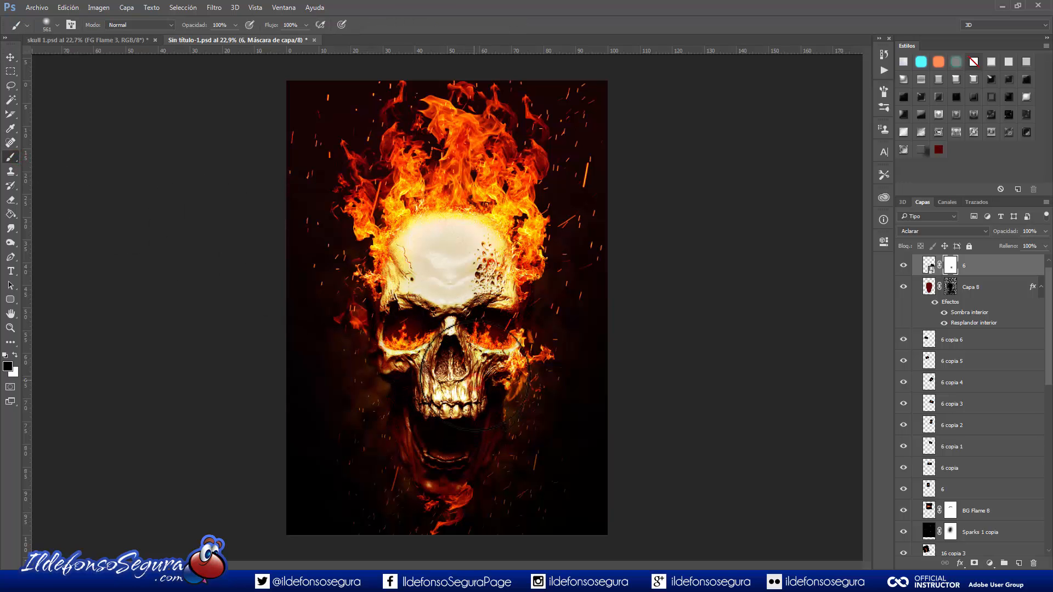
click(486, 357)
click(485, 350)
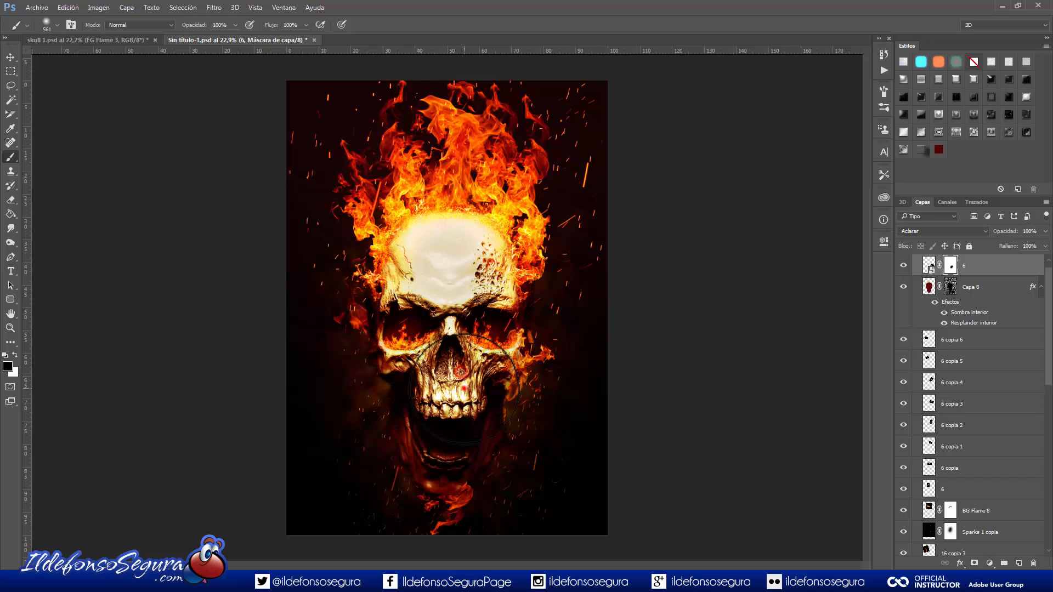
key(x)
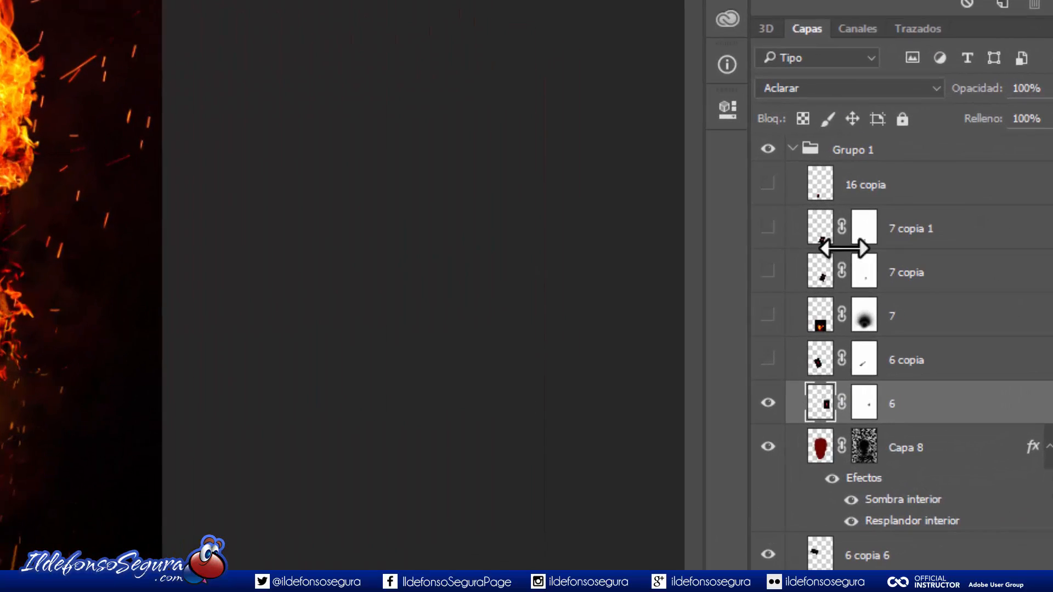
Step: View the masked flame layer 6 on its own, restore the full image and turn on layer 6 copia
click(769, 403)
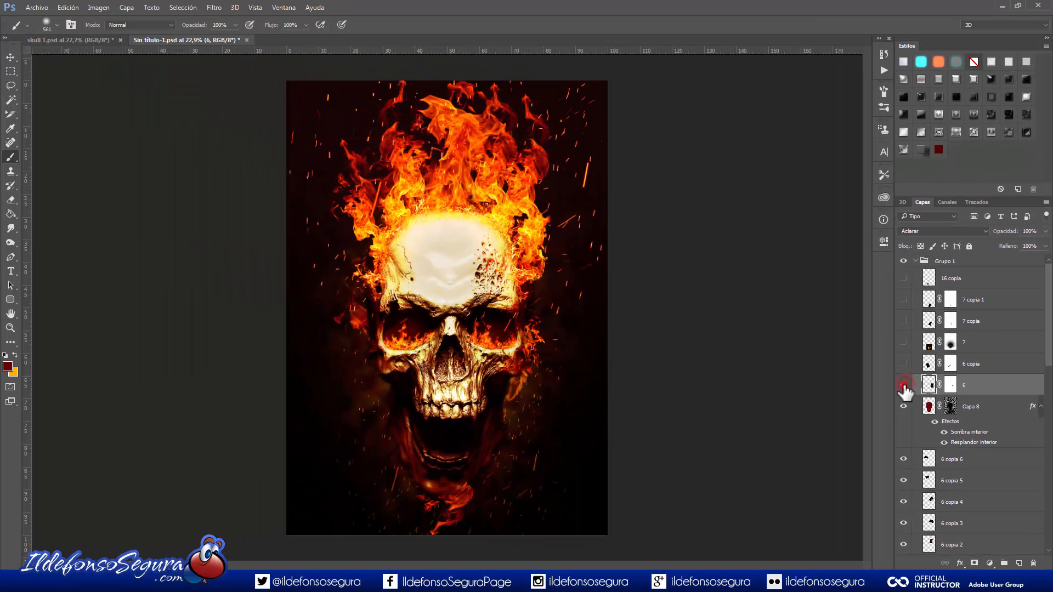
alt+click(903, 385)
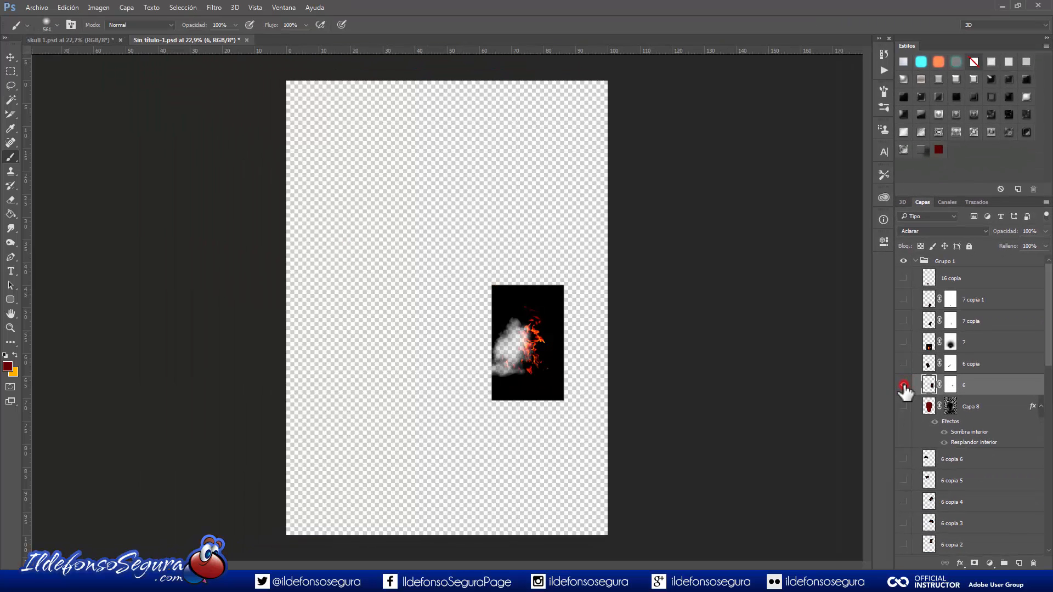
alt+click(903, 385)
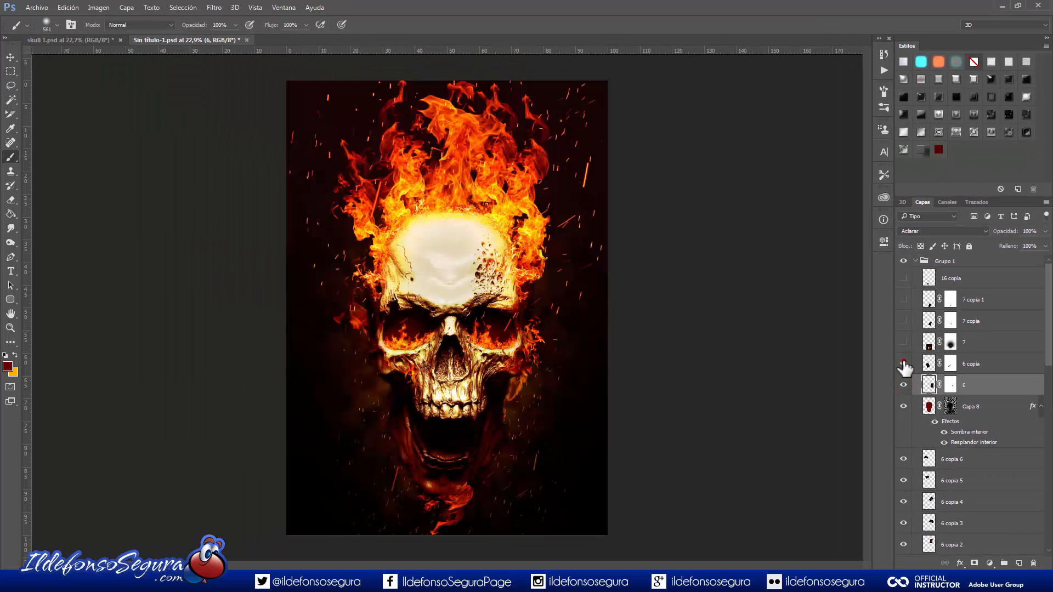
alt+click(904, 364)
alt+click(903, 364)
Step: Show flame layers 7, 7 copia, 7 copia 1 and 16 copia around the jaw, checking layer 7 on its own
click(903, 342)
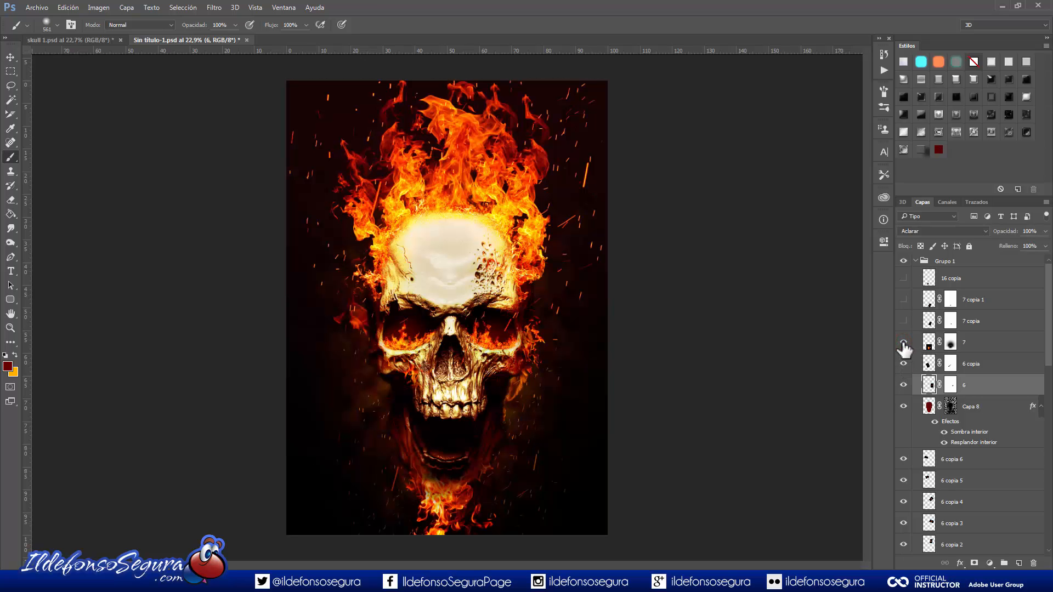
alt+click(903, 342)
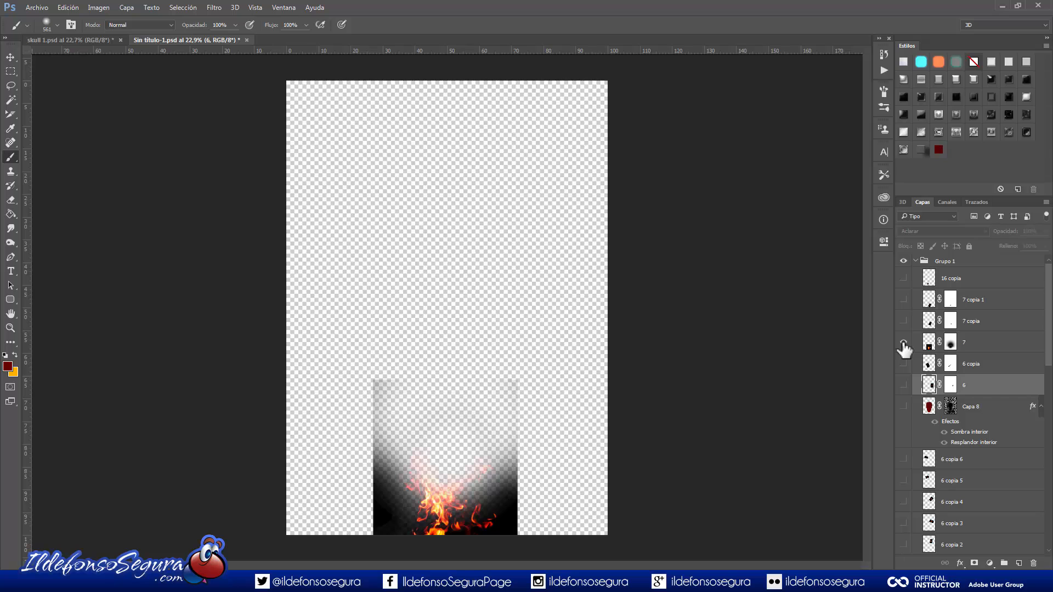
alt+click(904, 342)
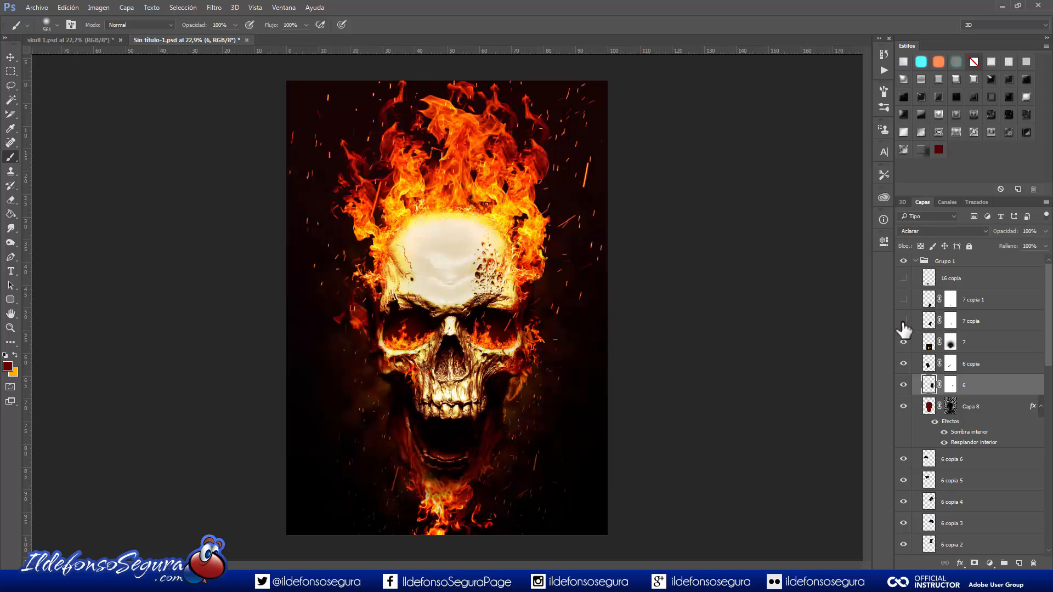
click(903, 321)
click(903, 299)
click(903, 280)
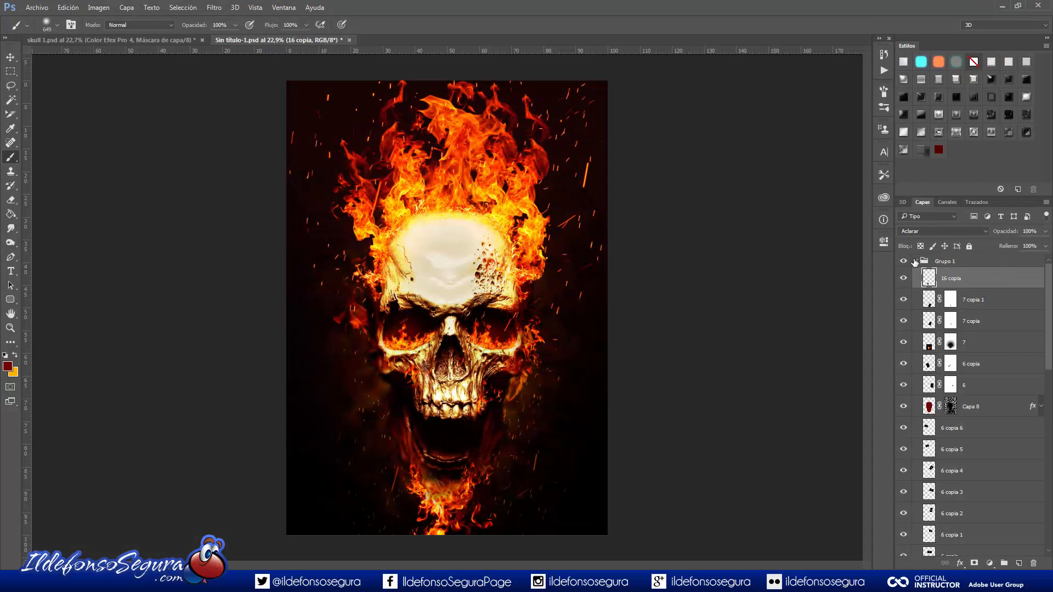
Step: Collapse Grupo 1 and add a layer above it, filled through Aplicar imagen with the Combinada layer, RGB channel, Multiplicar and 100% opacity
click(915, 262)
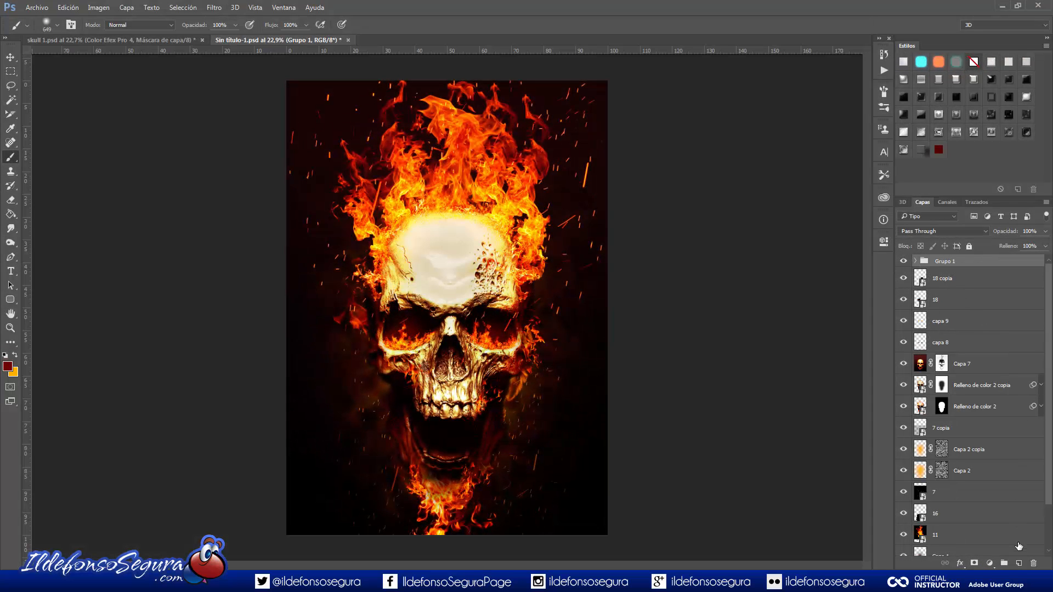
click(1019, 563)
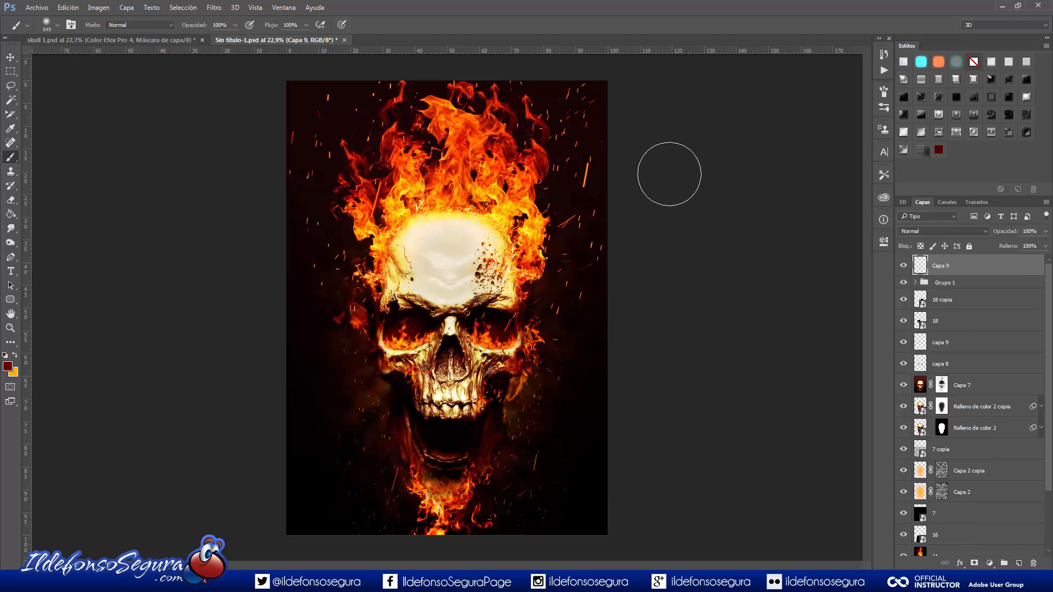
click(100, 7)
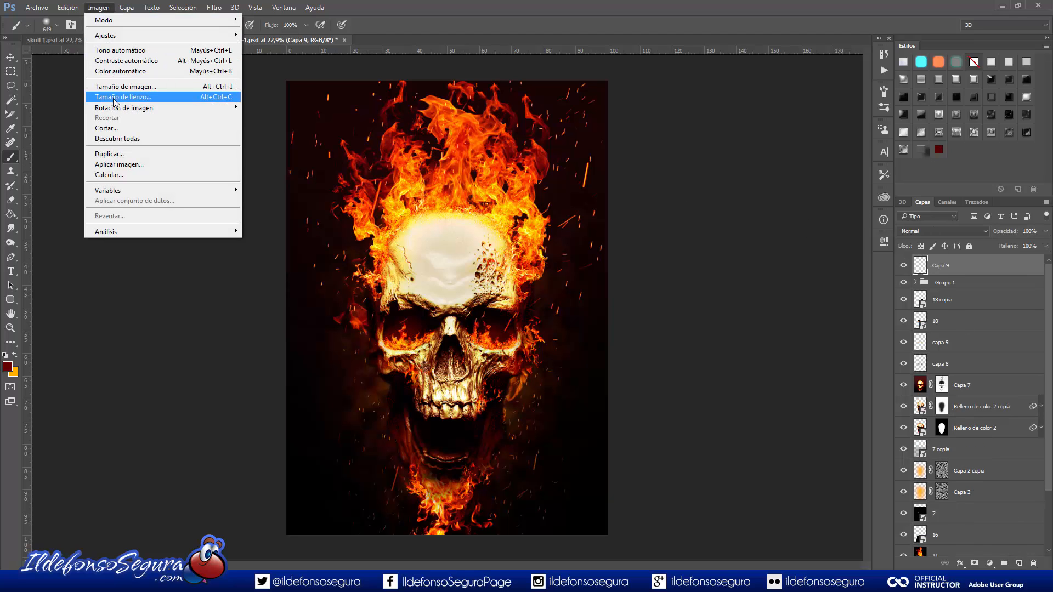
click(131, 165)
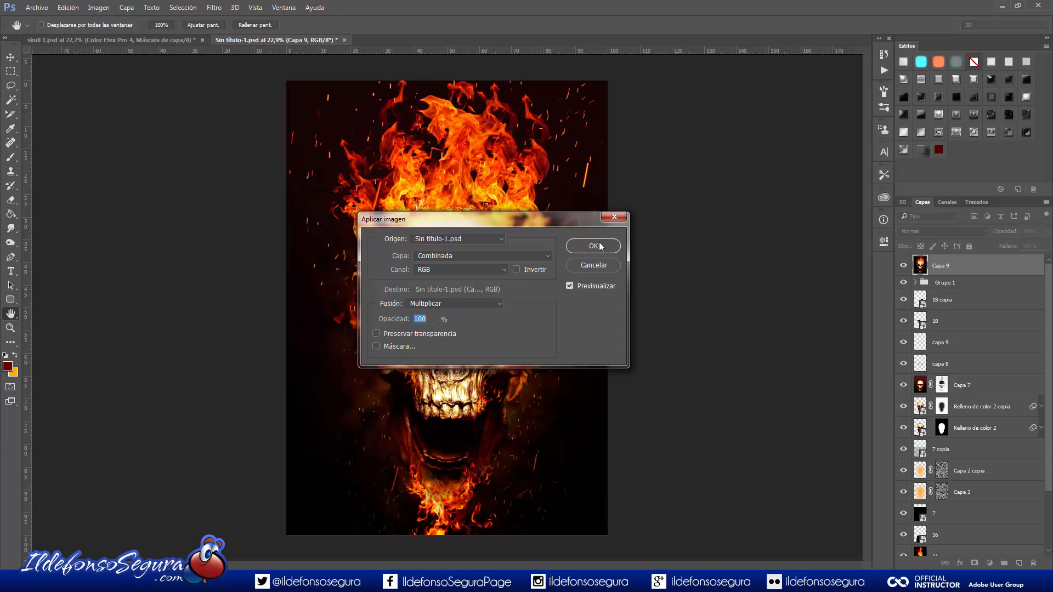
click(600, 245)
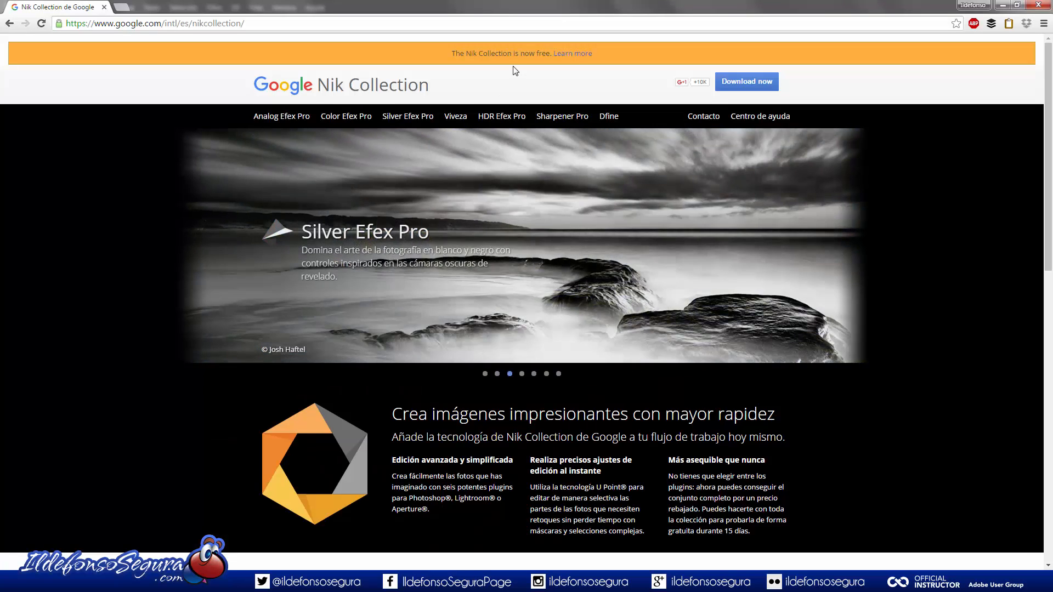
Step: In the browser, look through the plugin overview on the Google Nik Collection page
scroll(920, 292, down, 7)
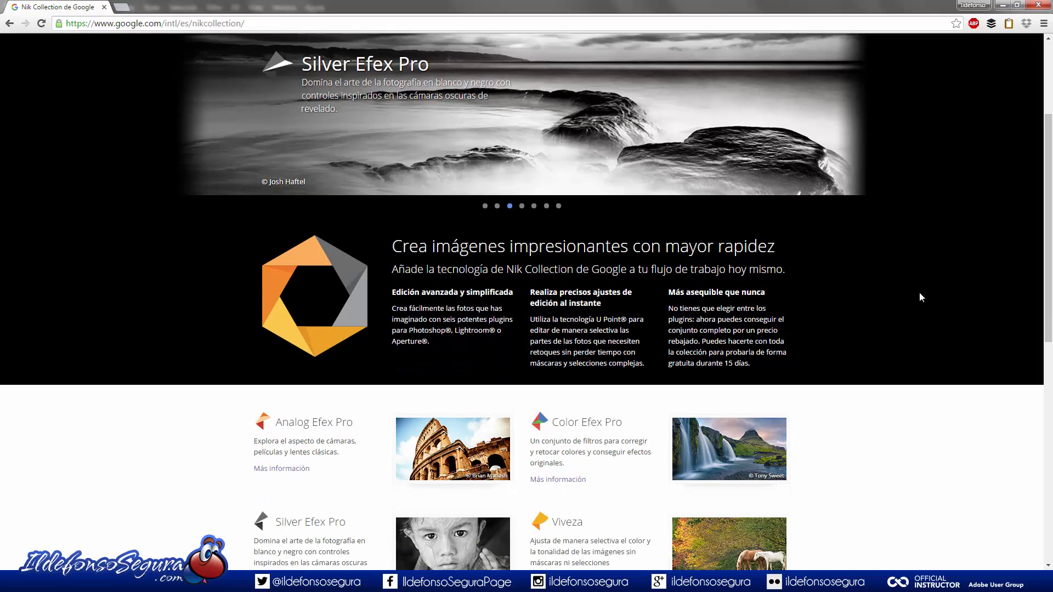
scroll(920, 296, down, 1)
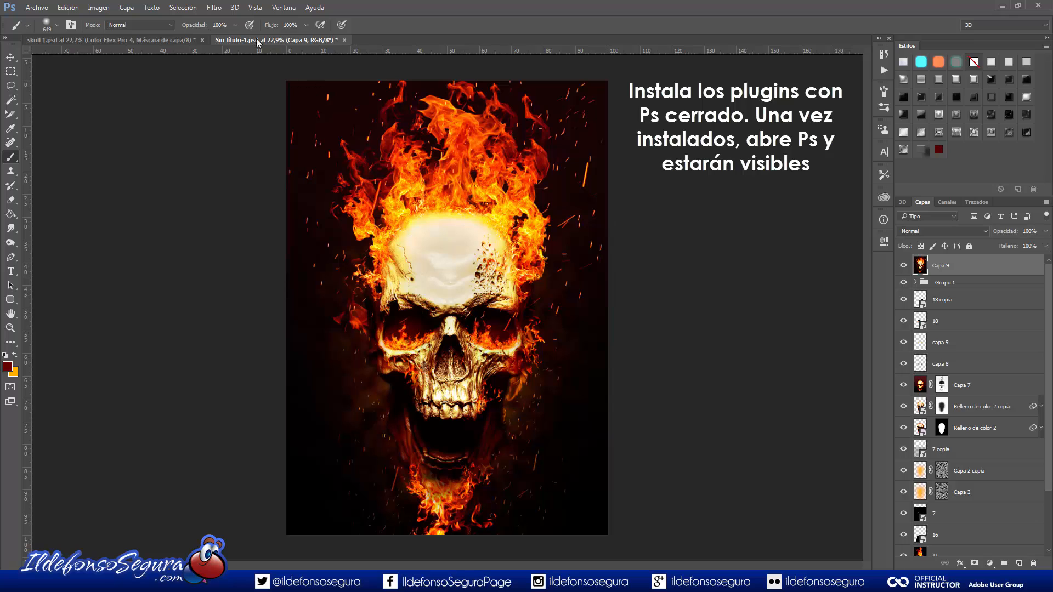
Step: Apply Color Efex Pro 4's Bleach Bypass with Brillo 25%, Saturación -50%, Contraste 31% and Contraste local 72%, and add a mask to the resulting layer
click(210, 9)
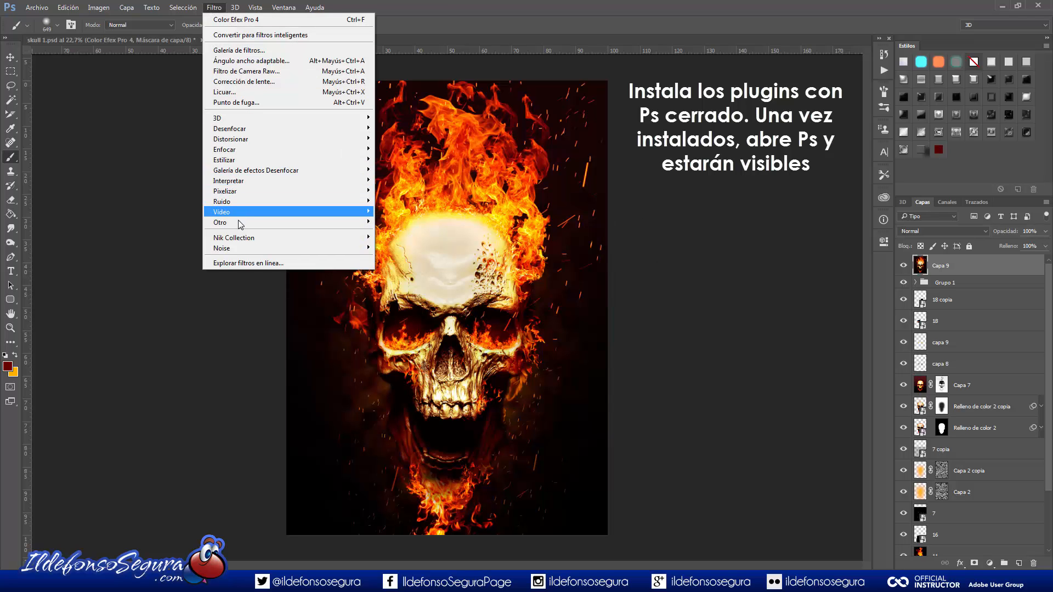
mouse_move(239, 226)
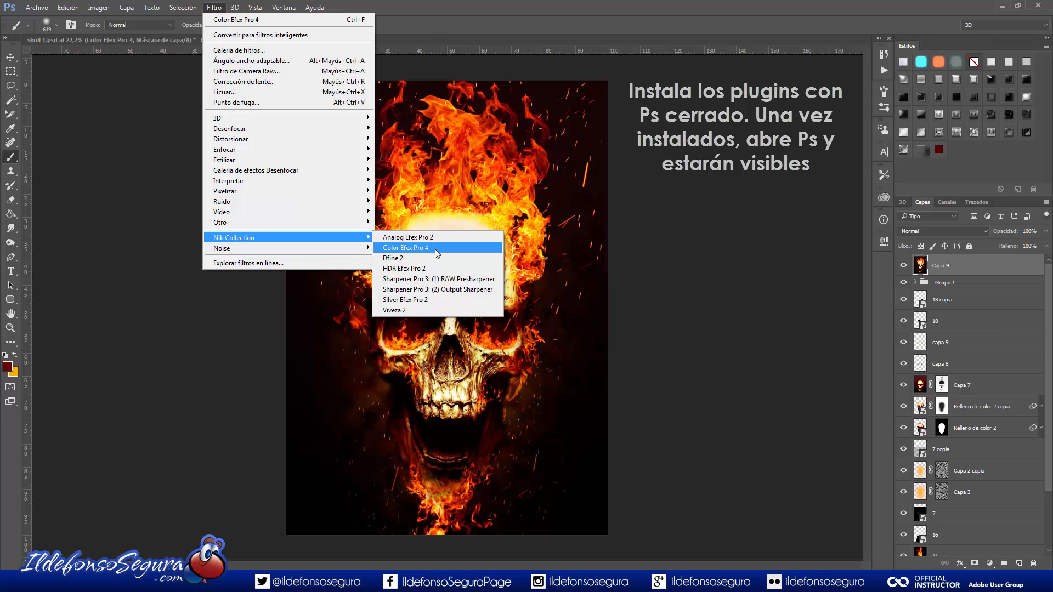
click(435, 249)
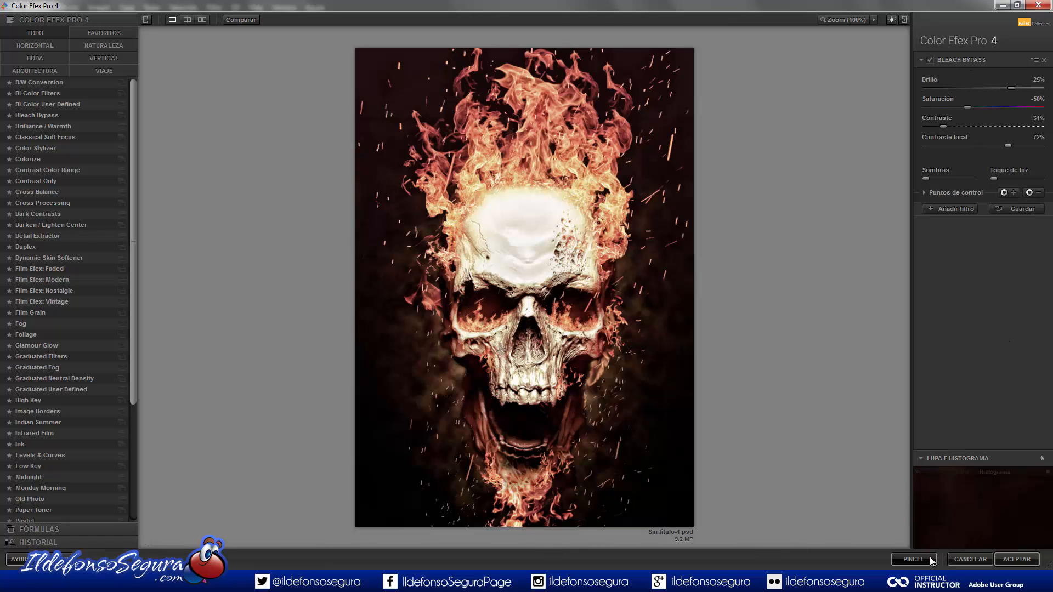
click(1009, 561)
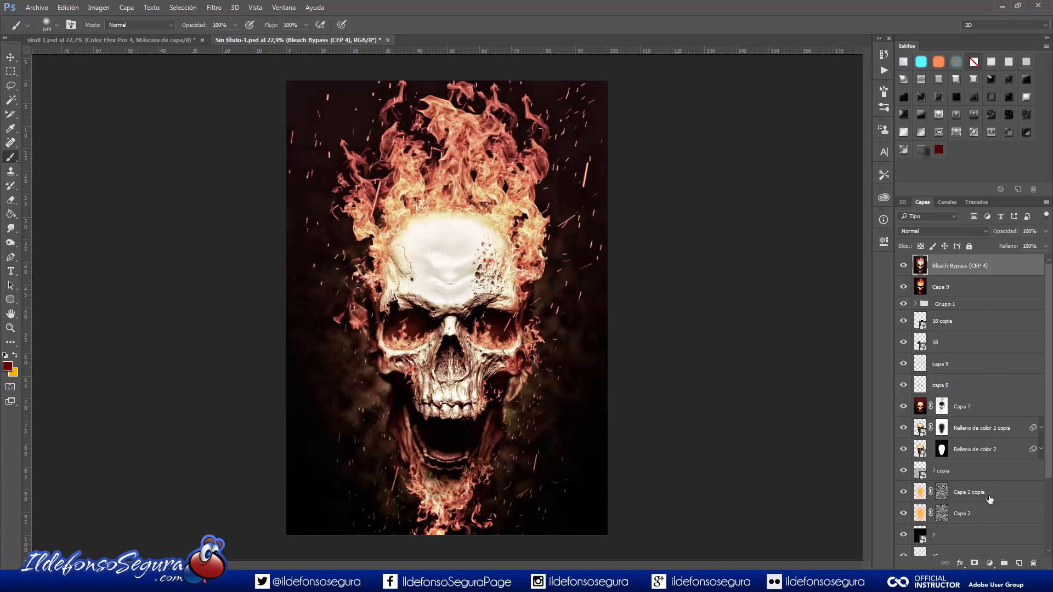
click(975, 564)
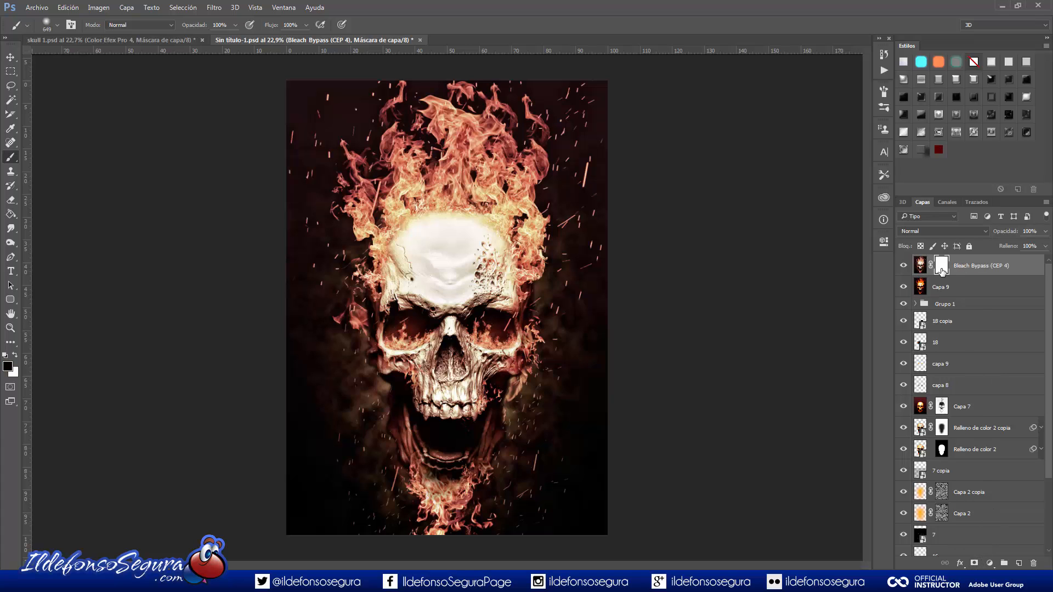
Step: Fill the Bleach Bypass layer's mask through Aplicar imagen with Combinada, RGB channel, Multiplicar, 100% opacity and no inversion, and compare the layer on and off
click(92, 8)
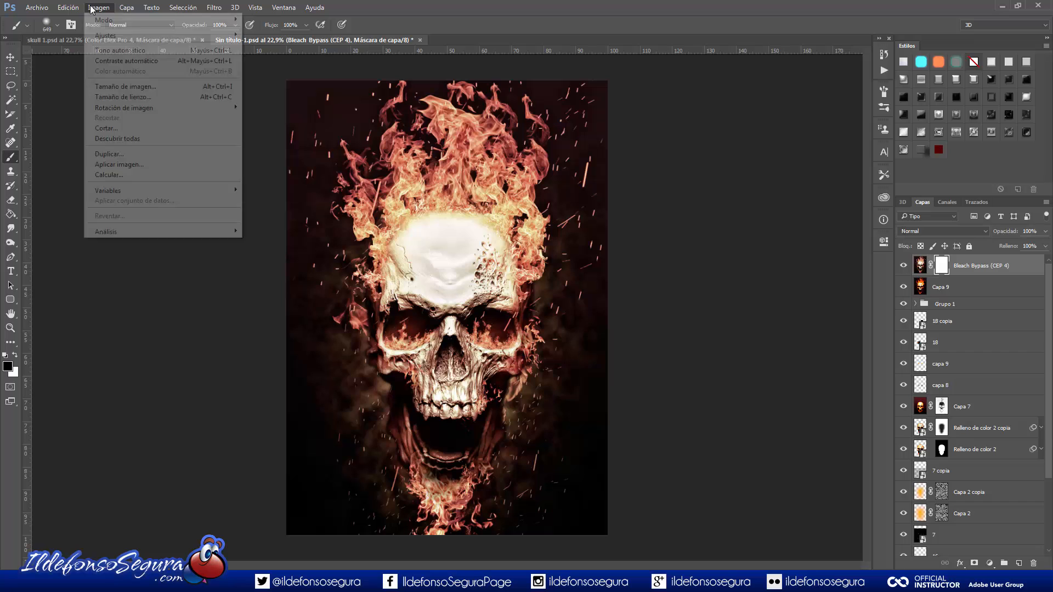
click(132, 165)
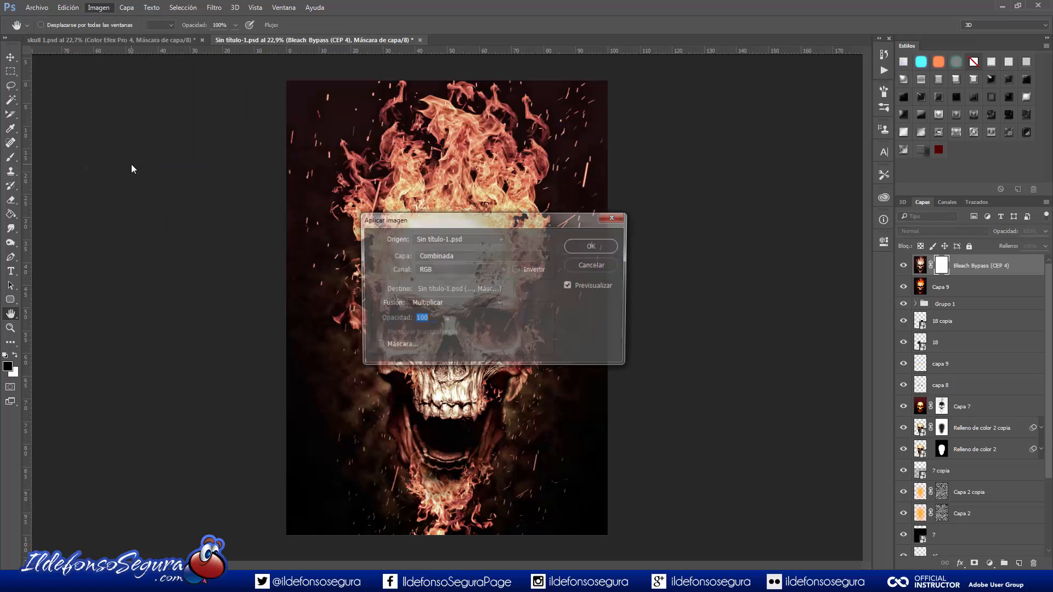
drag(517, 223, 707, 150)
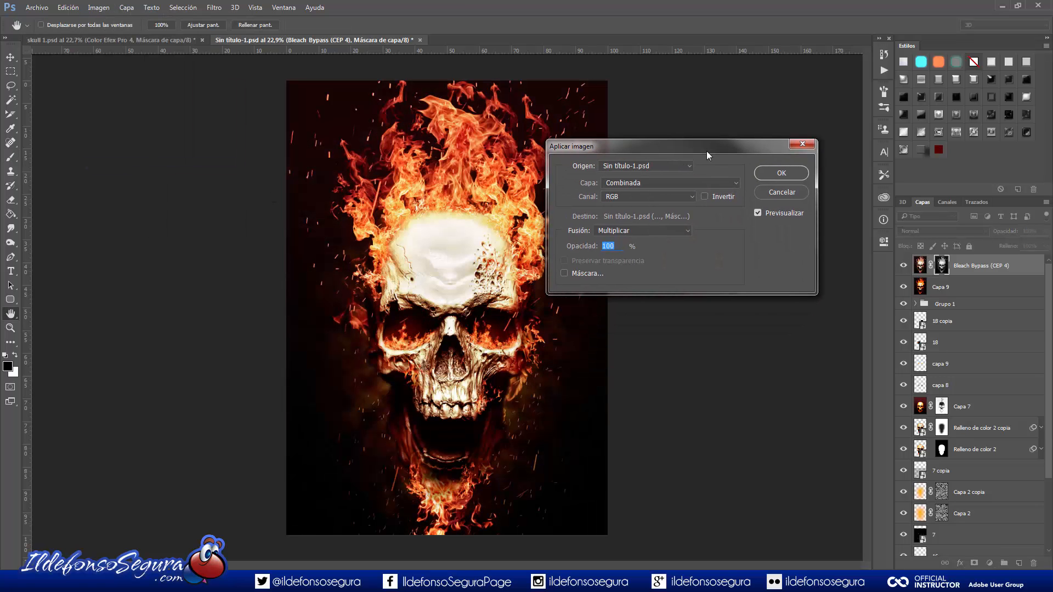
click(706, 197)
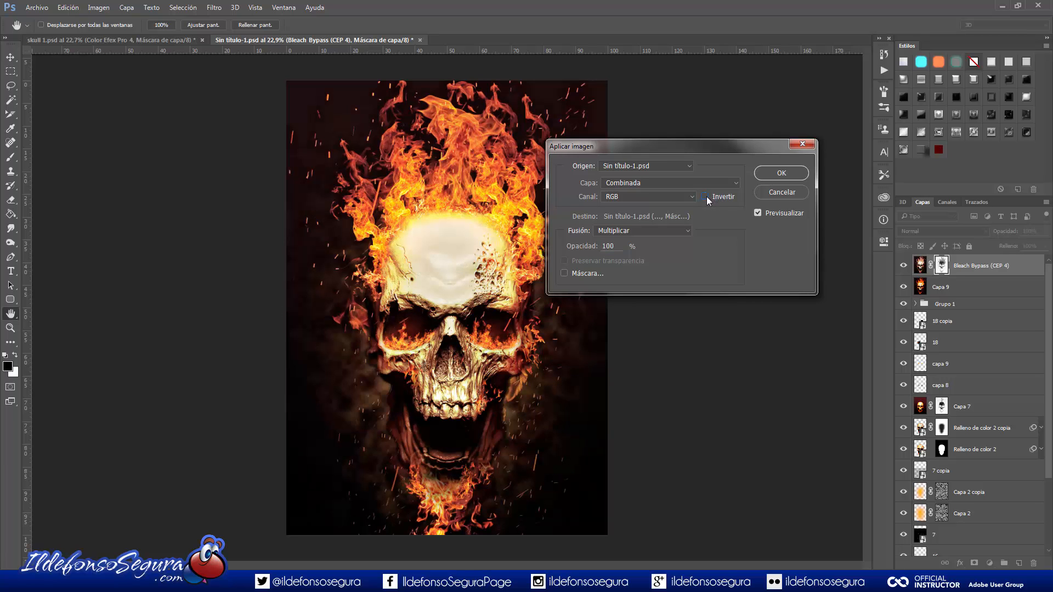
click(767, 174)
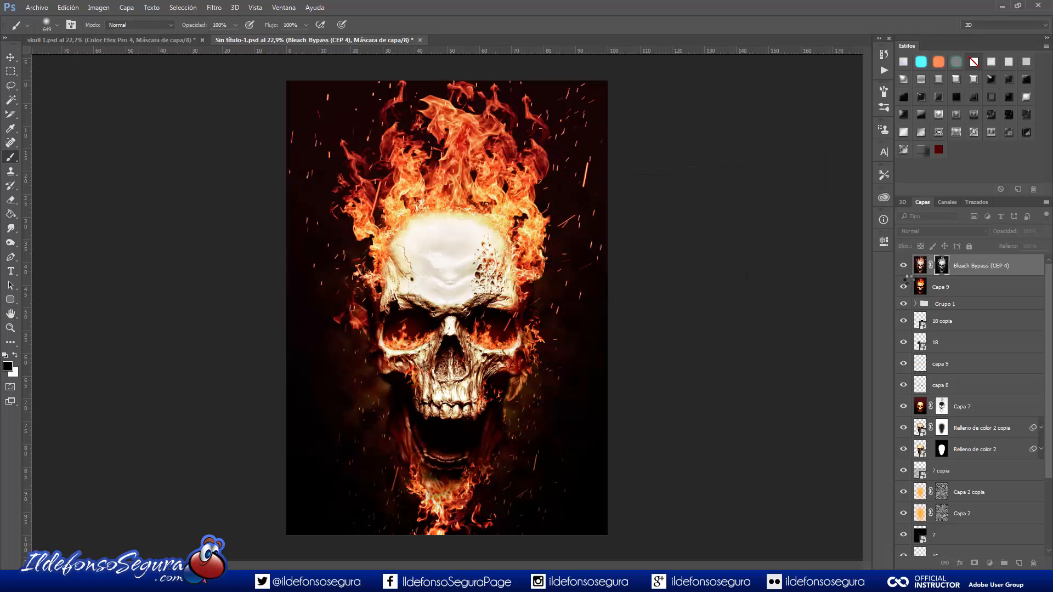
click(904, 267)
click(904, 267)
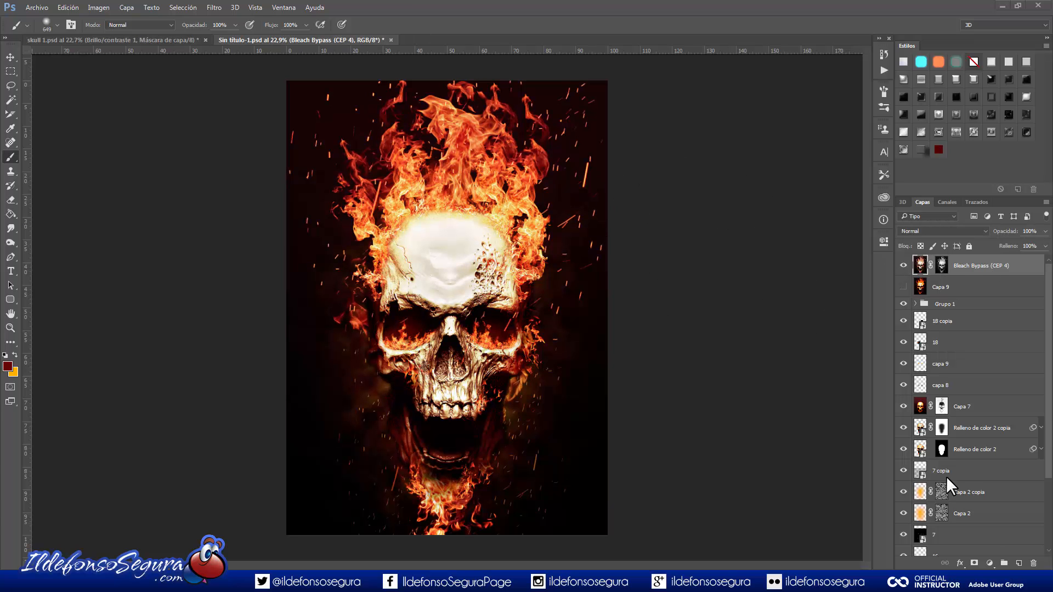
Step: Add a Brillo/contraste adjustment layer above Bleach Bypass with Brillo -20 and Contraste 7
click(1017, 563)
click(990, 563)
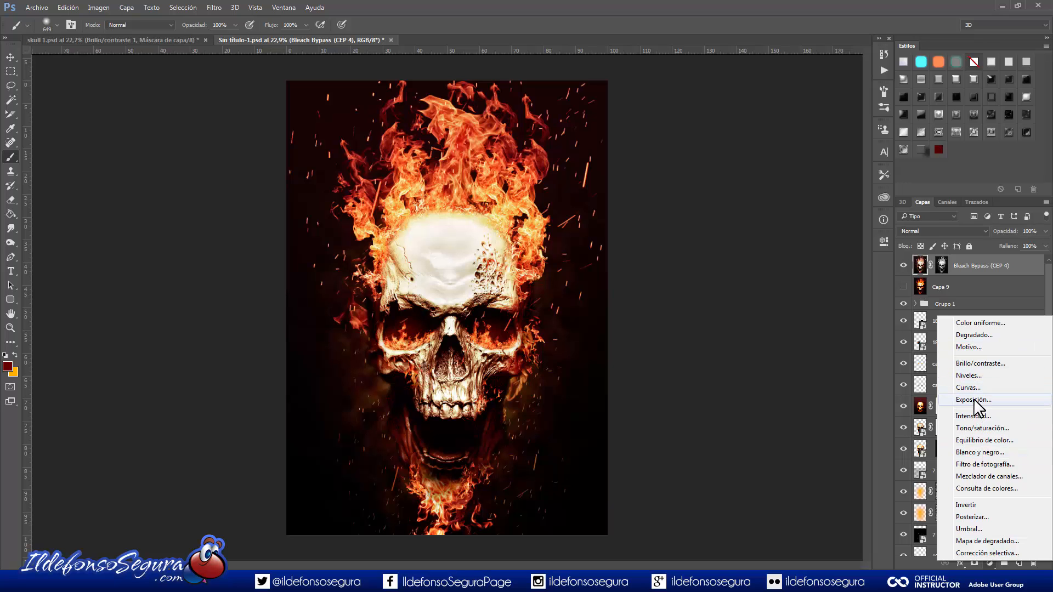
click(973, 362)
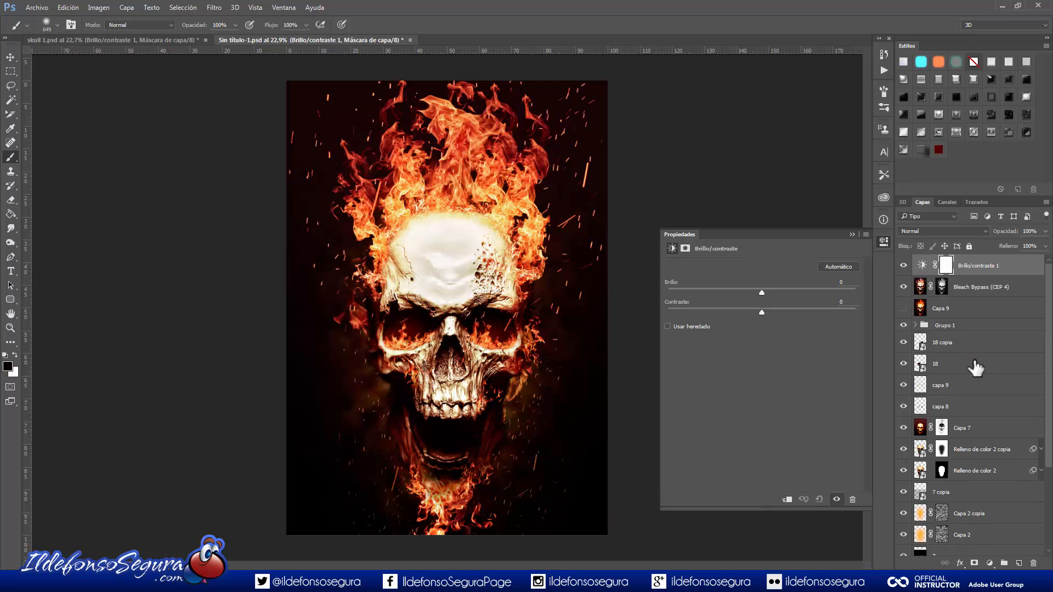
drag(754, 294, 755, 291)
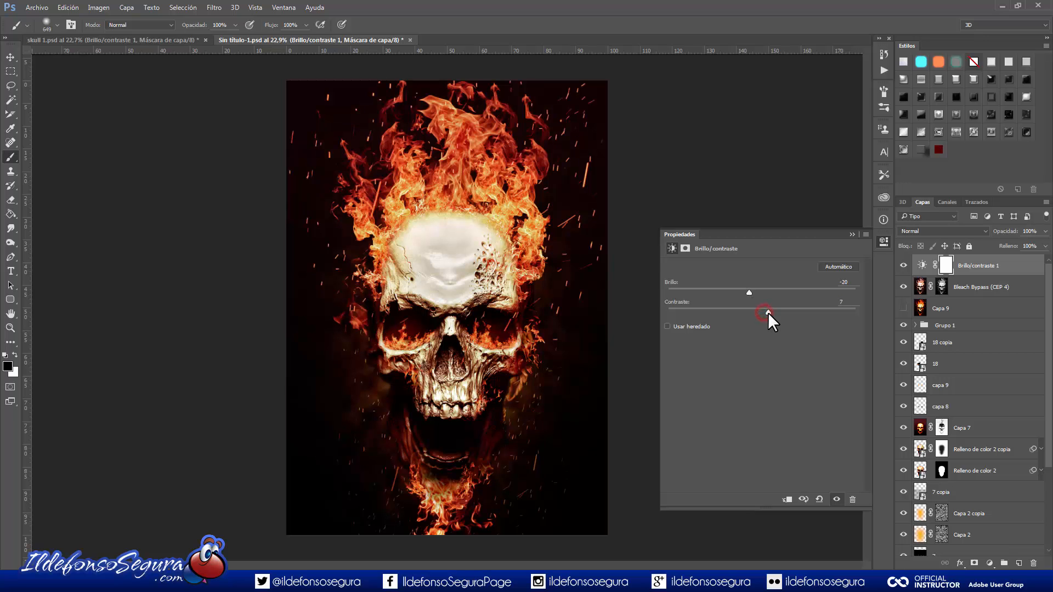
click(851, 234)
Step: Group the Brillo/contraste 1 layer and name the group efectos 1
key(ctrl+g)
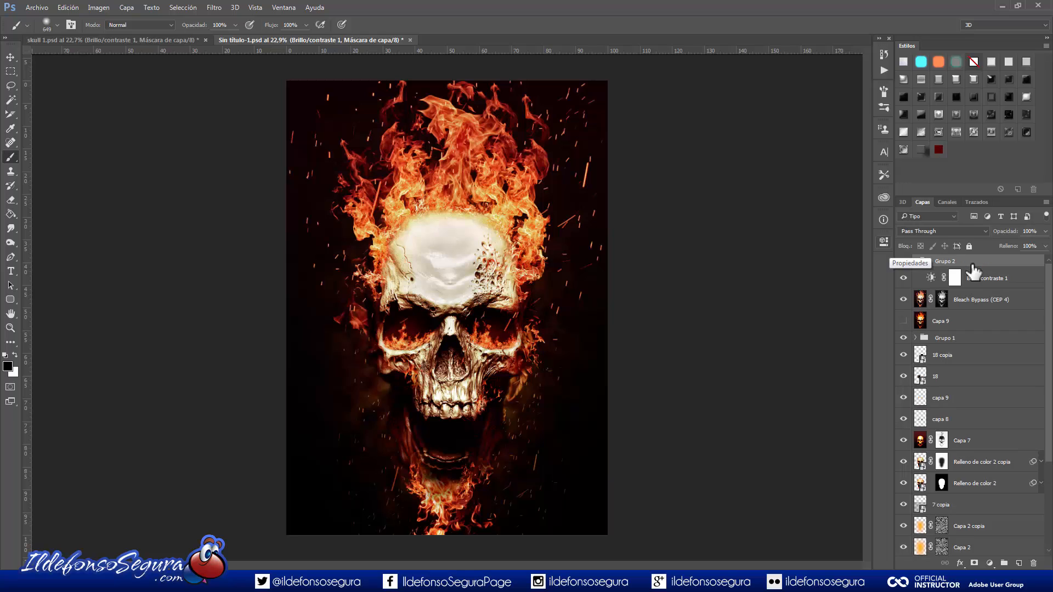
double_click(942, 261)
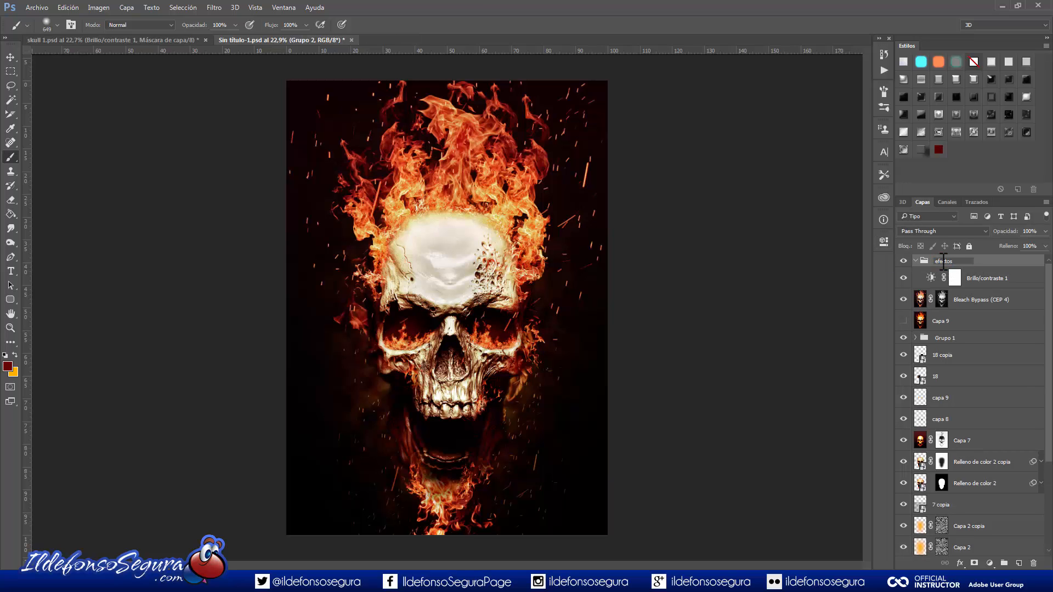
text(efectos 1)
Step: Add a solid colour fill layer in 1f0029 above Brillo/contraste 1 and set its blend mode to Exclusión
click(975, 280)
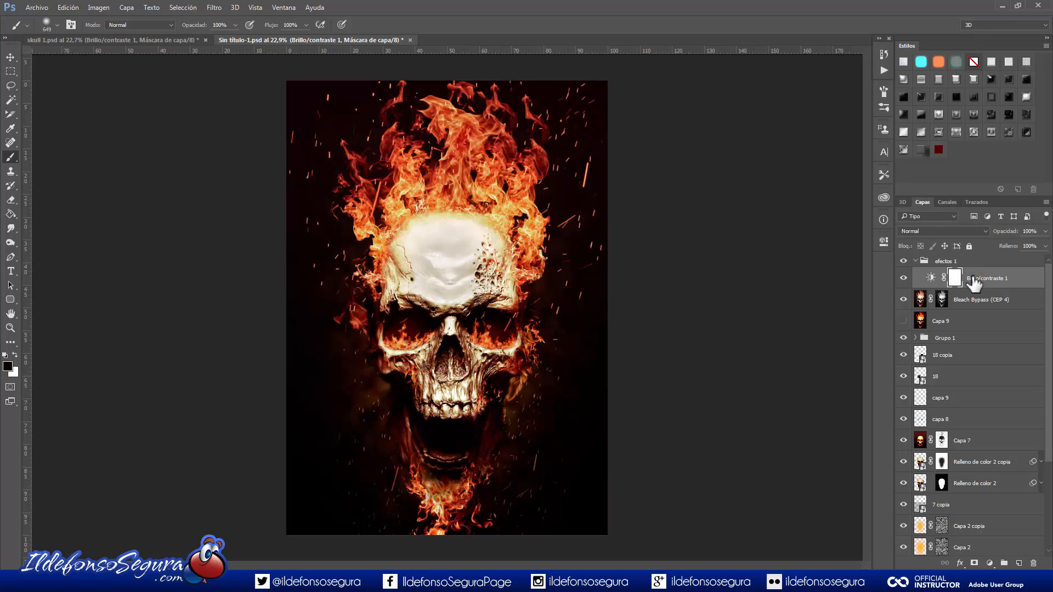
click(989, 564)
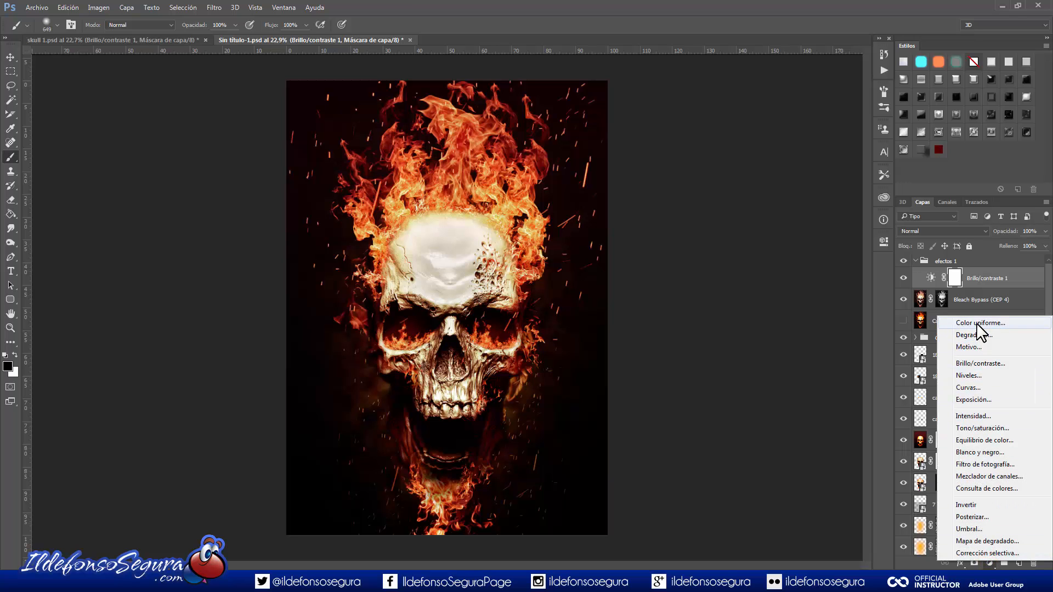
click(977, 323)
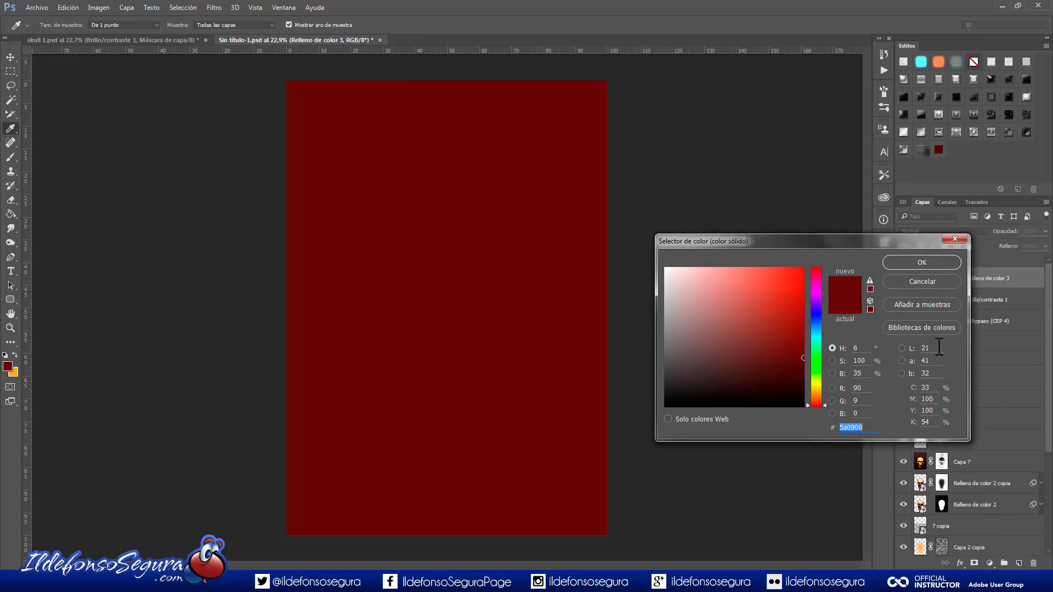
text(1f0029)
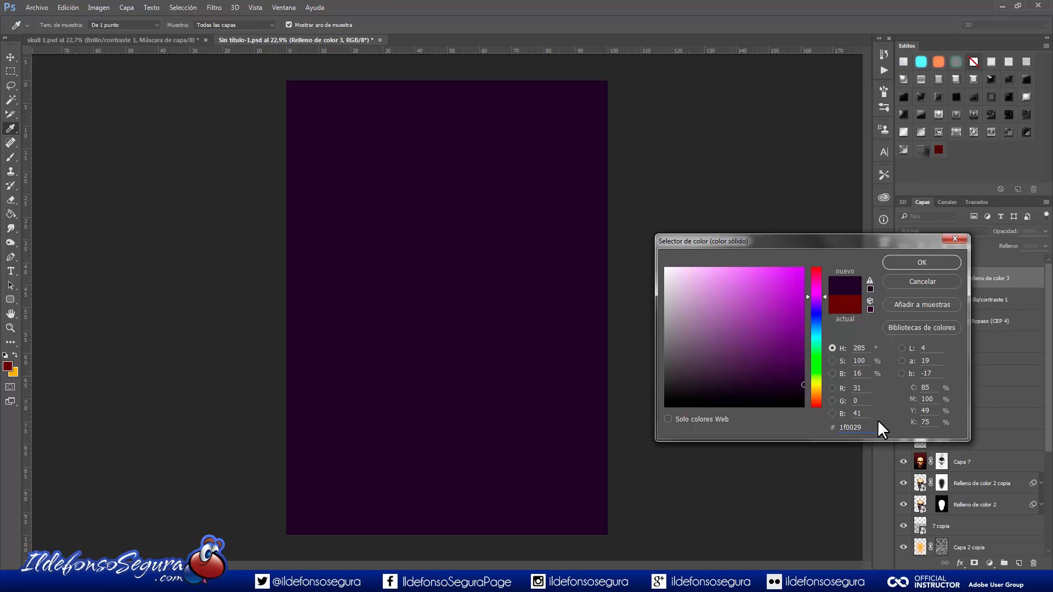
click(920, 264)
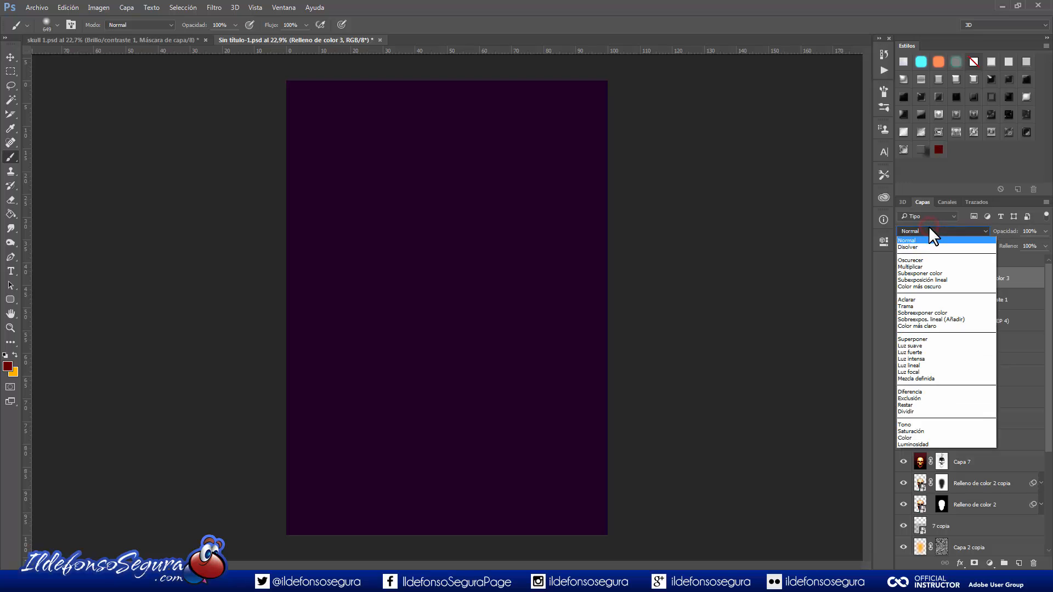
click(911, 399)
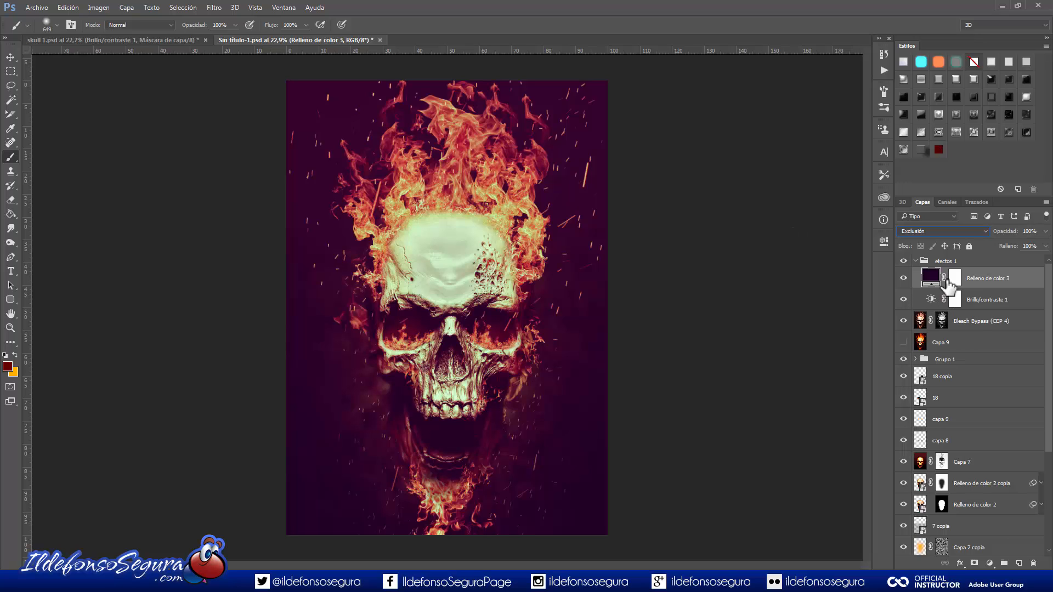
Step: Add a Consulta de colores adjustment layer above the colour fill using the FuturisticBleak.3DL 3D LUT
click(990, 564)
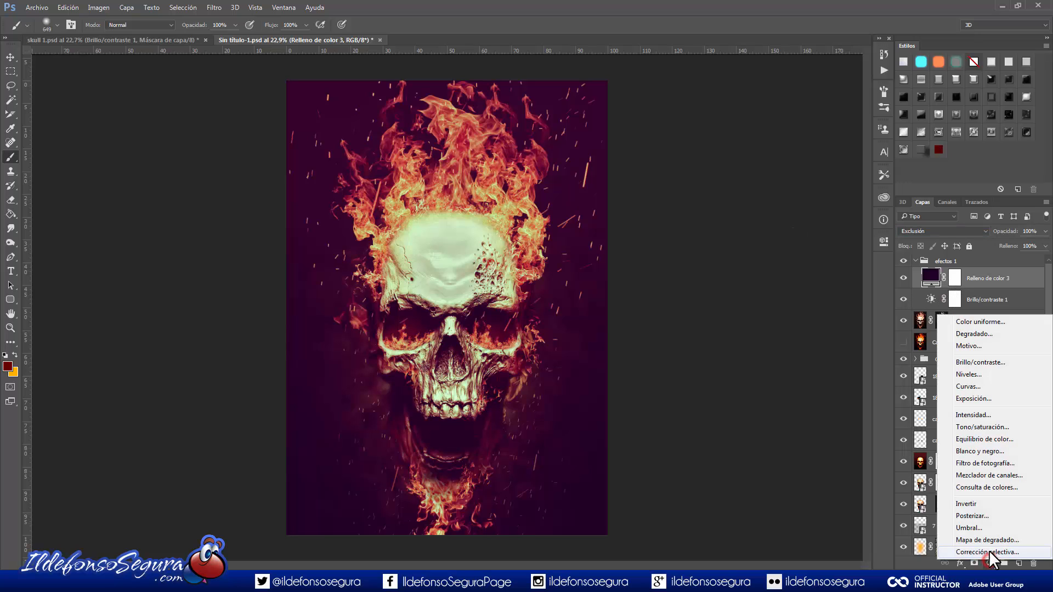
click(992, 488)
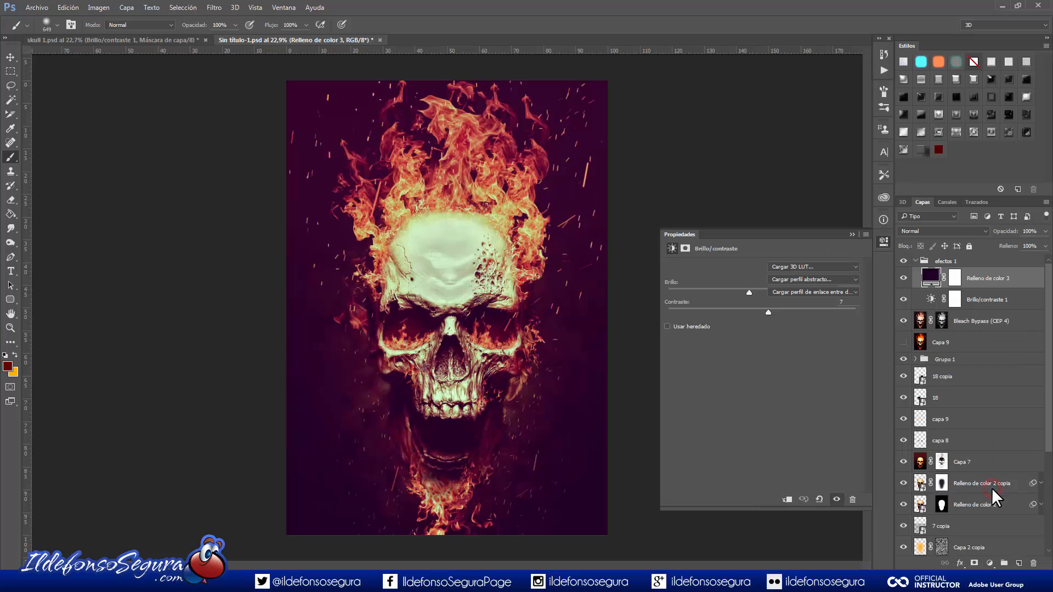
click(837, 266)
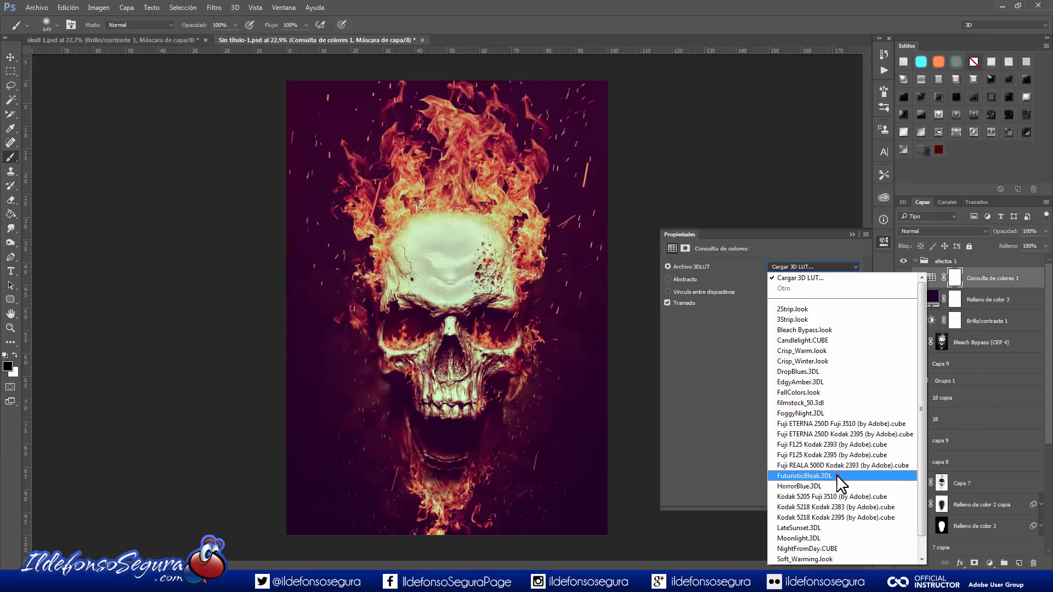
click(806, 475)
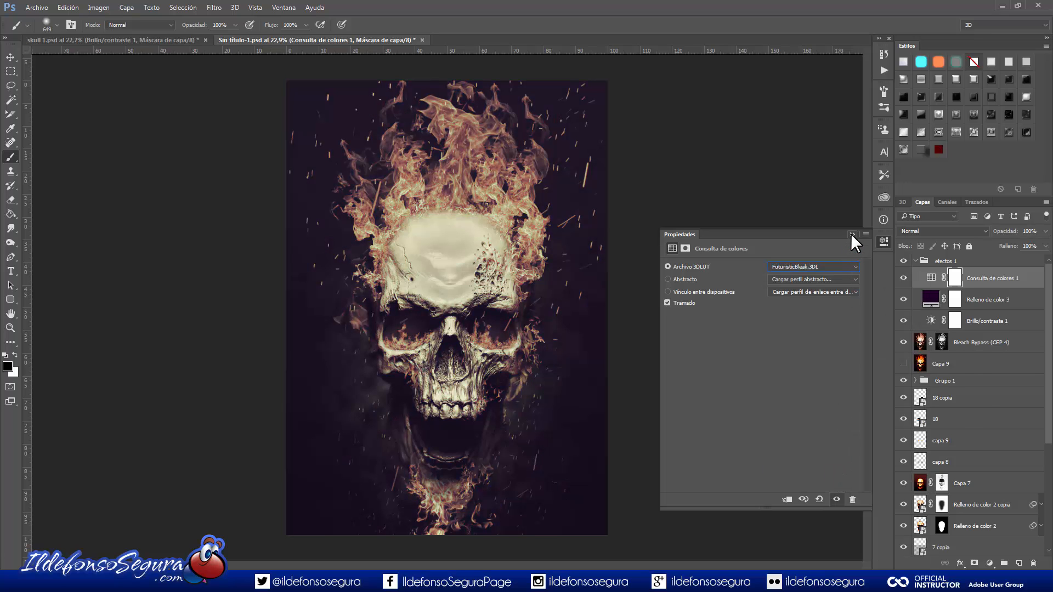
click(852, 234)
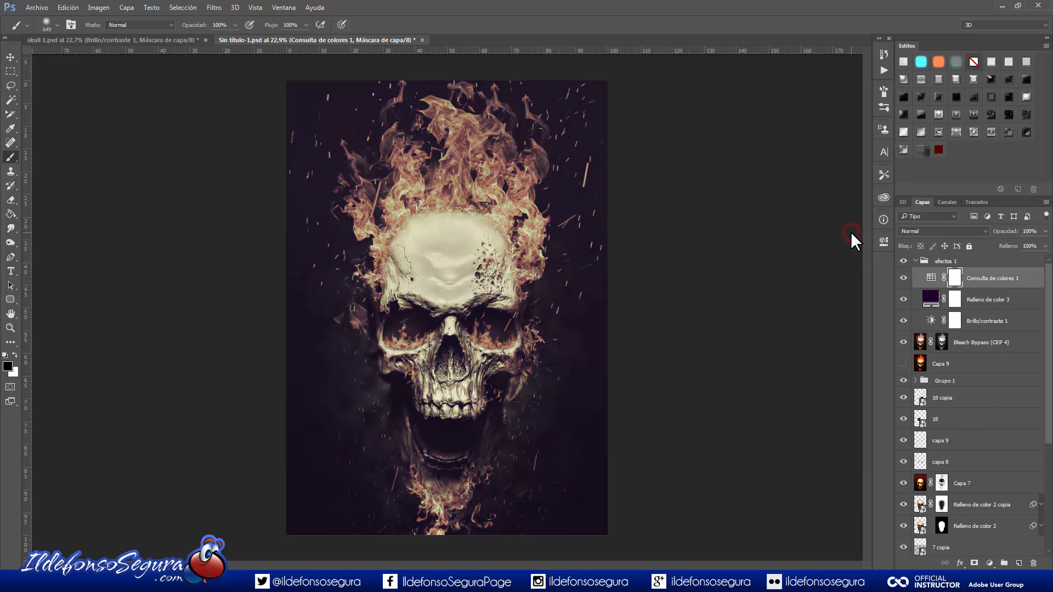
Step: Compare the image with and without the efectos 1 group, and collapse the group
click(901, 262)
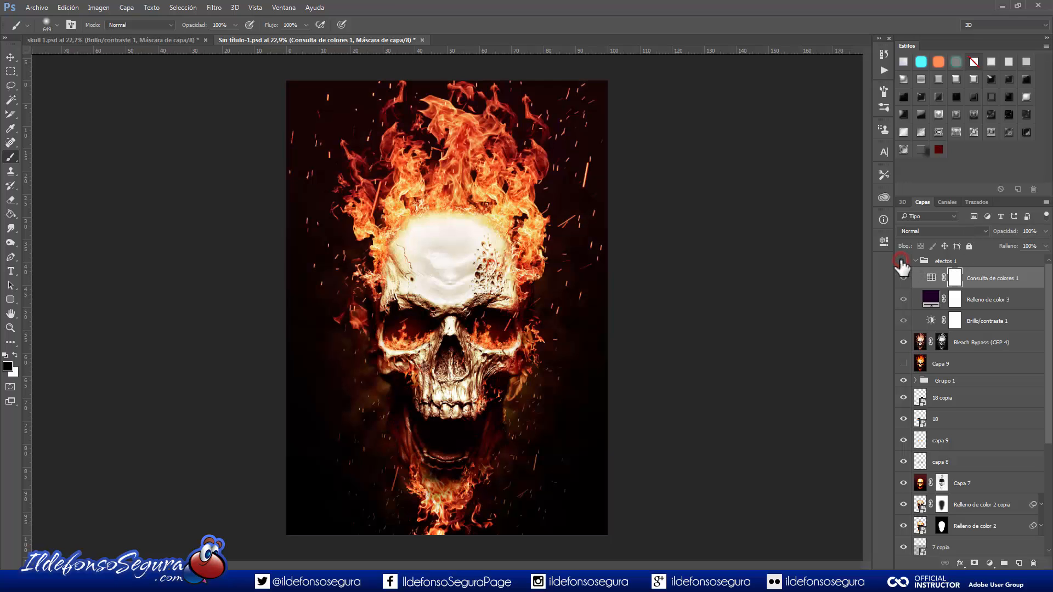
click(902, 261)
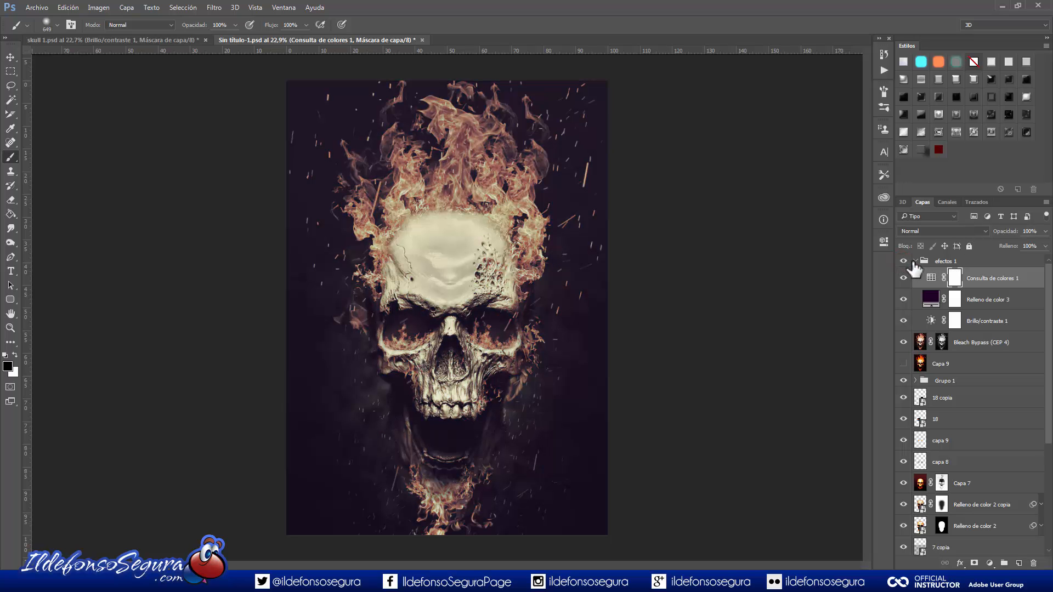
click(913, 262)
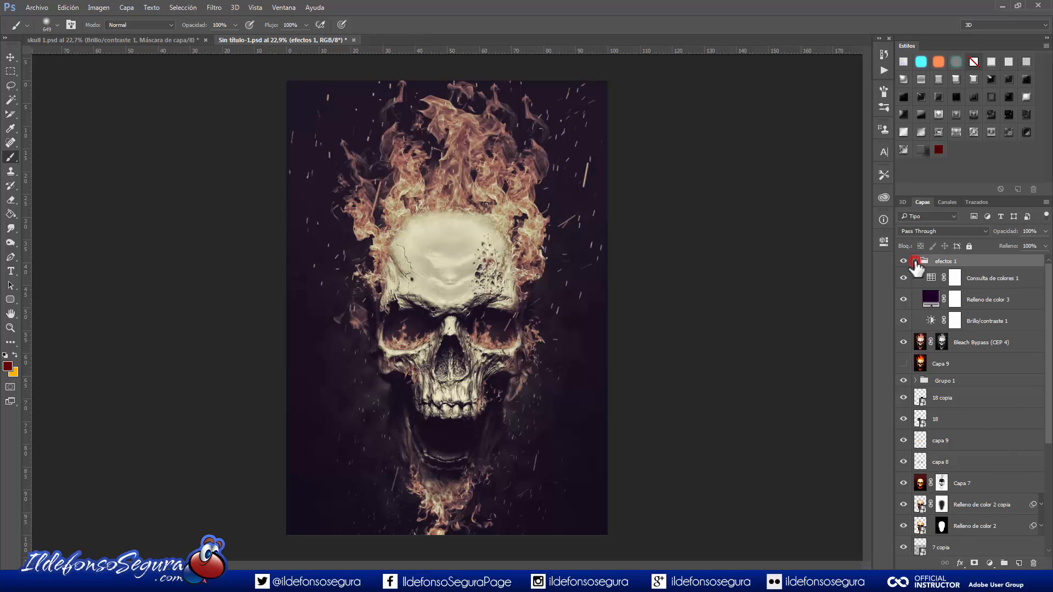
click(915, 262)
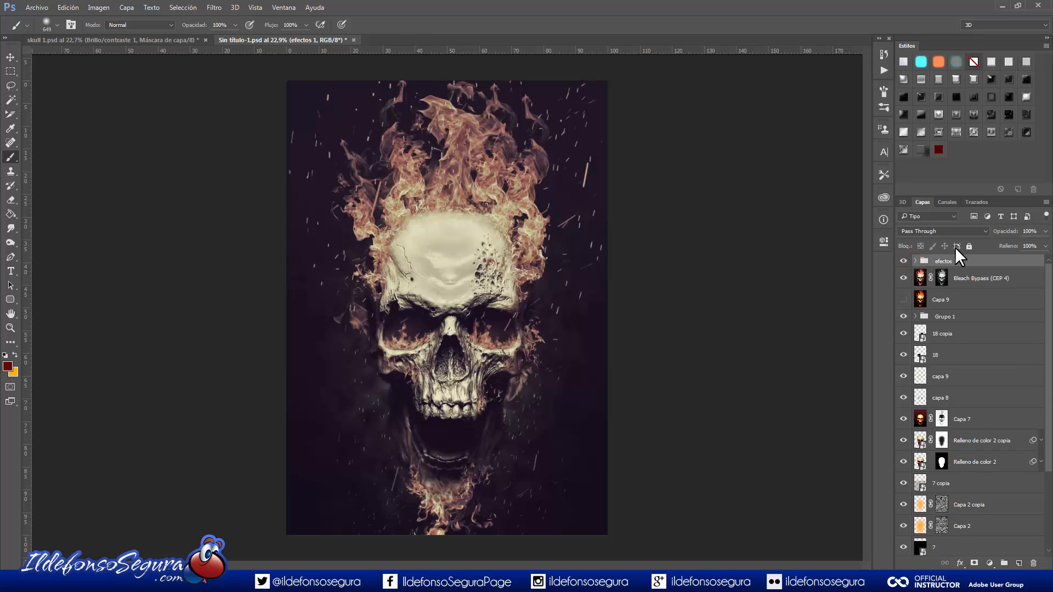
Step: Try the Sobreexpos. lineal (Añadir) and Sobreexponer color blend modes on the efectos 1 group, comparing with the group hidden
click(986, 233)
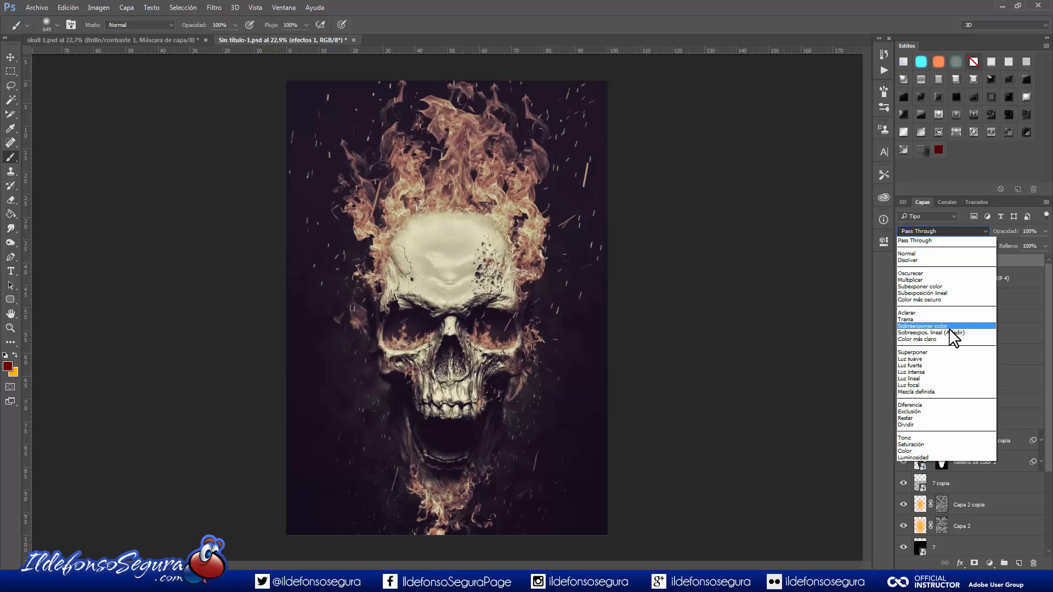
click(950, 332)
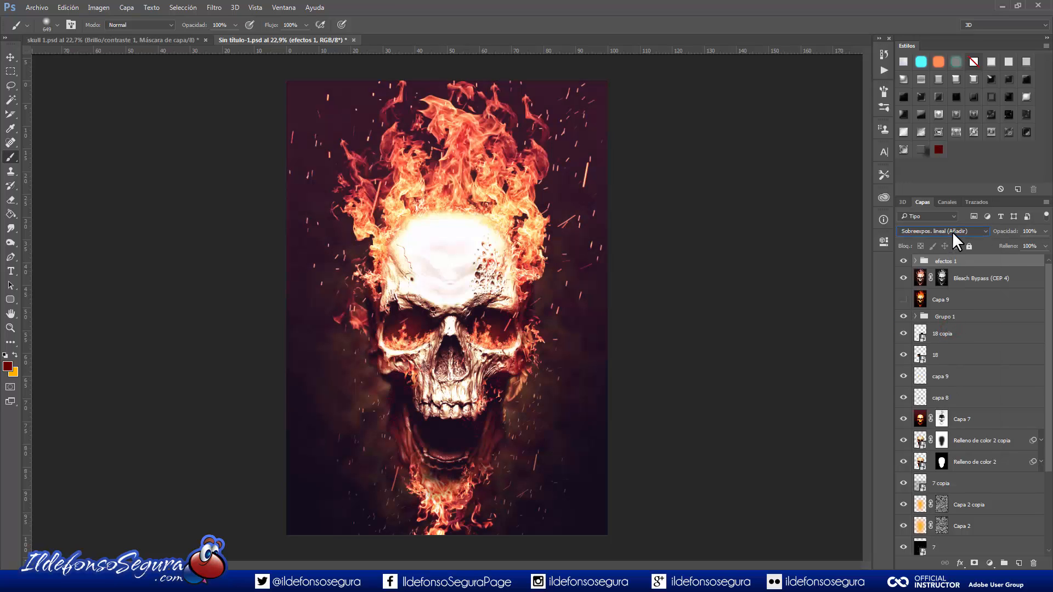
key(Up)
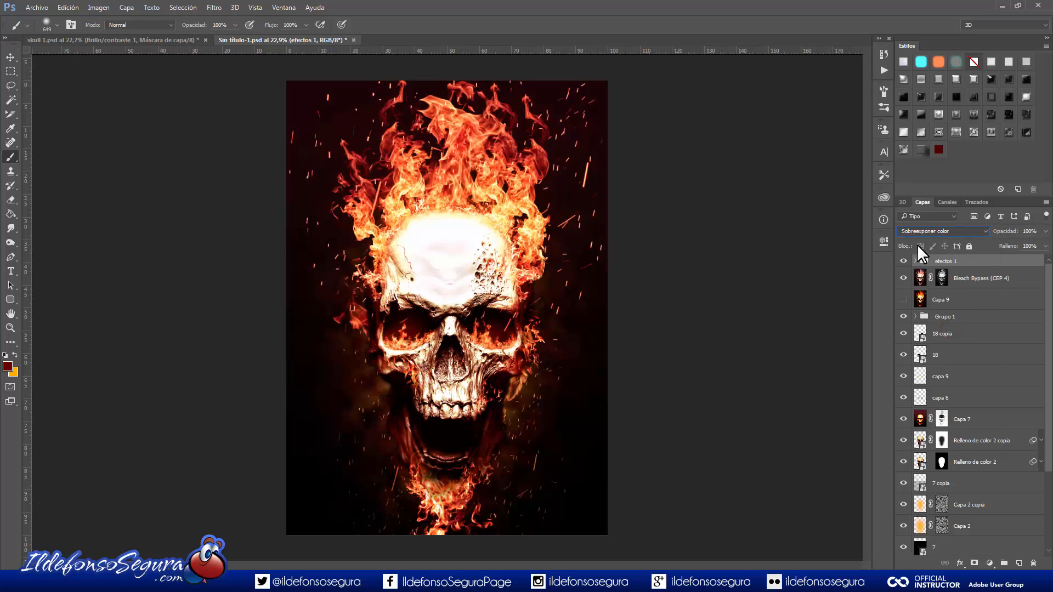
click(904, 261)
click(903, 261)
Step: Set the efectos 1 group to Sobreexpos. lineal (Añadir) at 73% opacity, compare it on and off, and leave it hidden
click(938, 231)
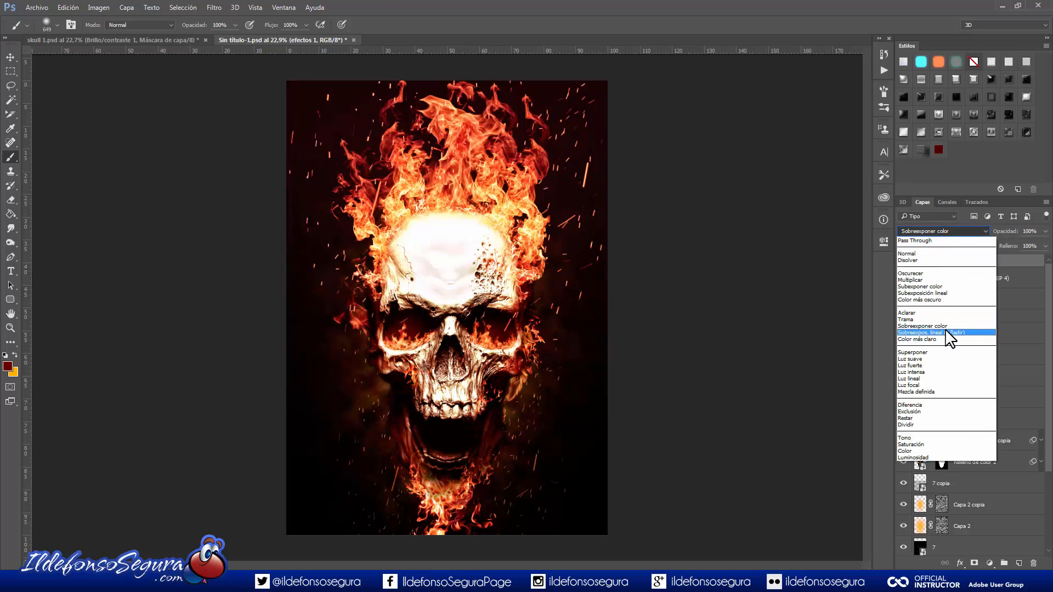
click(946, 329)
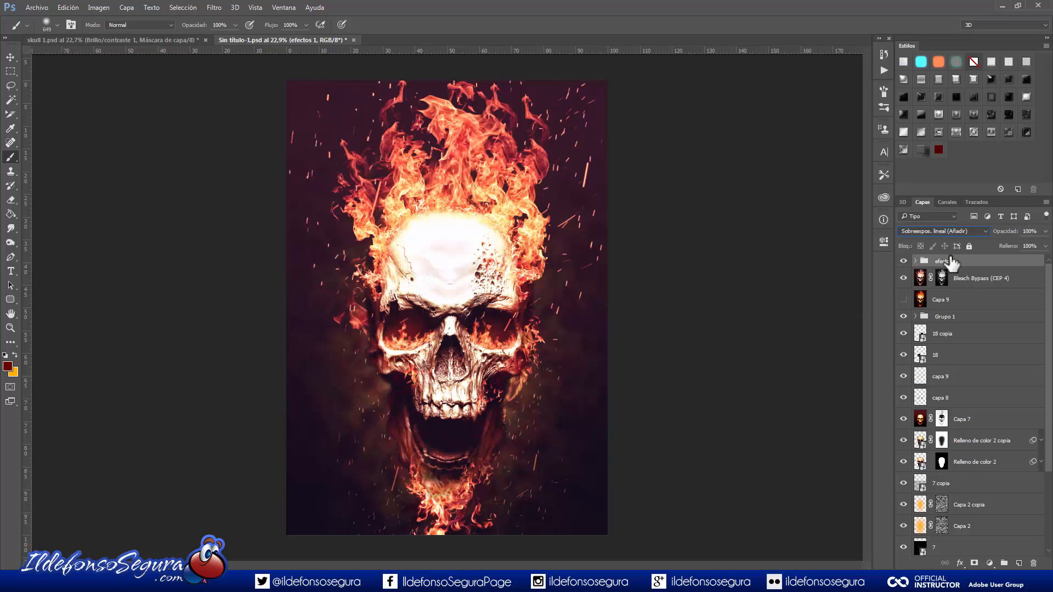
drag(1004, 238, 992, 238)
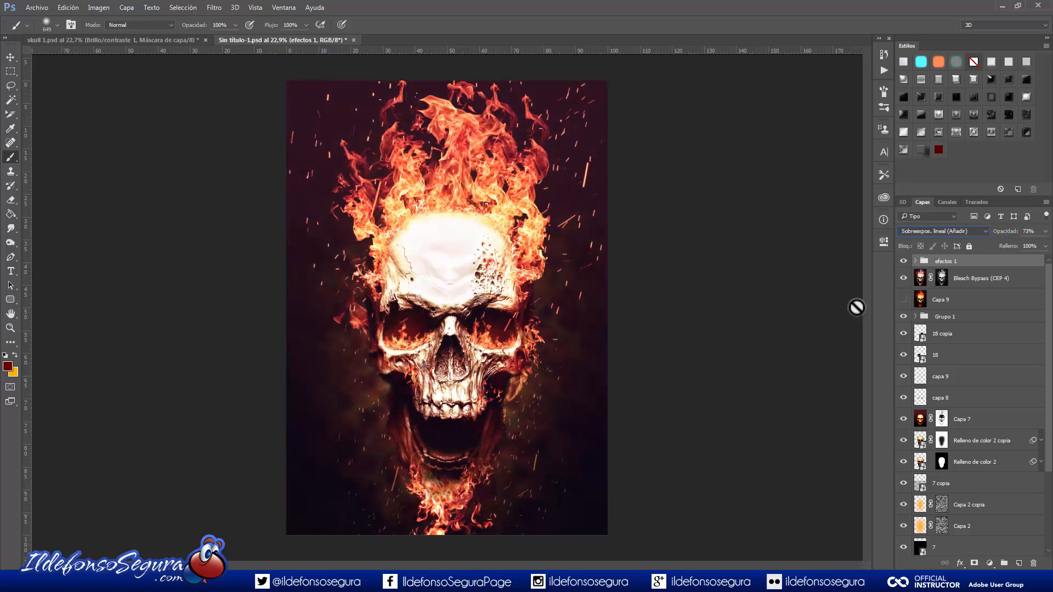
click(904, 261)
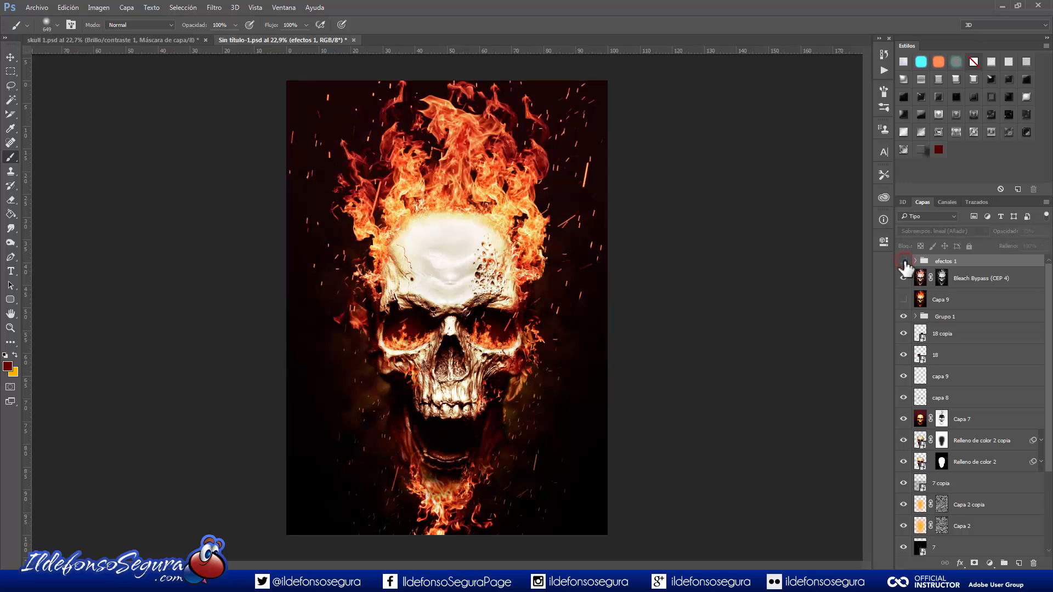
click(904, 261)
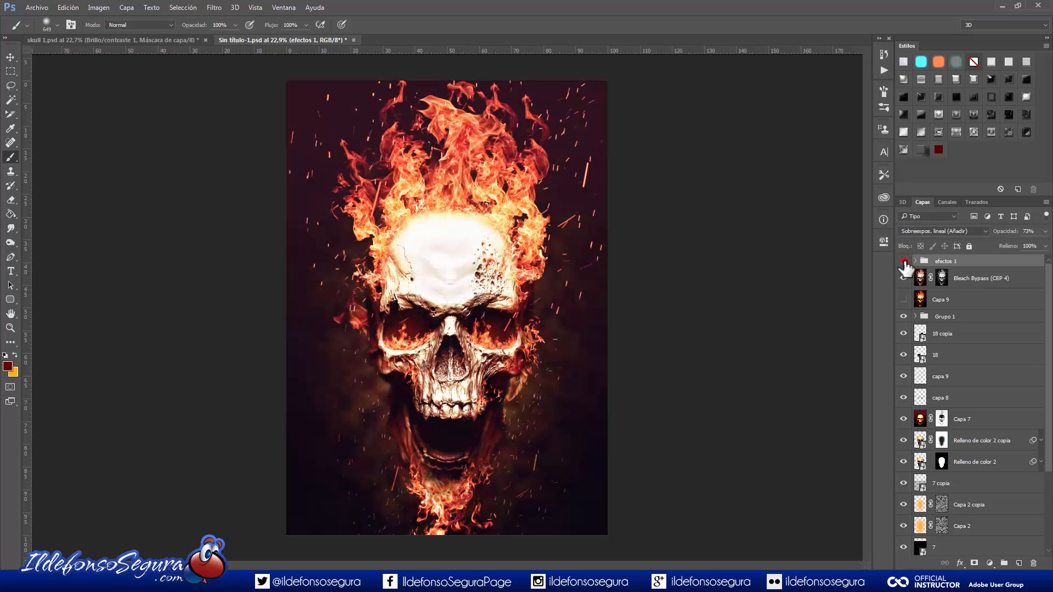
click(905, 261)
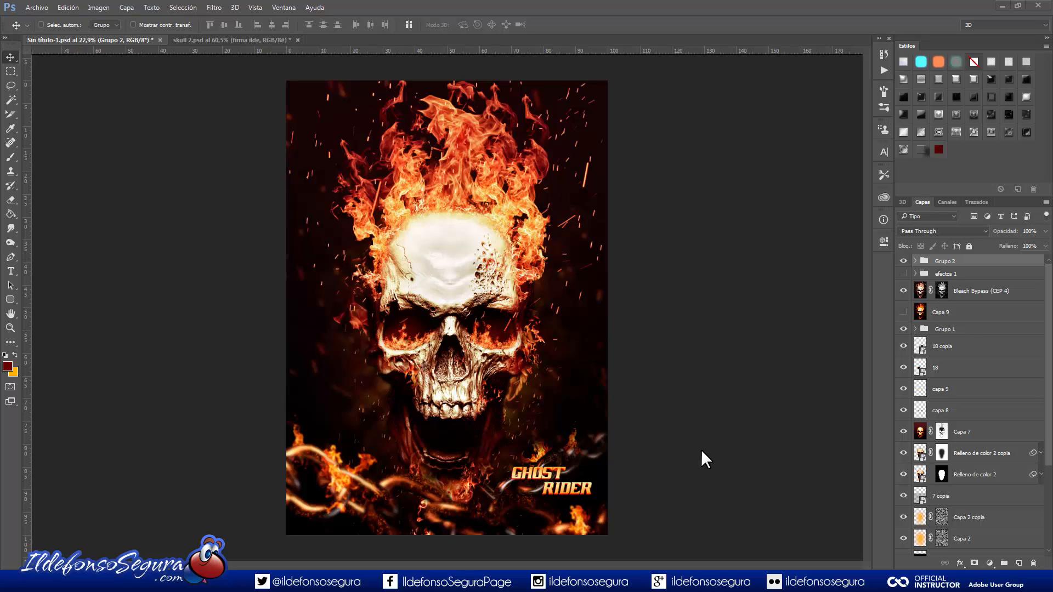
Step: In skull 2.psd, examine the side-view Ghost Rider composition with Grupo 1's mask disabled and enabled and Capa 18 shown and hidden
click(231, 39)
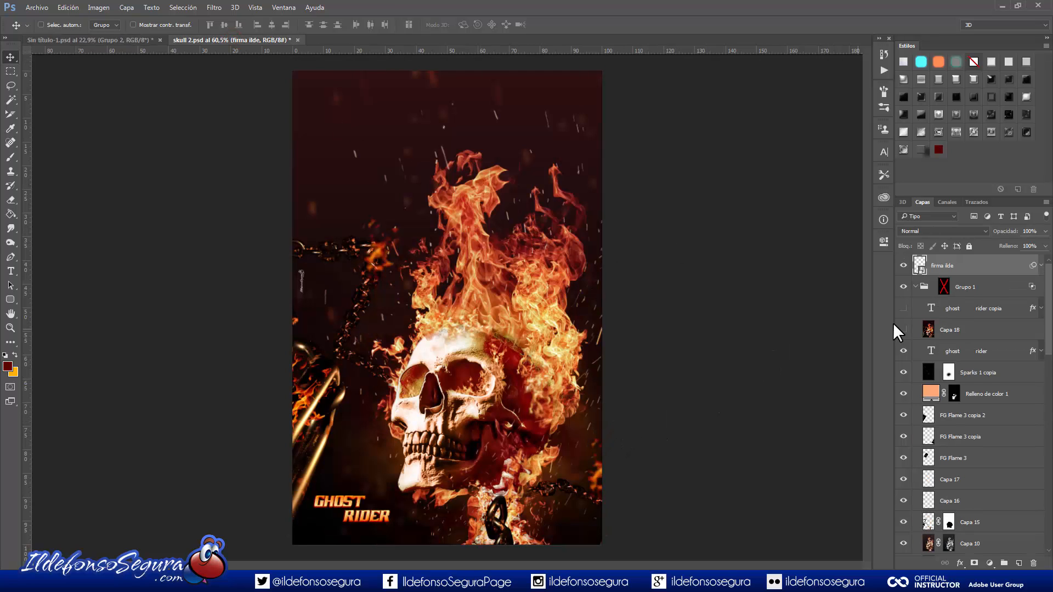
shift+click(945, 289)
shift+click(945, 289)
click(903, 331)
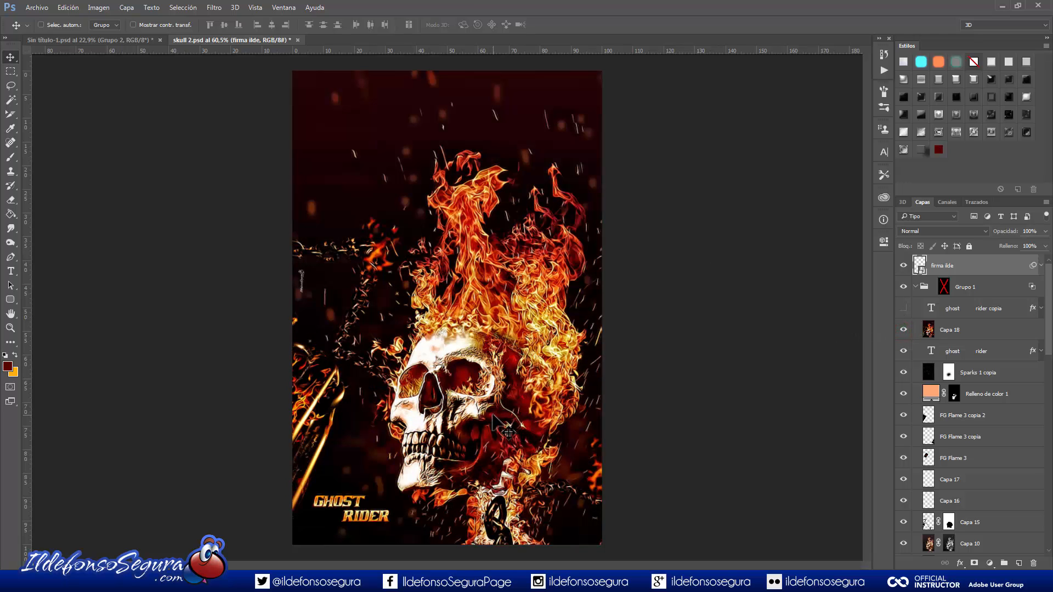
click(903, 330)
Step: Back in Sin título-1.psd, slide Grupo 3's mask horizontally by about 71% to uncover the flaming skull over the original photo
click(110, 38)
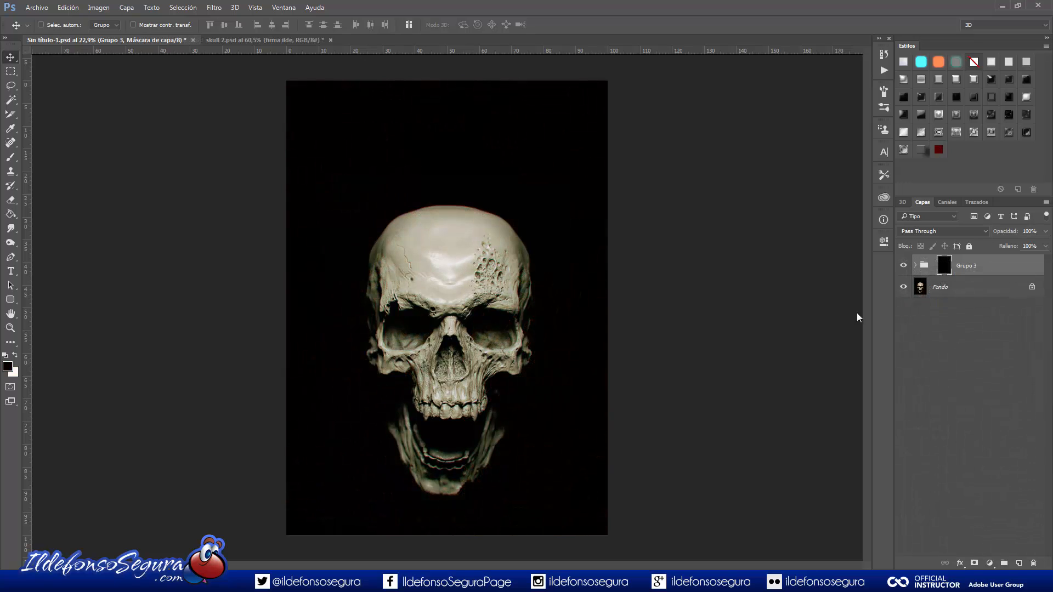
drag(541, 397, 859, 409)
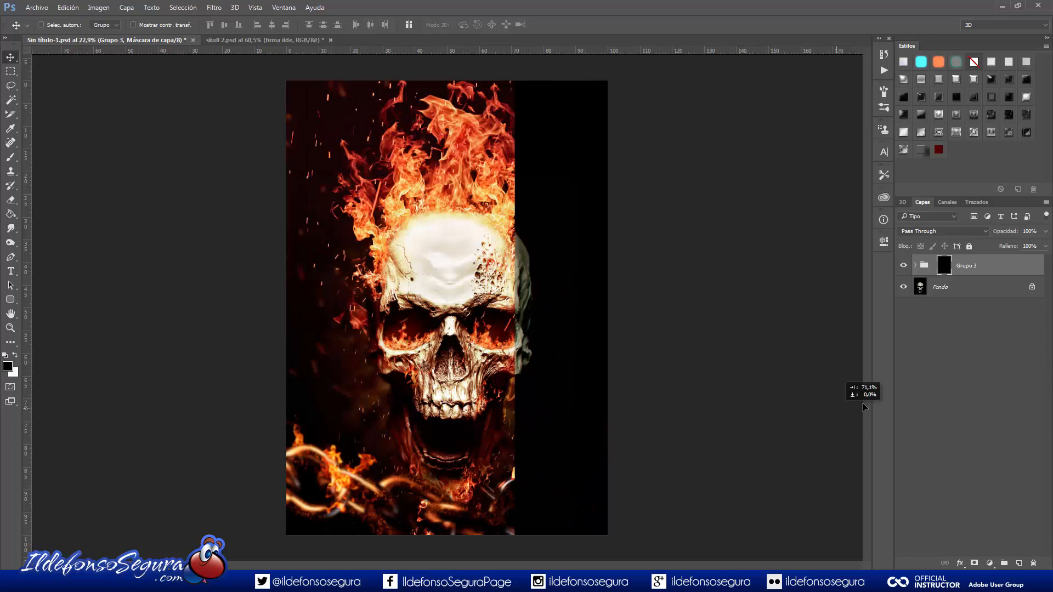